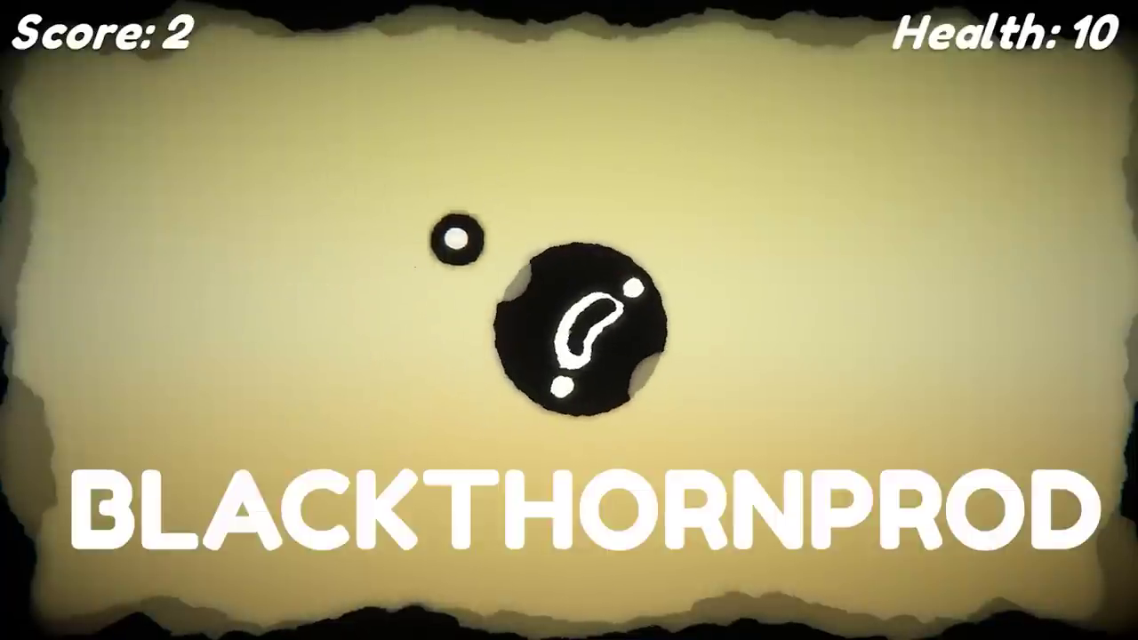
Rotate the player with the Right and Left arrows so the shield blocks the first enemies.
key("Right")
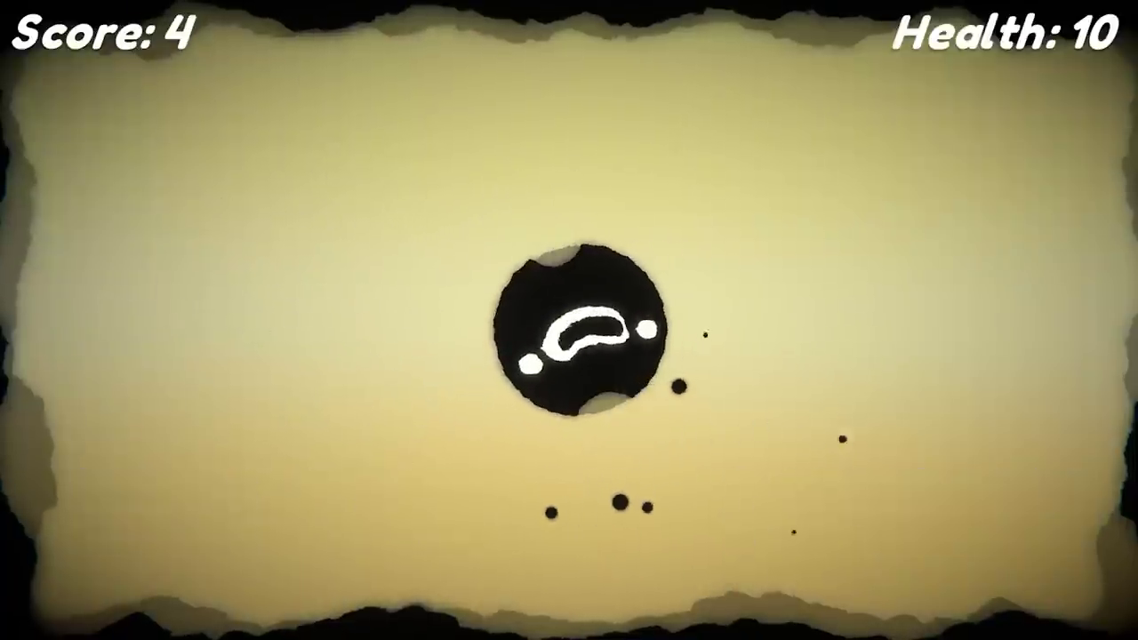
key("Right")
key("Right")
key("Right")
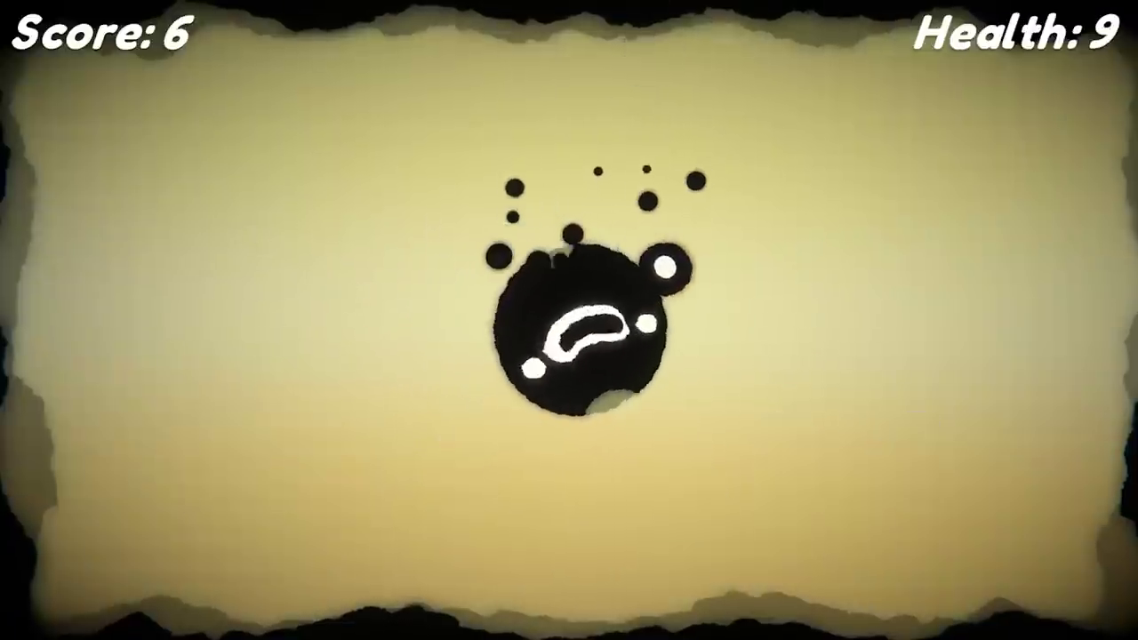
key("Right")
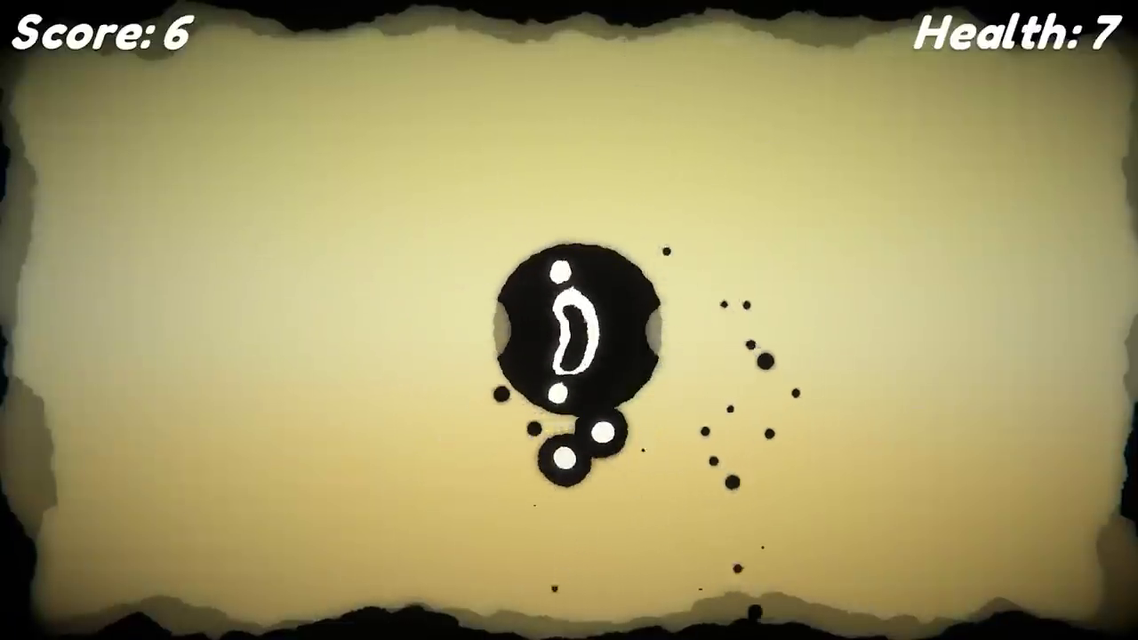
key("Left")
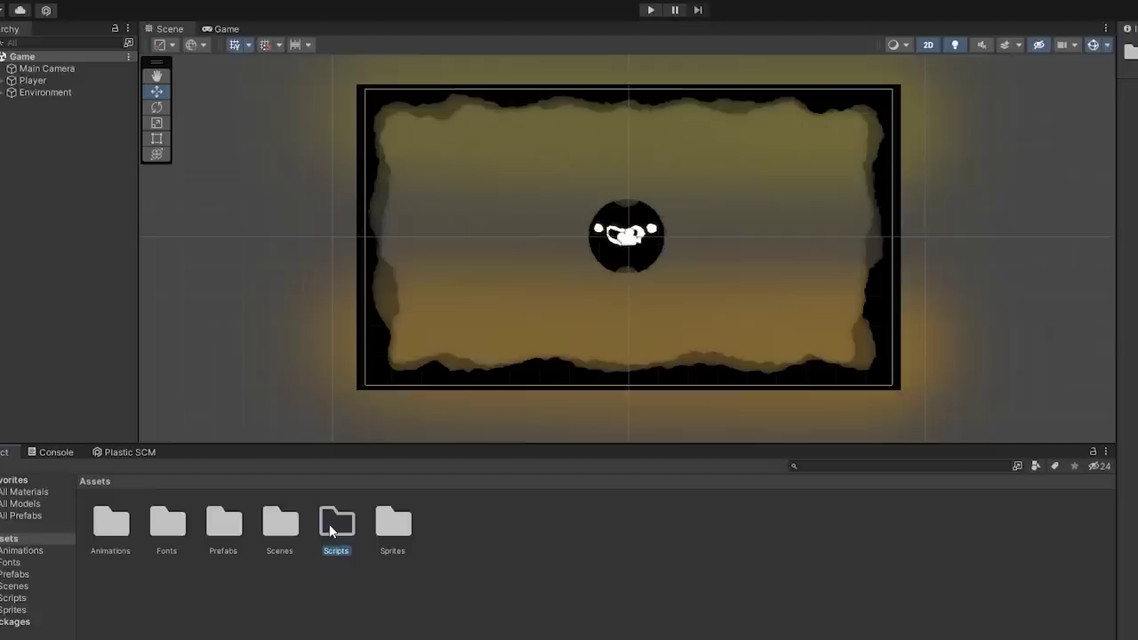
double_click(329, 523)
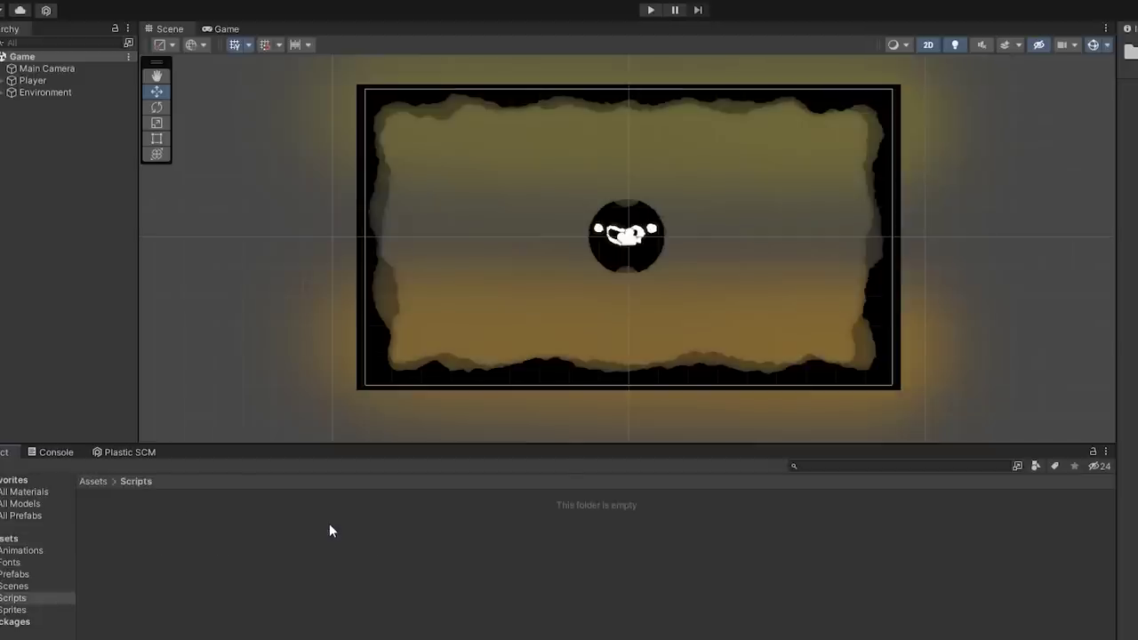
right_click(330, 527)
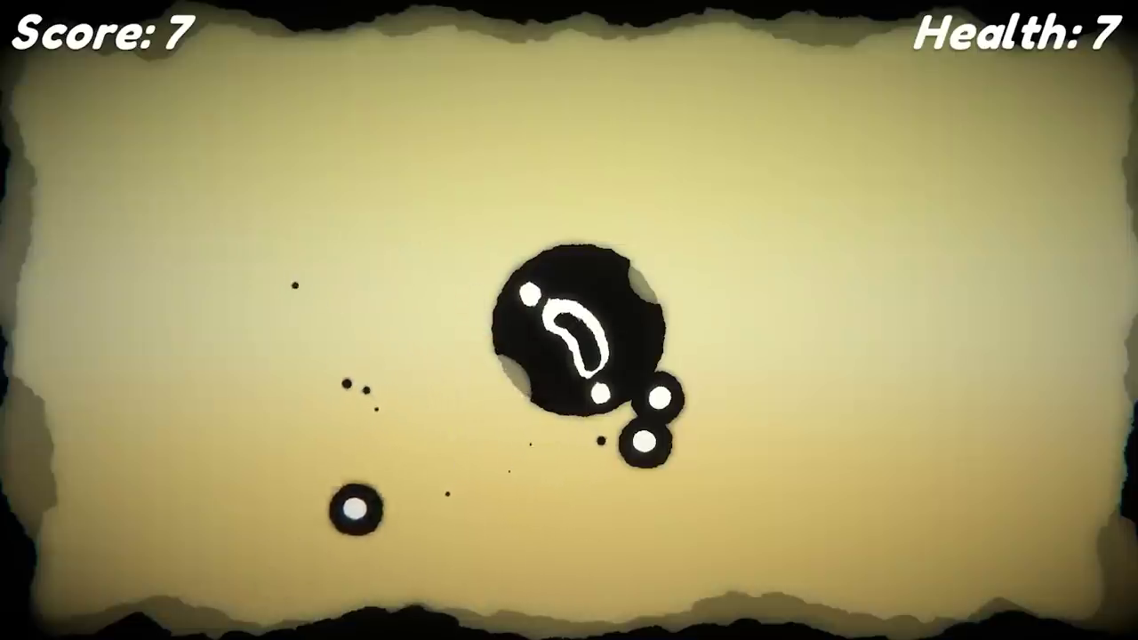
key("Left")
key("Right")
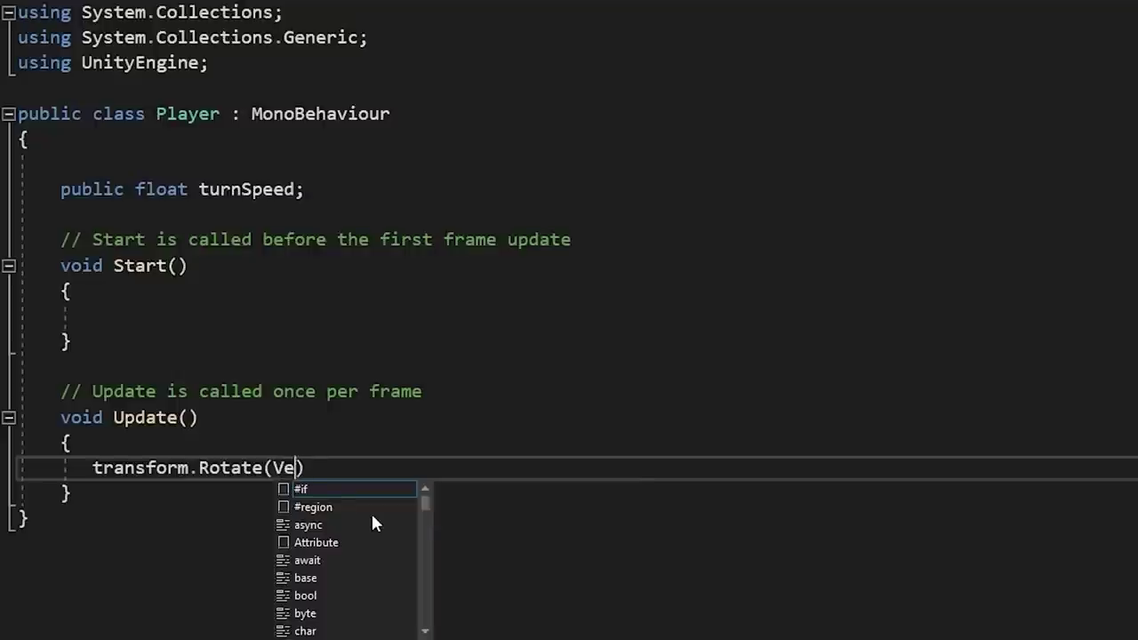
type("ctor")
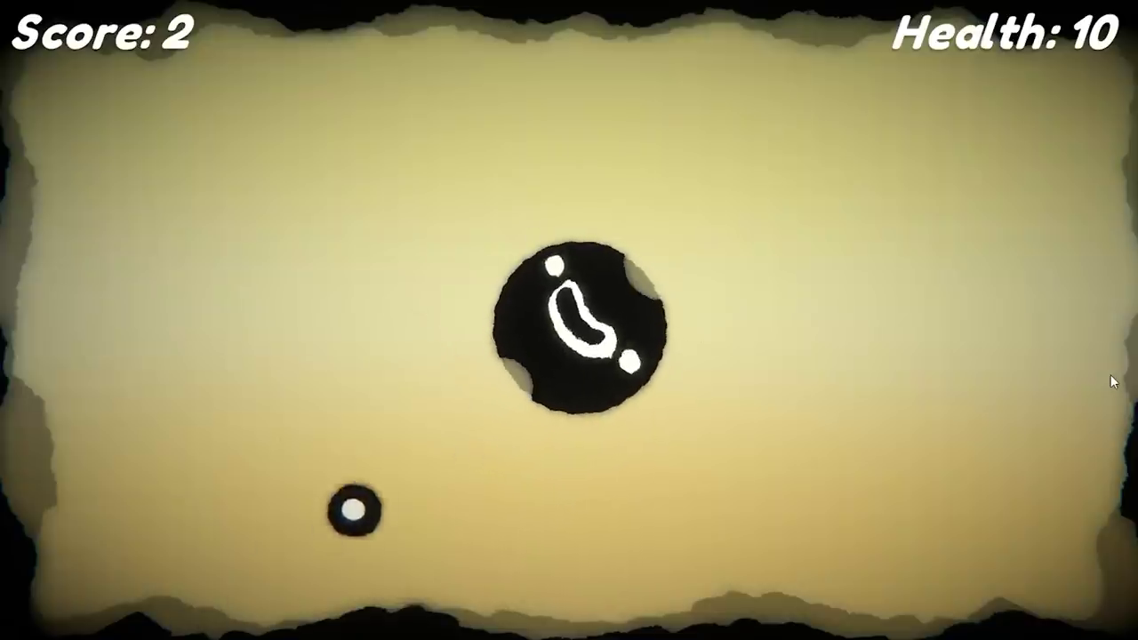
Keep turning the shield to shatter enemies as the score reaches 18 and health falls to 8.
key("Right")
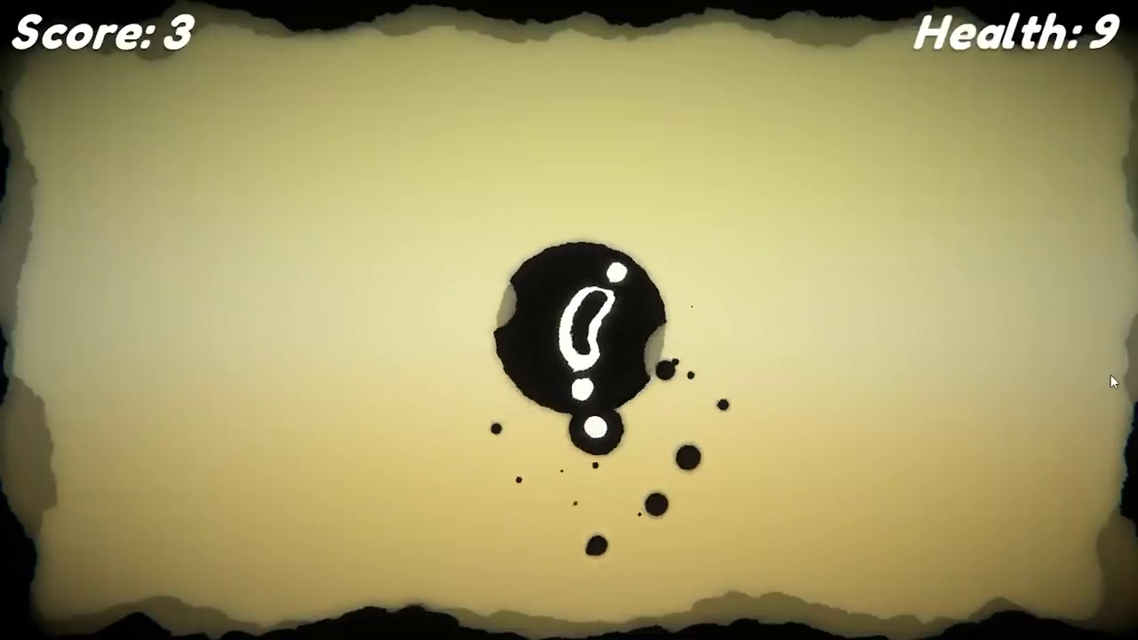
key("Right")
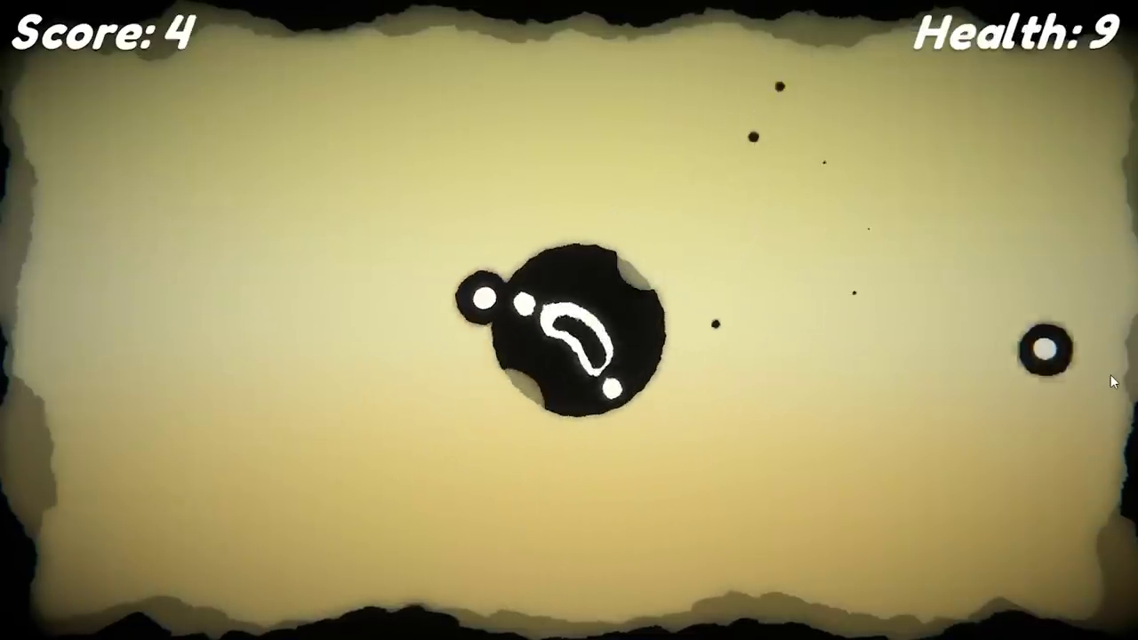
key("Right")
key("Right")
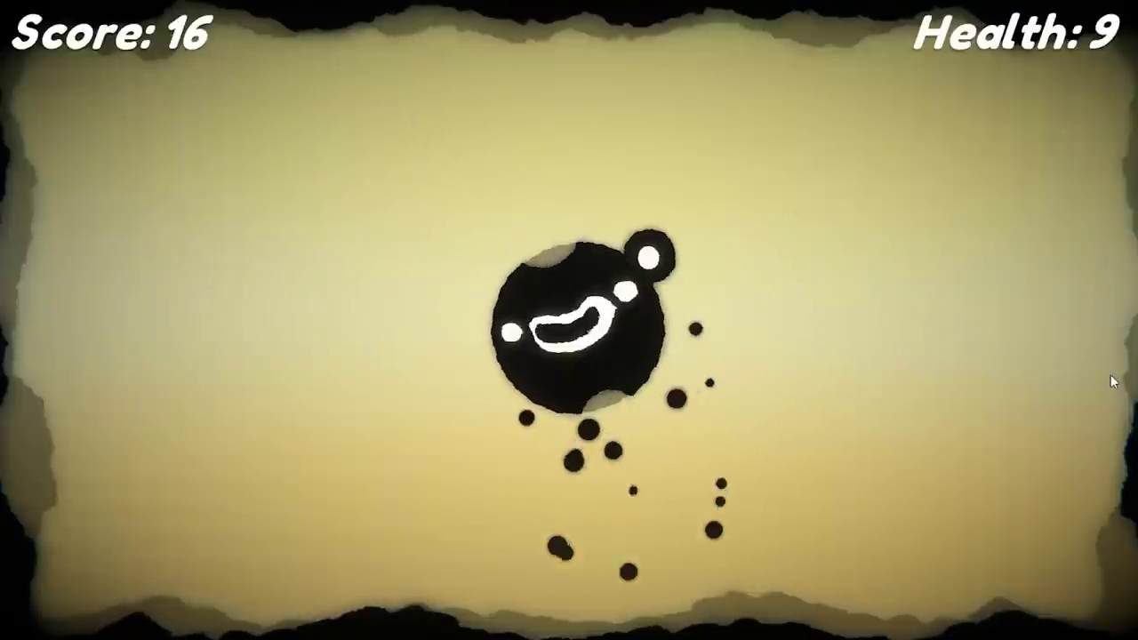
key("Left")
key("Left")
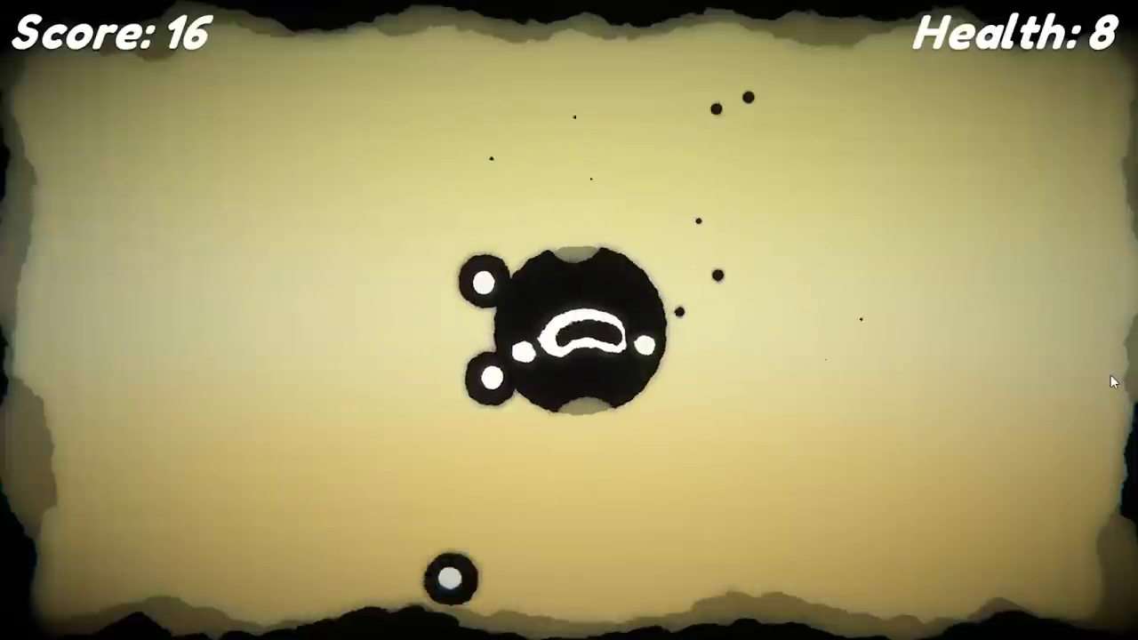
key("Right")
key("Right")
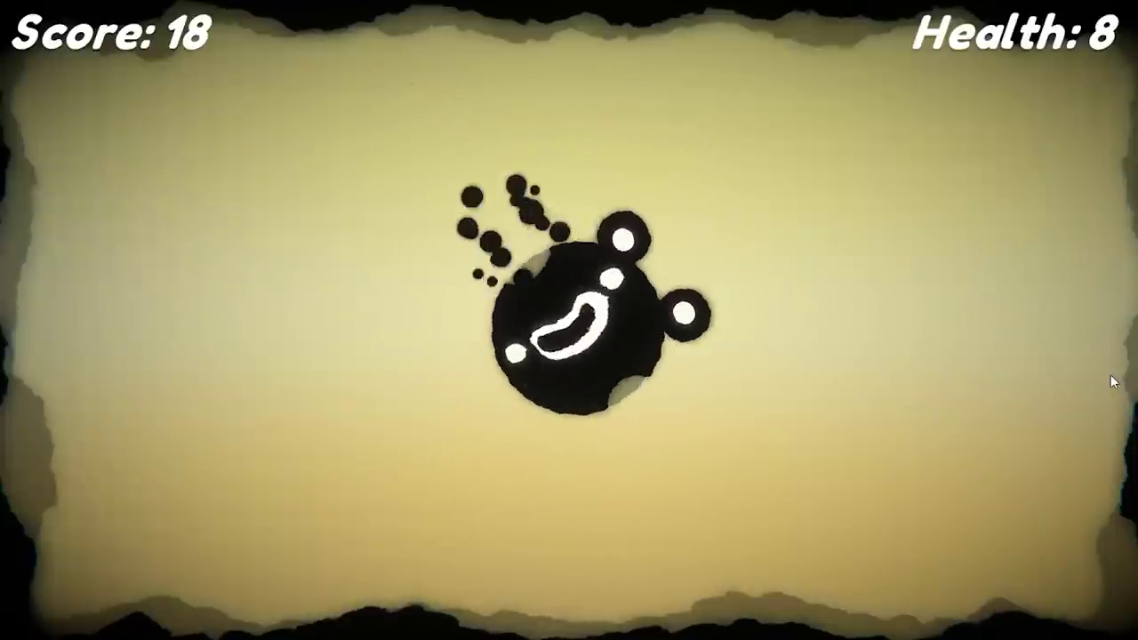
key("Left")
key("Left")
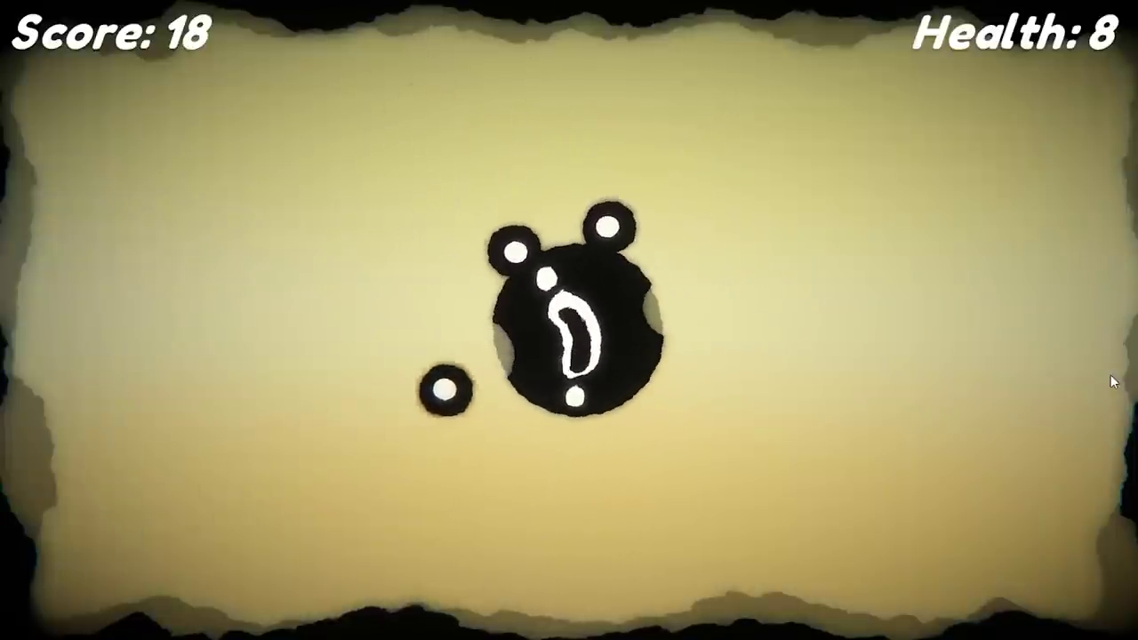
key("Right")
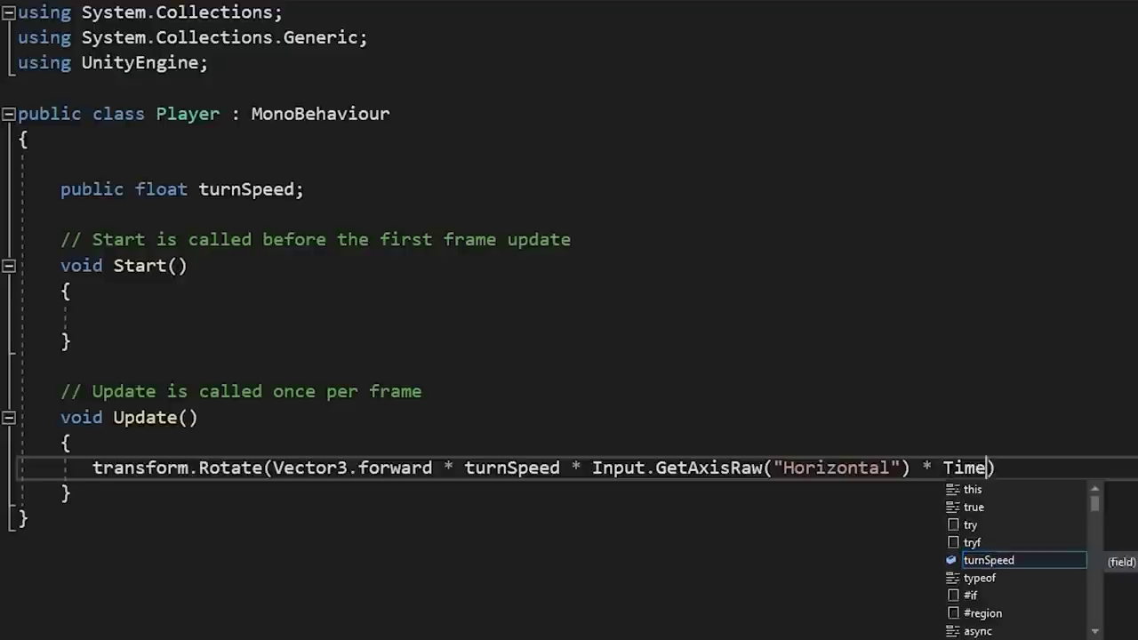
type(".deltaTime);")
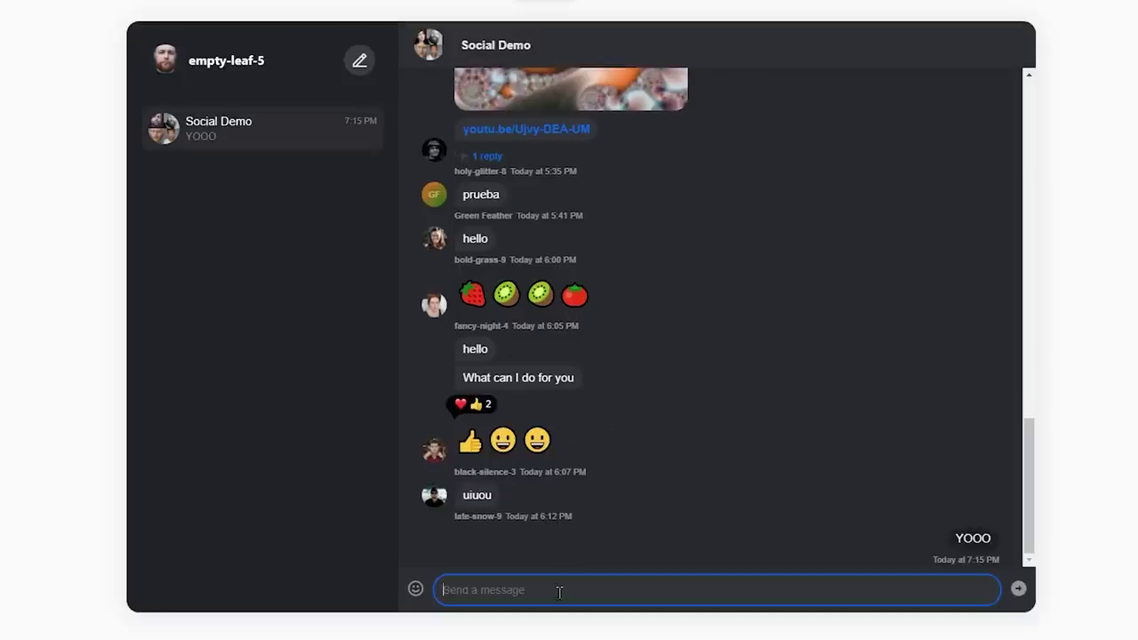
Send 'testing STREAM' and 'cool stuff' in the chat, then highlight text on the Free for Makers page.
type("testing STREAM")
key("Return")
type("cool stuff")
key("Return")
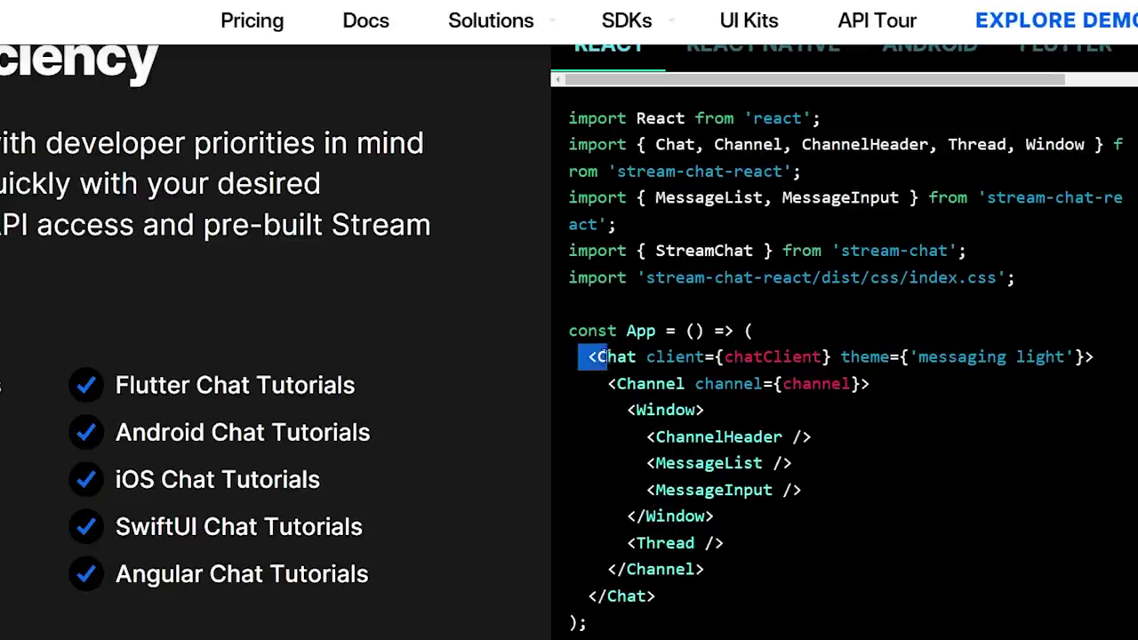
left_click_drag(605, 357, 822, 531)
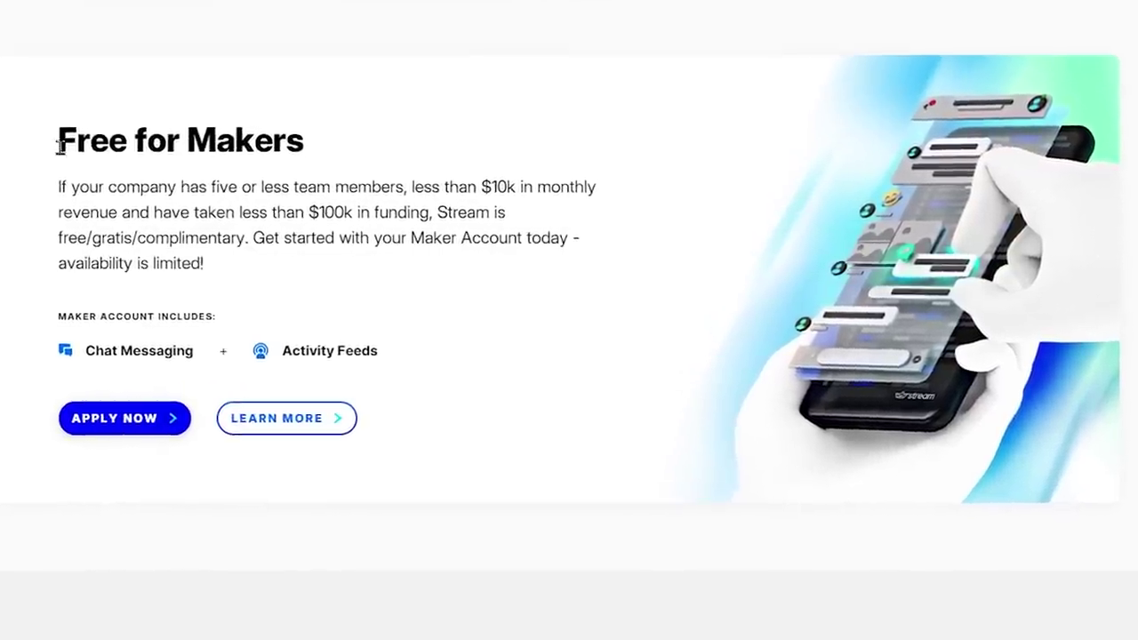
left_click_drag(59, 144, 304, 150)
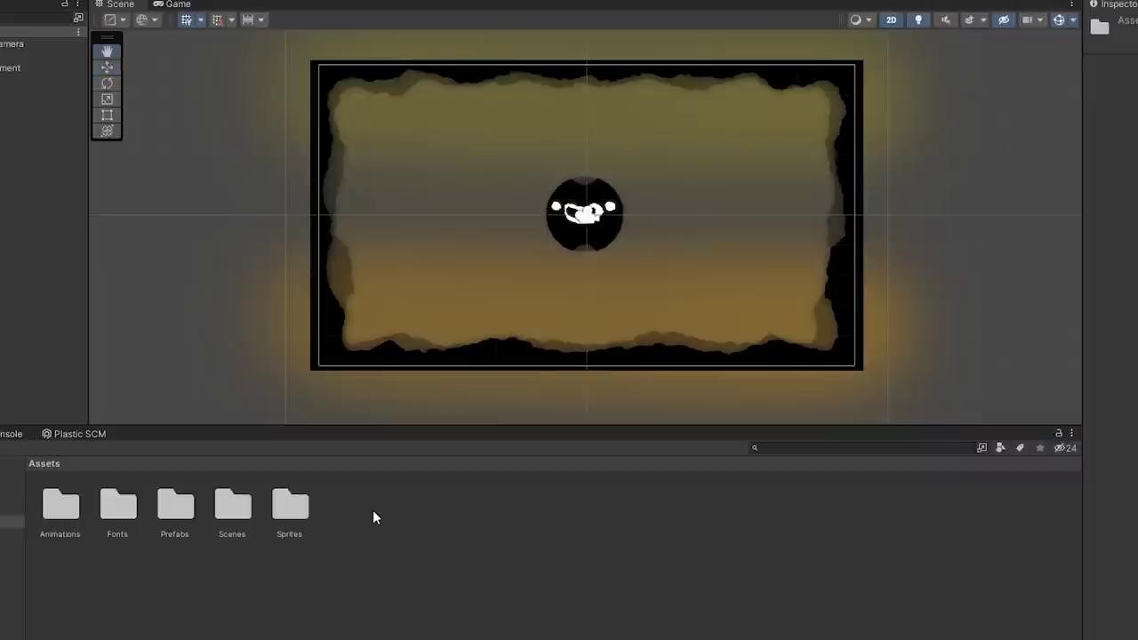
Create a new folder named Scripts in Assets.
right_click(417, 510)
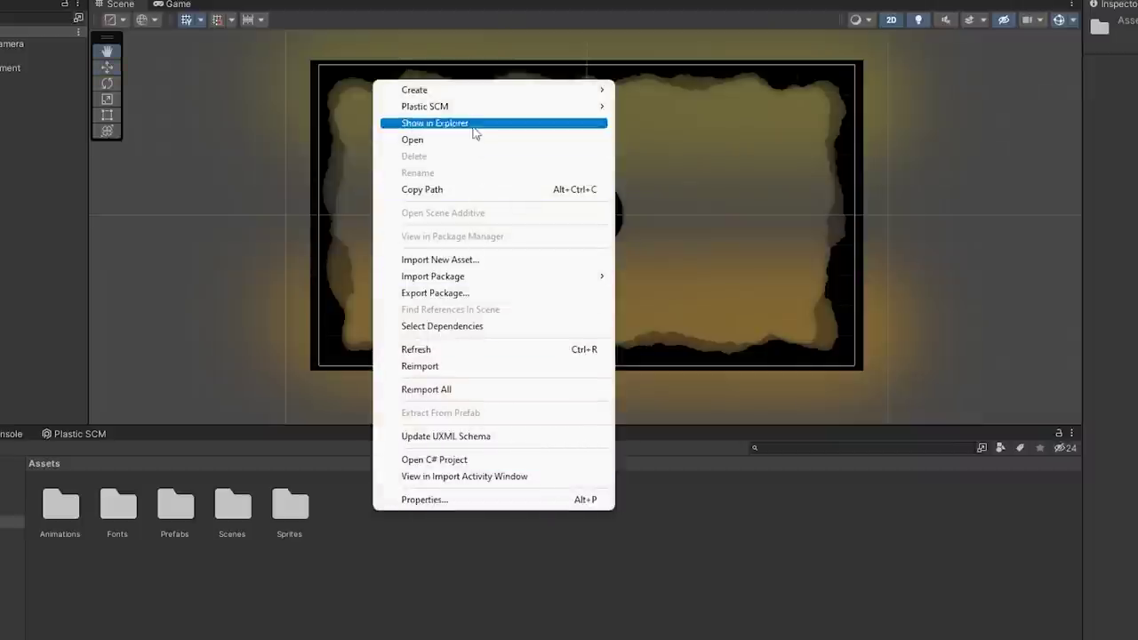
mouse_move(475, 89)
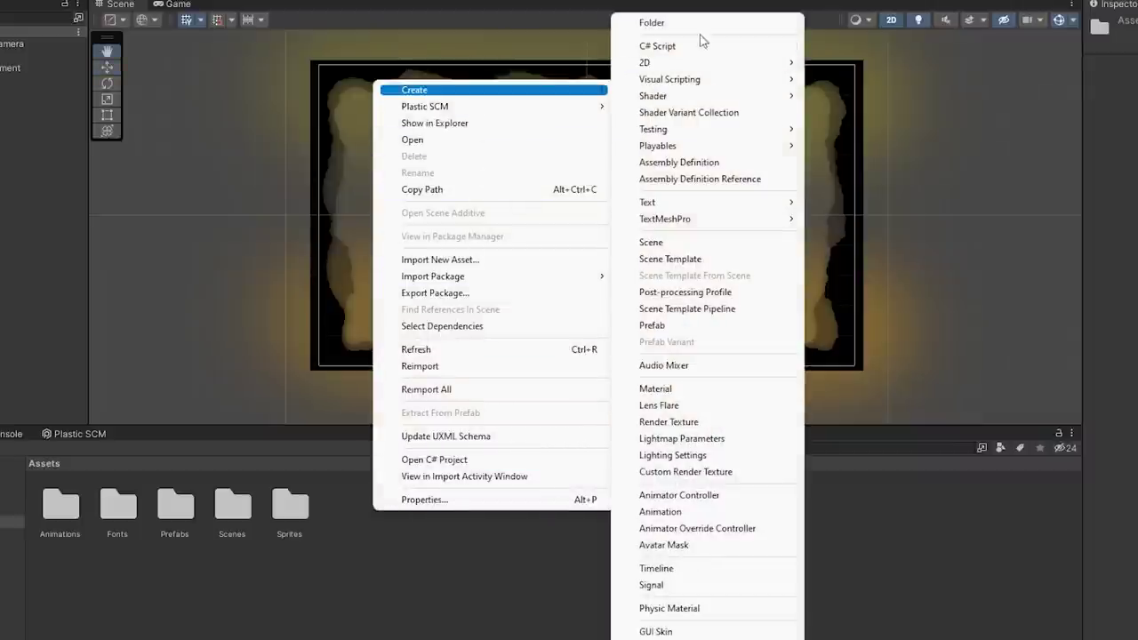
left_click(658, 23)
type("Scrip")
key("Return")
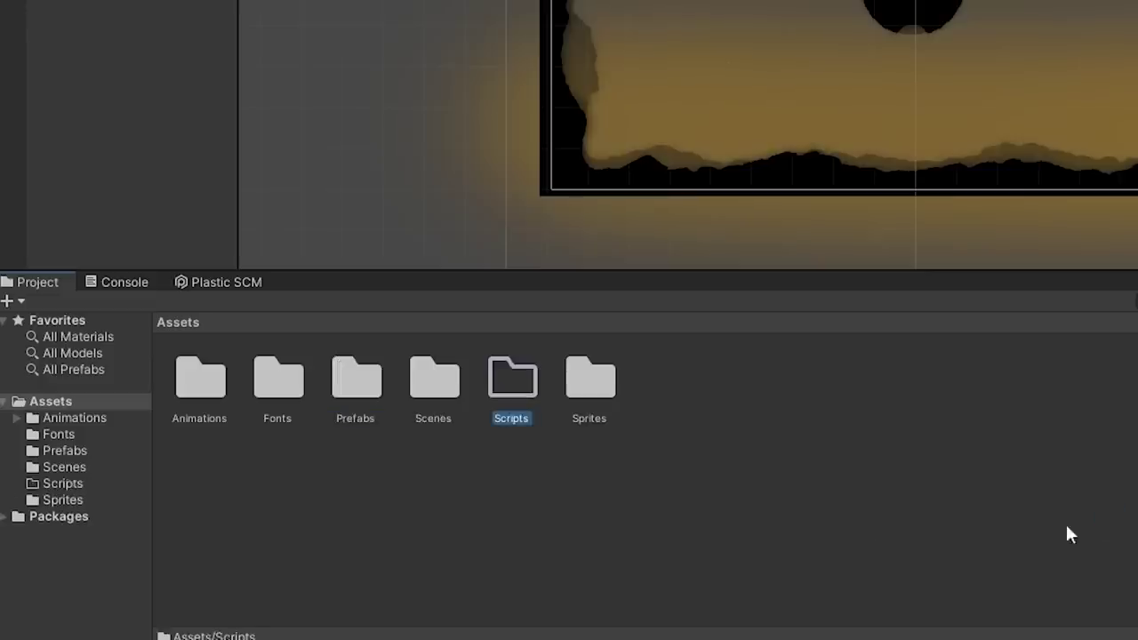
Inside Scripts, create a C# script named Player and attach it to the Player object.
double_click(285, 511)
right_click(329, 524)
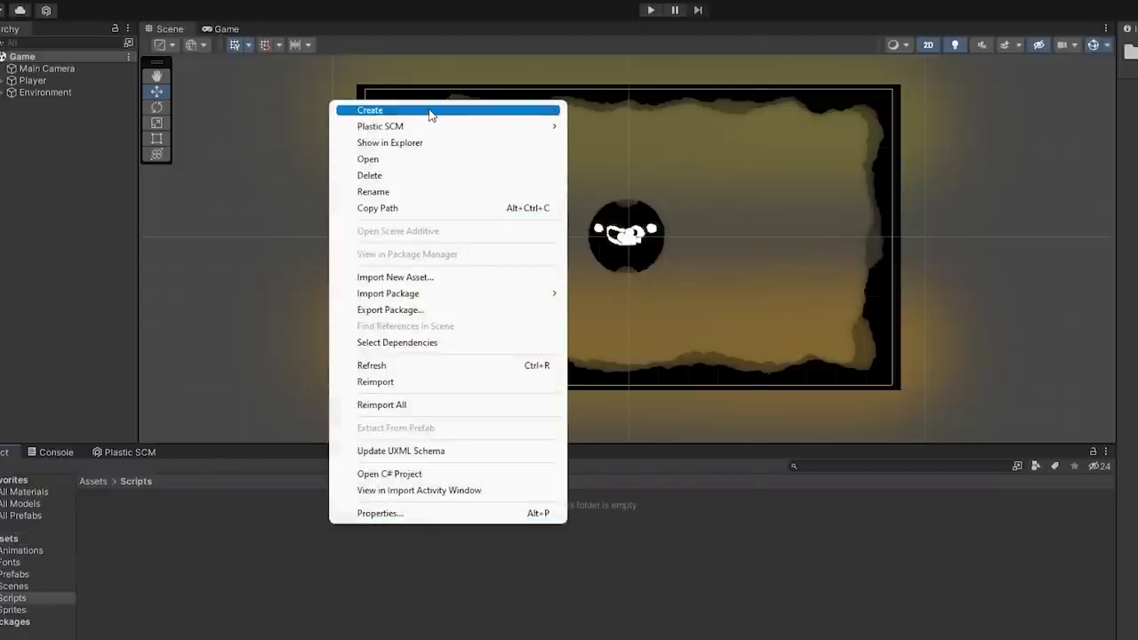
mouse_move(432, 114)
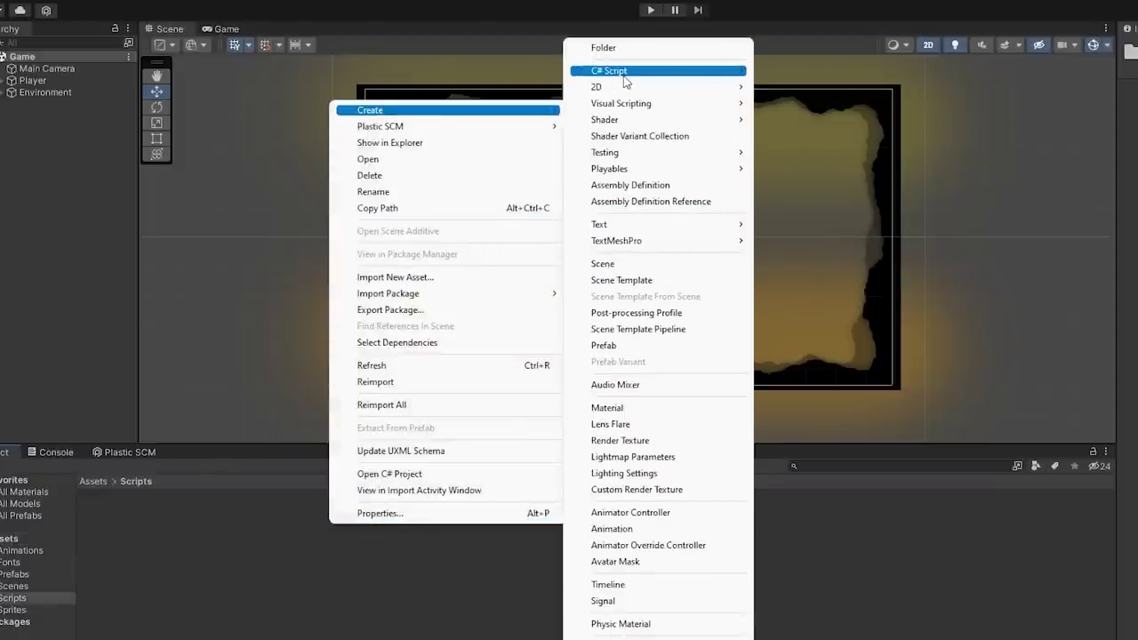
left_click(624, 75)
type("Pl")
type("ayer")
key("Return")
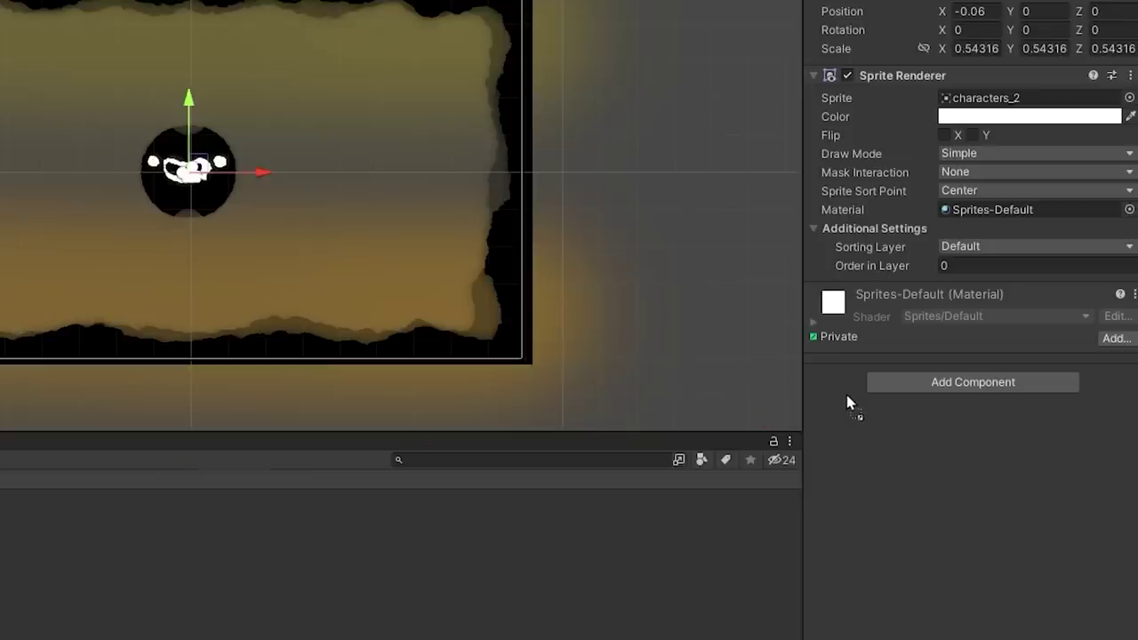
left_click_drag(142, 512, 846, 394)
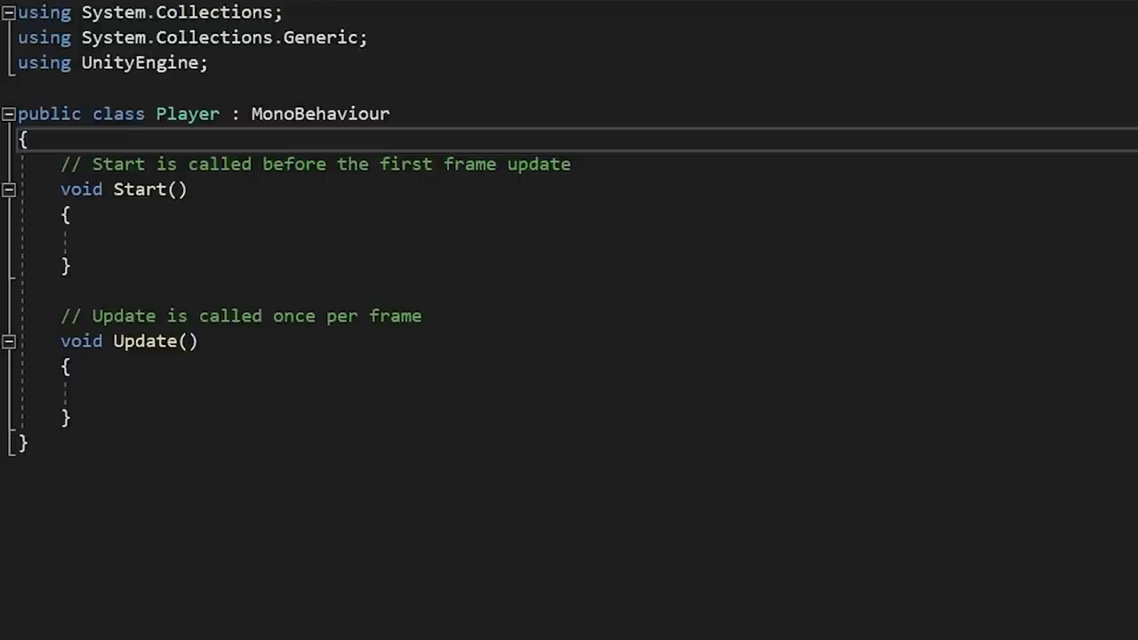
Declare 'public float turnSpeed;' at the top of the Player class.
key("Return")
key("Return")
key("Return")
key("Up")
type("public float turnSpeed")
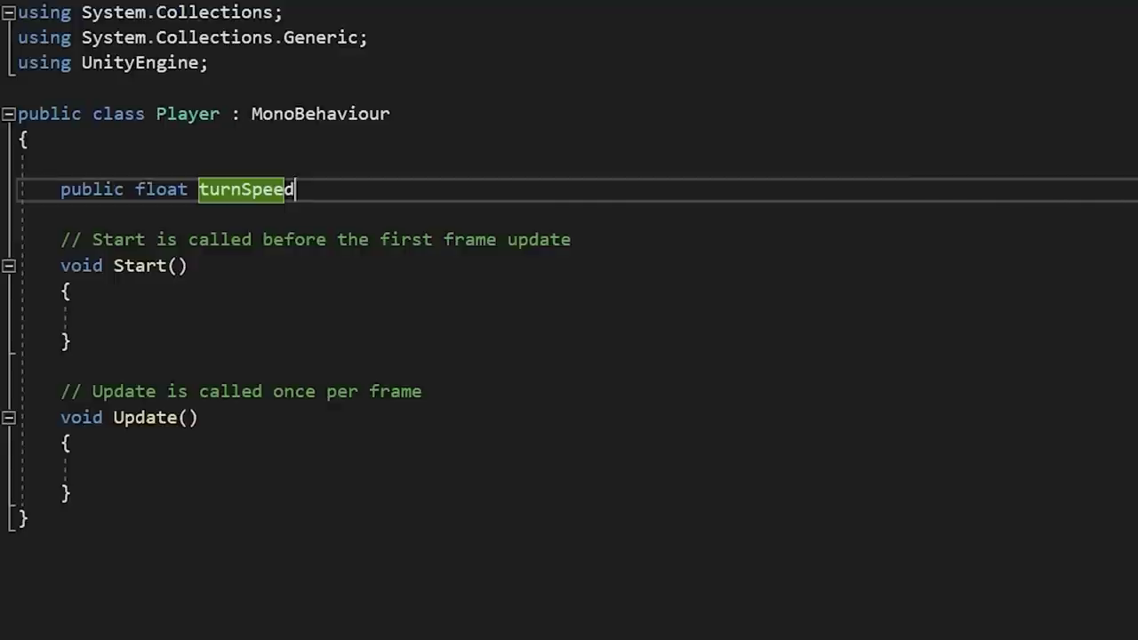
type(";")
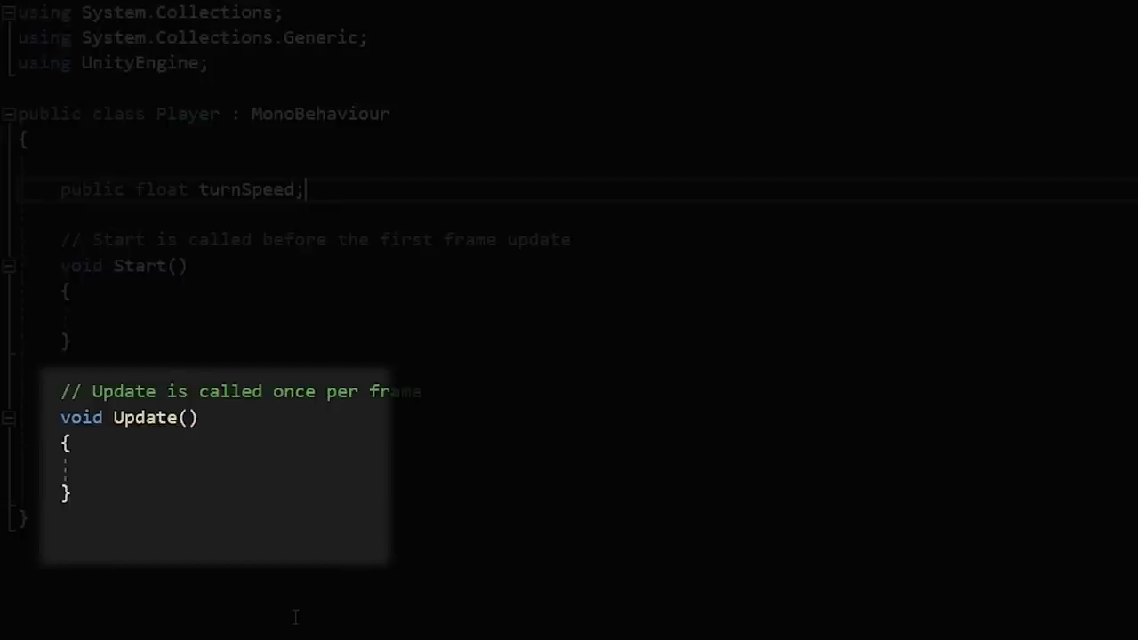
key("Down")
key("Down")
key("Down")
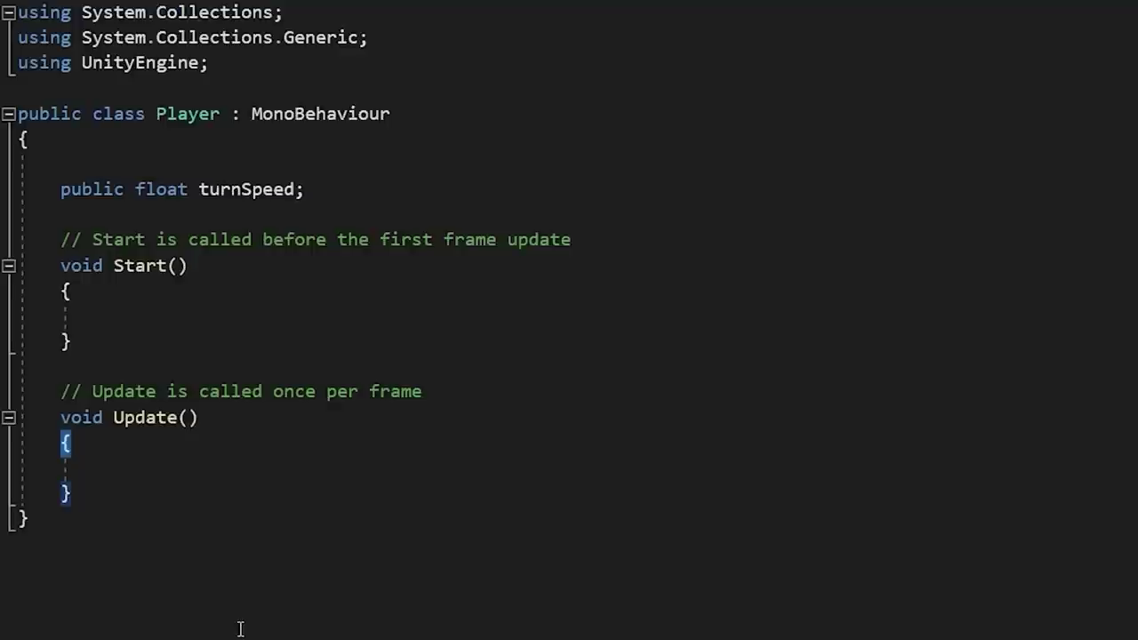
In Update, begin typing 'transform.Rotate(Vector3.forward * turn' with IntelliSense completion.
key("Down")
type("transform")
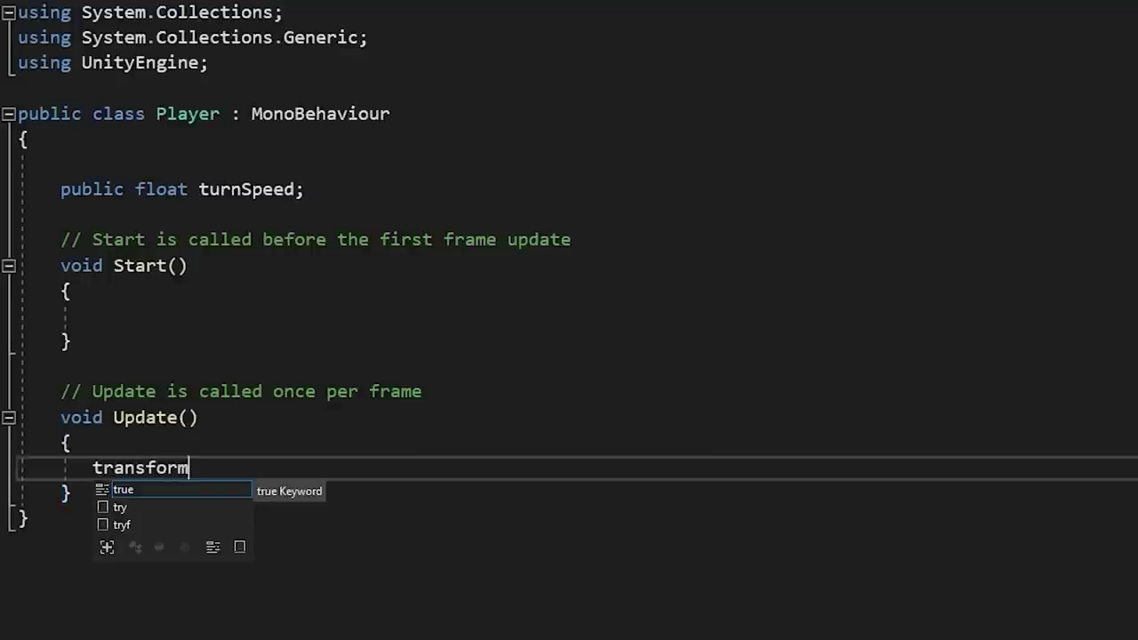
type(".Rotate()")
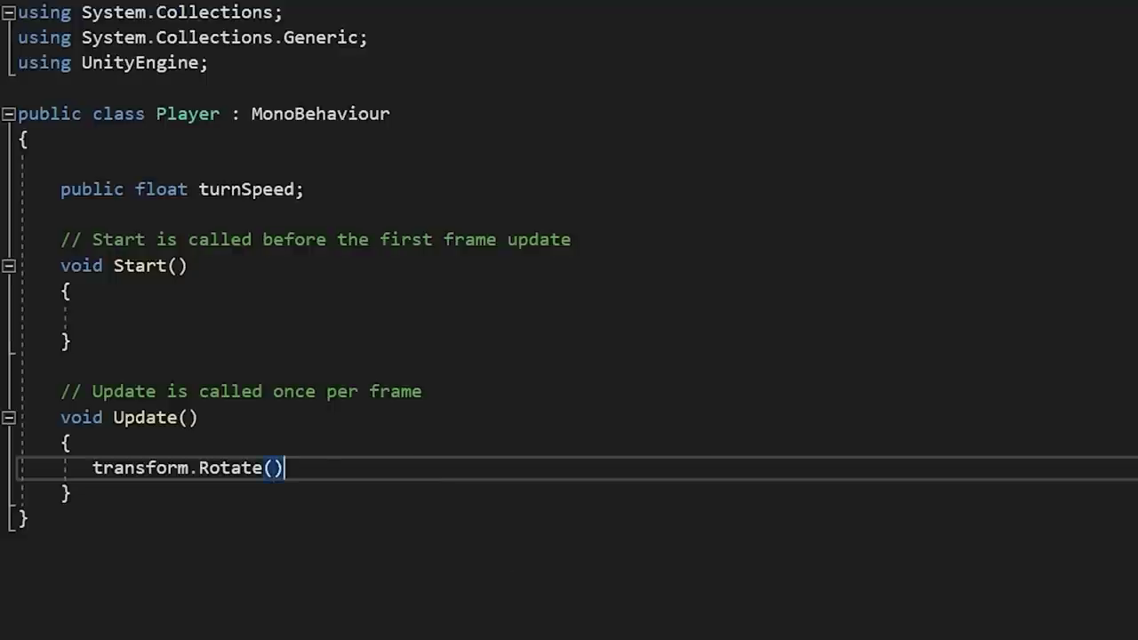
left_click(274, 468)
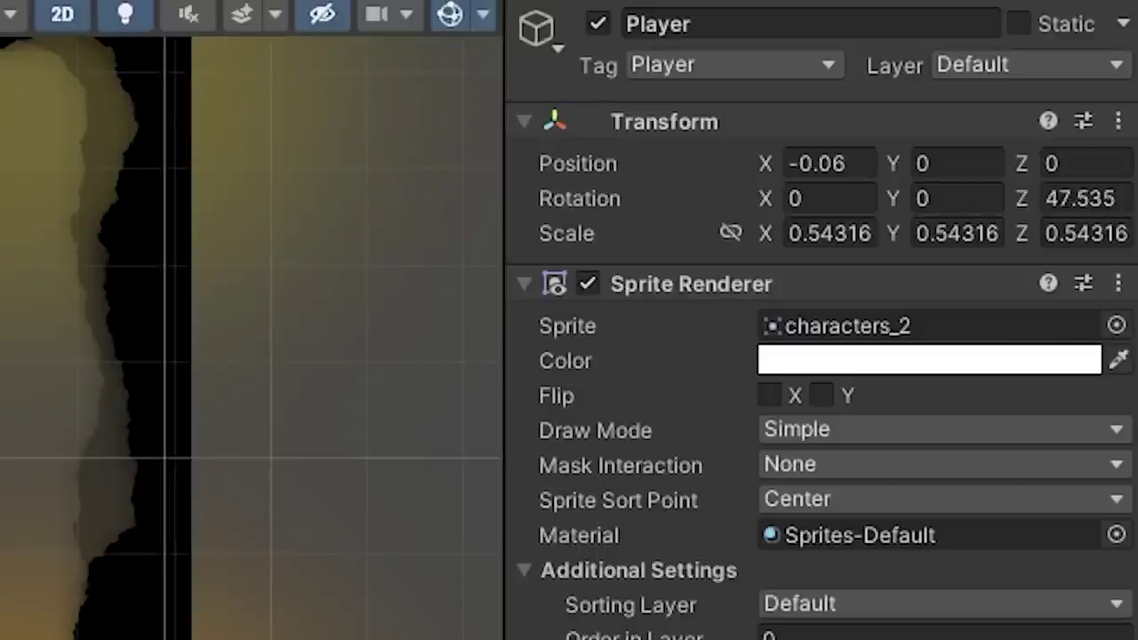
left_click_drag(1046, 201, 1117, 204)
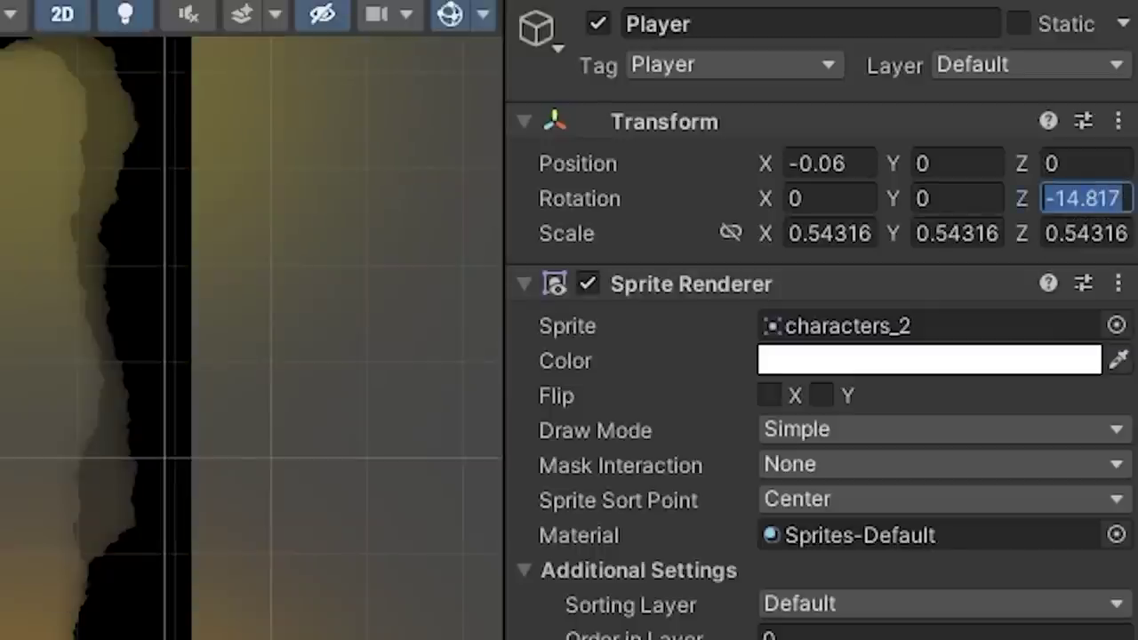
type("0")
type("ector")
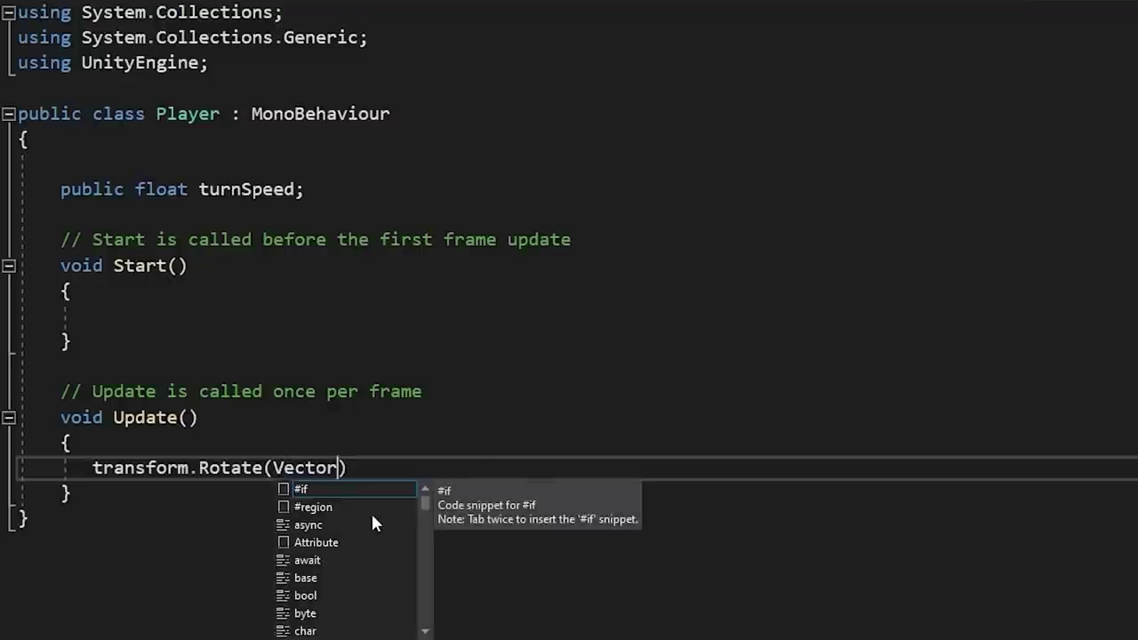
type("3.f")
type("orward * turn")
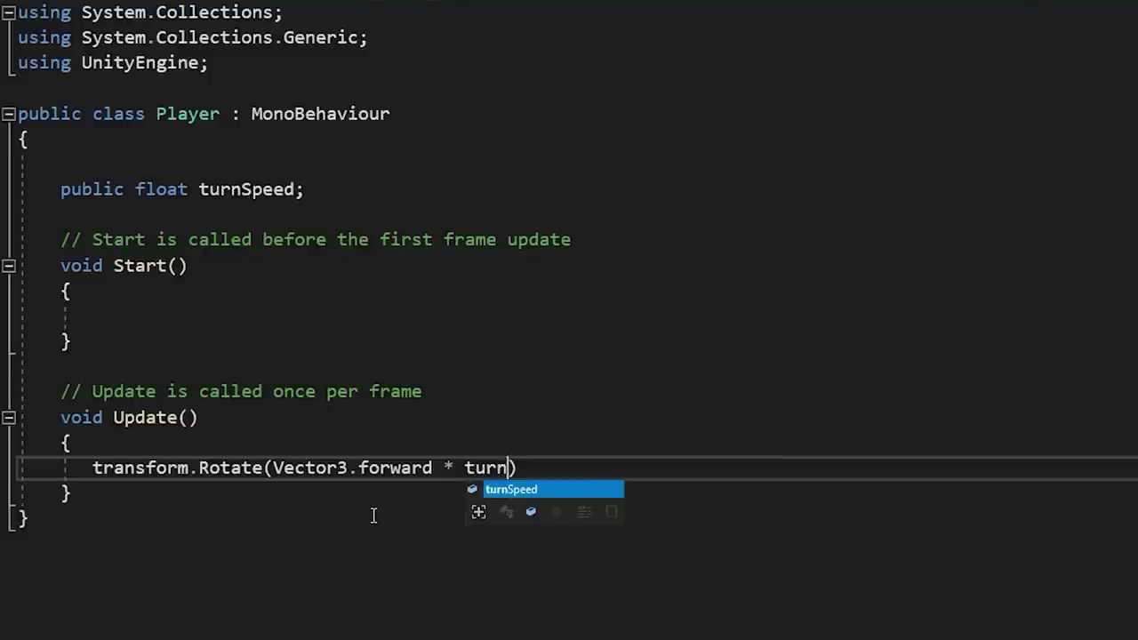
Complete the line as transform.Rotate(Vector3.forward * turnSpeed * Input.GetAxisRaw("Horizontal") * Time.deltaTime);.
key("Tab")
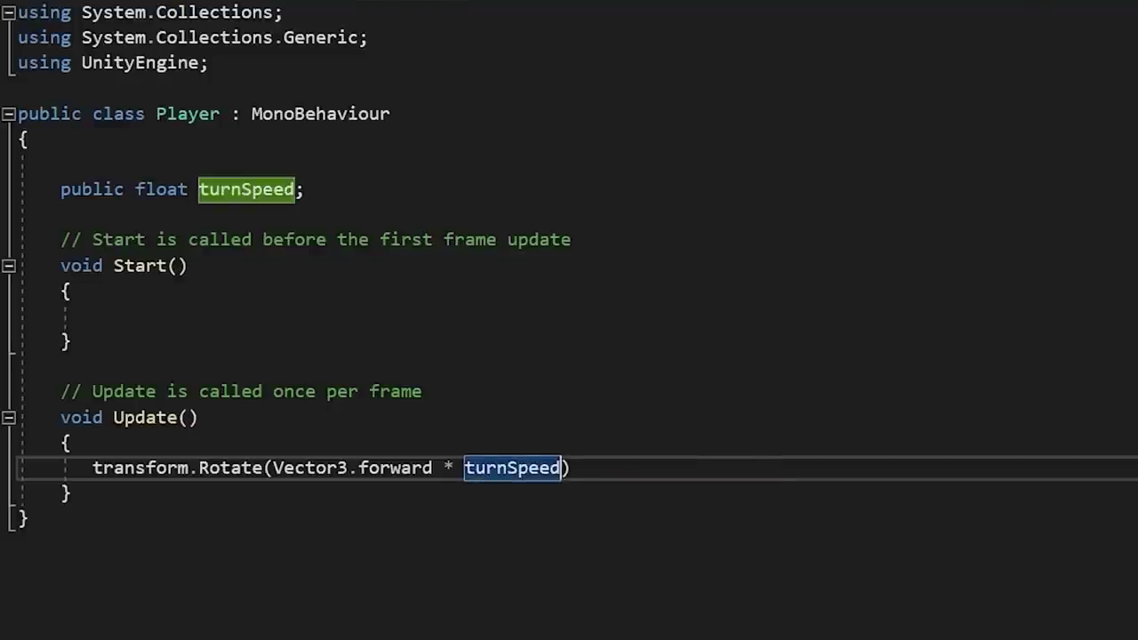
type("* ")
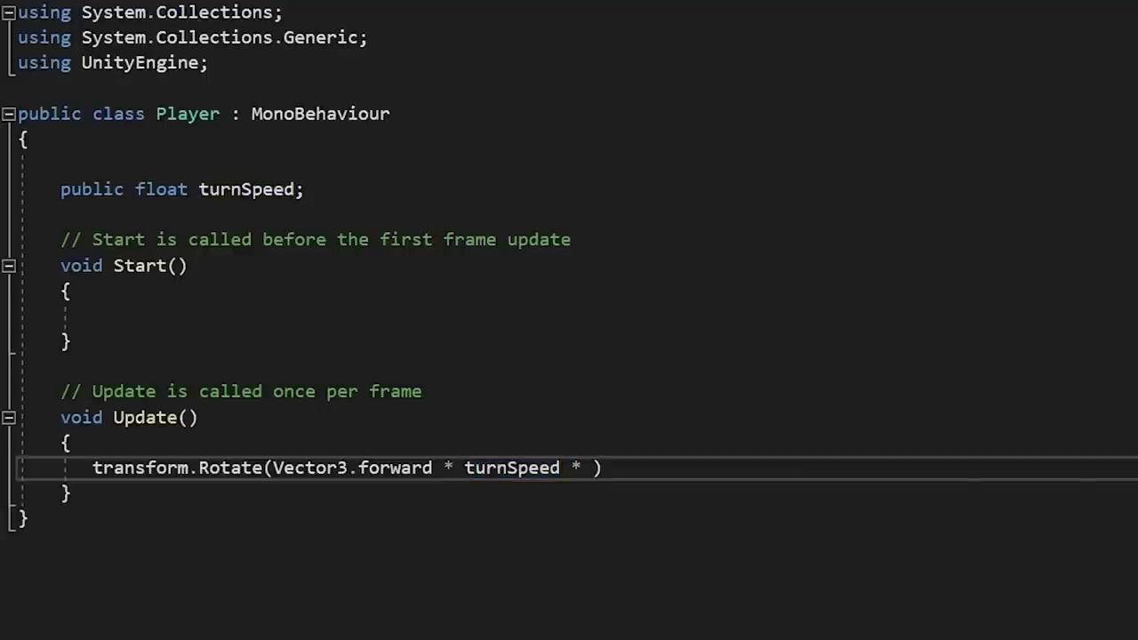
type("Input")
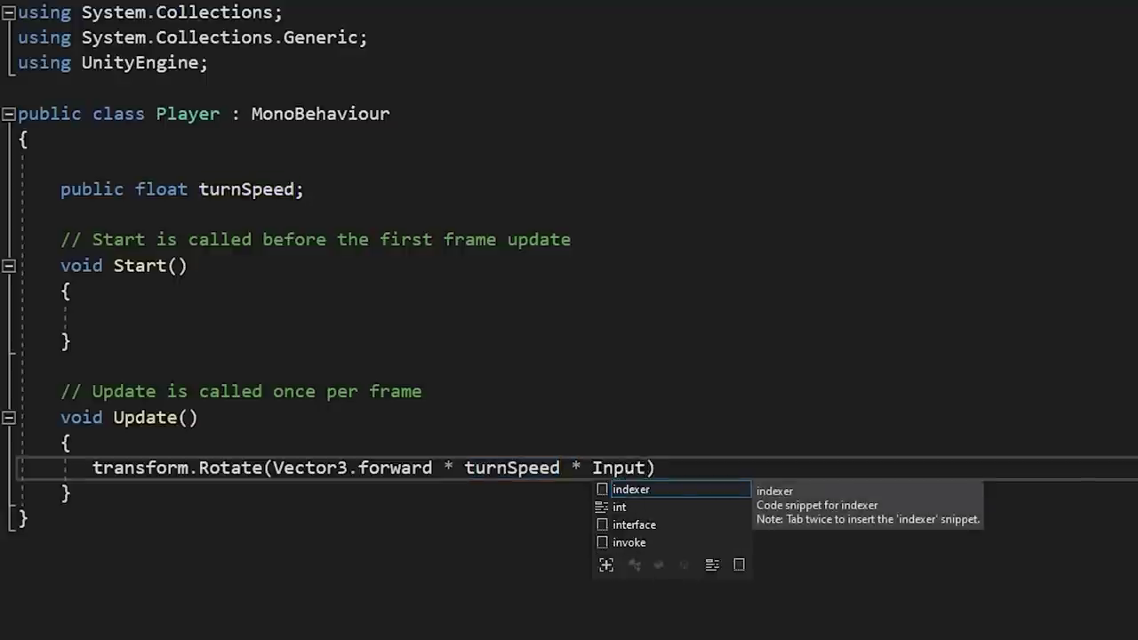
type(".GetAxis")
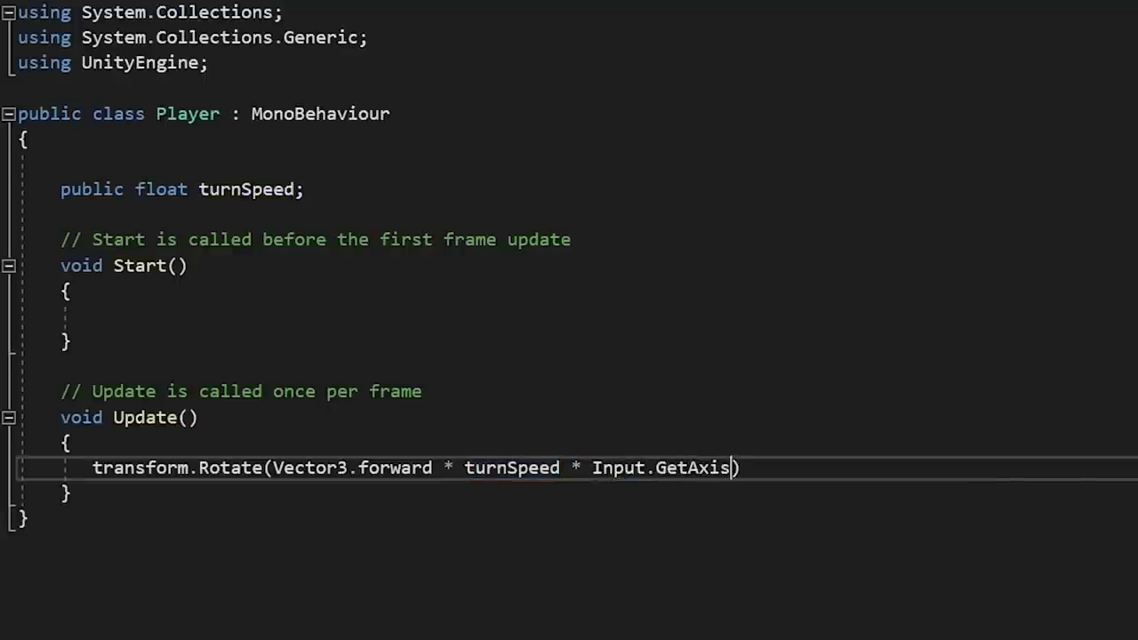
type("Raw(")
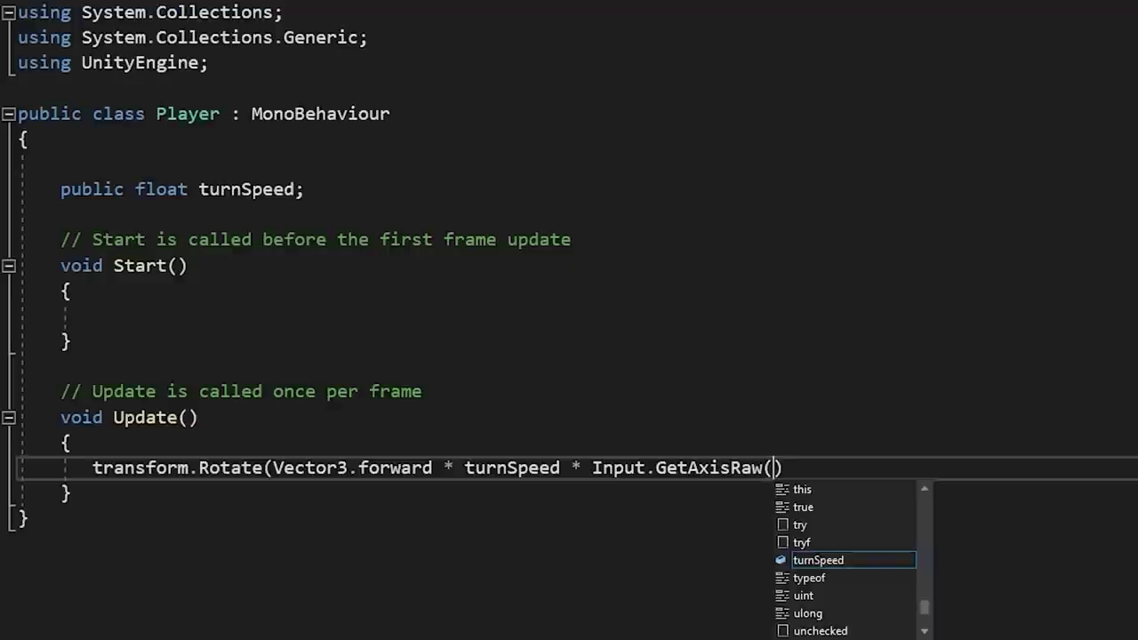
key("Escape")
type("\"")
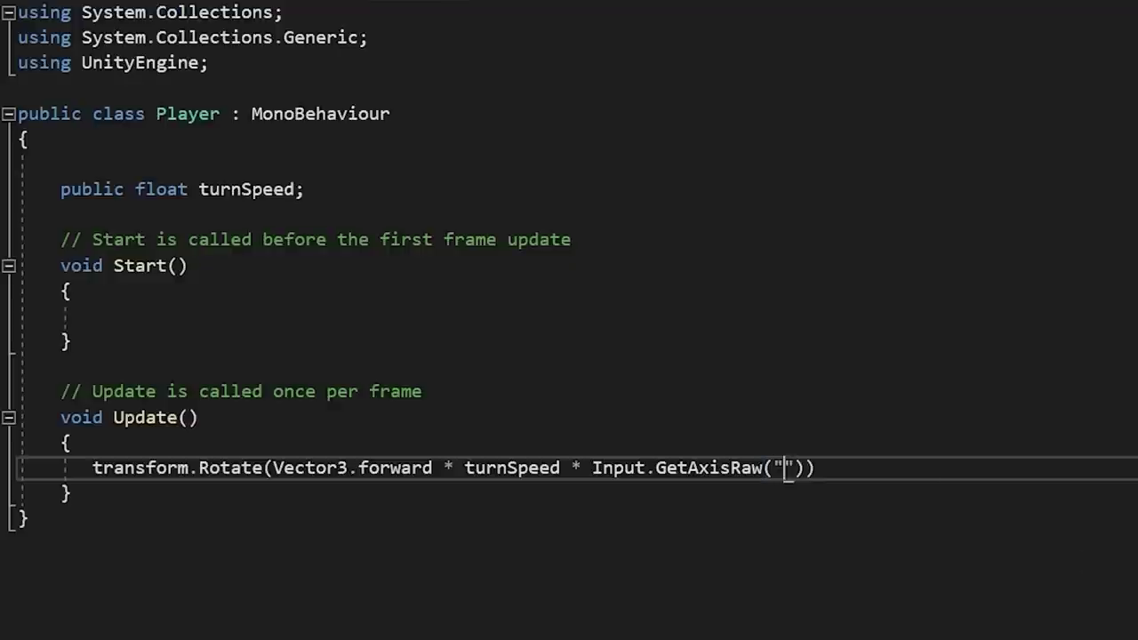
type("Horizontal")
key("Right")
key("Right")
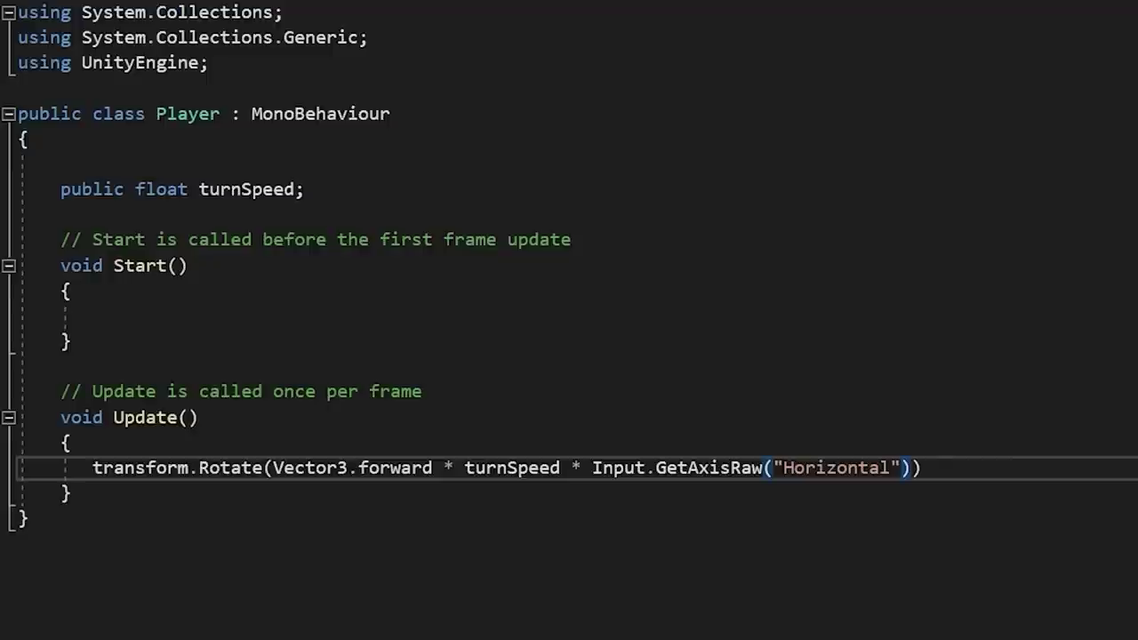
type("* Time")
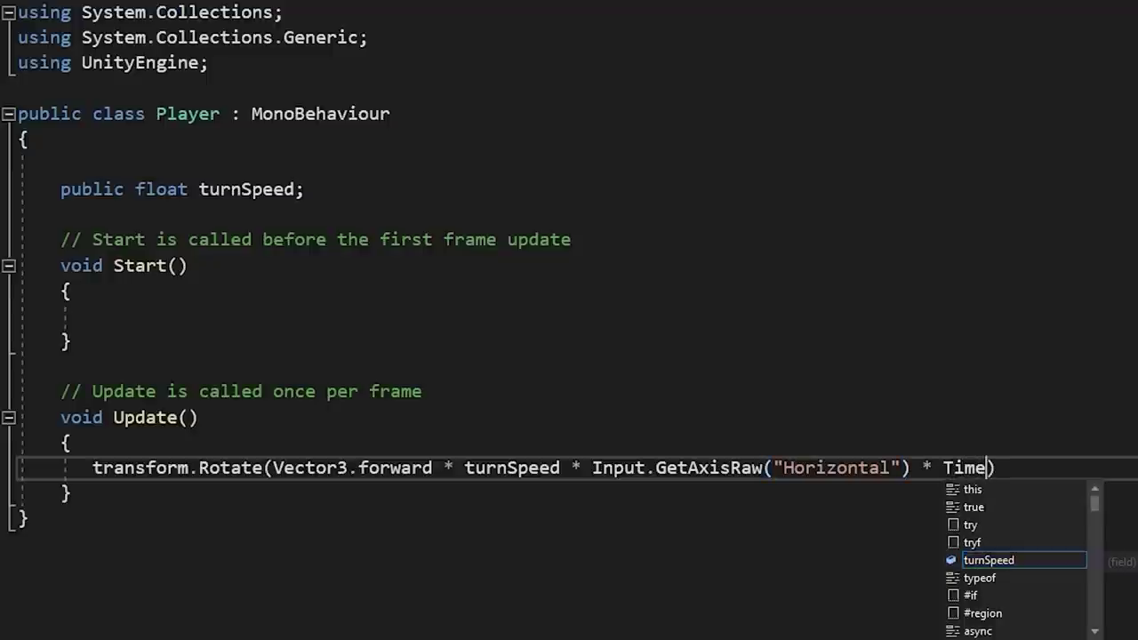
type(".deltaTime)")
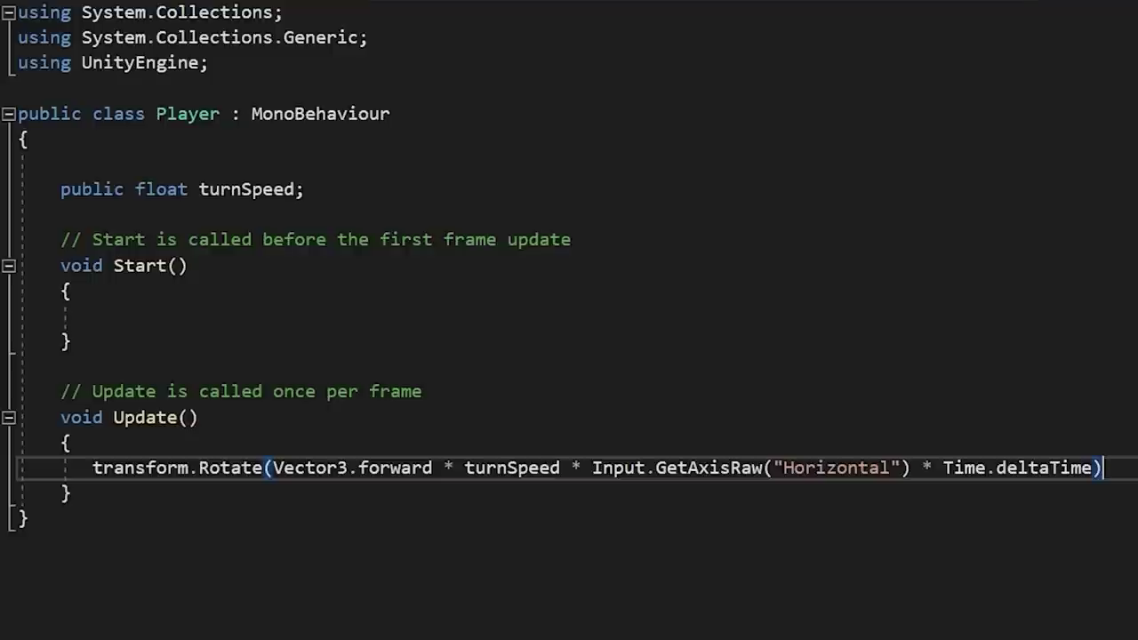
type(";")
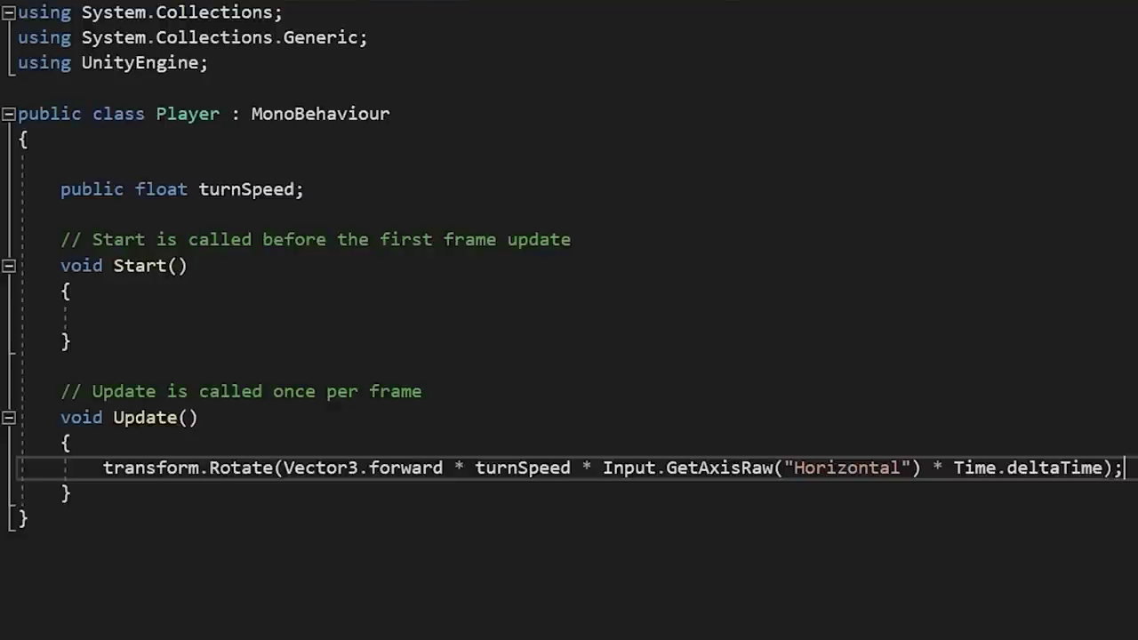
Copy the finished rotate line and paste it into Notepad under a 'ROTATE:' heading.
key("shift+Home")
type("ROTATE:")
key("Return")
key("ctrl+v")
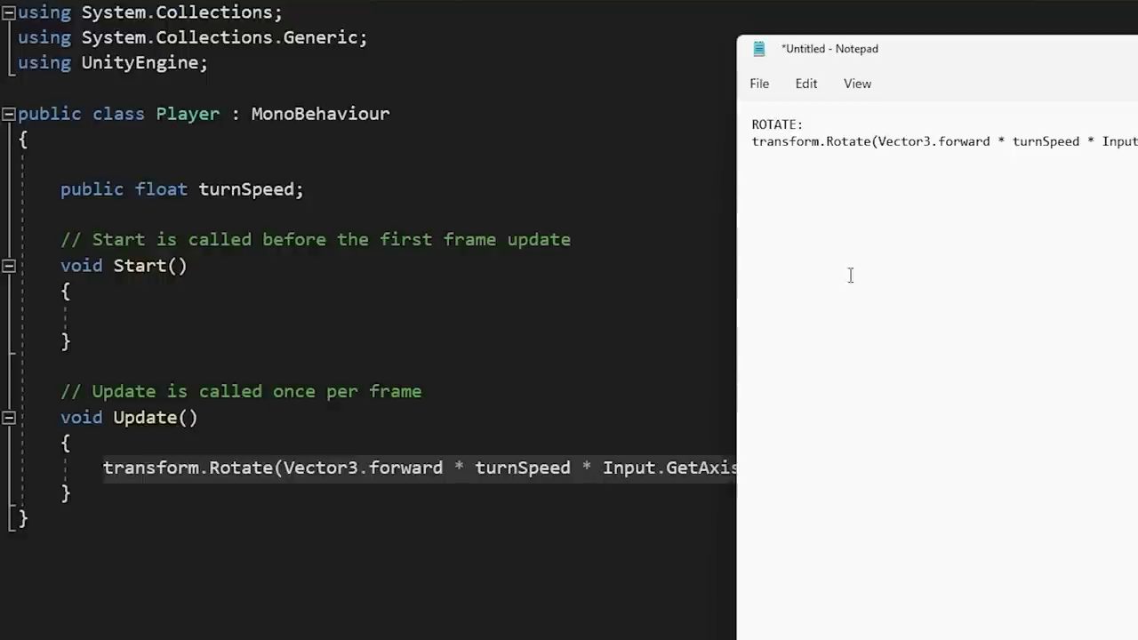
Return to the rotate line in Visual Studio, then select the Player's Turn Speed field in Unity.
left_click(670, 265)
left_click(1123, 468)
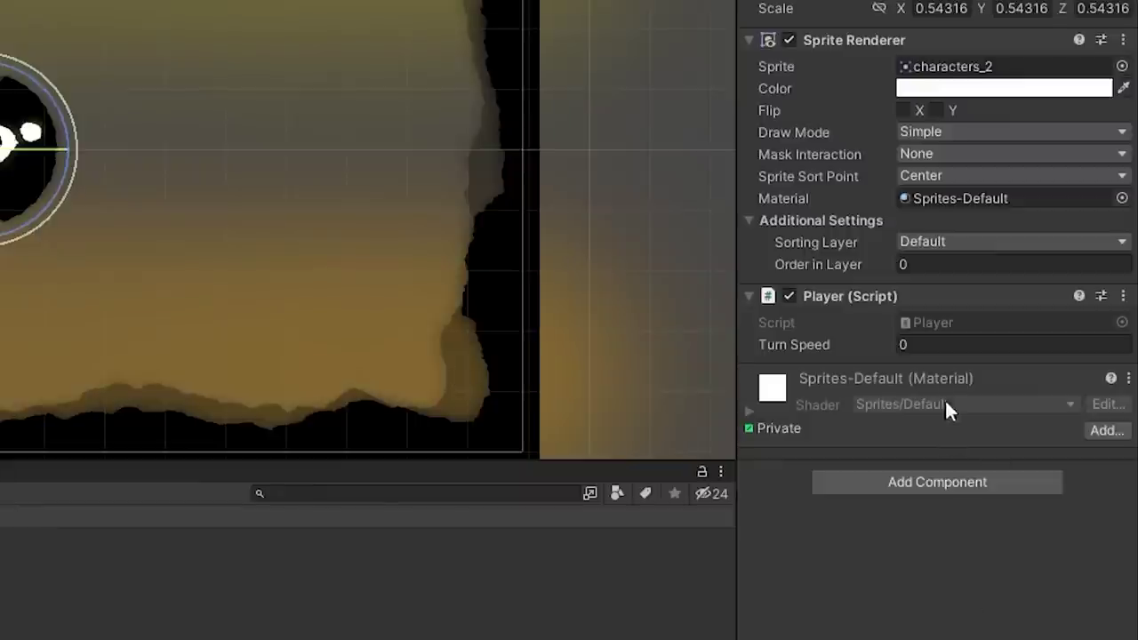
left_click(933, 345)
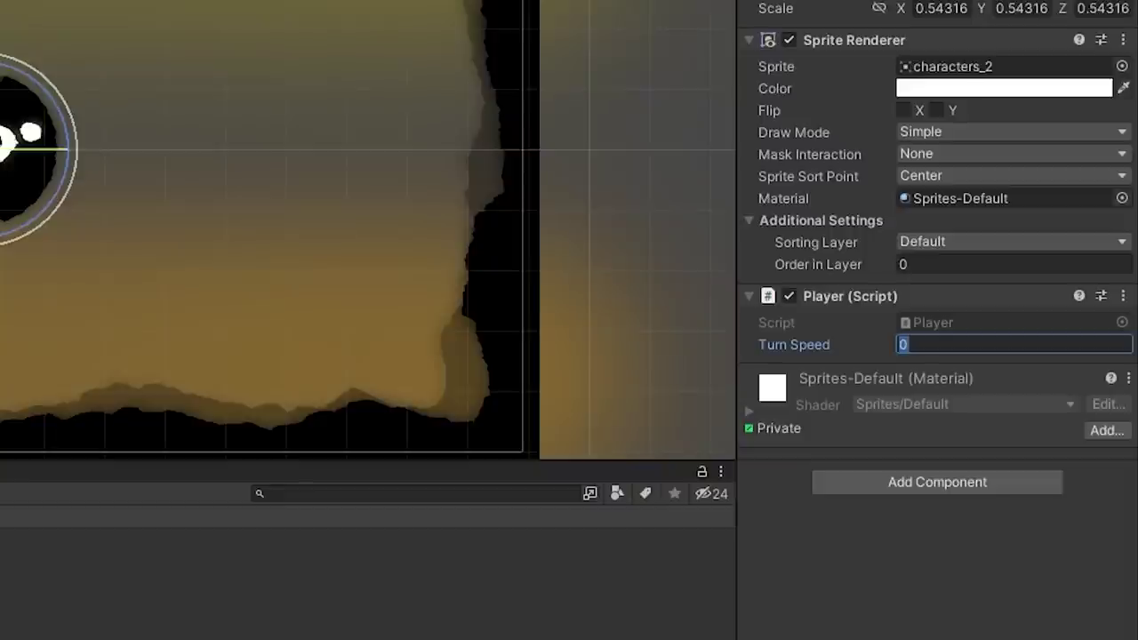
Set Turn Speed to -150, play-test the rotation, then drag it to about -163.44.
type("-150")
key("ctrl+p")
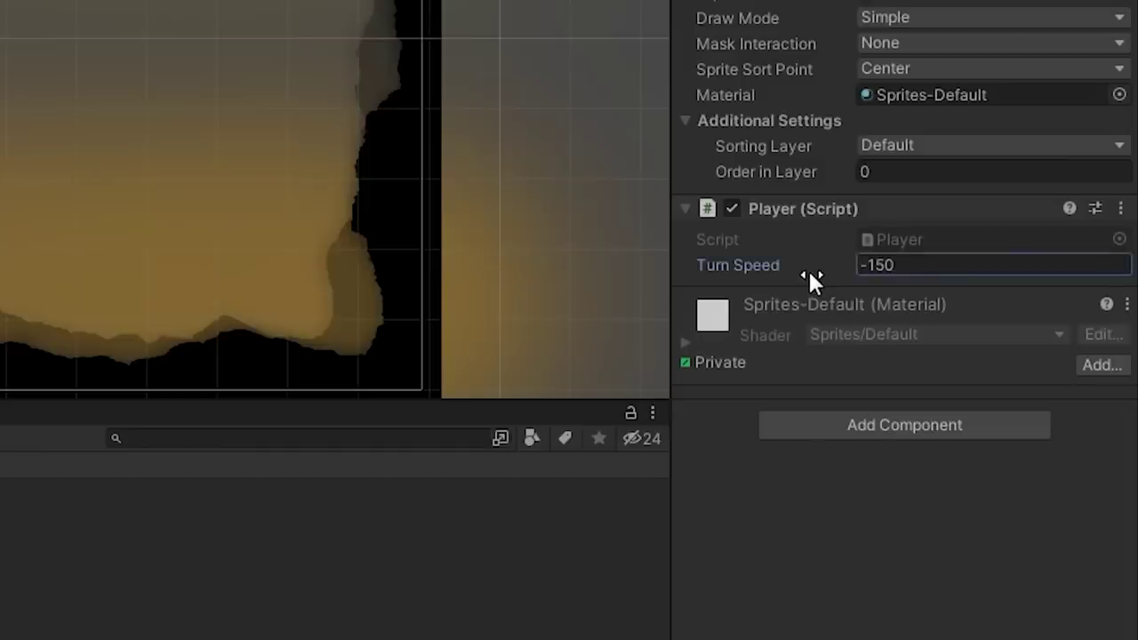
mouse_move(807, 267)
left_mouse_down()
mouse_move(189, 278)
mouse_move(172, 329)
left_mouse_up()
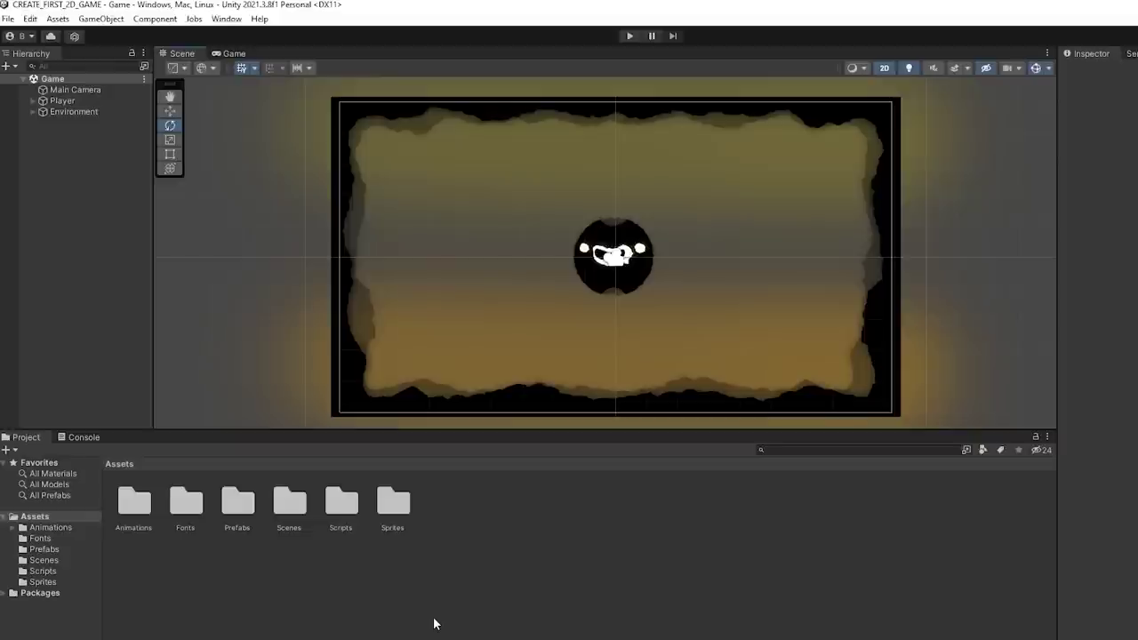
Drag the white-dot character sprite from Sprites into the scene to the right of the player.
double_click(393, 502)
left_click(430, 325)
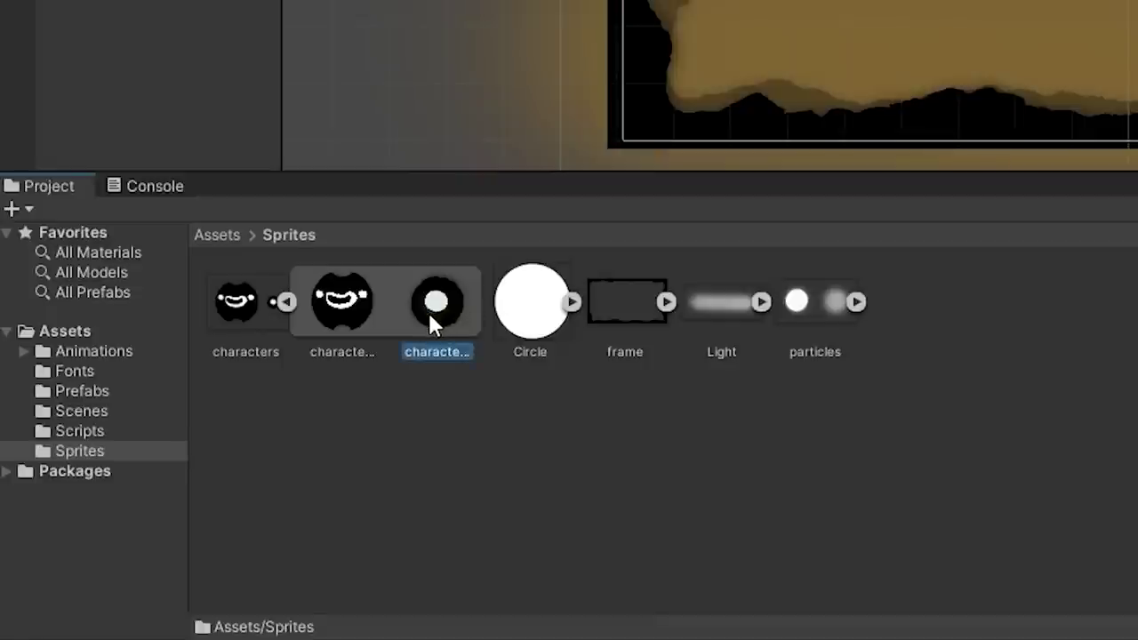
left_click(271, 56)
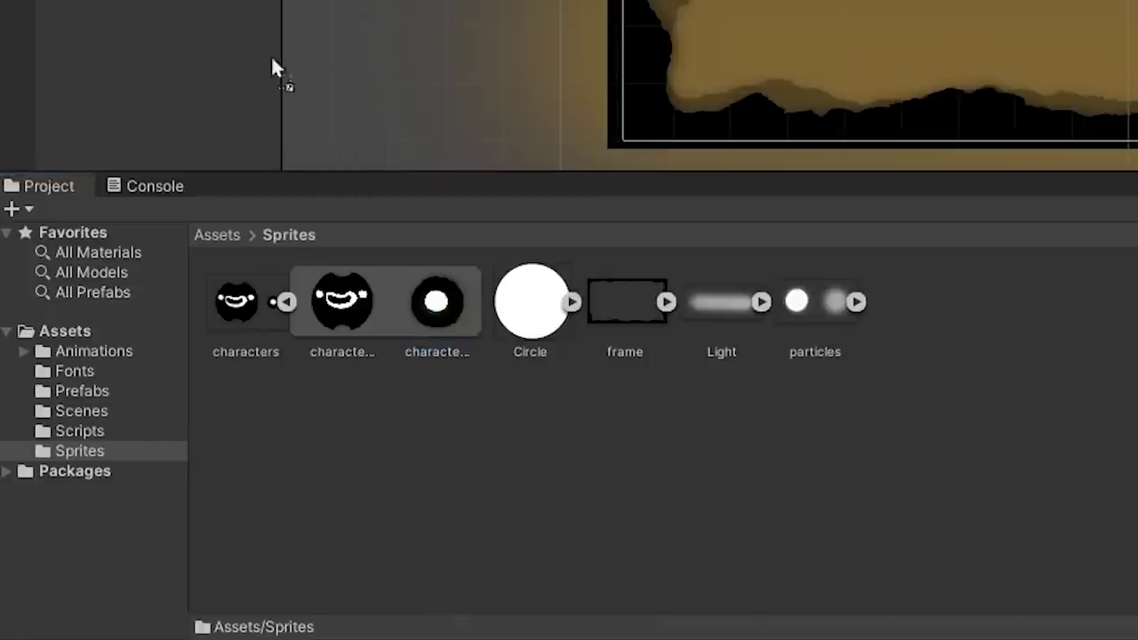
left_click_drag(697, 237, 752, 240)
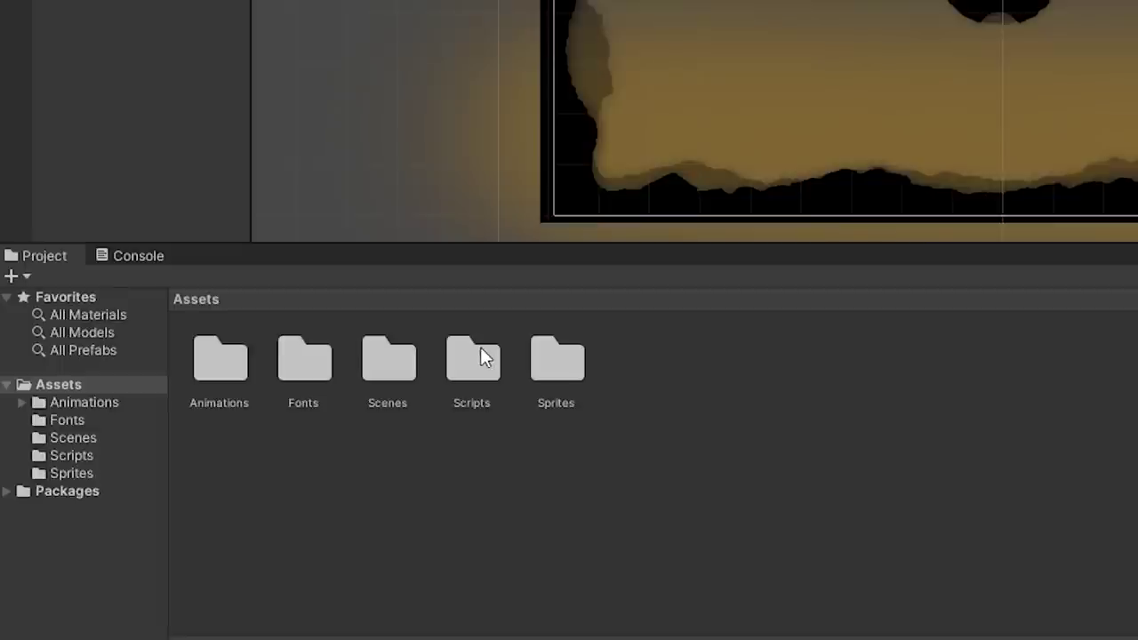
Create an Enemy C# script in Scripts, attach it to the Enemy object, and open it.
double_click(292, 500)
right_click(340, 381)
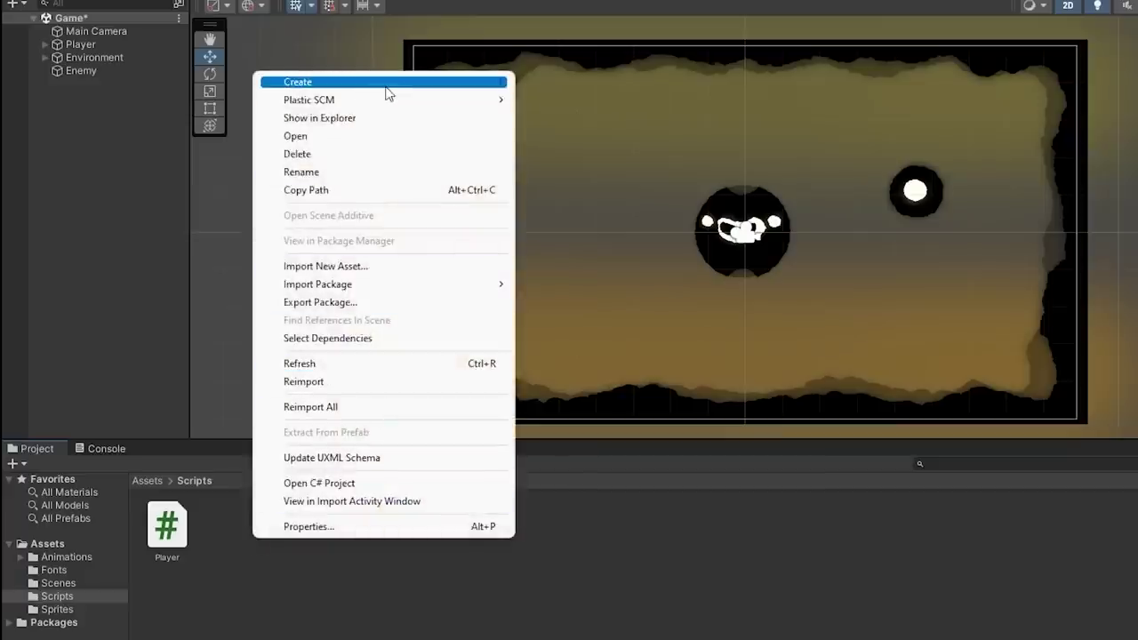
mouse_move(384, 86)
left_click(610, 36)
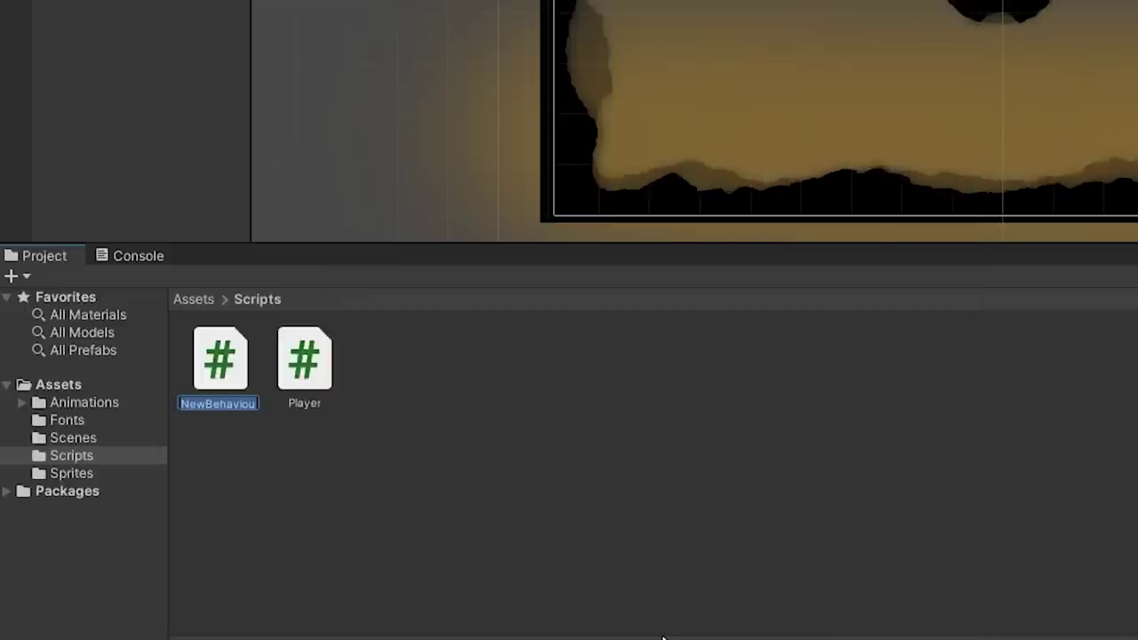
type("Enemy")
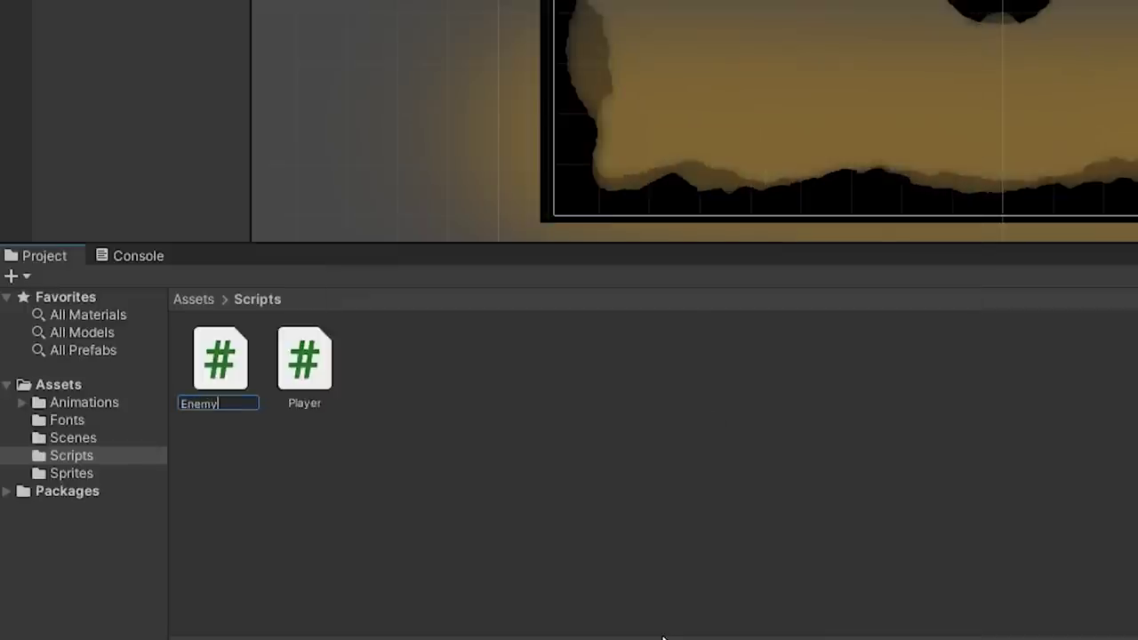
key("Return")
left_click(83, 122)
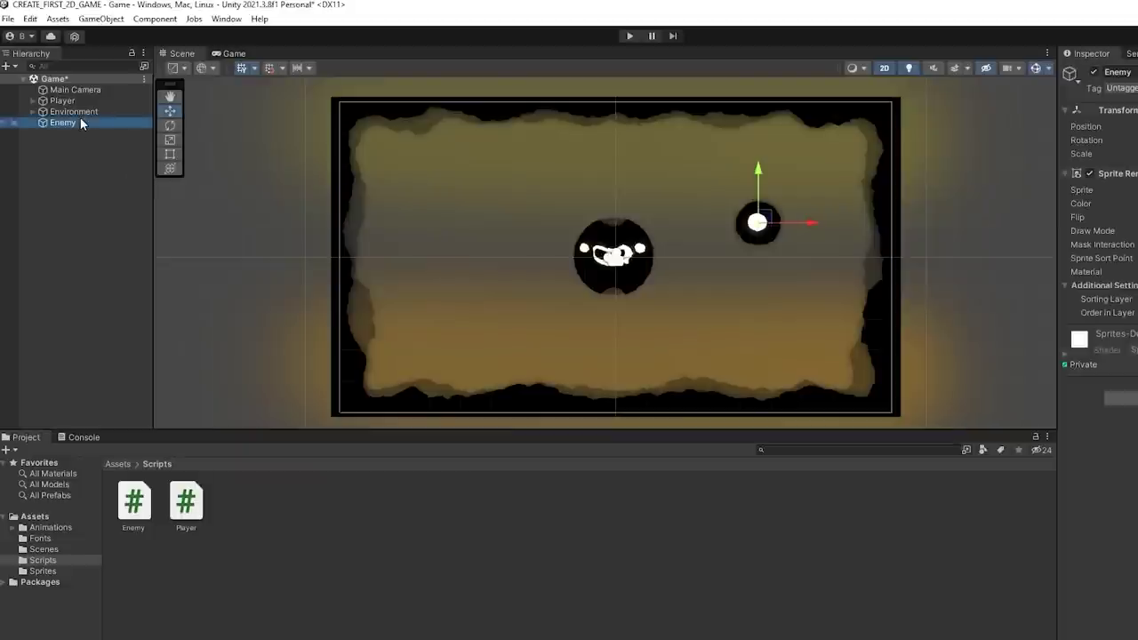
left_click_drag(135, 516, 1037, 432)
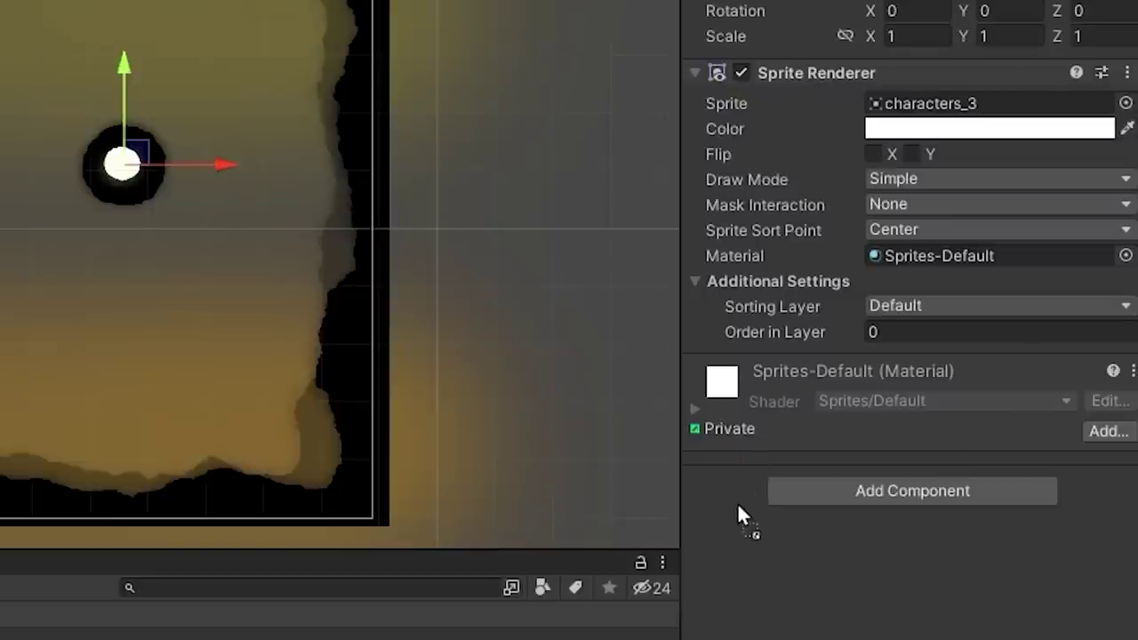
left_click_drag(1037, 432, 737, 502)
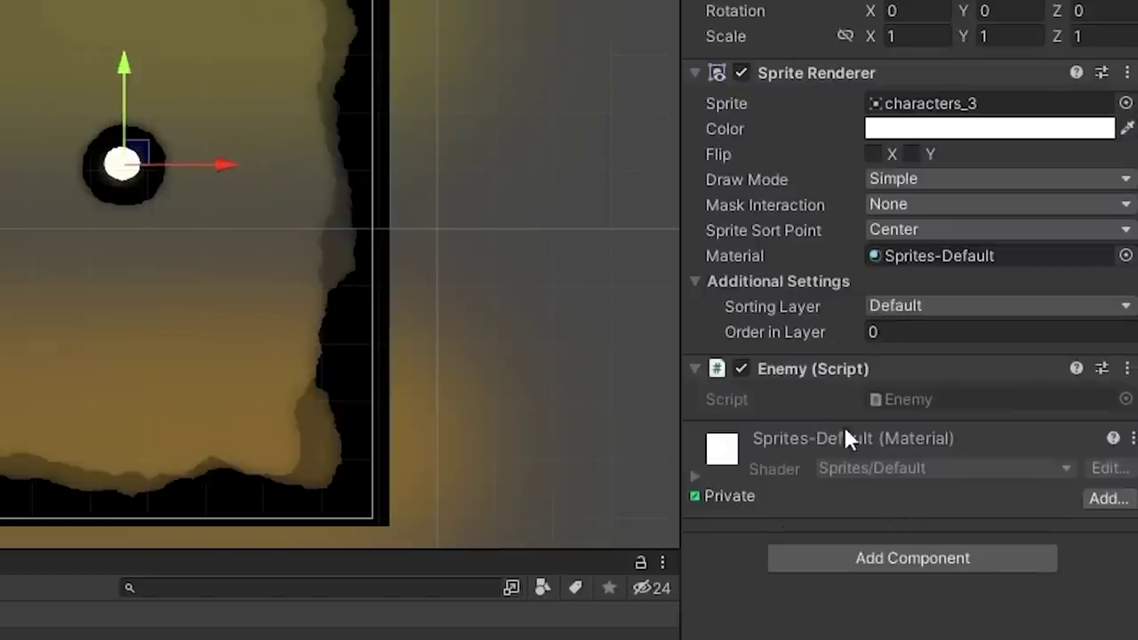
double_click(923, 400)
Declare 'public float speed;' and 'Player player;' at the top of the Enemy class.
key("Return")
key("Return")
key("Return")
key("Up")
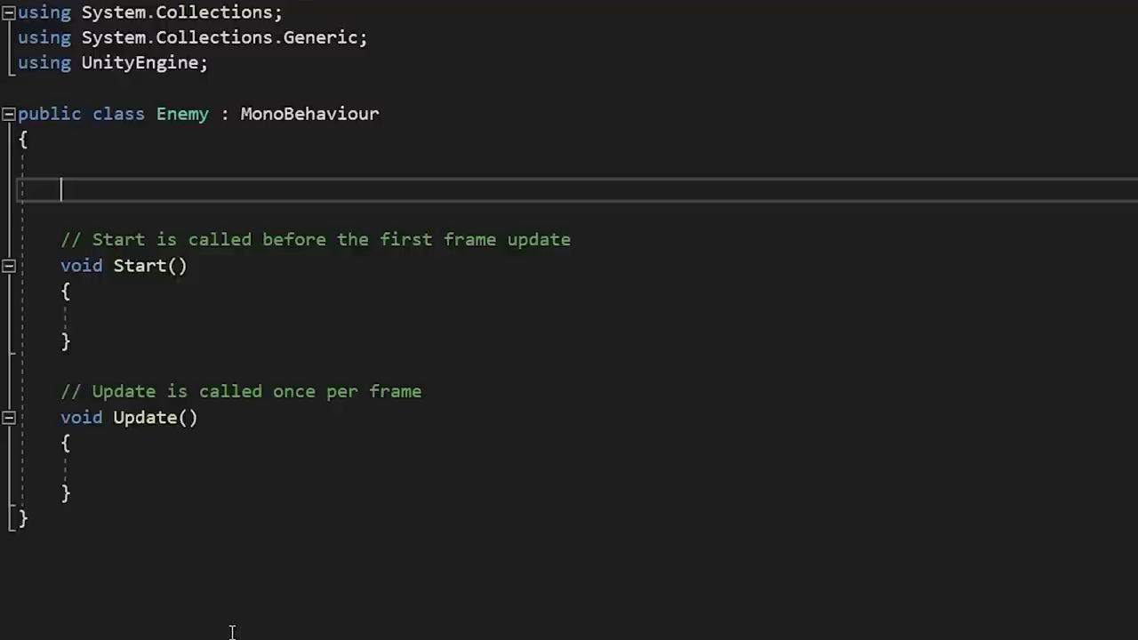
type("p")
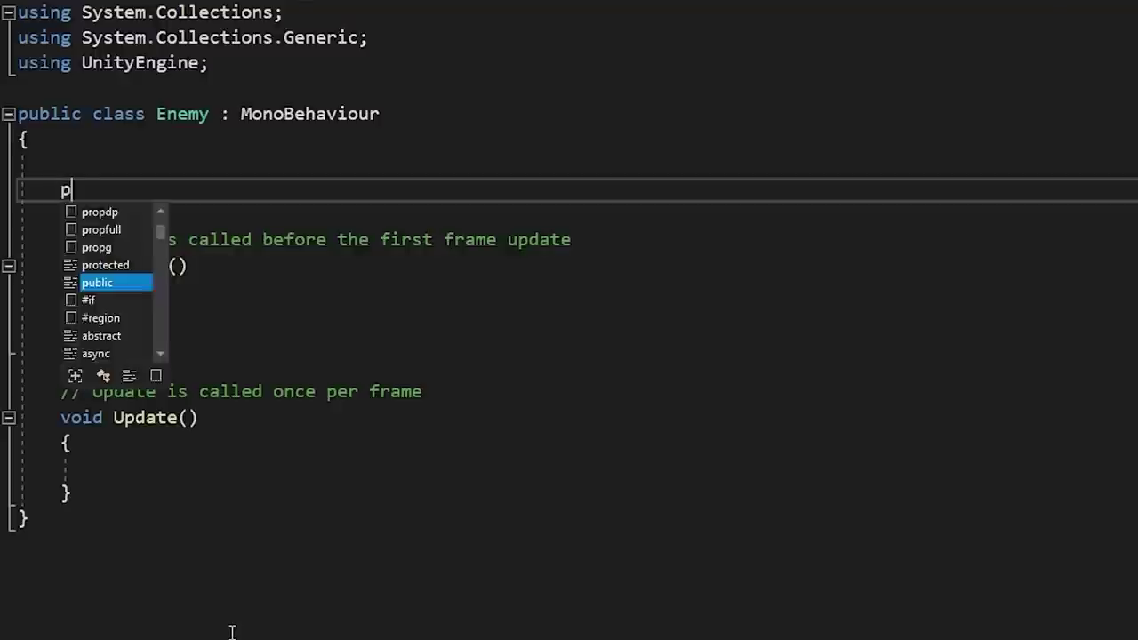
type("ublic float speed")
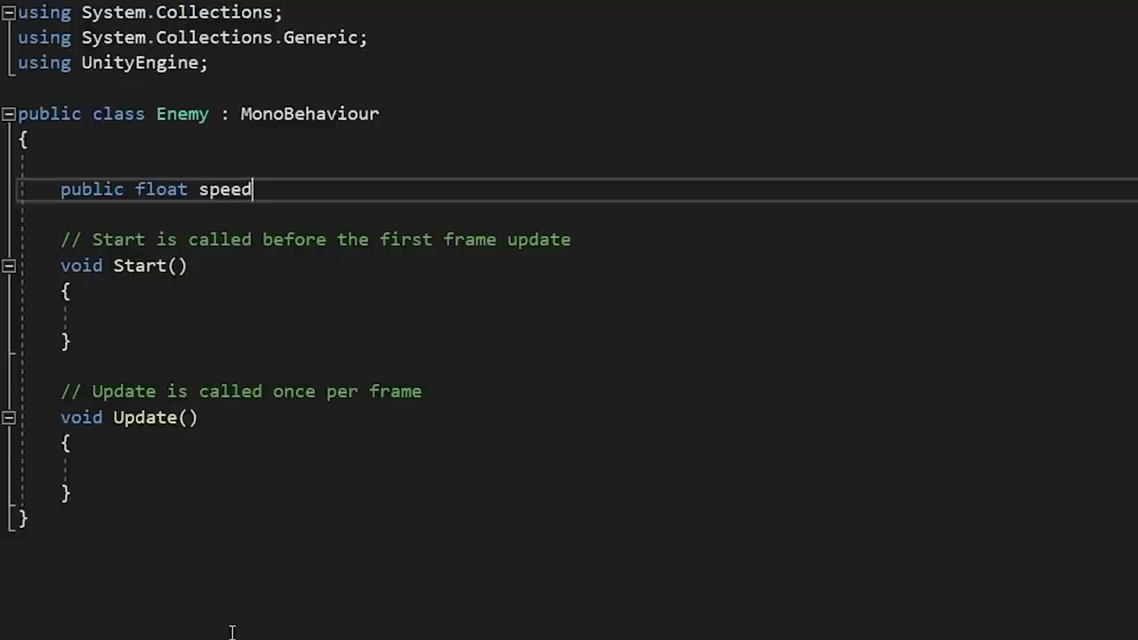
type(";")
key("Return")
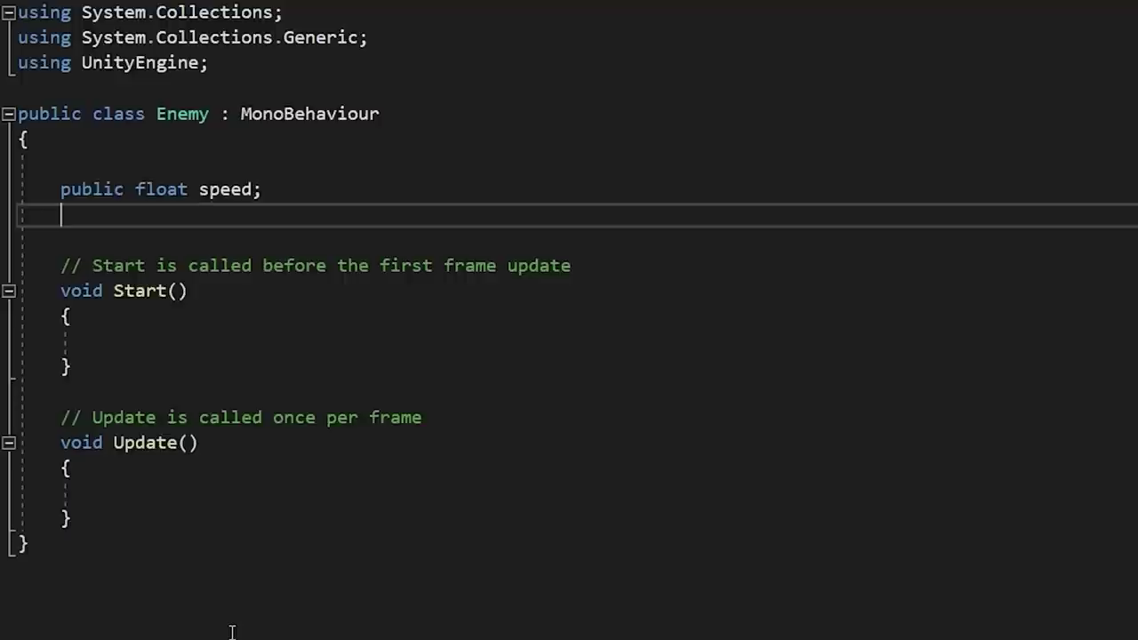
type("Player")
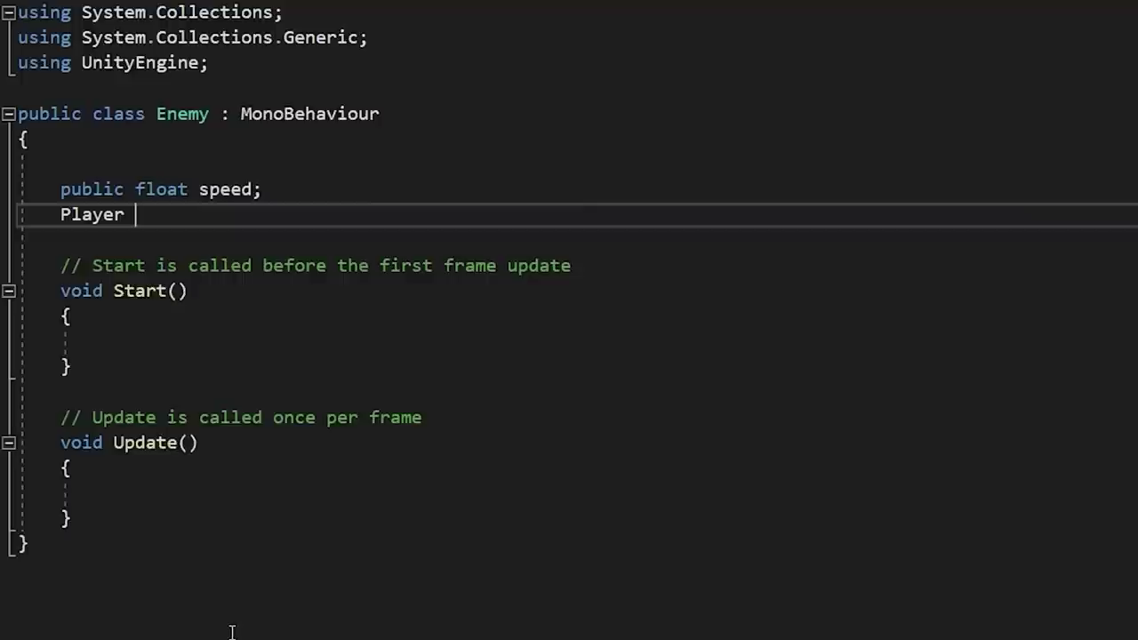
type("player")
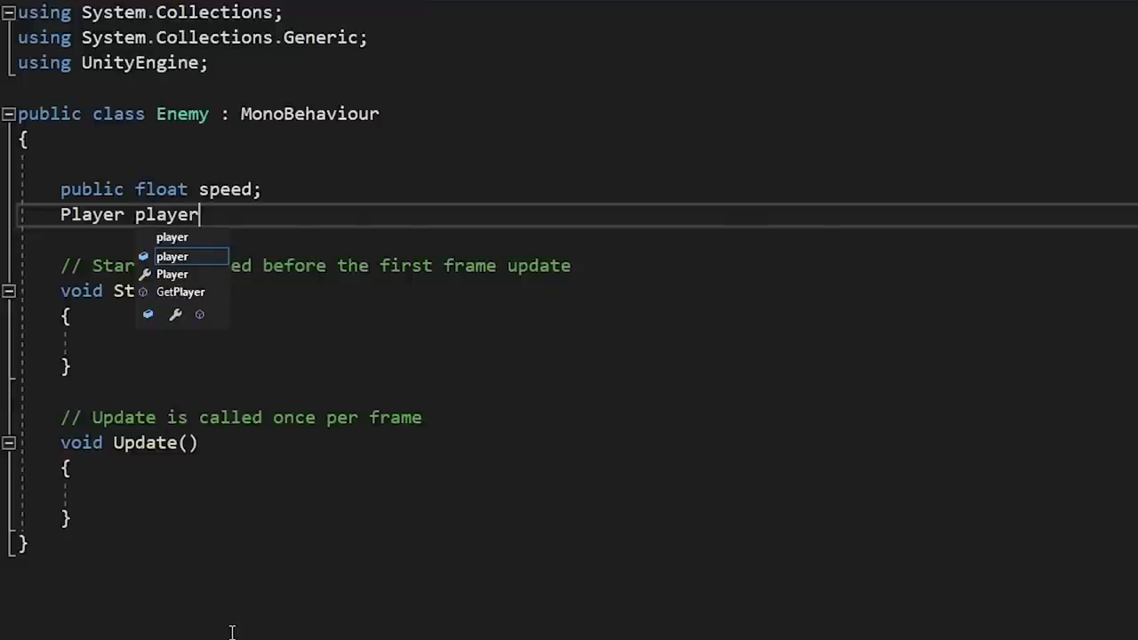
type(";")
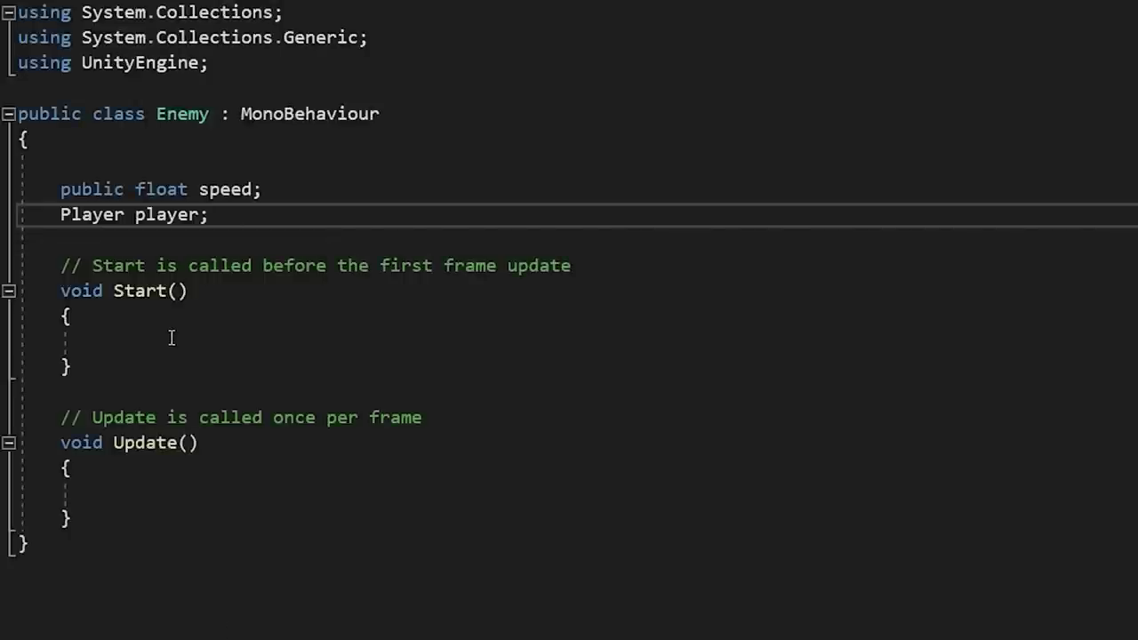
left_click(170, 340)
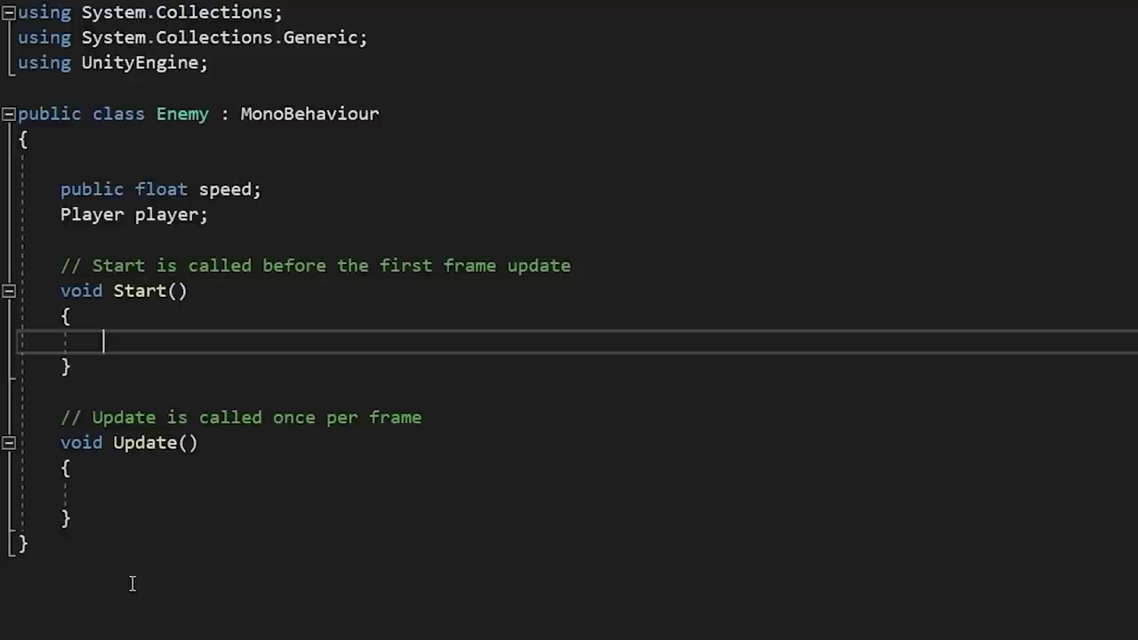
In the Enemy's Start method, assign player = FindObjectOfType<Player>();.
type("player = FindObjectOfType<")
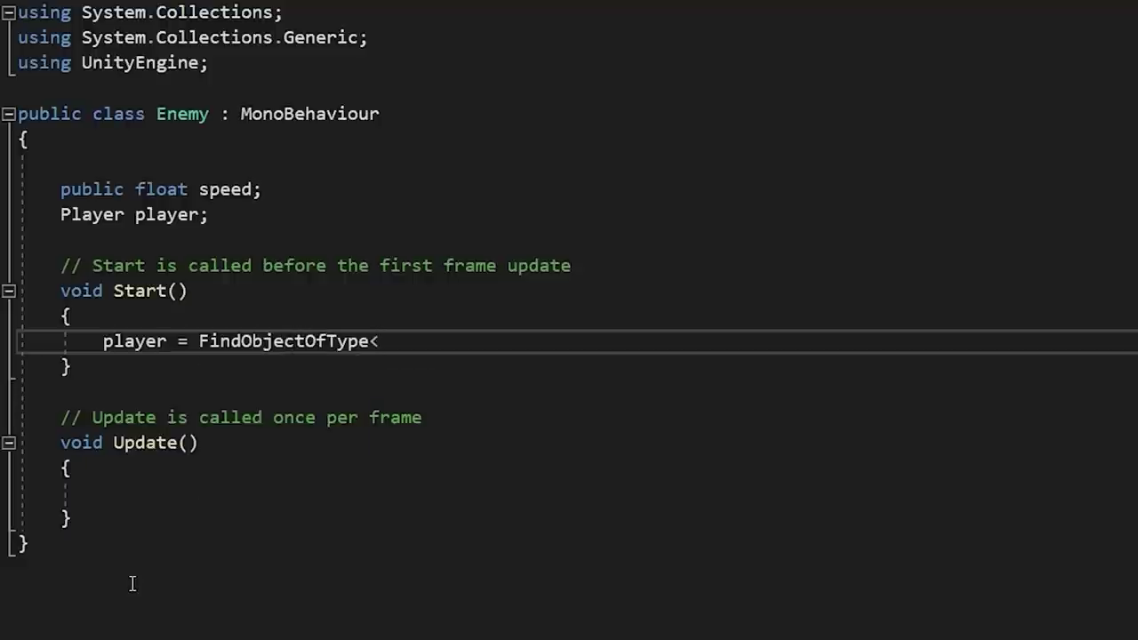
type(">")
type("Player")
key("Right")
type("(")
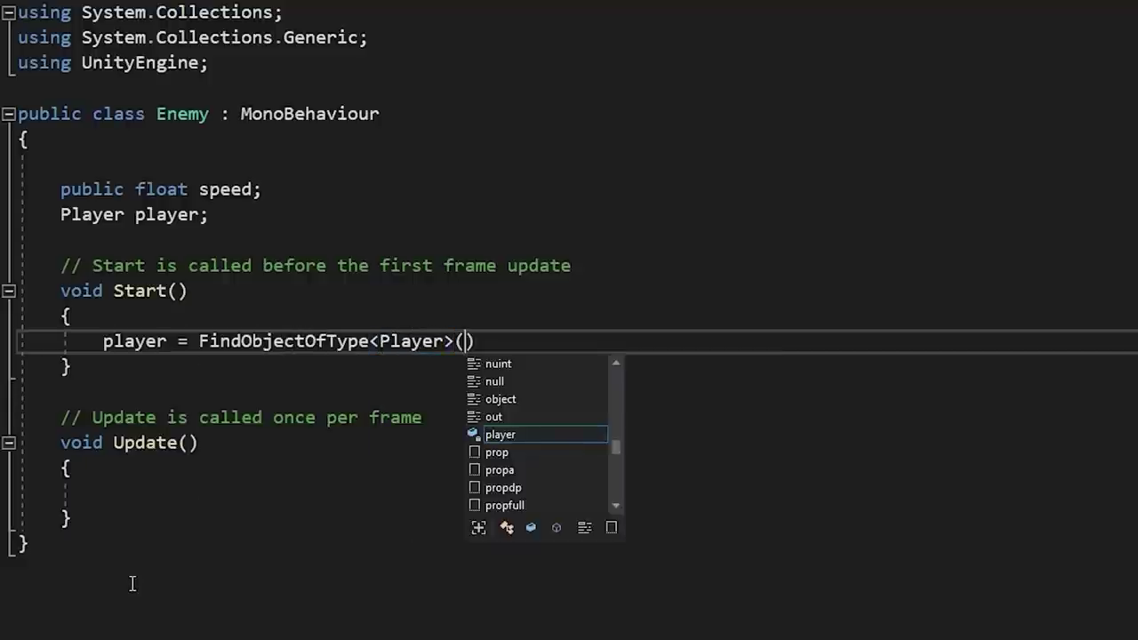
key("Right")
type(";")
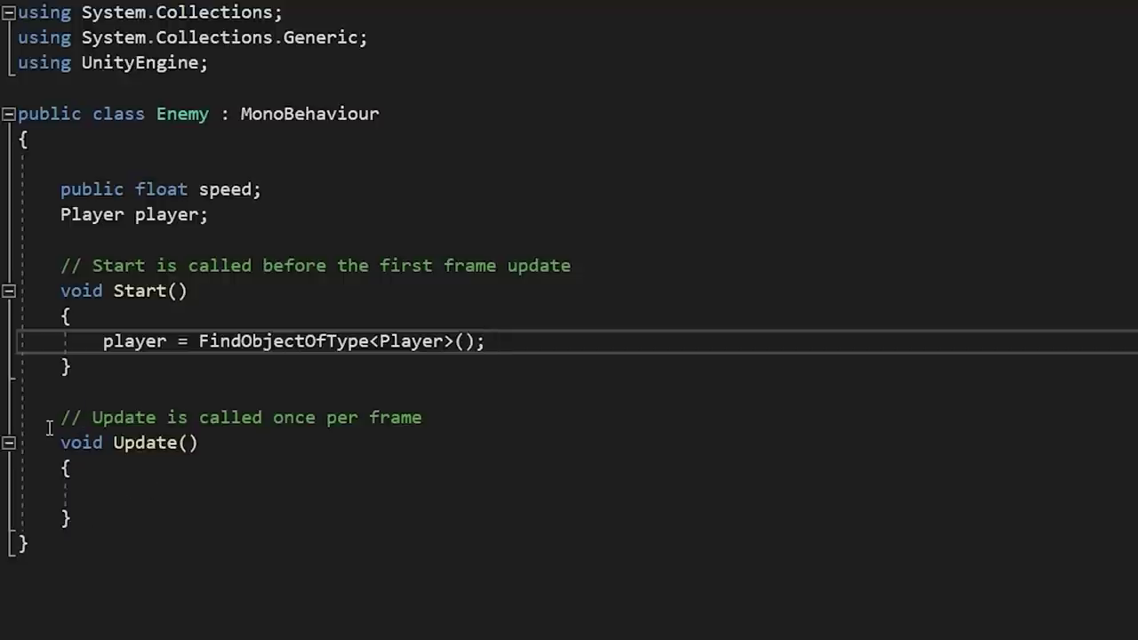
left_click(163, 490)
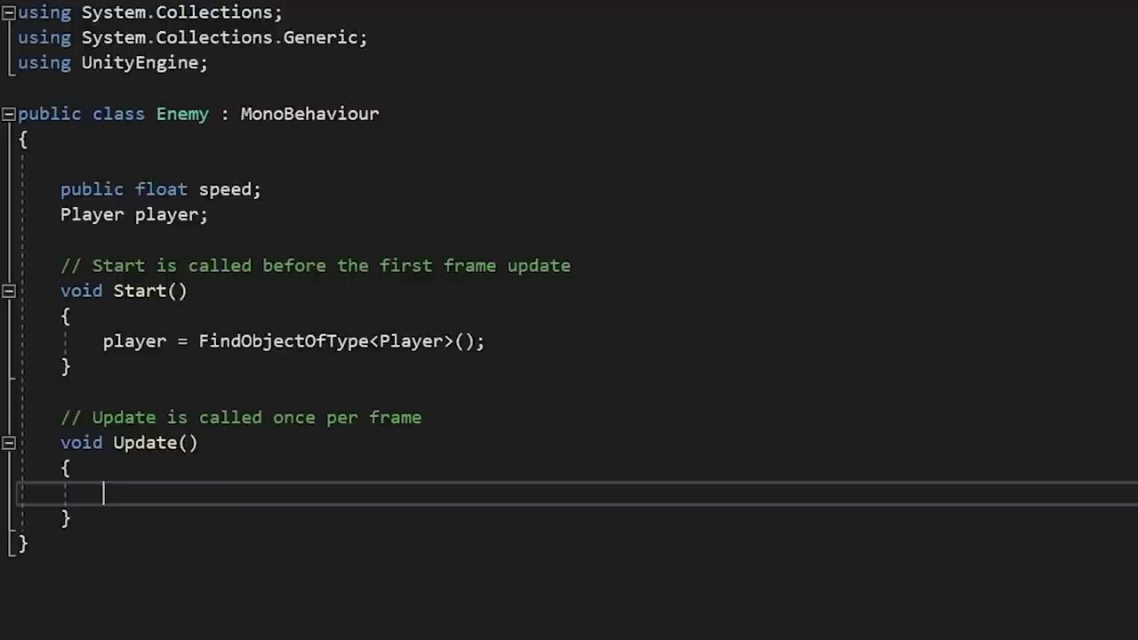
In Update, set transform.position with Vector2.MoveTowards toward player.transform.position at speed * Time.deltaTime.
type("transform")
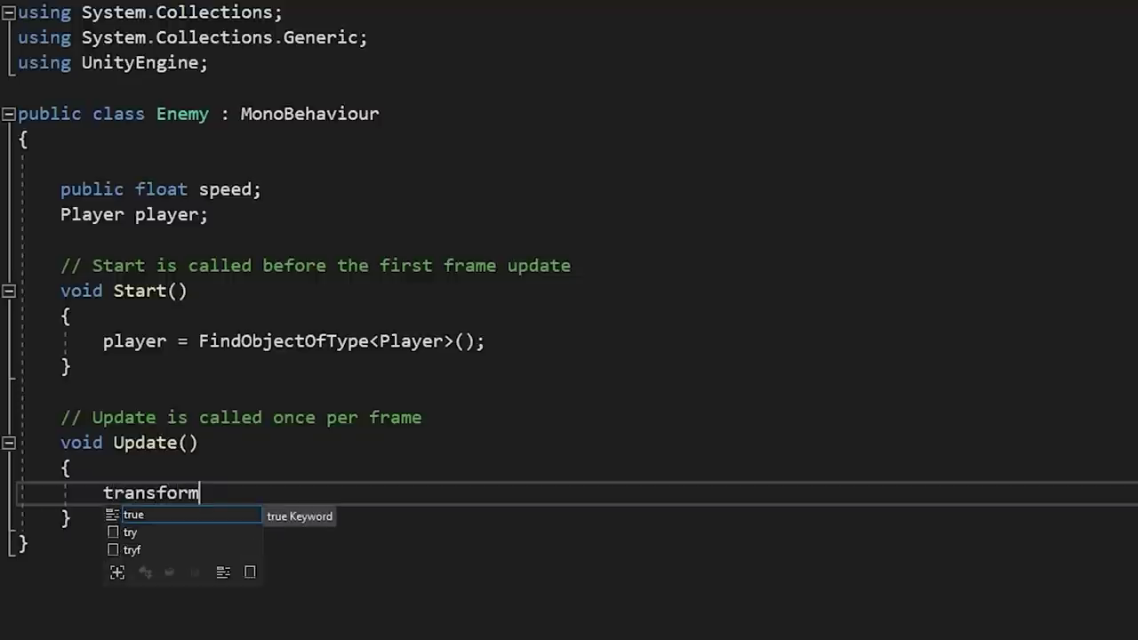
type(".position = Vector2.MoveTowards(")
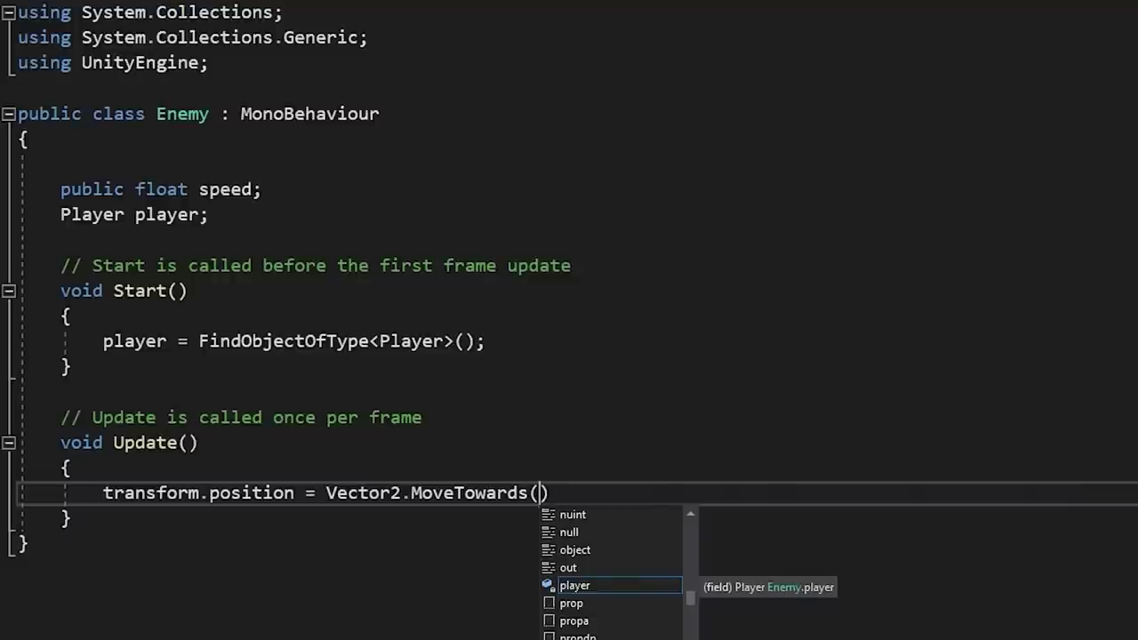
type("transform")
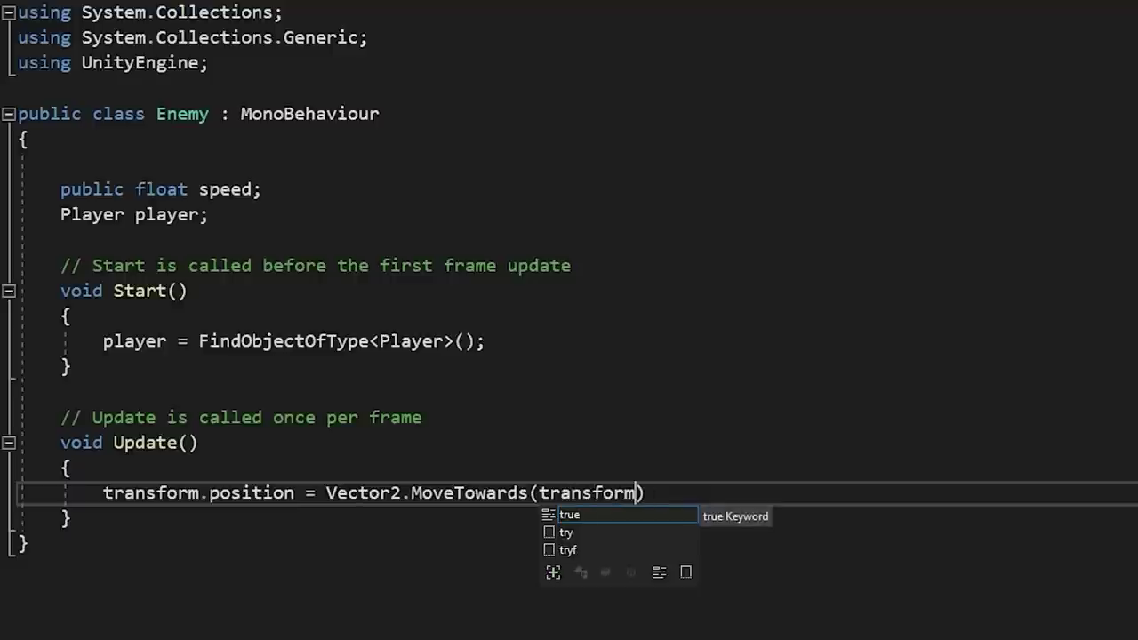
type(".position, ")
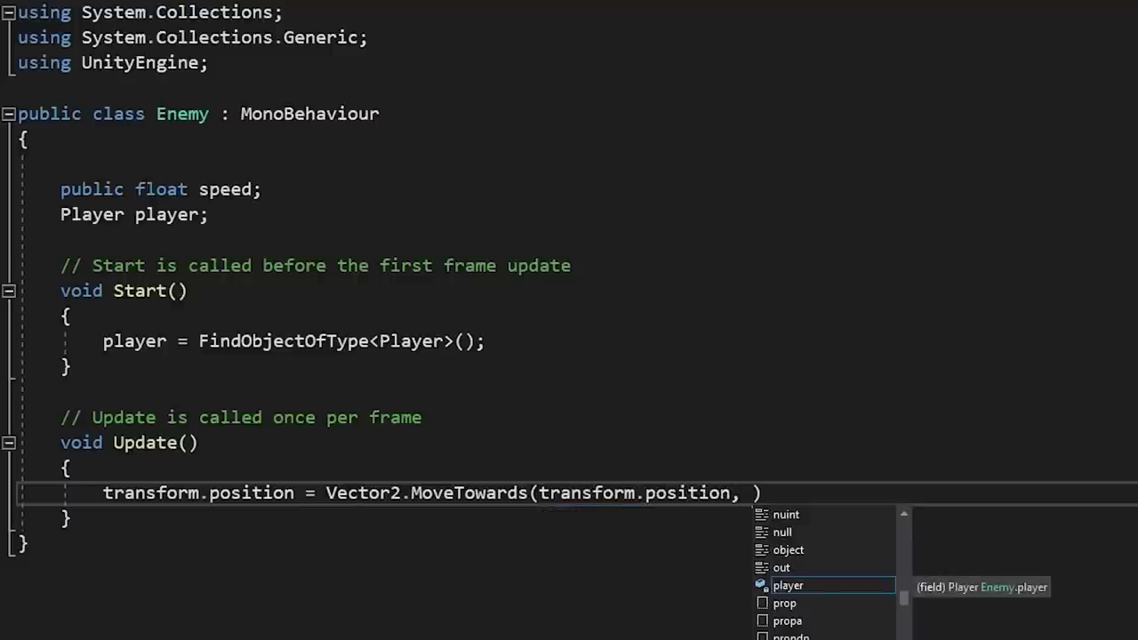
type("player")
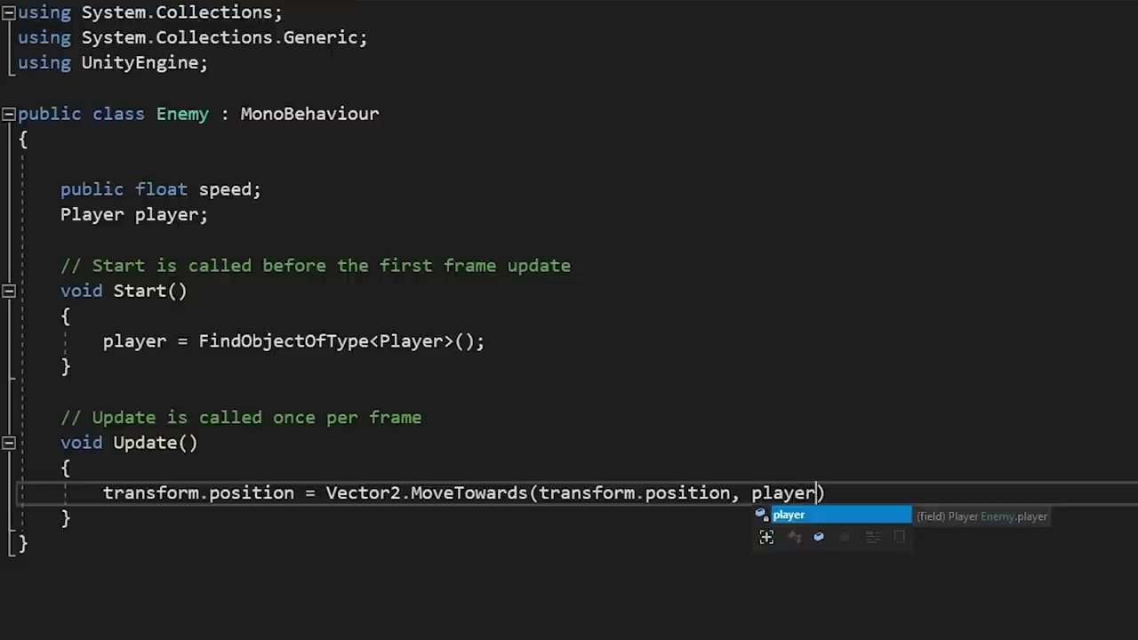
type(".transform.position")
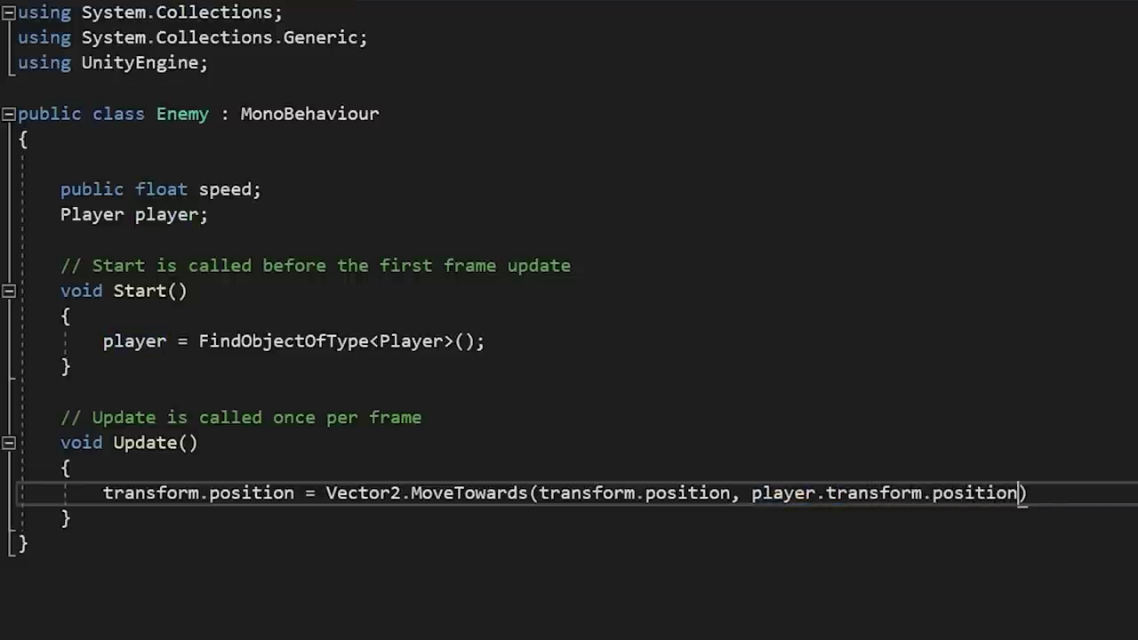
type(", spee")
key("Tab")
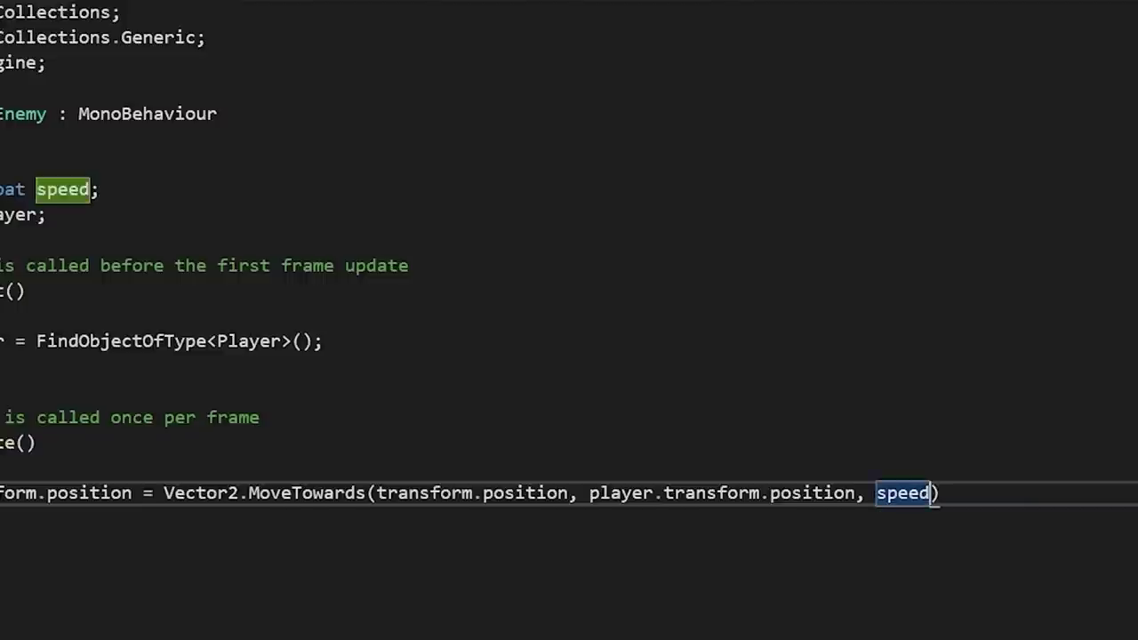
type("* ")
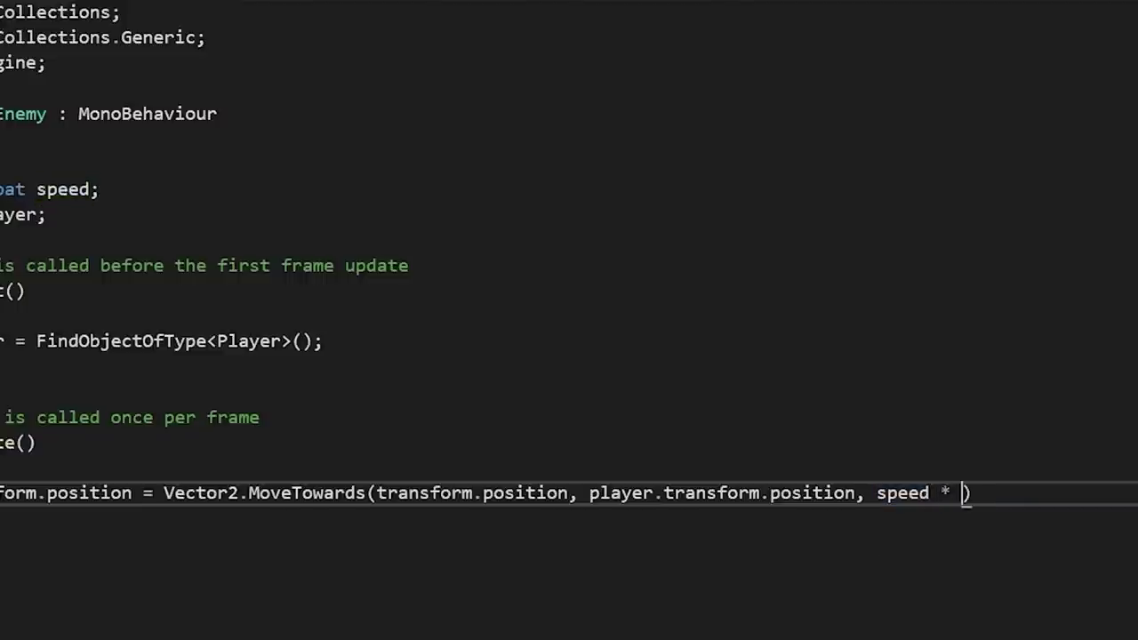
type("Time.deltaTime")
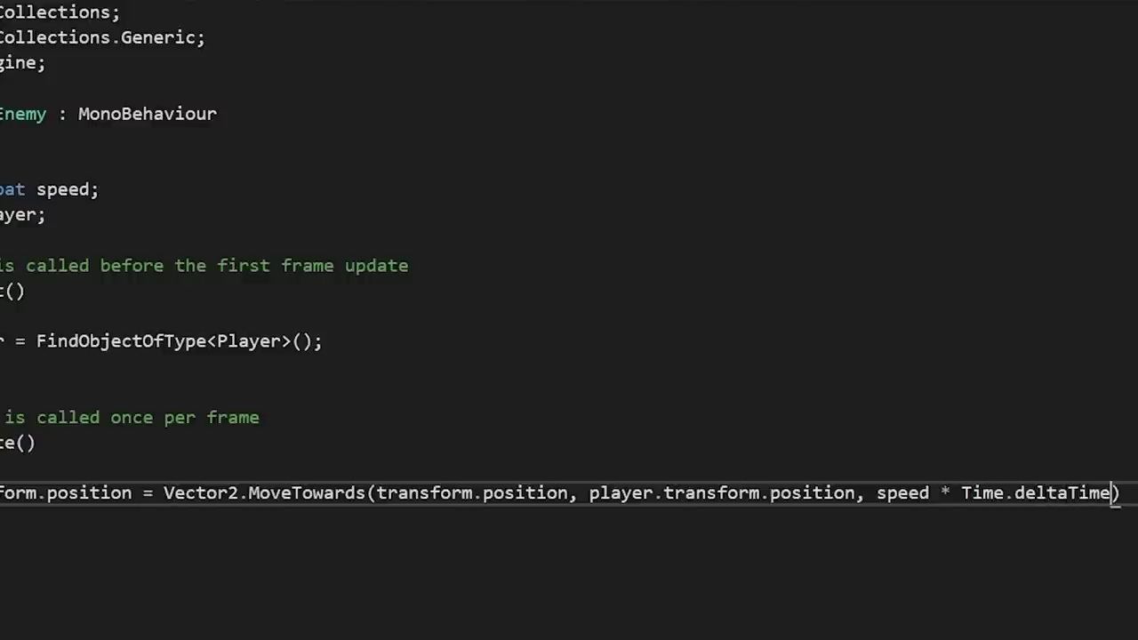
key("Right")
type(";")
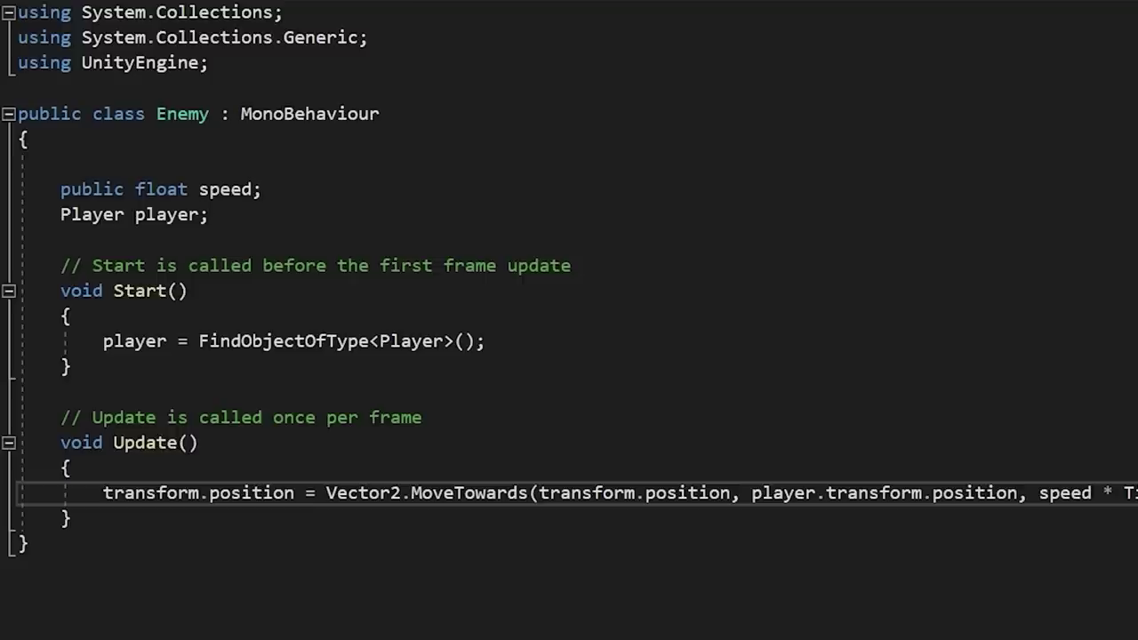
left_click(17, 569)
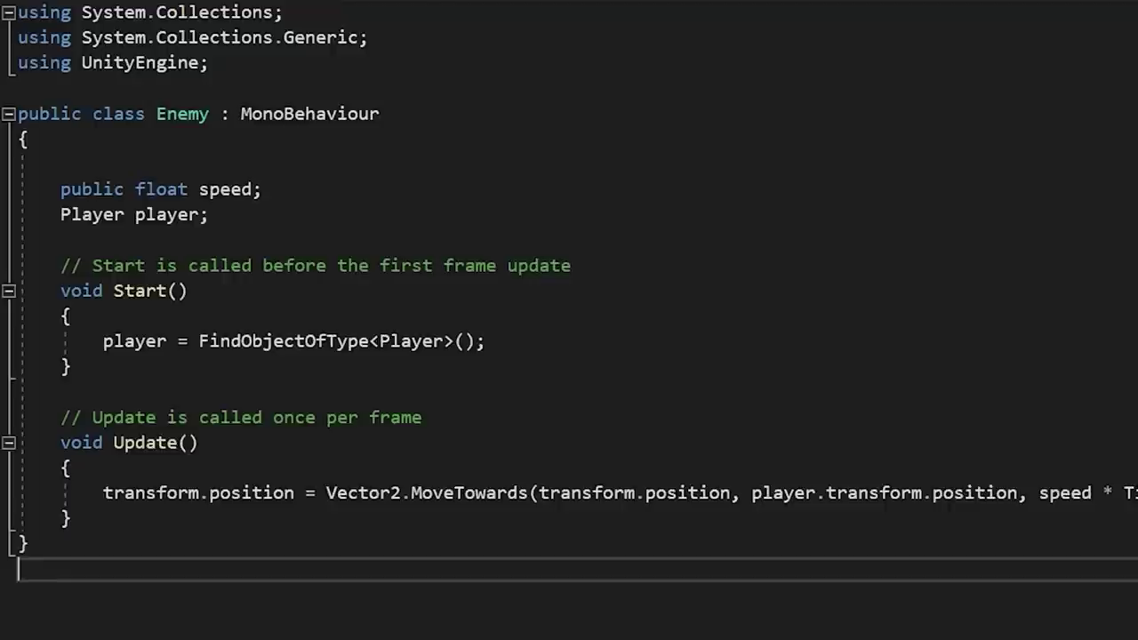
Copy the MoveTowards code line into the Notepad notes under a 'MOVE TOWARDS:' heading.
left_click_drag(724, 518, 106, 495)
left_click(29, 543)
key("alt+Tab")
key("Return")
type("MOVE TOWARDS:")
key("Return")
key("ctrl+v")
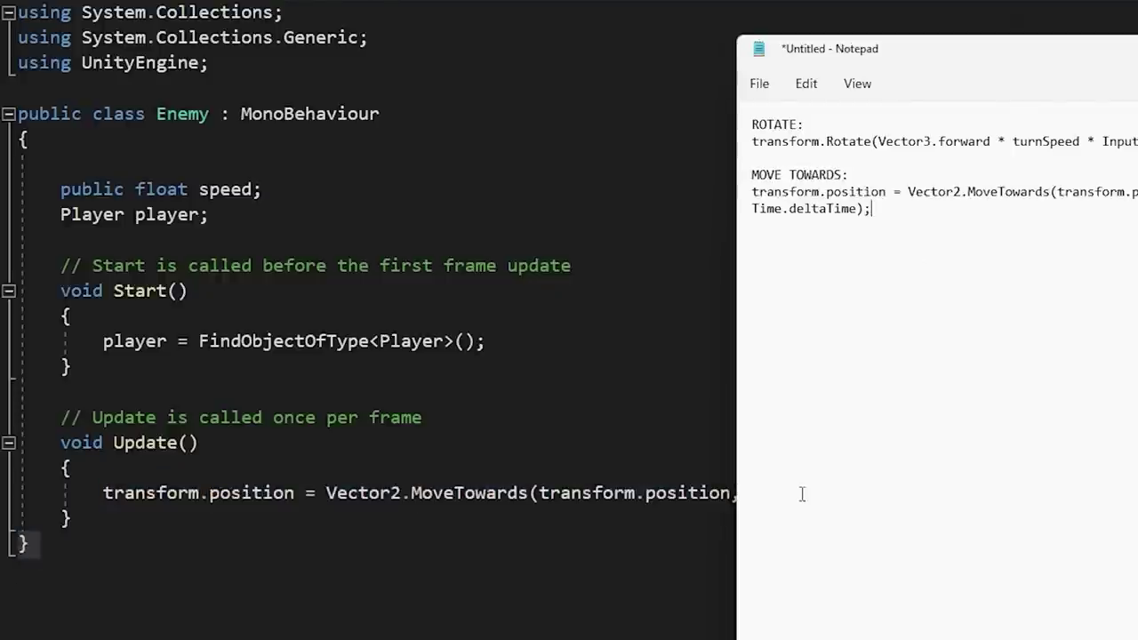
key("alt+Tab")
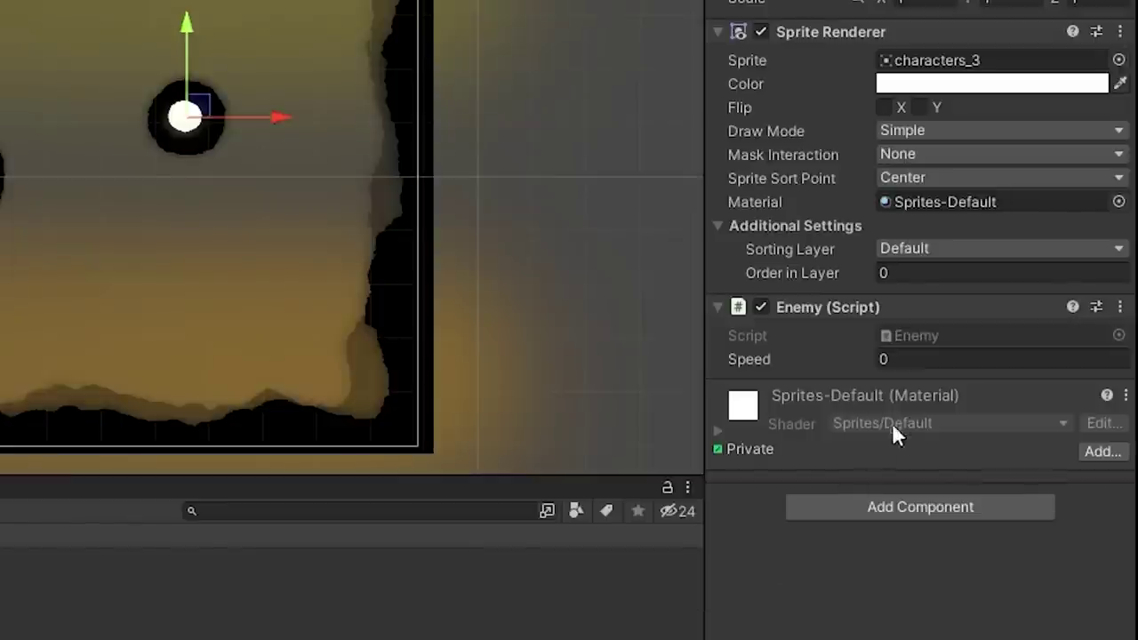
left_click(927, 362)
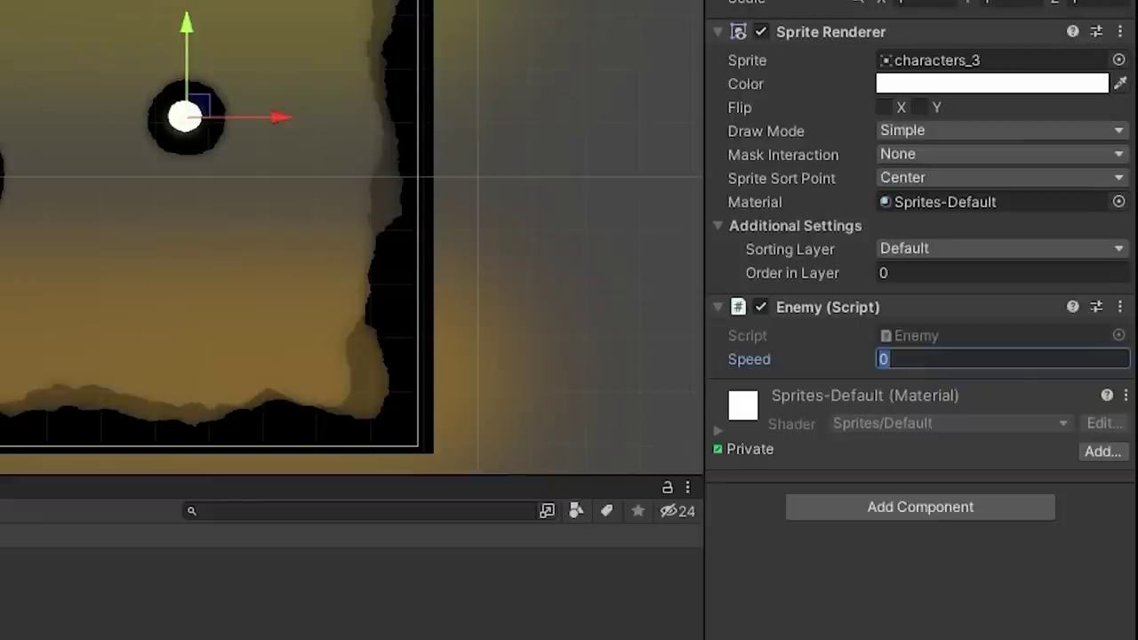
Set the Enemy's Speed to 2 and test the chase in play mode.
type("2")
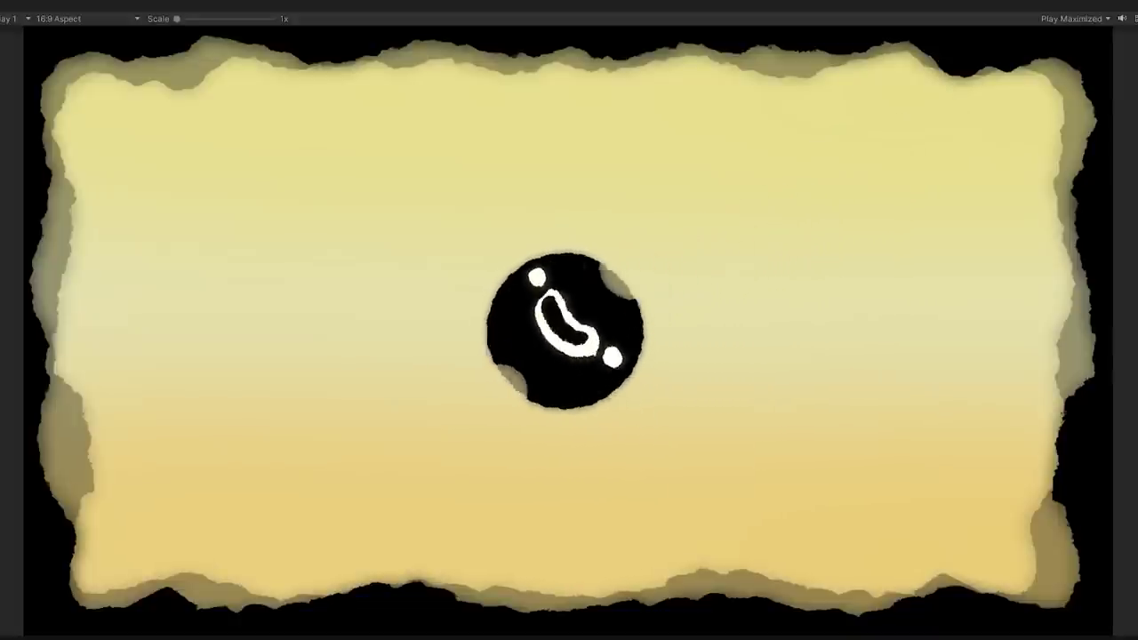
key("ctrl+p")
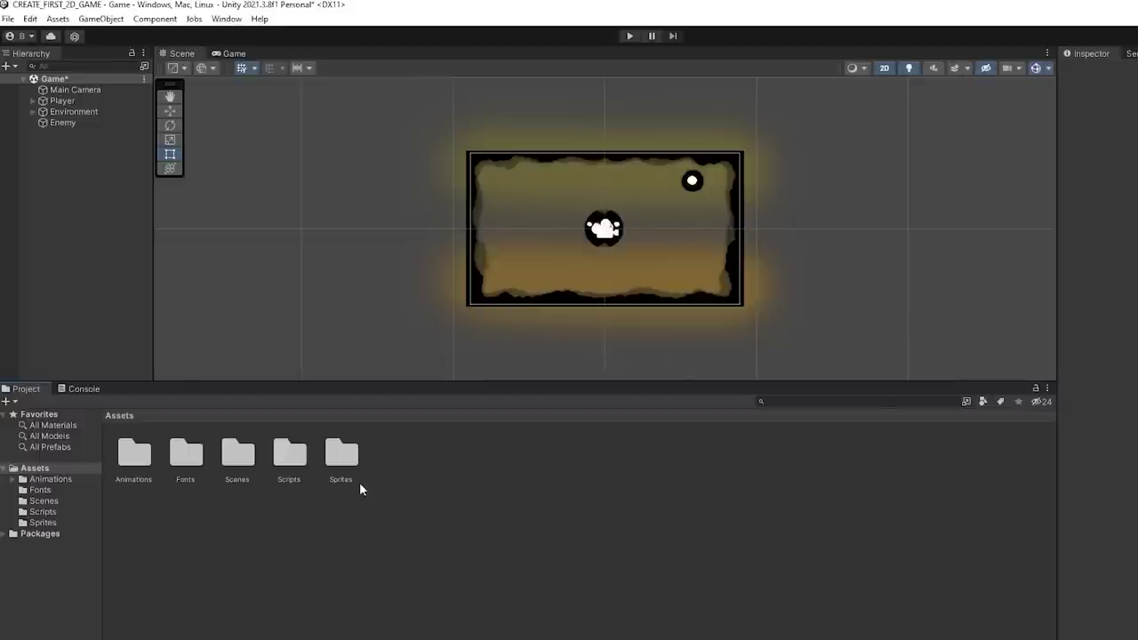
Create a new C# script named Spawner in the Scripts folder.
double_click(288, 456)
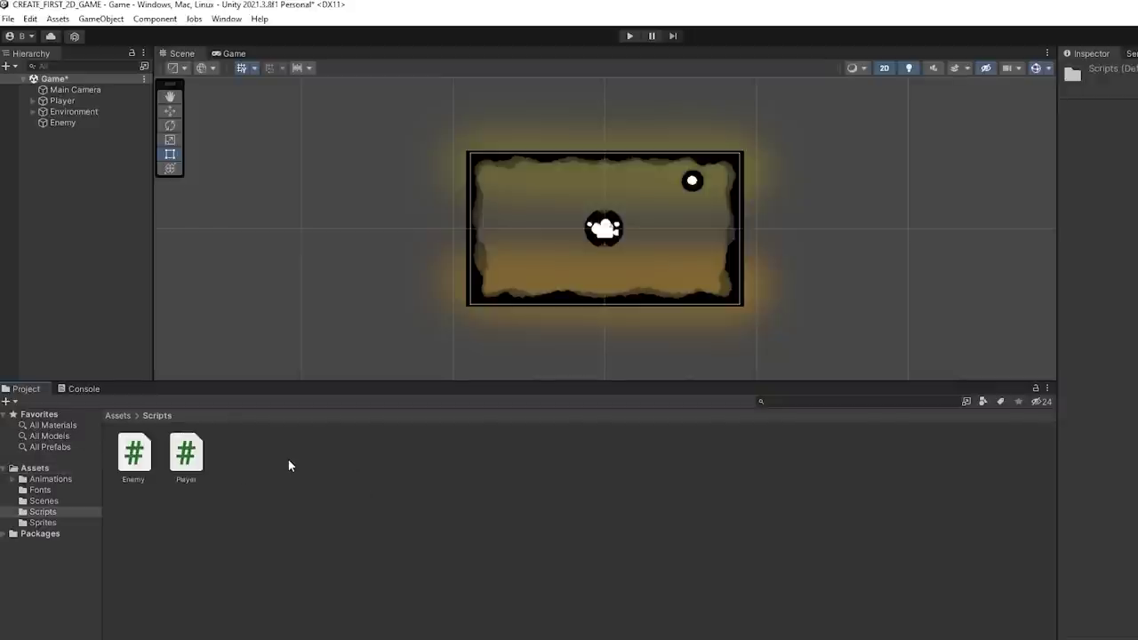
right_click(288, 460)
mouse_move(404, 80)
left_click(612, 95)
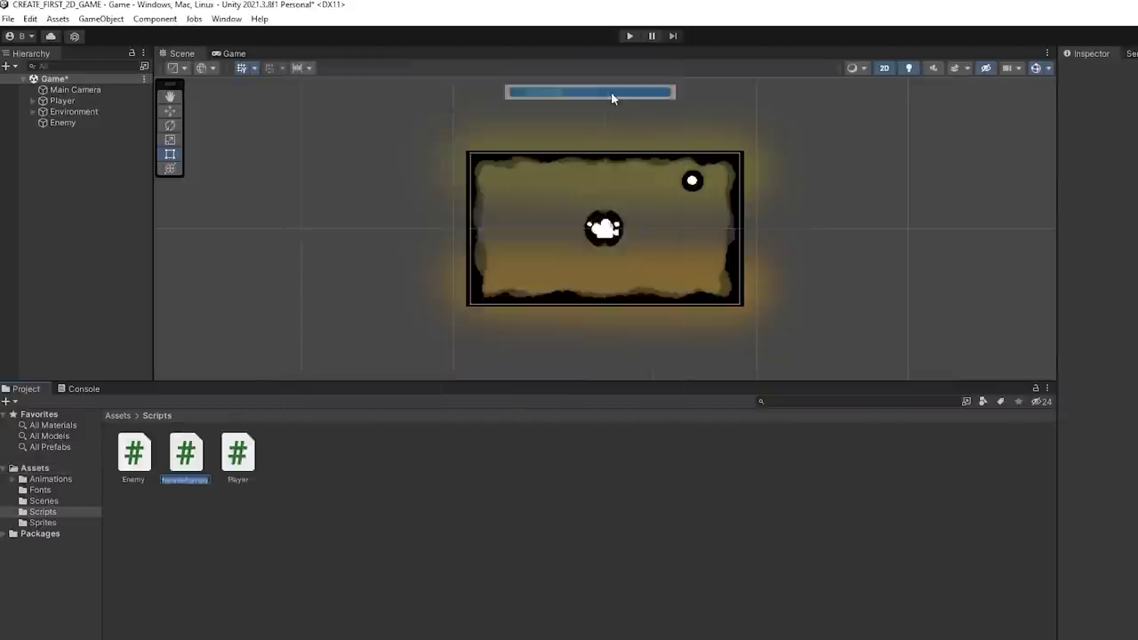
type("Spawner")
key("Return")
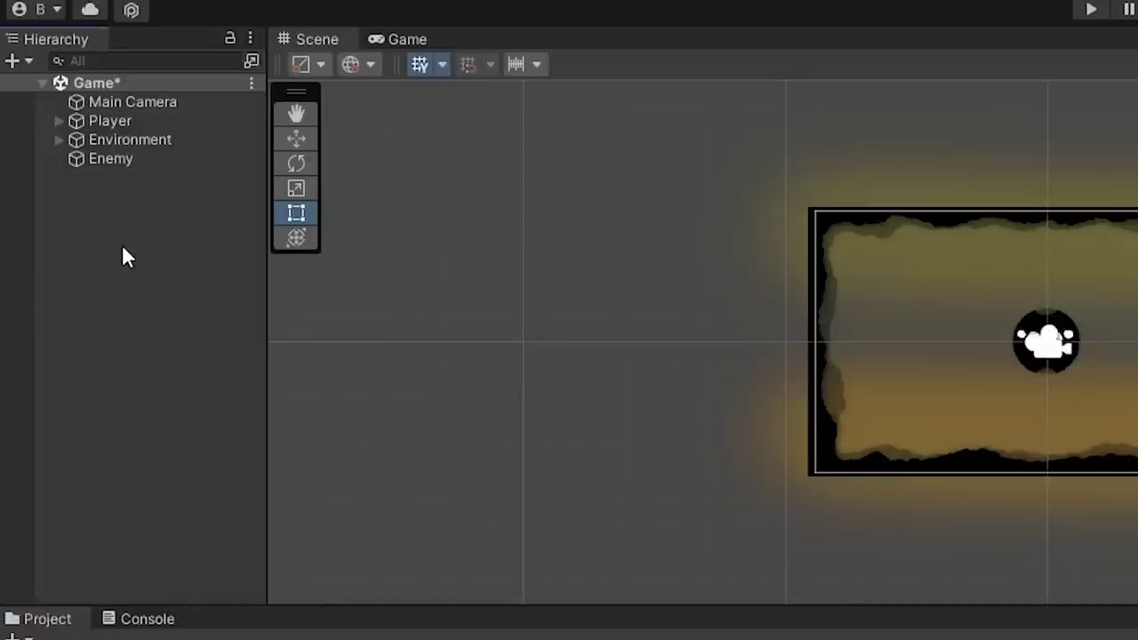
Add an empty GameObject named Spawner and attach the Spawner script to it.
right_click(122, 245)
left_click(231, 541)
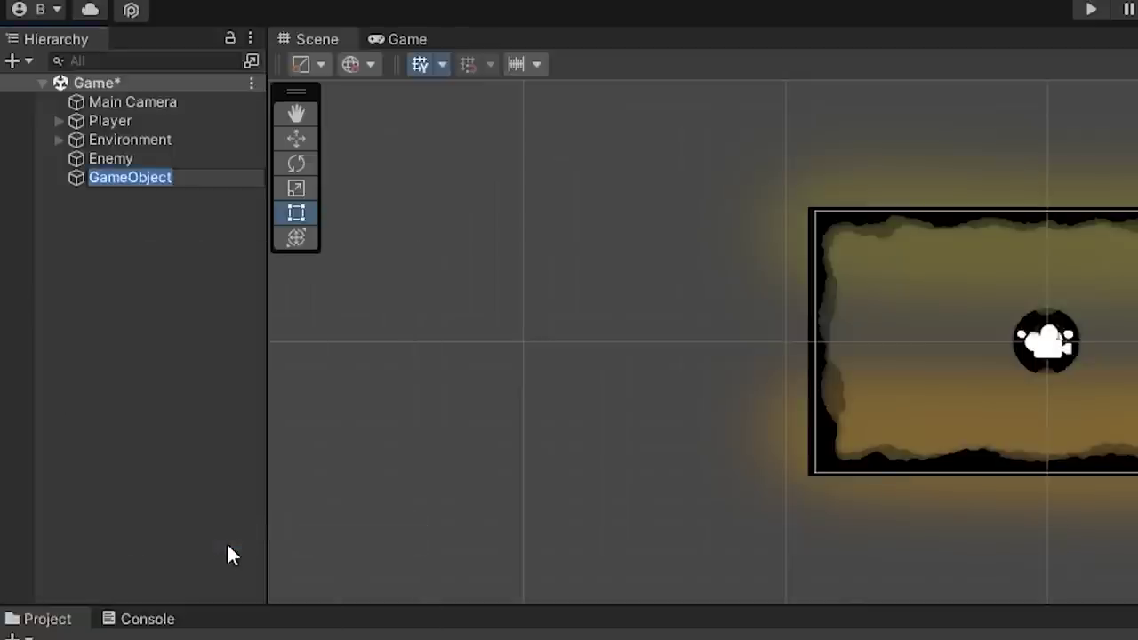
type("Spawner")
key("Return")
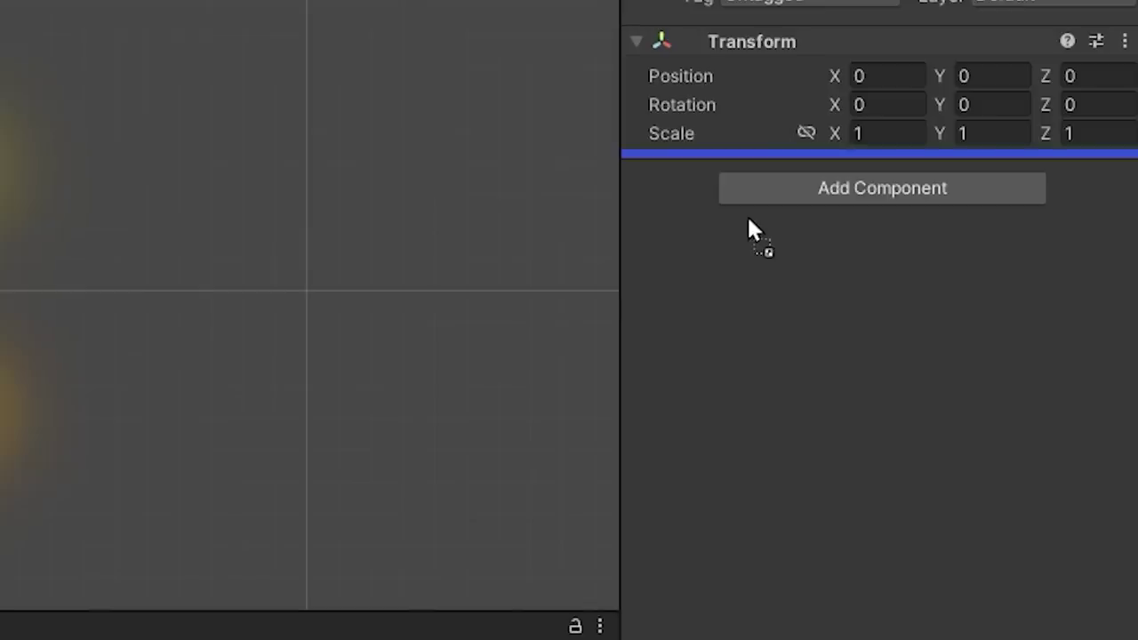
left_click_drag(231, 465, 1119, 196)
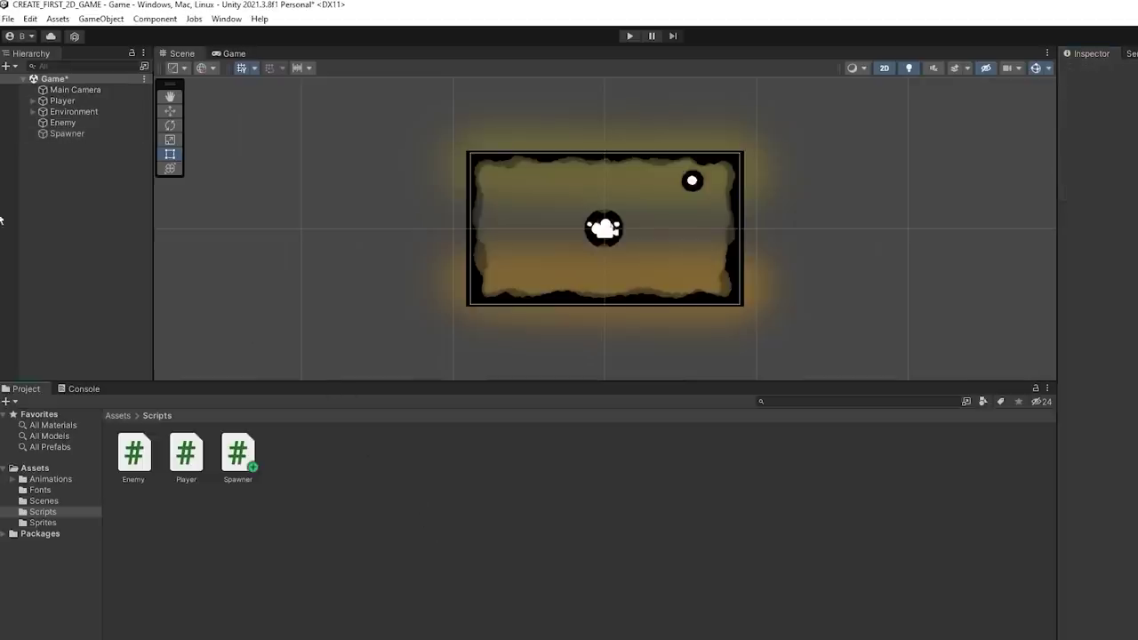
Add a SpawnPoint child with a red diamond icon at the arena's upper-left corner.
right_click(47, 174)
left_click(142, 344)
type("SpawnPoint")
key("Return")
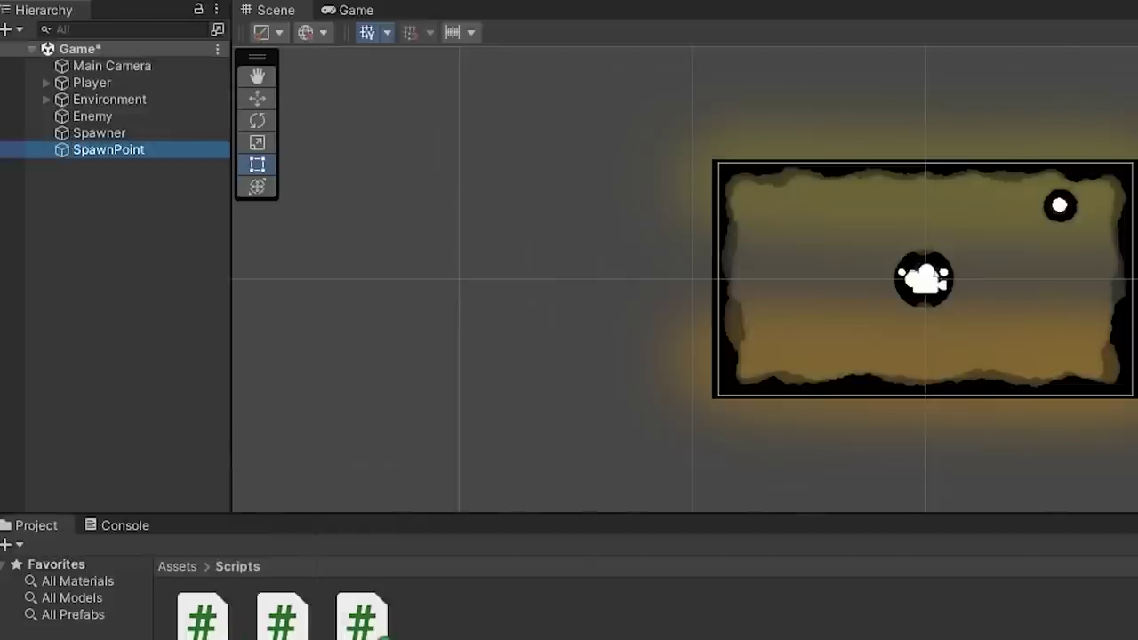
mouse_move(119, 154)
left_mouse_down()
mouse_move(155, 151)
mouse_move(159, 133)
left_mouse_up()
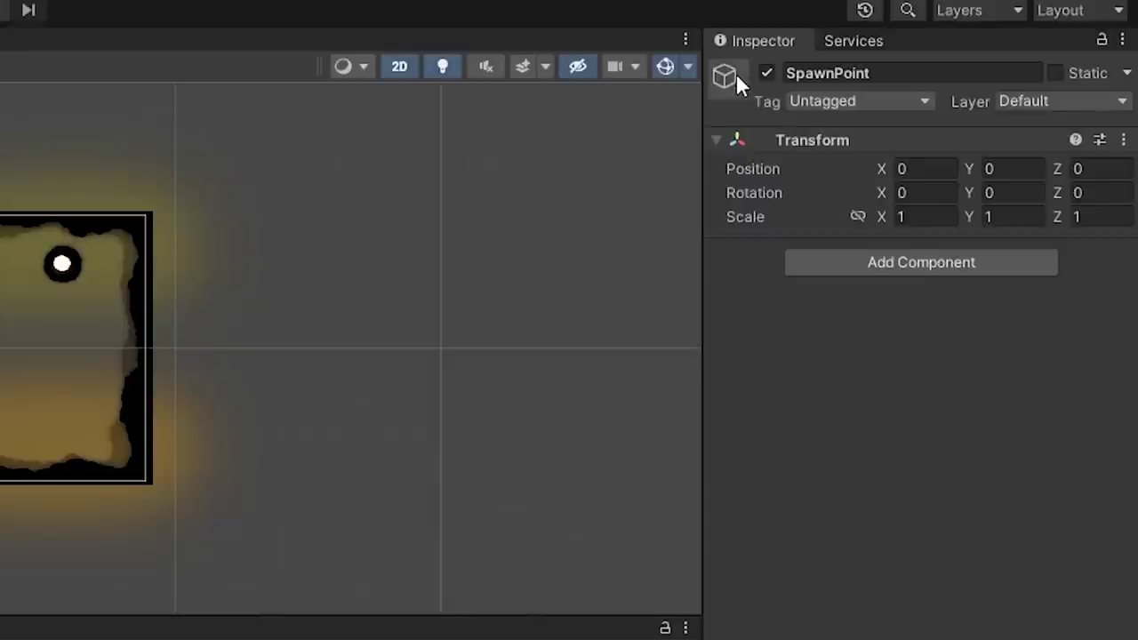
left_click(725, 77)
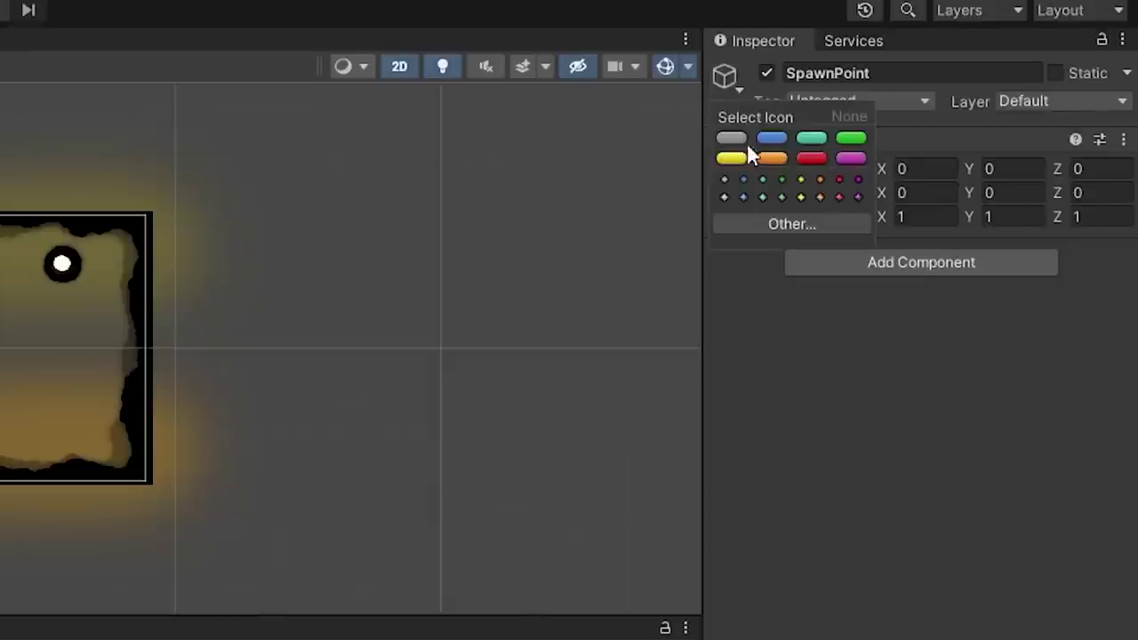
left_click(838, 196)
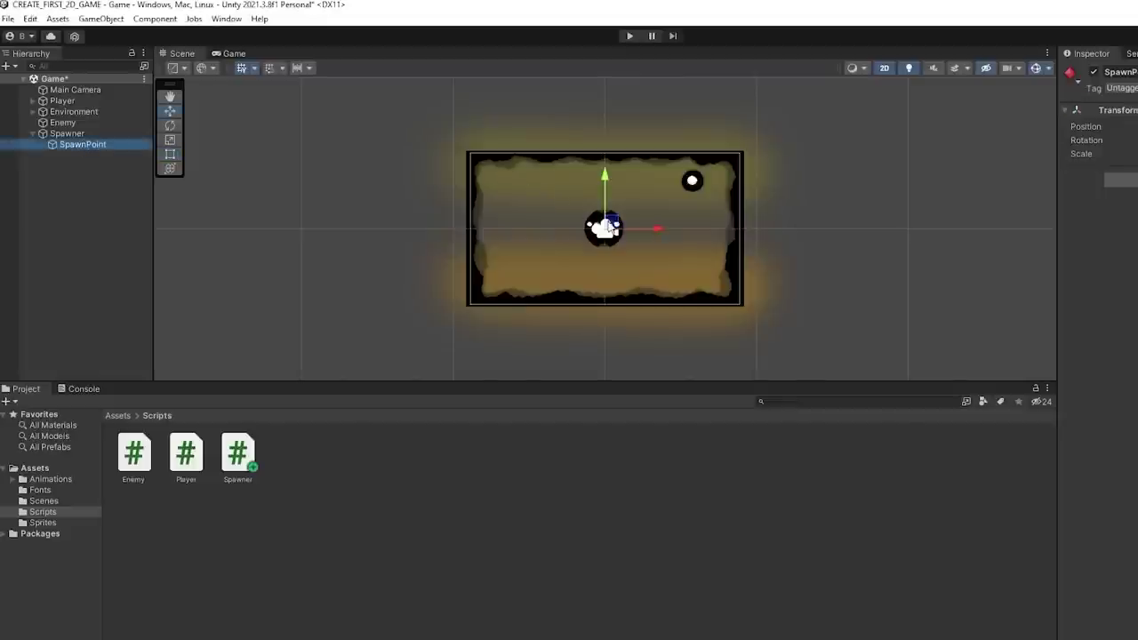
mouse_move(613, 224)
left_mouse_down()
mouse_move(507, 135)
mouse_move(491, 136)
left_mouse_up()
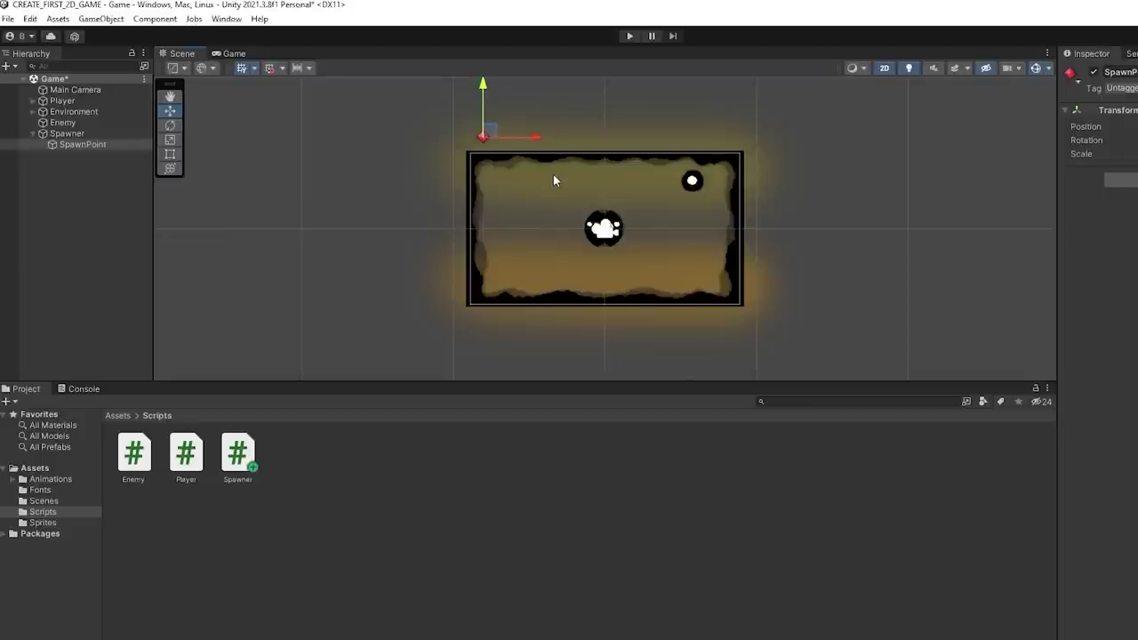
Duplicate SpawnPoint and drag the copies around the arena's edge.
key("ctrl+d")
mouse_move(533, 137)
left_mouse_down()
mouse_move(741, 136)
mouse_move(754, 272)
mouse_move(701, 317)
mouse_move(514, 317)
left_mouse_up()
key("ctrl+d")
key("ctrl+d")
key("ctrl+d")
key("ctrl+d")
key("ctrl+d")
key("ctrl+d")
key("ctrl+d")
key("ctrl+d")
key("ctrl+d")
key("ctrl+d")
key("ctrl+d")
key("ctrl+d")
key("ctrl+d")
key("ctrl+d")
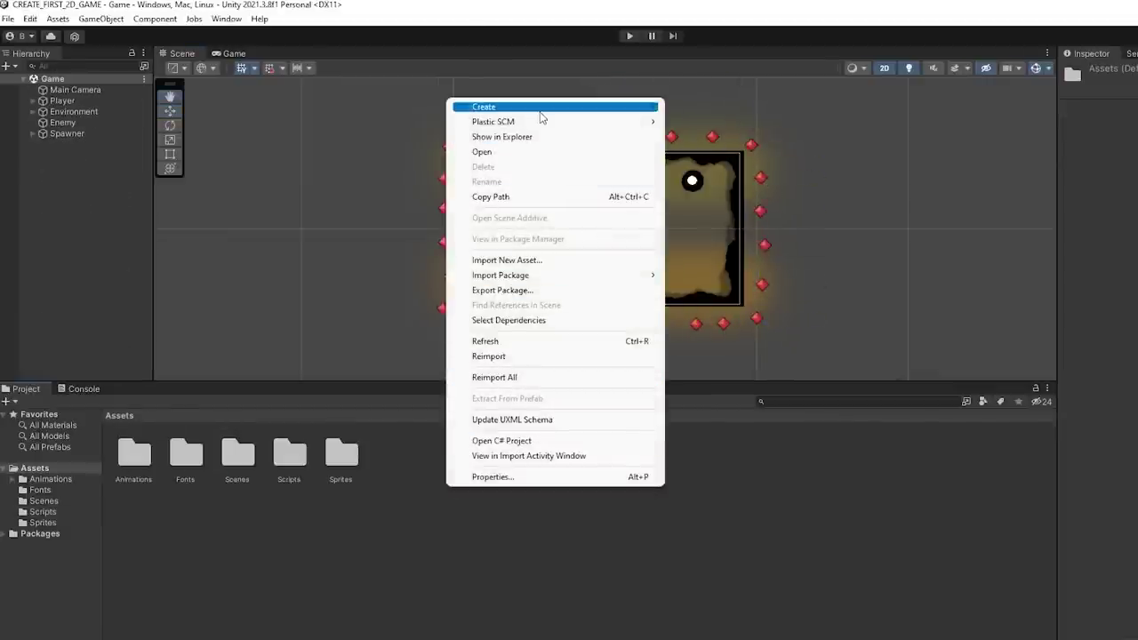
Create a Prefabs folder and drag Enemy into it to make an Enemy prefab.
mouse_move(603, 109)
left_click(728, 72)
type("Prefabs")
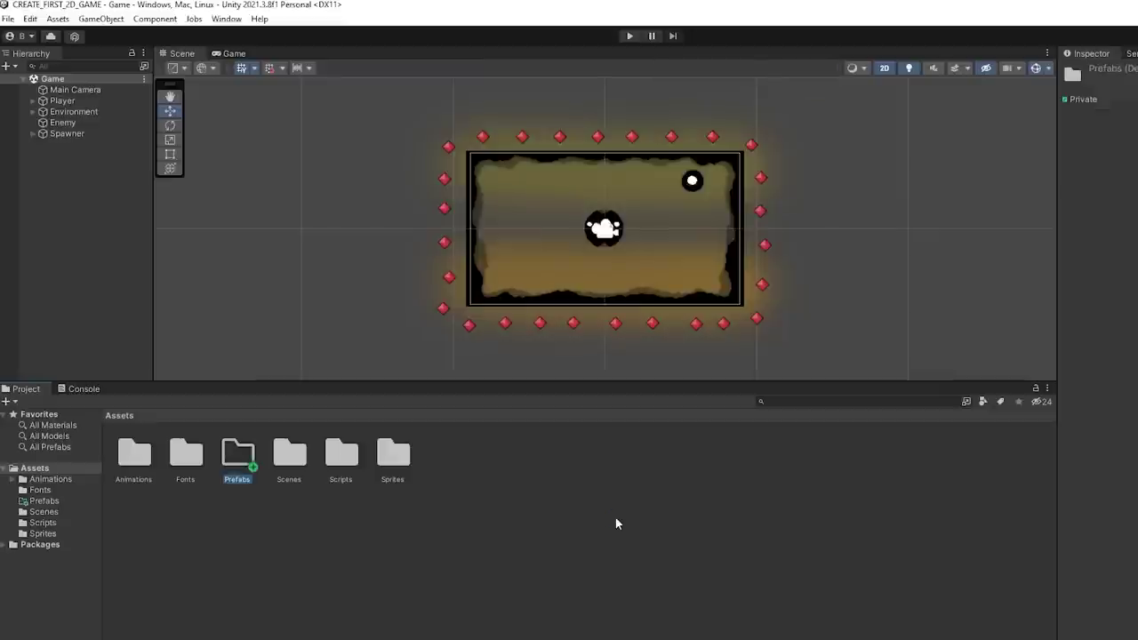
double_click(237, 455)
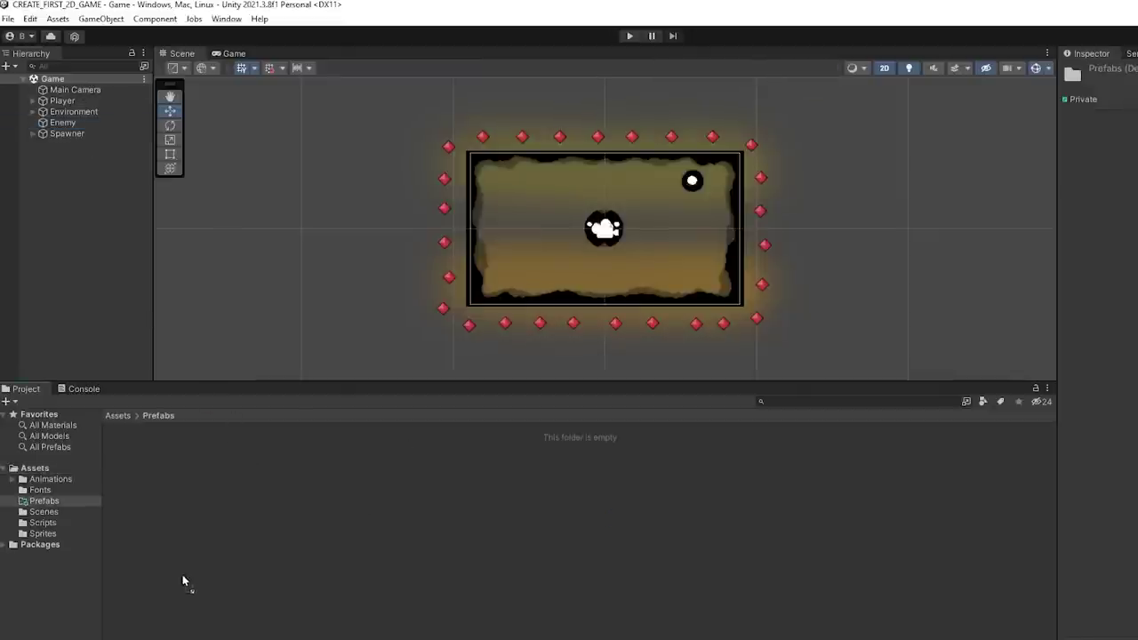
left_click_drag(72, 125, 182, 574)
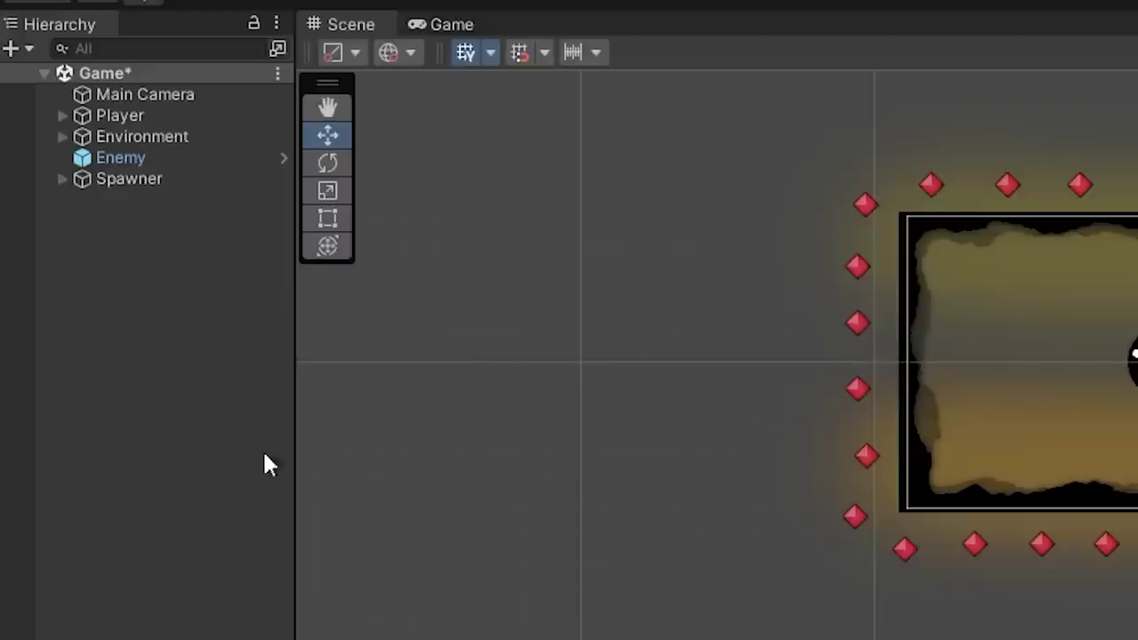
left_click(163, 162)
Delete Enemy from the scene, then declare public GameObject enemy and public Transform[] spawnPoints in Spawner.
key("Delete")
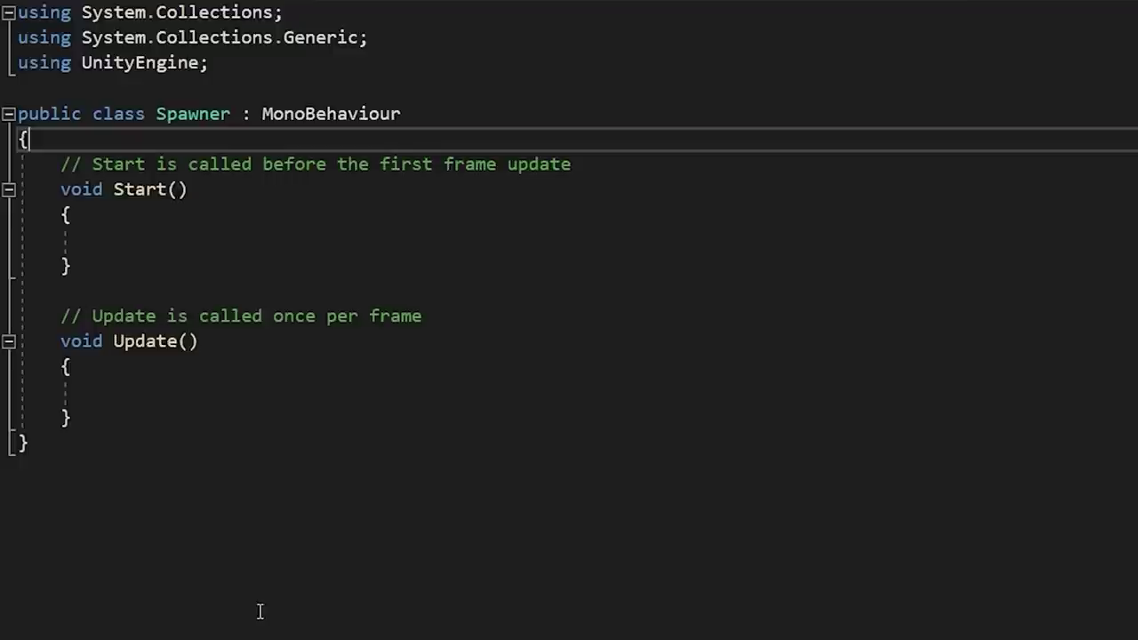
key("Return")
key("Return")
key("Return")
key("Up")
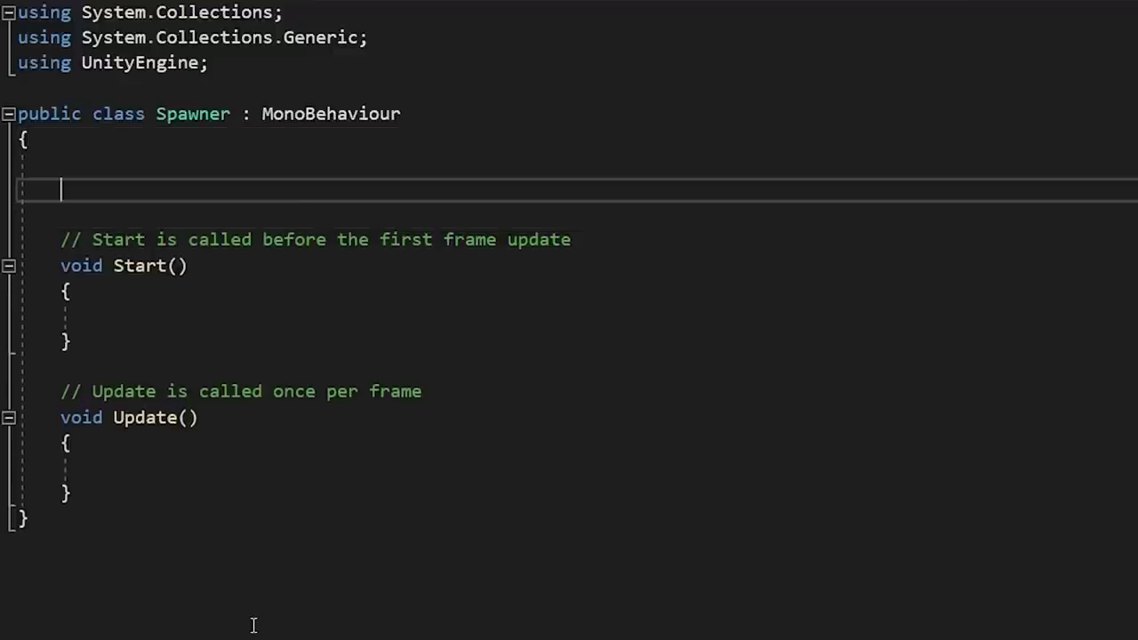
type("public ")
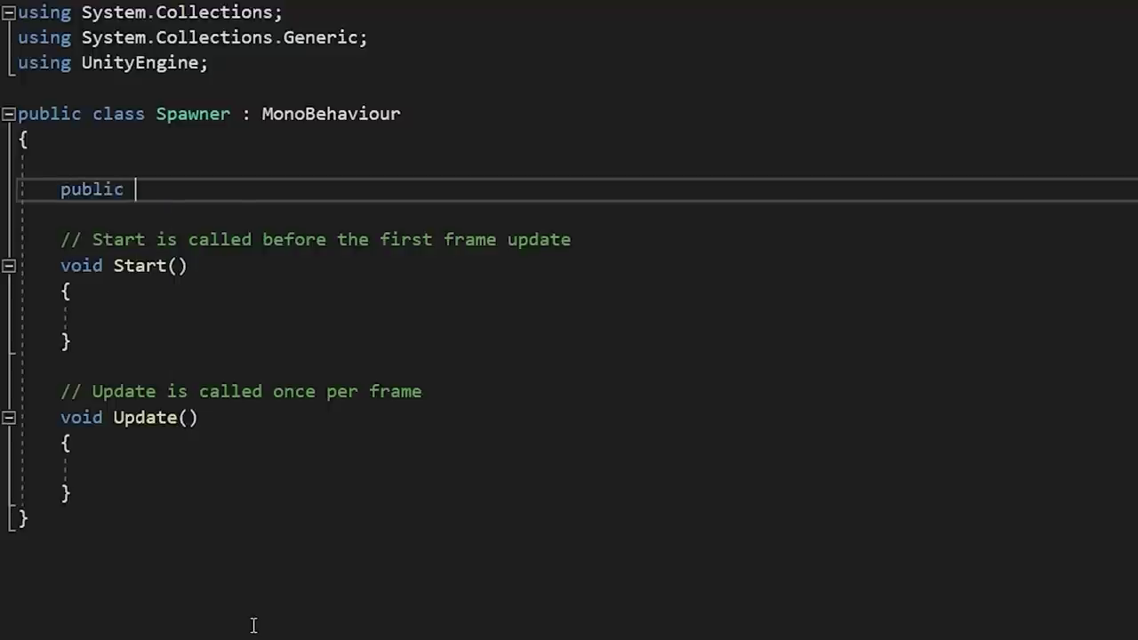
type("GameObject enemy;")
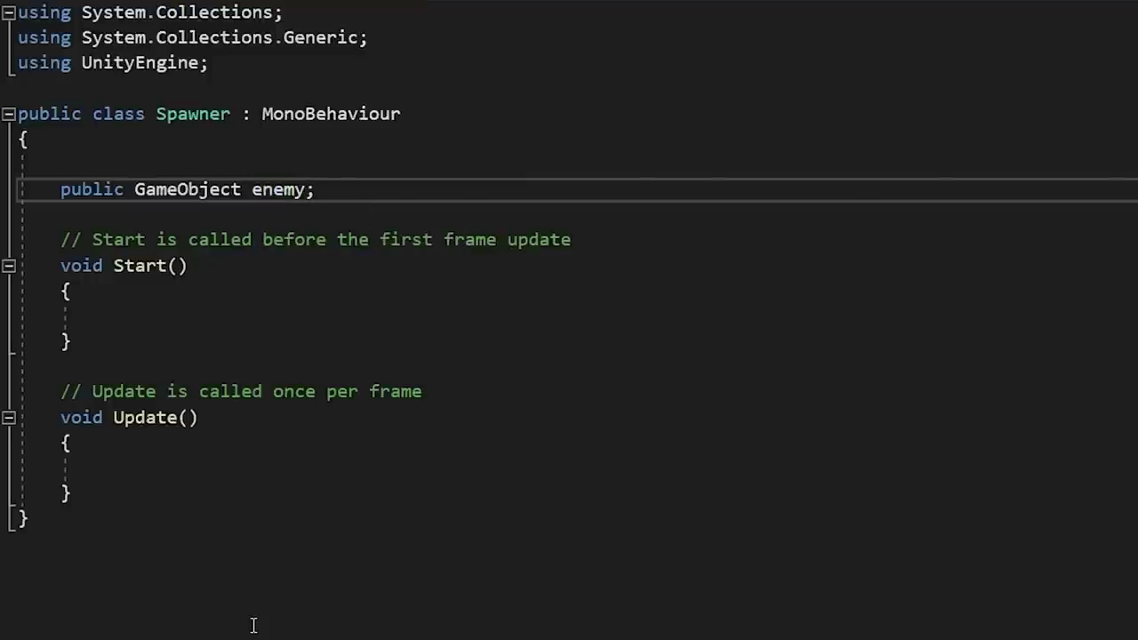
key("Return")
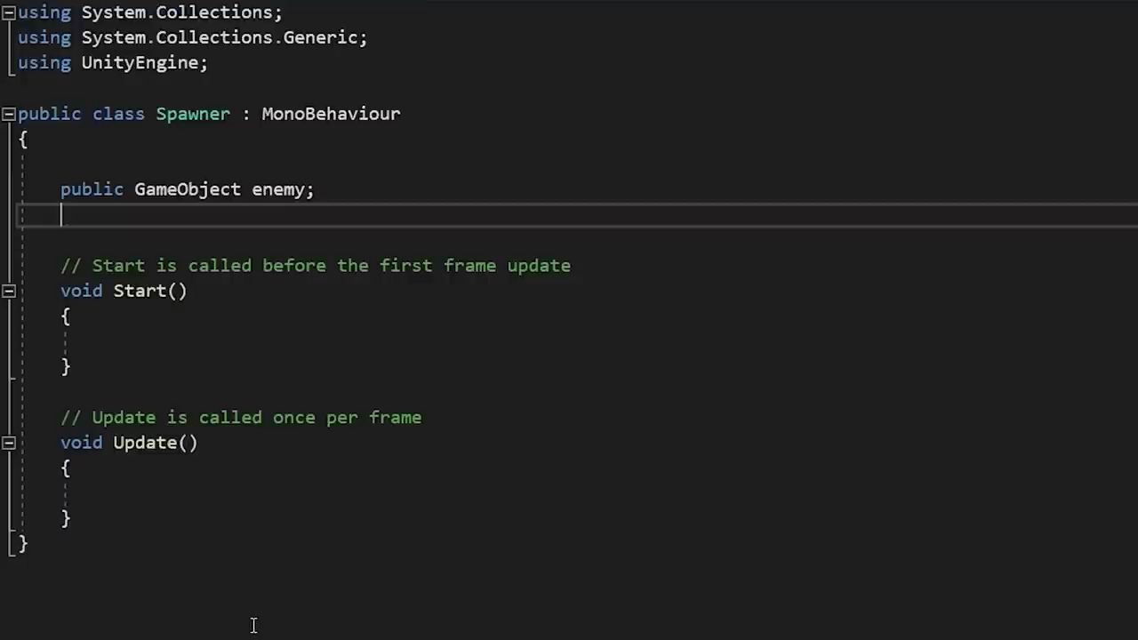
type("public Tra")
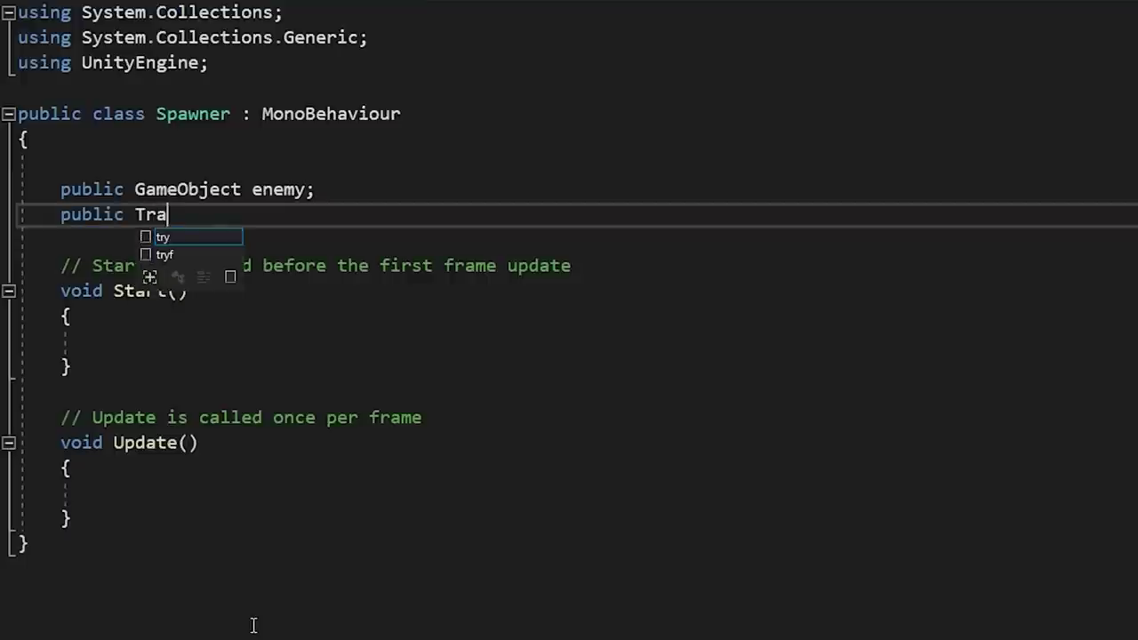
type("nsform")
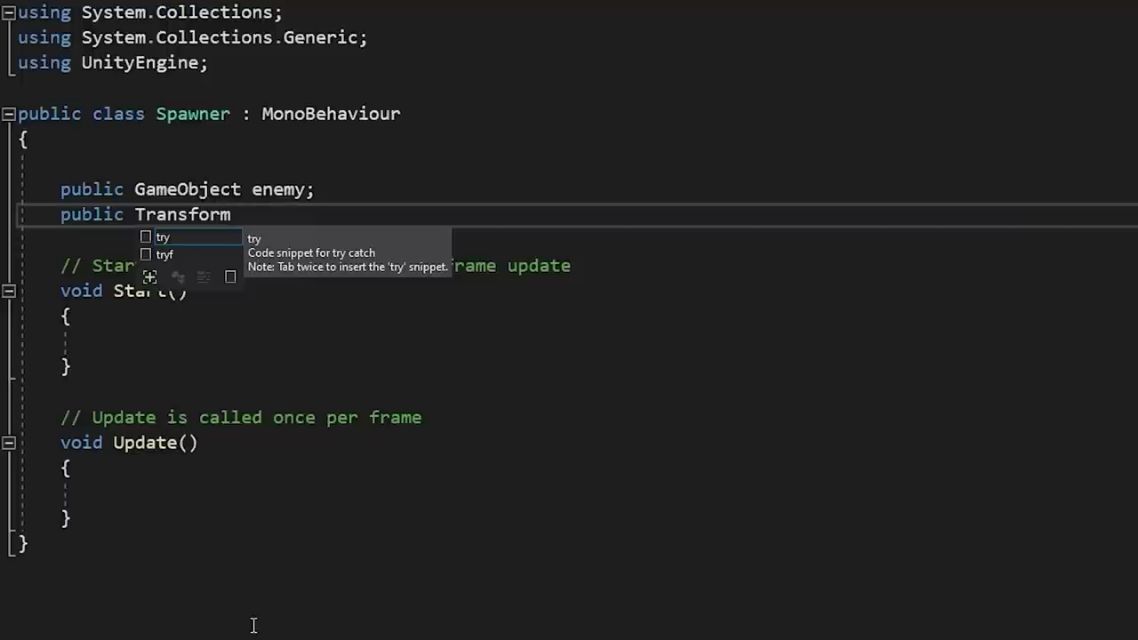
type(" spawnPoints")
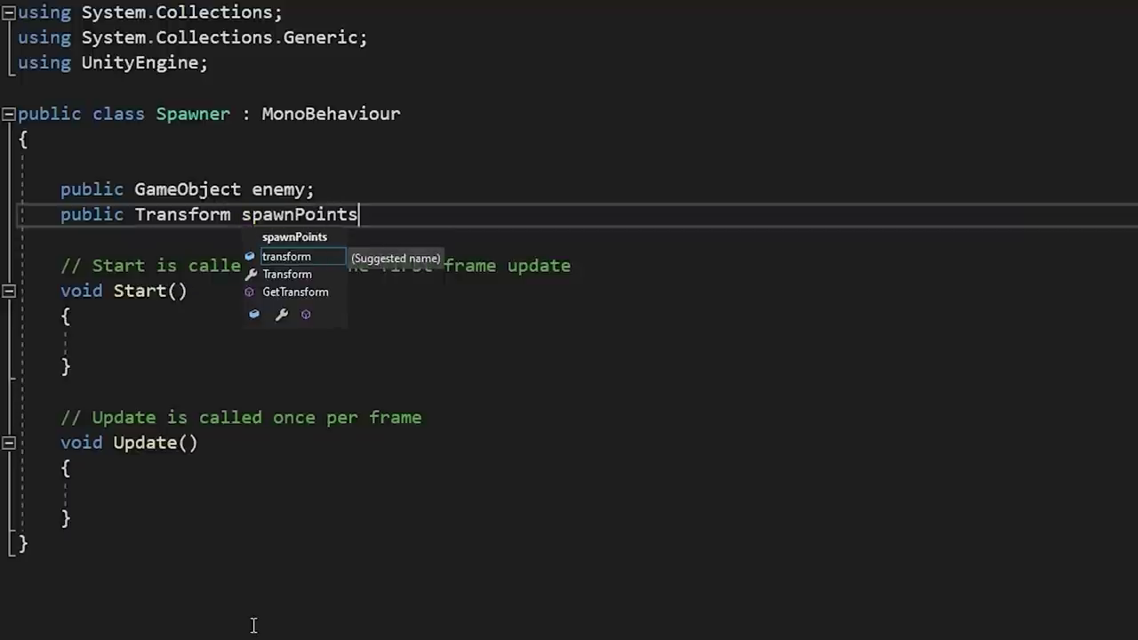
type(";")
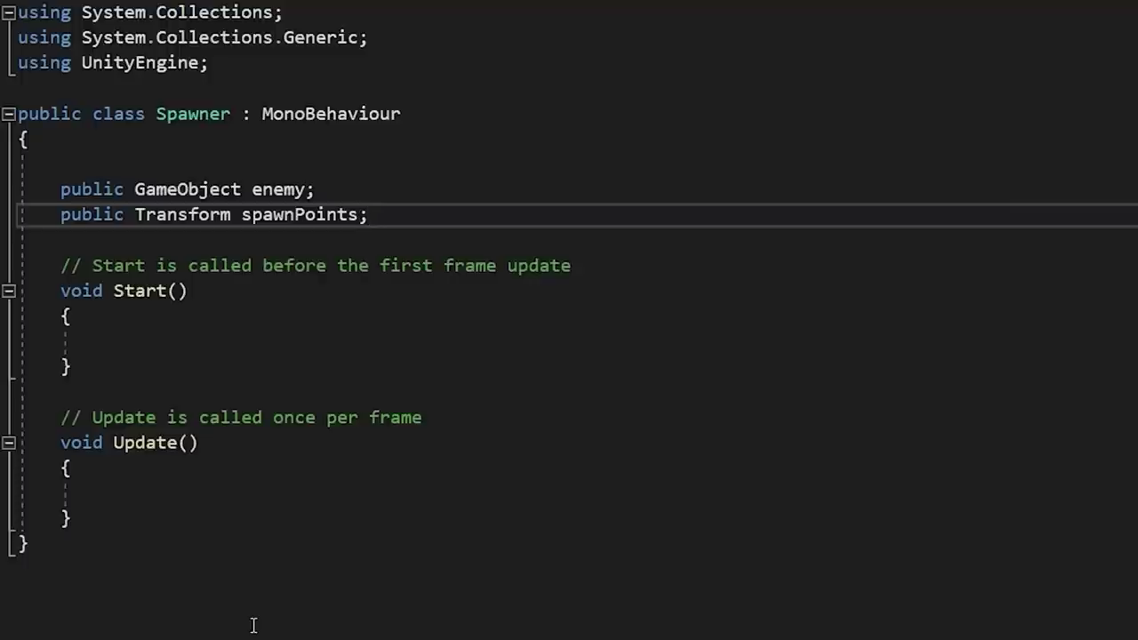
left_click(234, 215)
type("[")
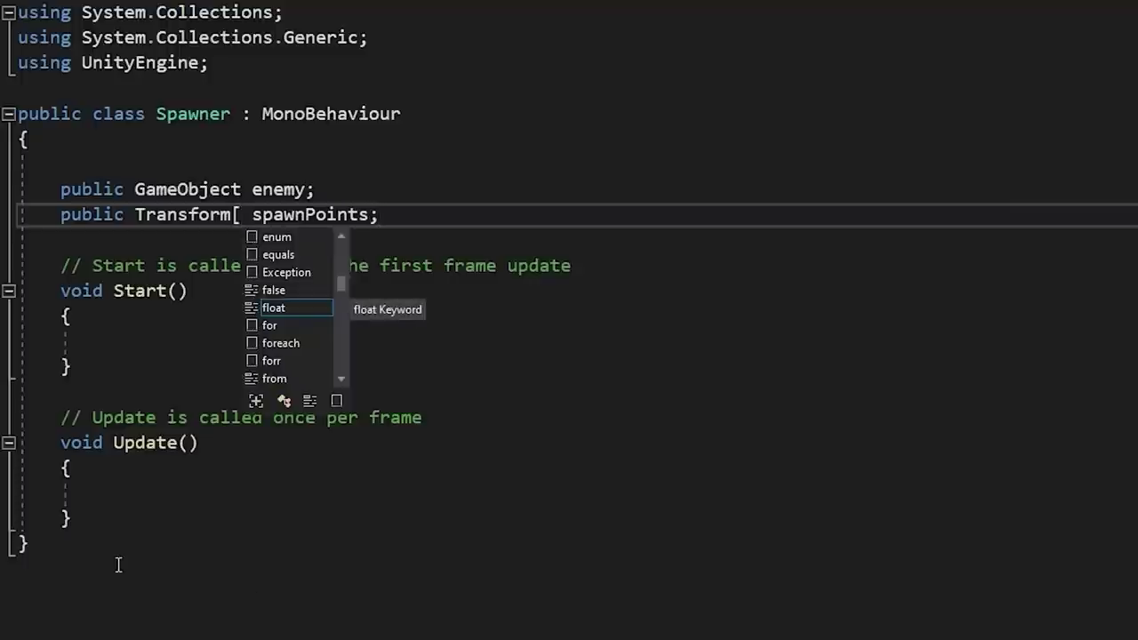
type("]")
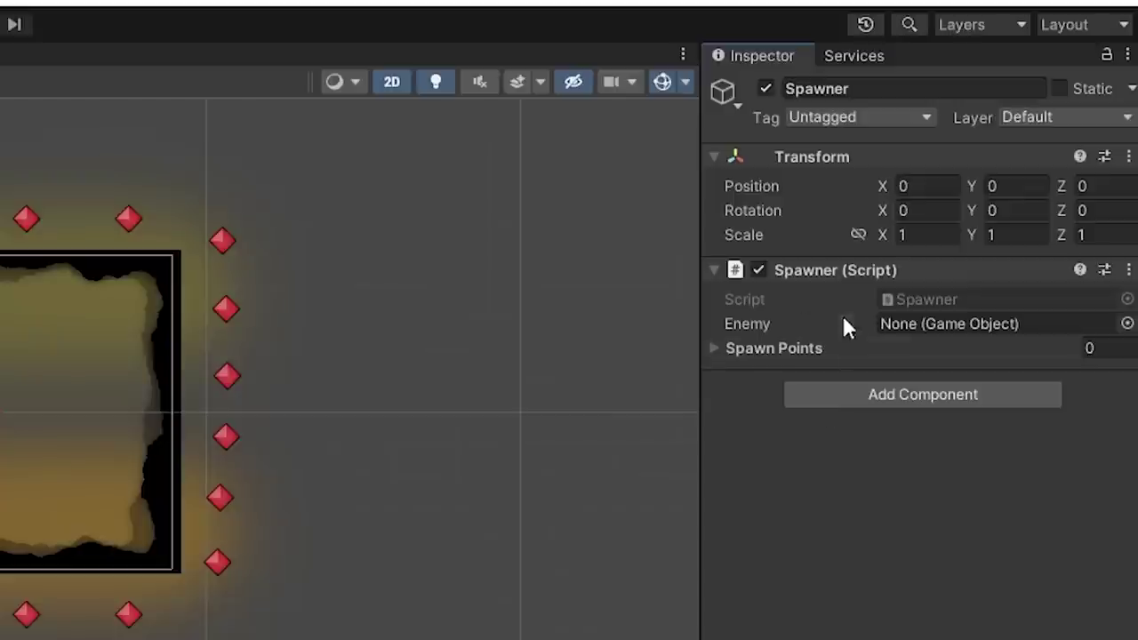
With the Inspector locked, drag all 24 SpawnPoints into the Spawner's Spawn Points list.
left_click(1107, 57)
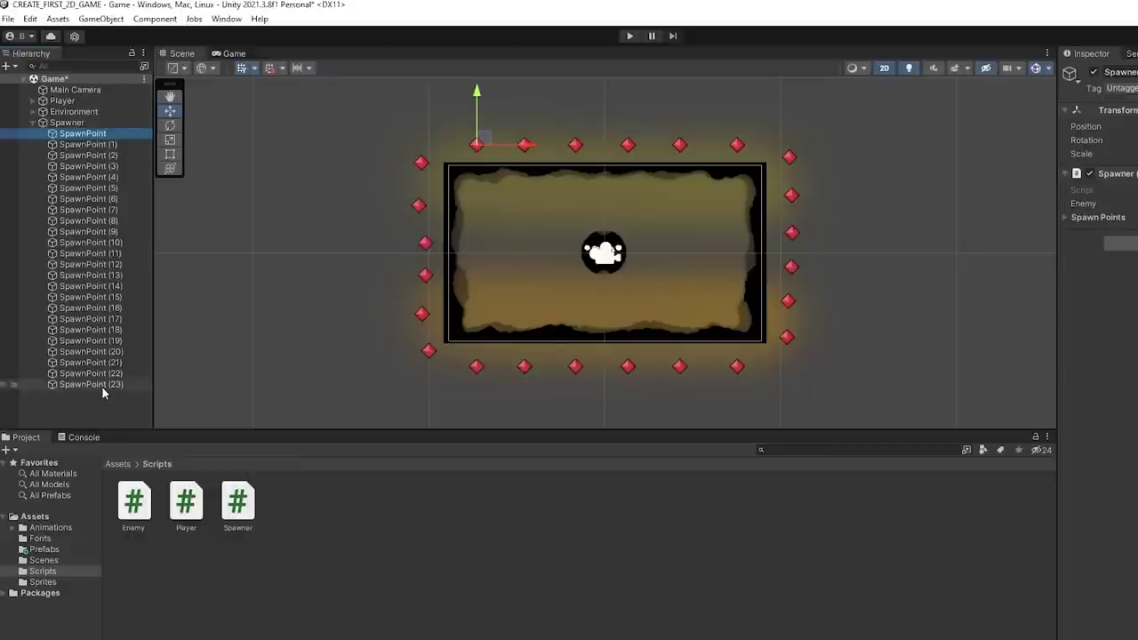
left_click(102, 384, "shift")
left_click_drag(80, 242, 1106, 222)
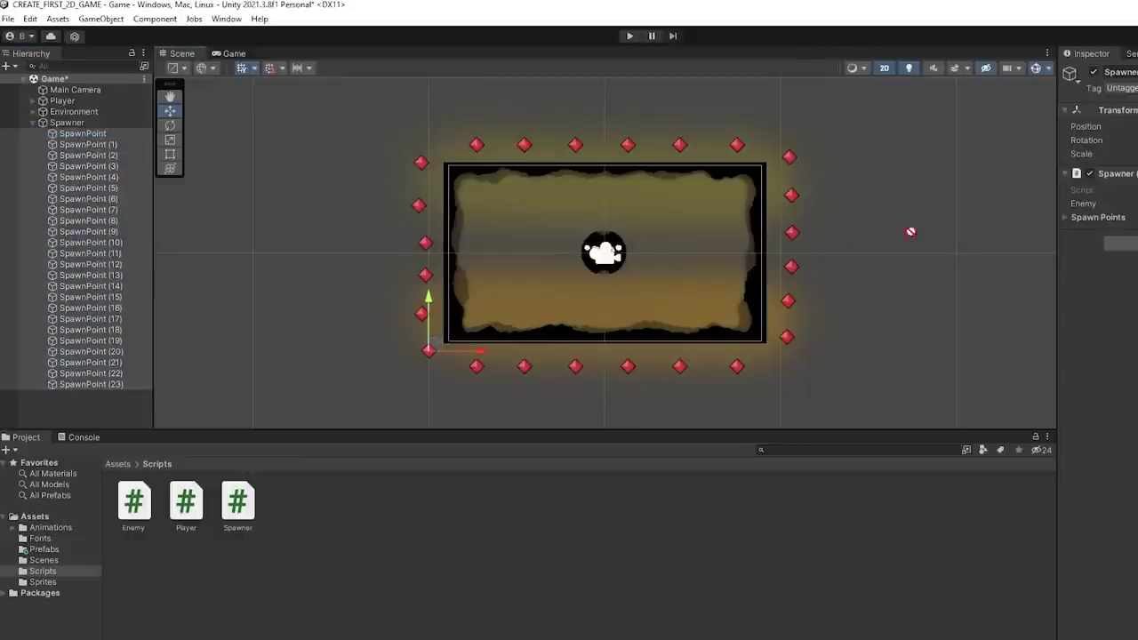
left_click_drag(789, 356, 797, 350)
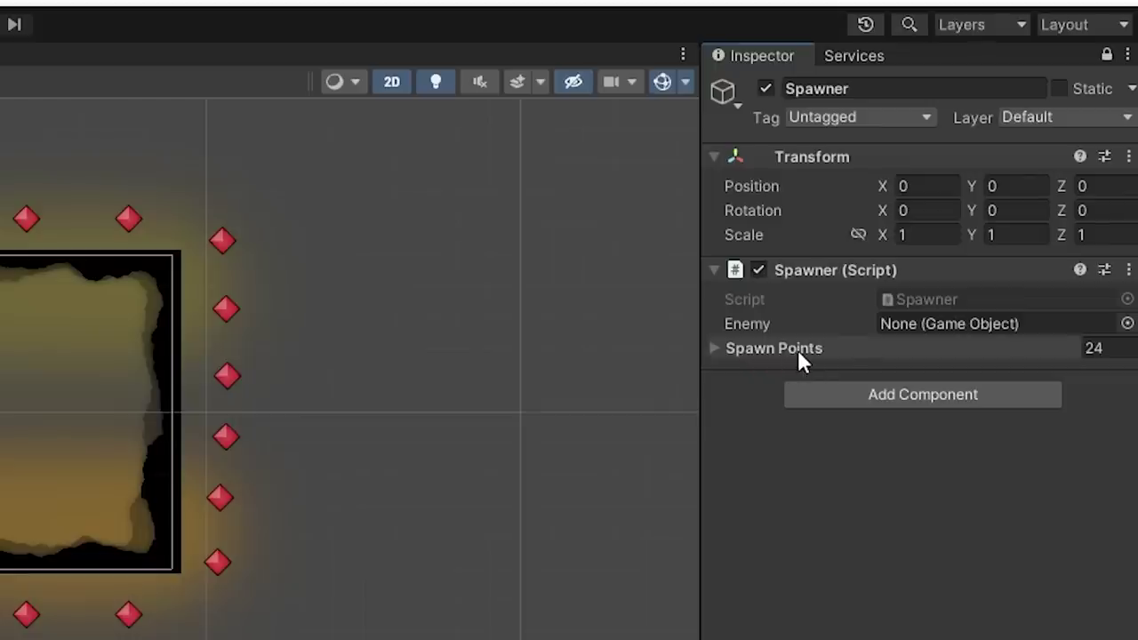
Unlock the Inspector and assign the Enemy prefab to the Spawner's Enemy field.
left_click(716, 349)
left_click(716, 349)
left_click(1108, 55)
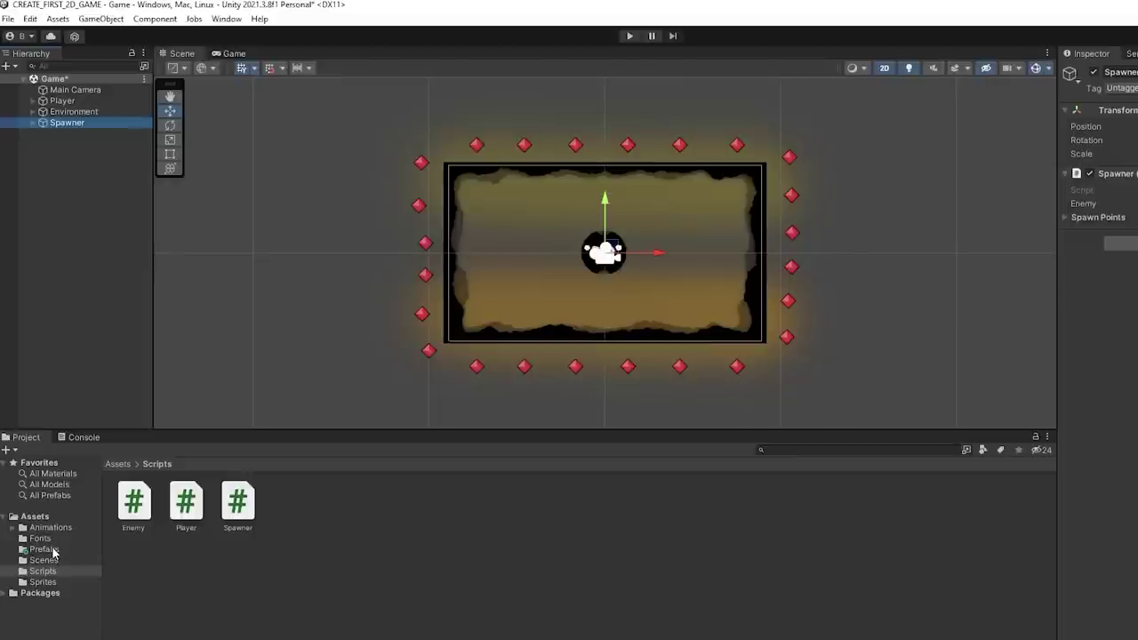
left_click(45, 549)
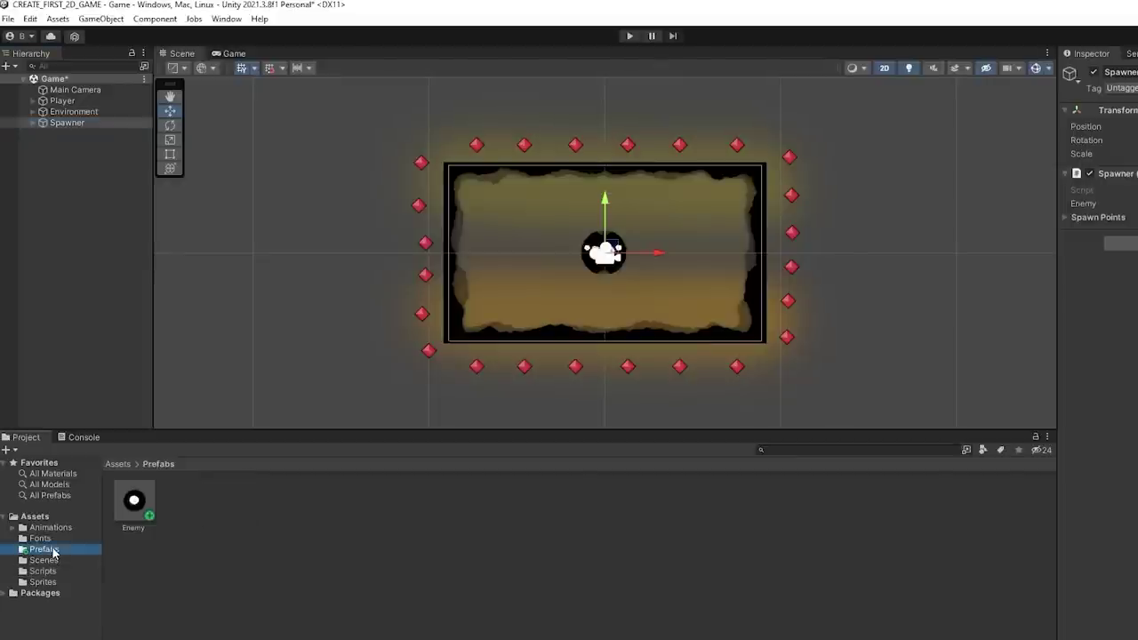
left_click_drag(133, 502, 971, 325)
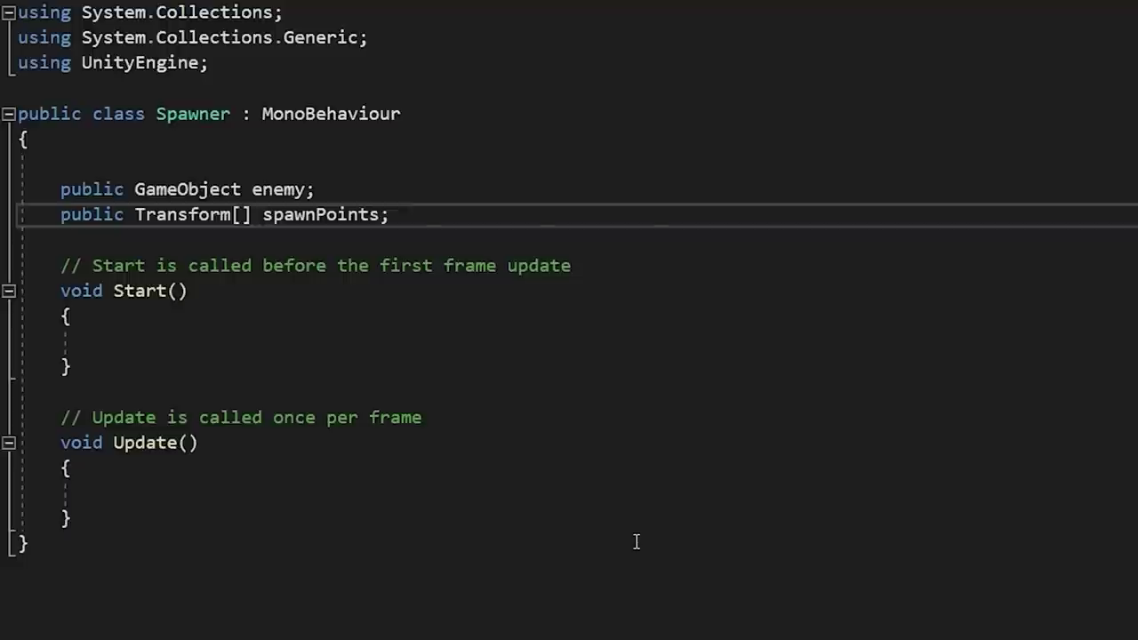
Add public float timeBetweenSpawns and float nextSpawnTime fields to Spawner.
key("Return")
key("Return")
type("public float timeBetweenSpawns;")
key("Return")
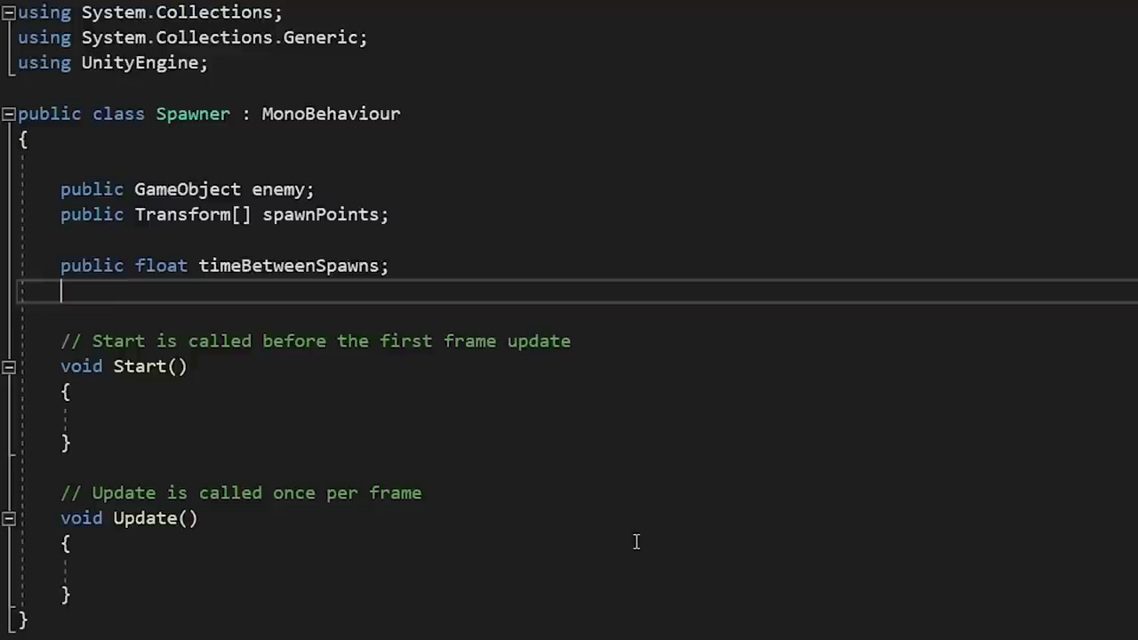
type("float nextSpawnTime;")
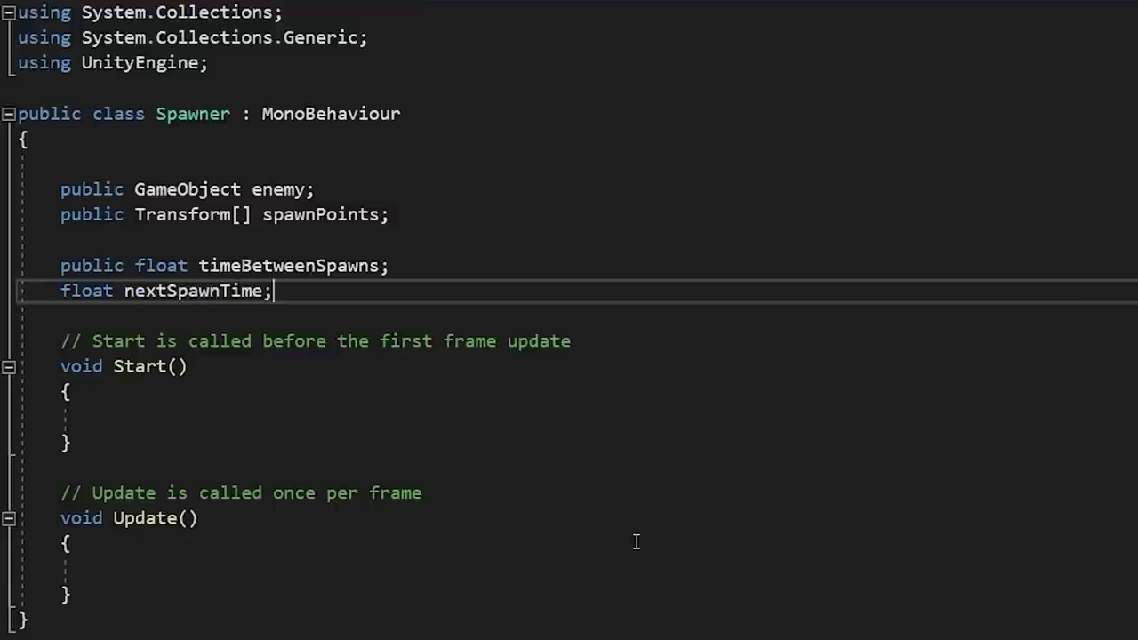
In Update, add an if (Time.time > nextSpawnTime) block containing Instantiate();.
left_click(234, 576)
scroll(233, 576, "down", 2)
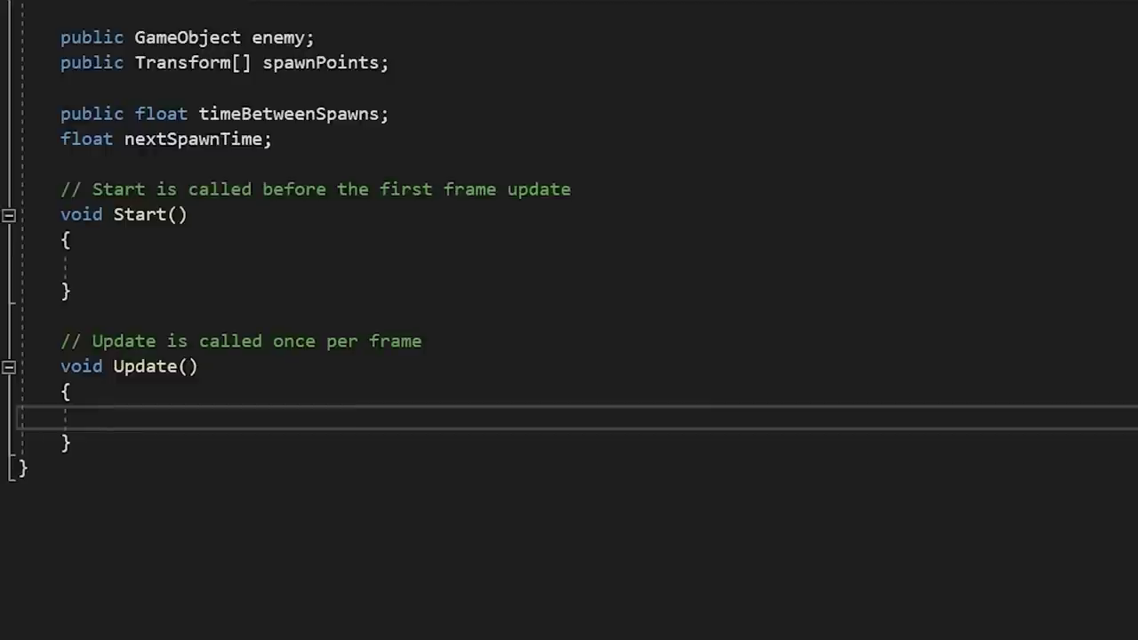
type("if")
key("Tab")
key("Tab")
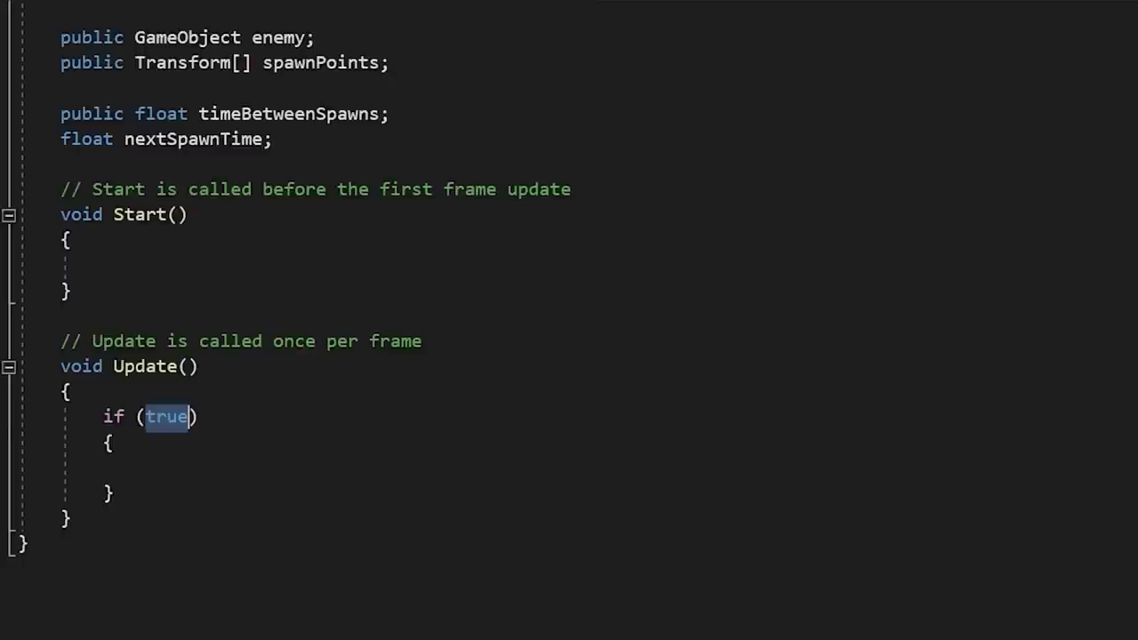
left_click(112, 441)
left_click(168, 418)
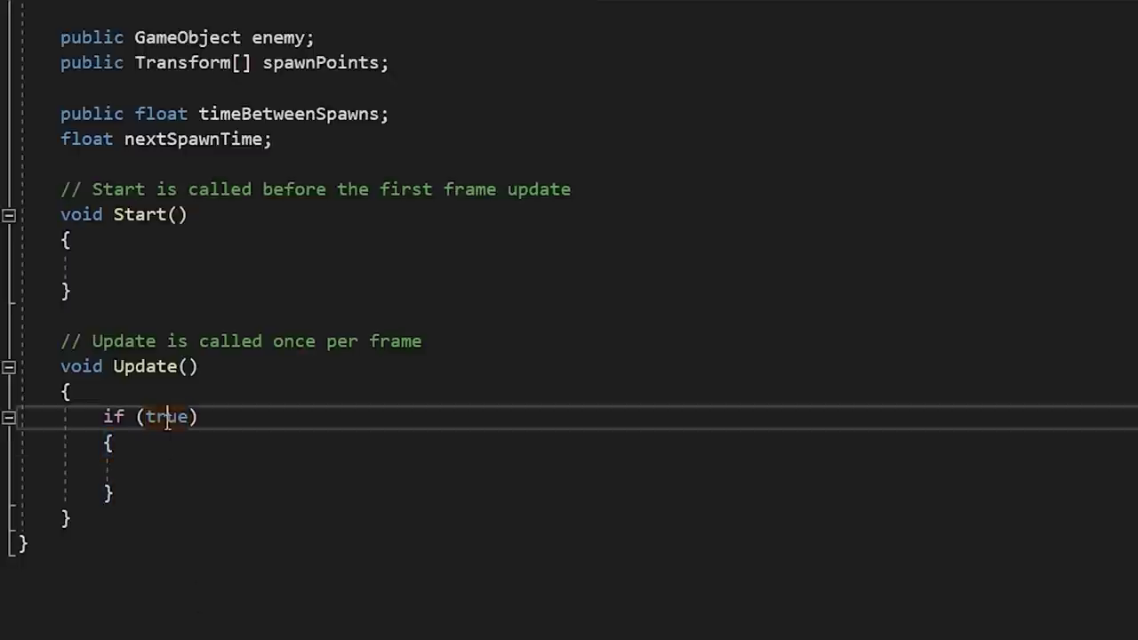
double_click(167, 417)
type("Time.time ")
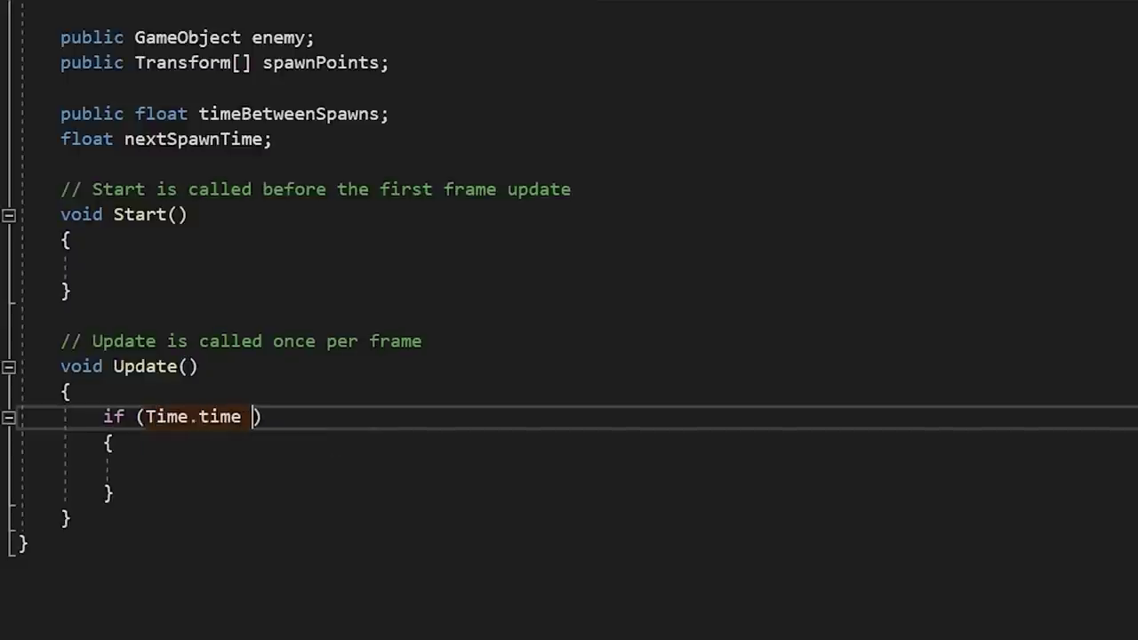
type("> nextS")
key("Tab")
left_click(229, 467)
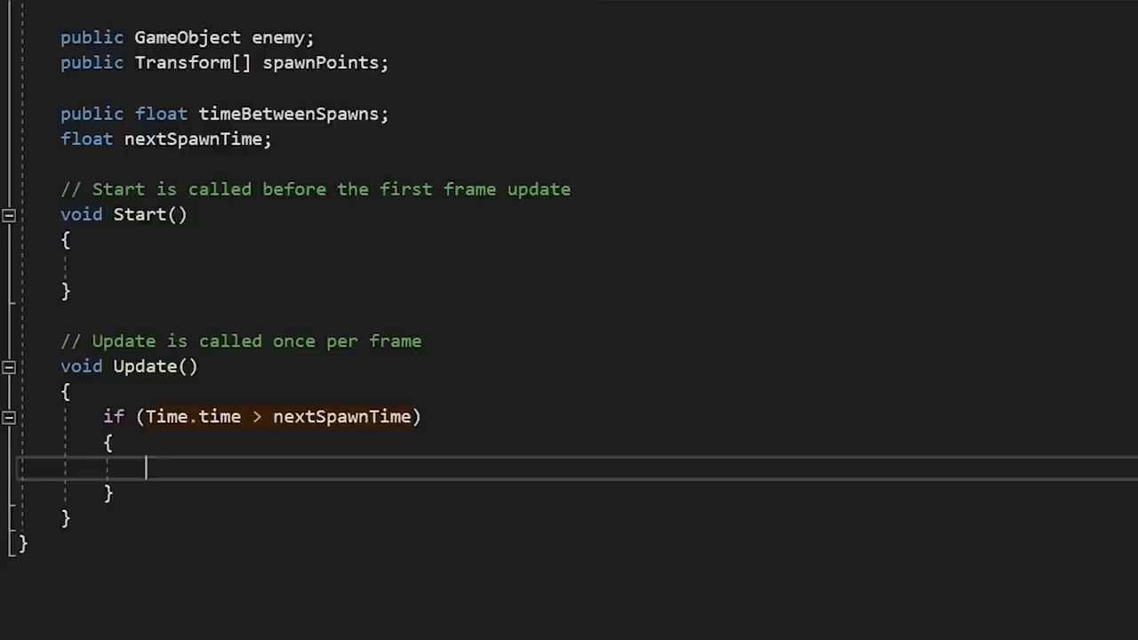
type("Instantiate")
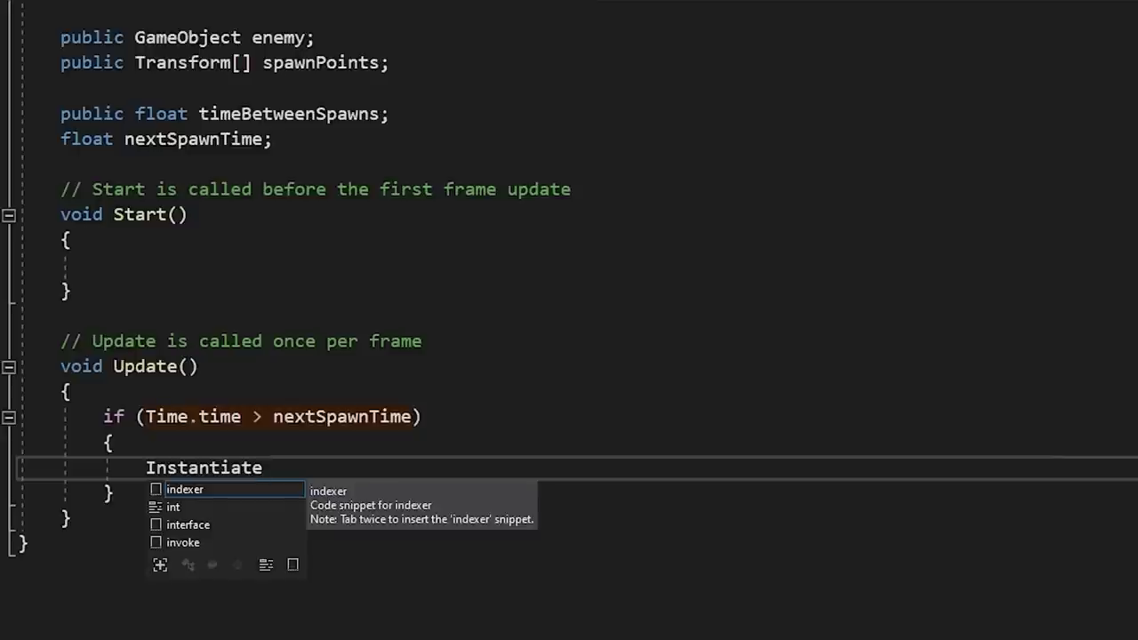
type("();")
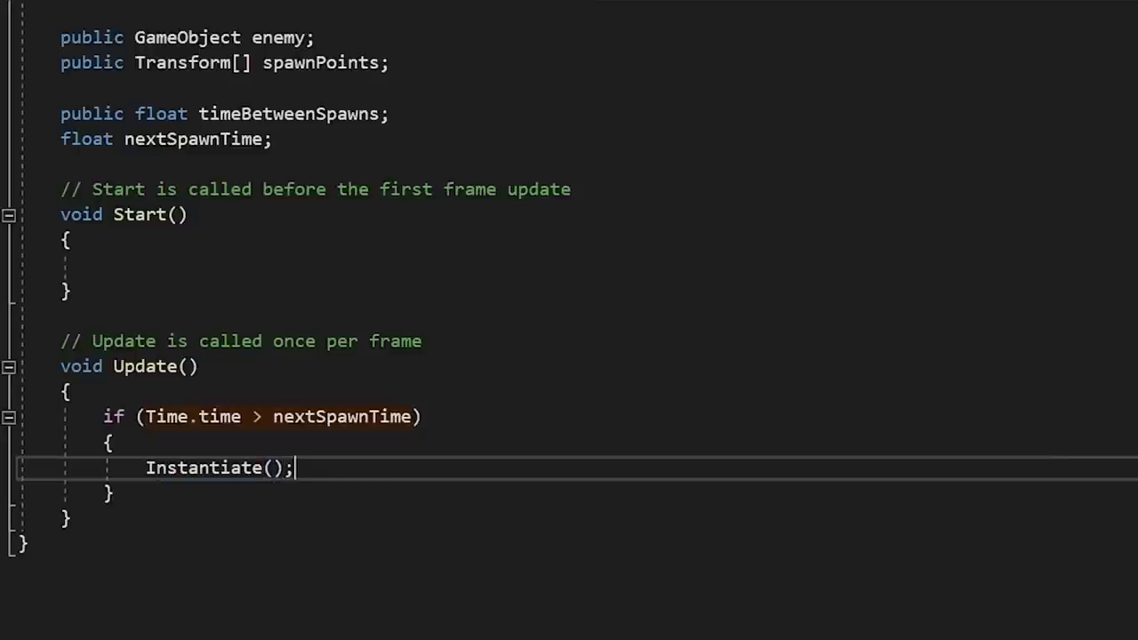
Instantiate enemy at spawnPoints[Random.Range(0, spawnPoints.Length)].position with Quaternion.identity.
left_click(272, 468)
type("enemy")
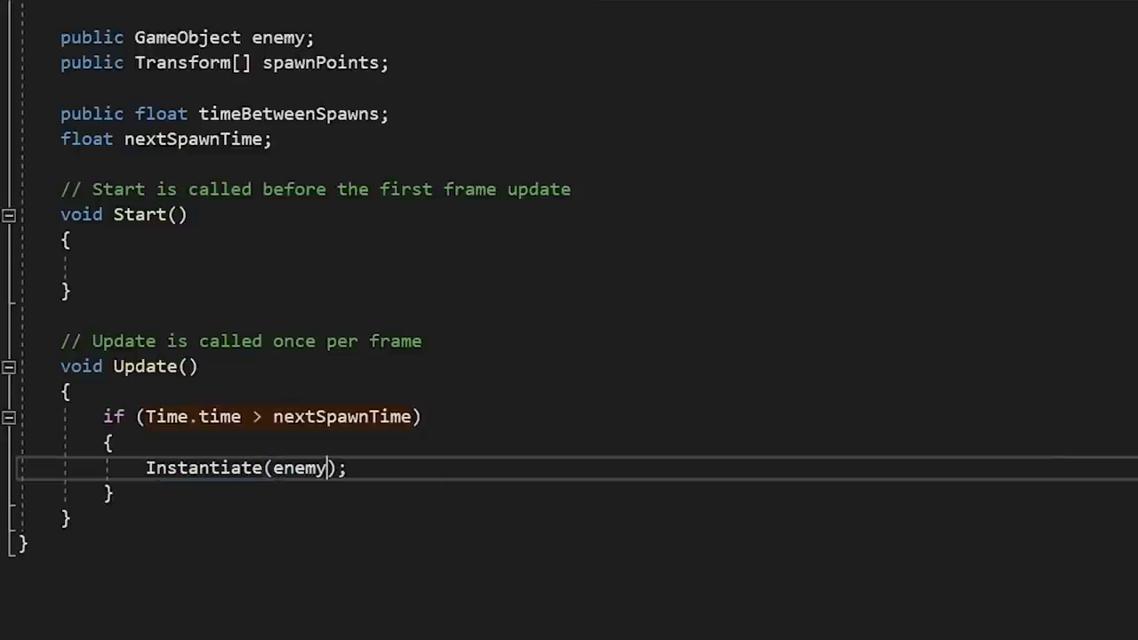
type(",")
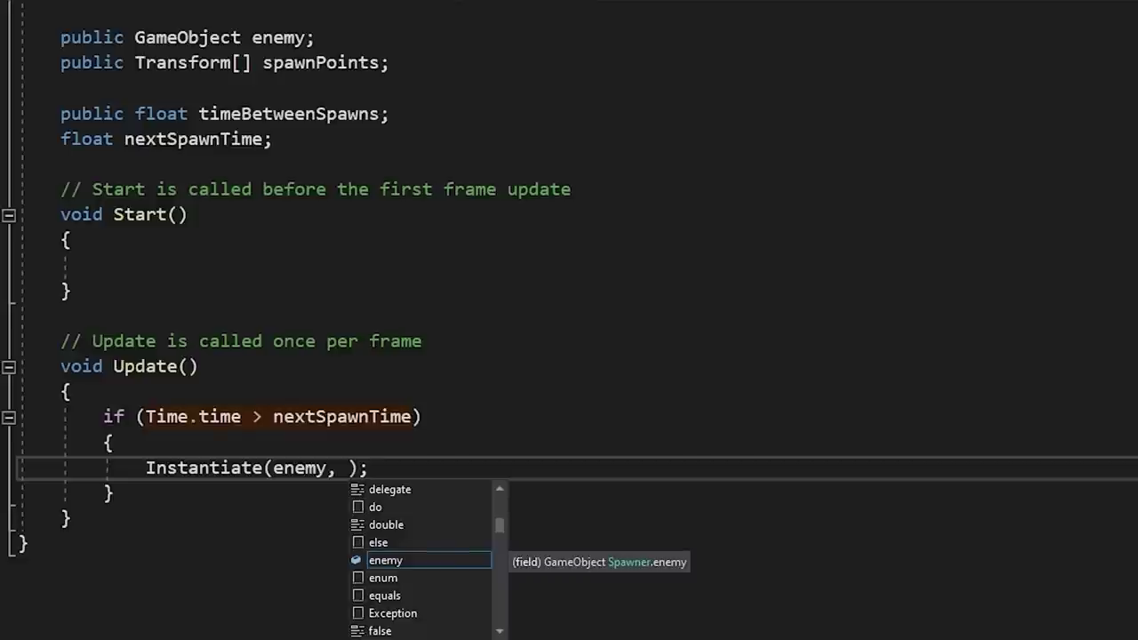
type("spawn")
key("Tab")
type("[")
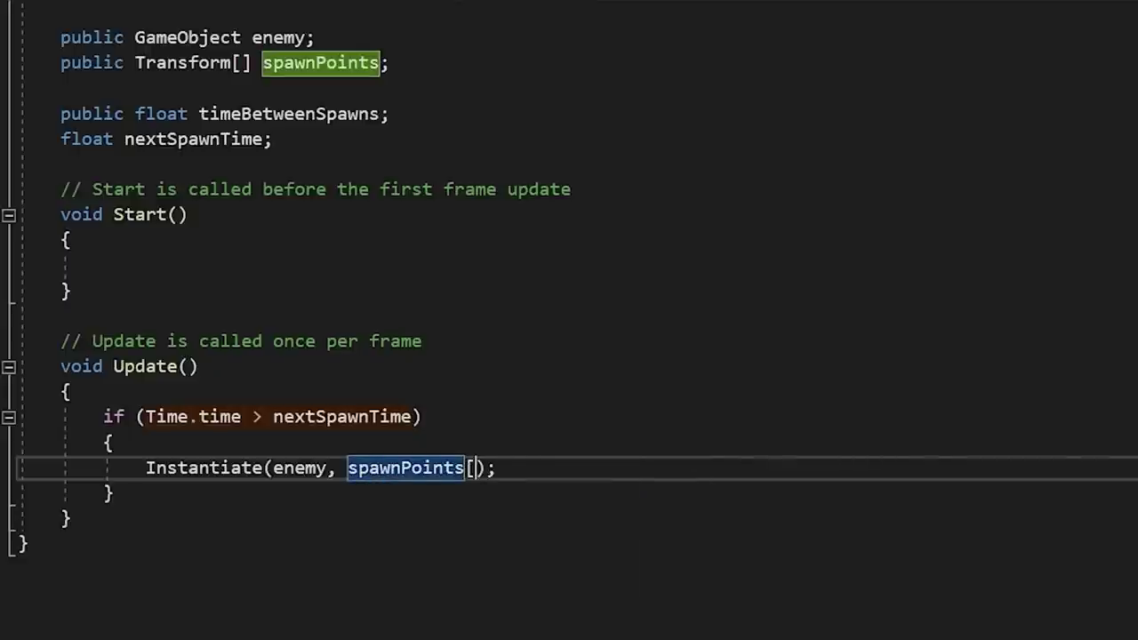
key("Escape")
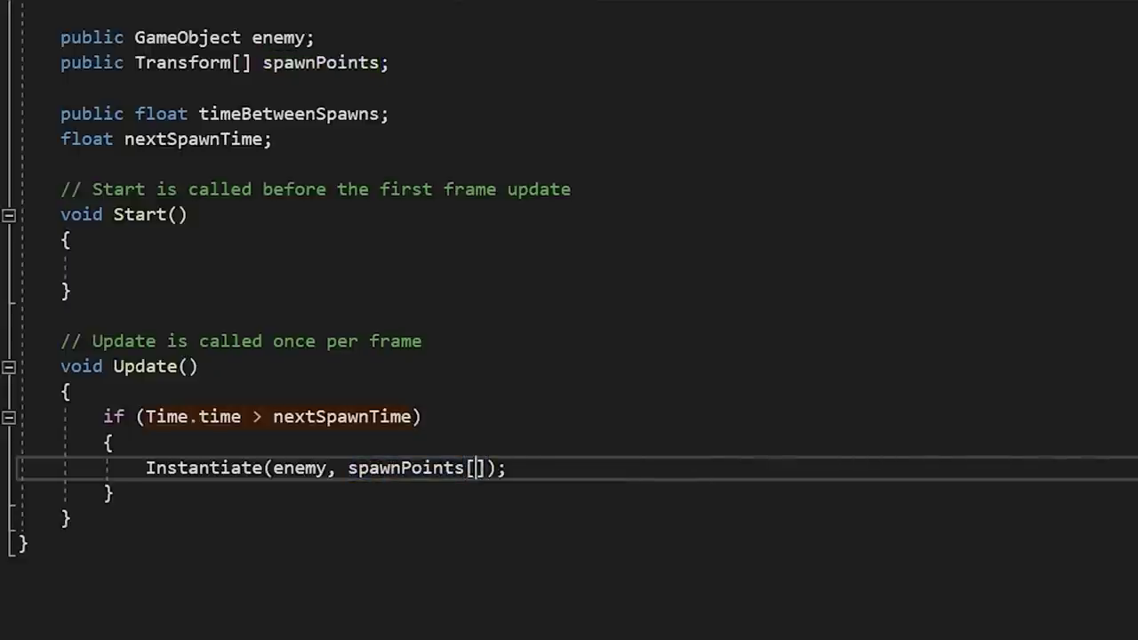
type("0")
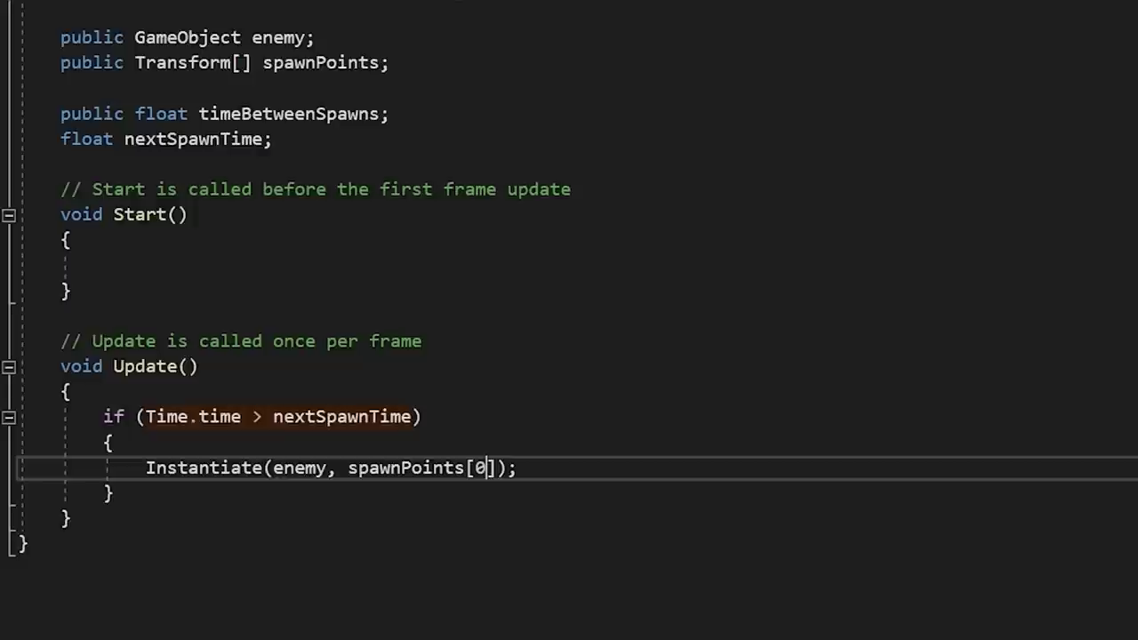
key("BackSpace")
type("1")
key("BackSpace")
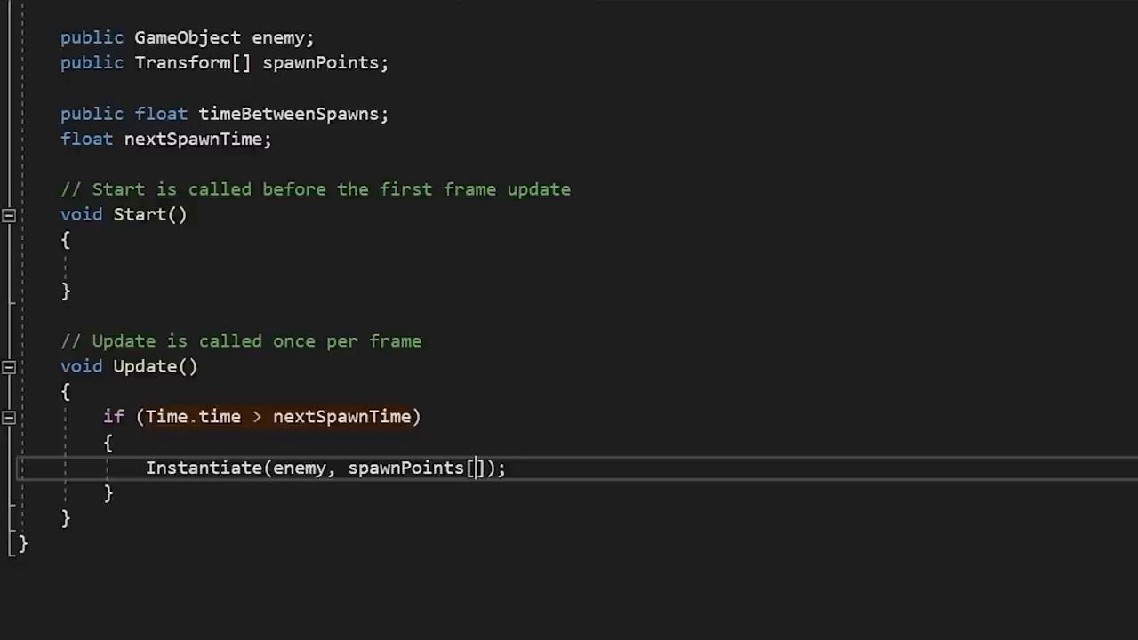
type("Ra")
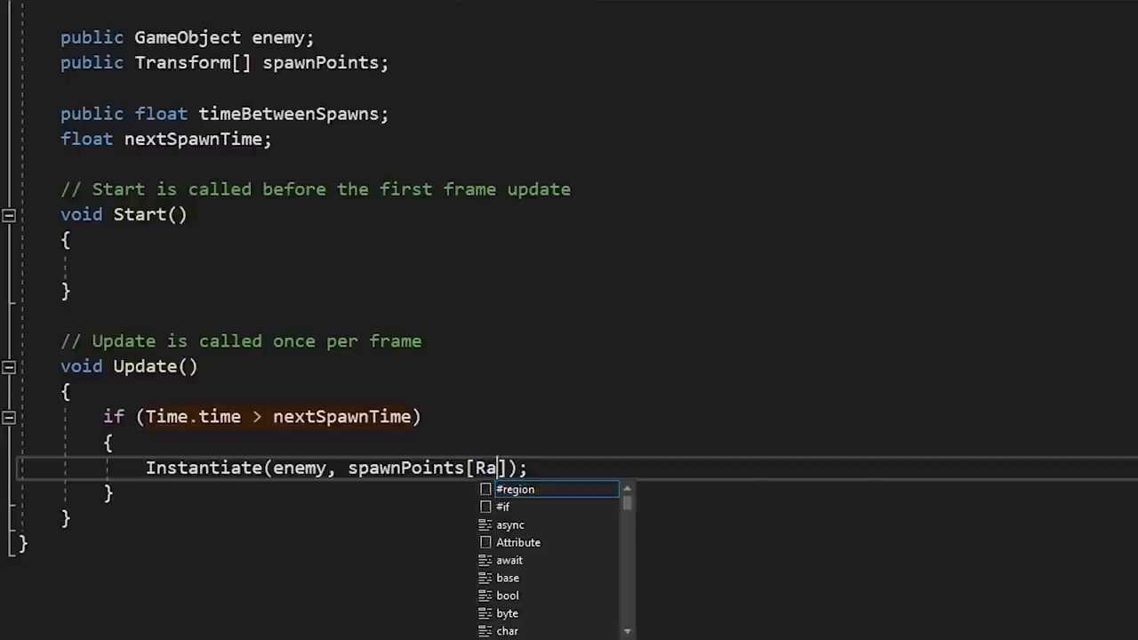
type("ndom.")
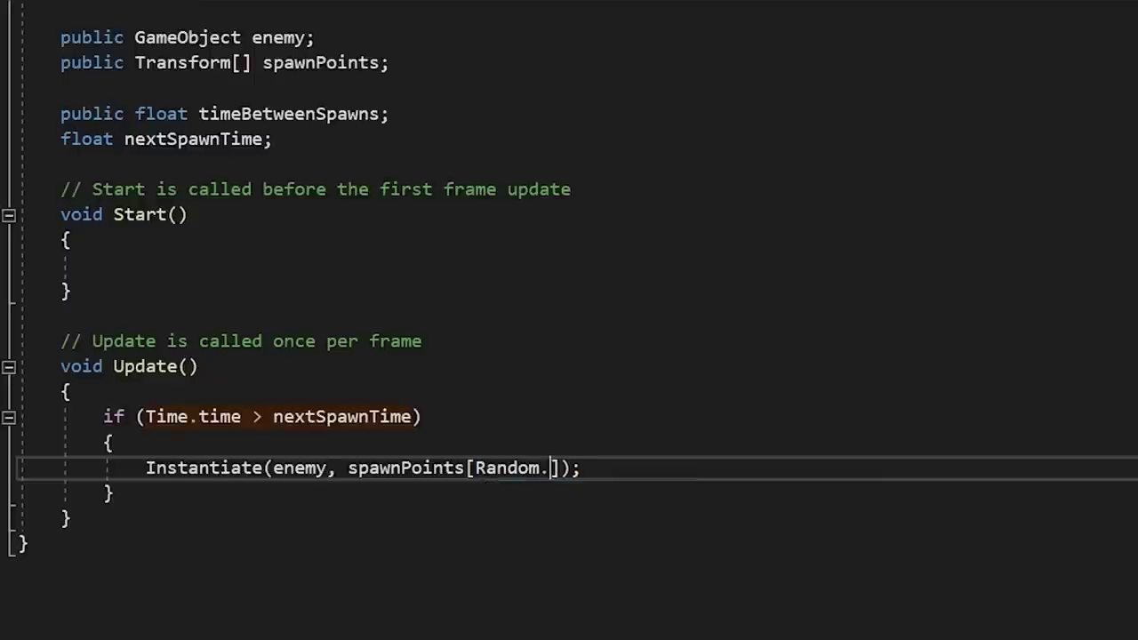
type("Range(")
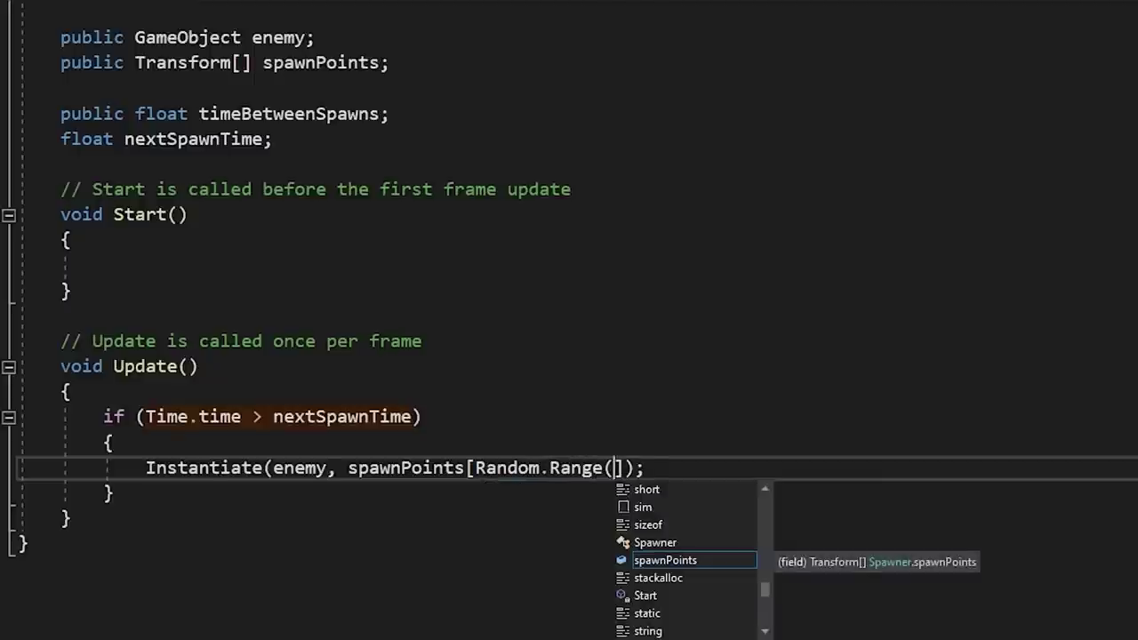
type("0, spaw")
key("Tab")
type(".Length)].position")
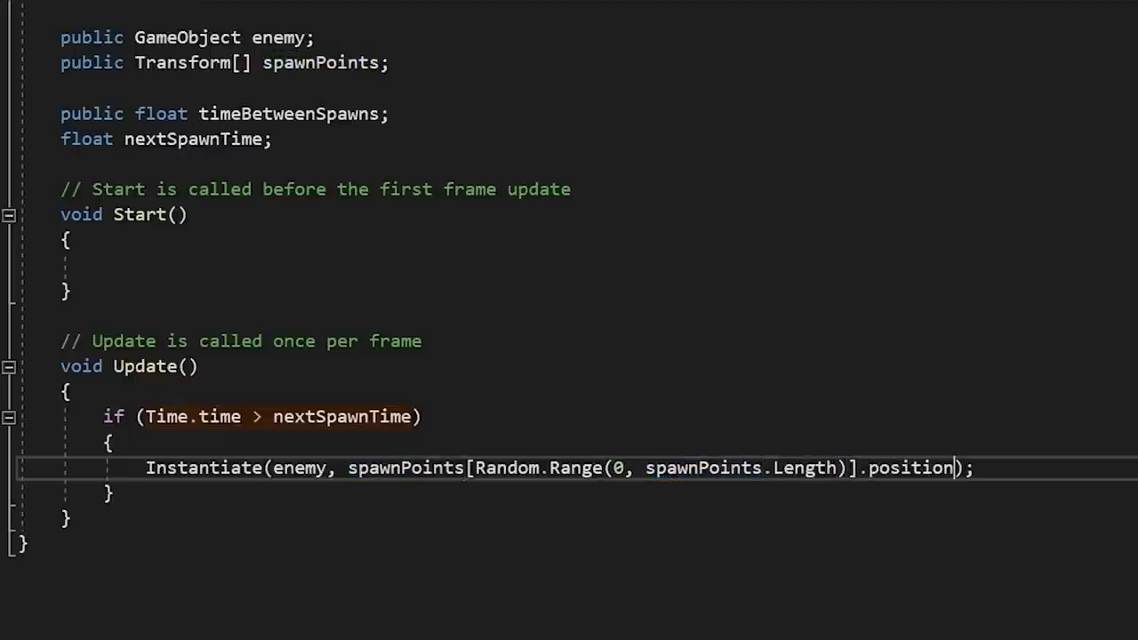
type(",")
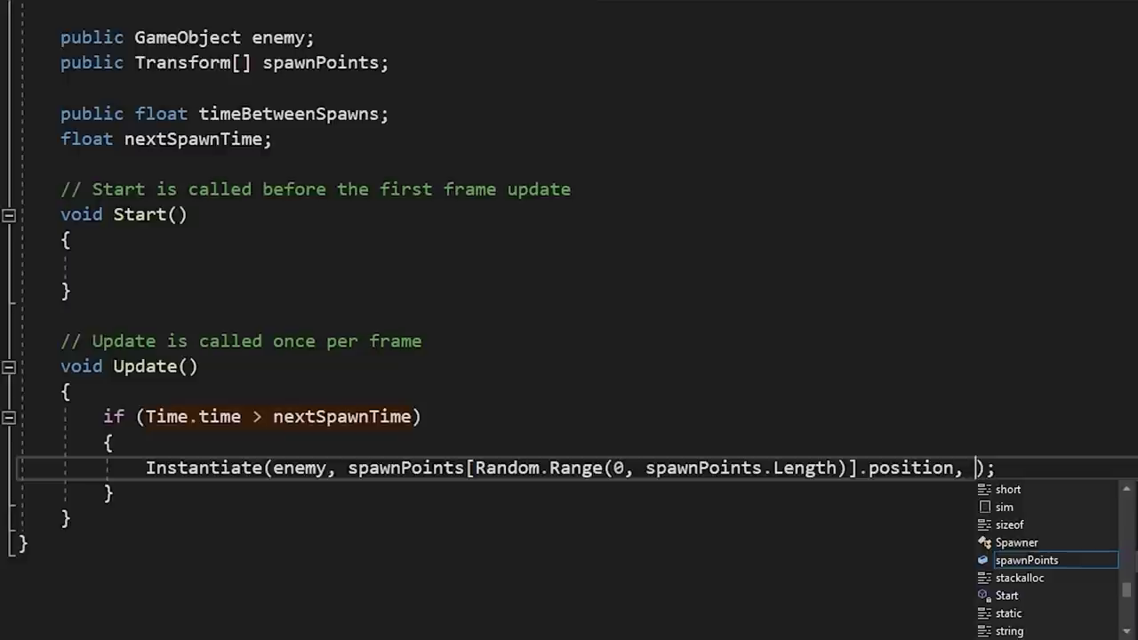
type("Quaternion")
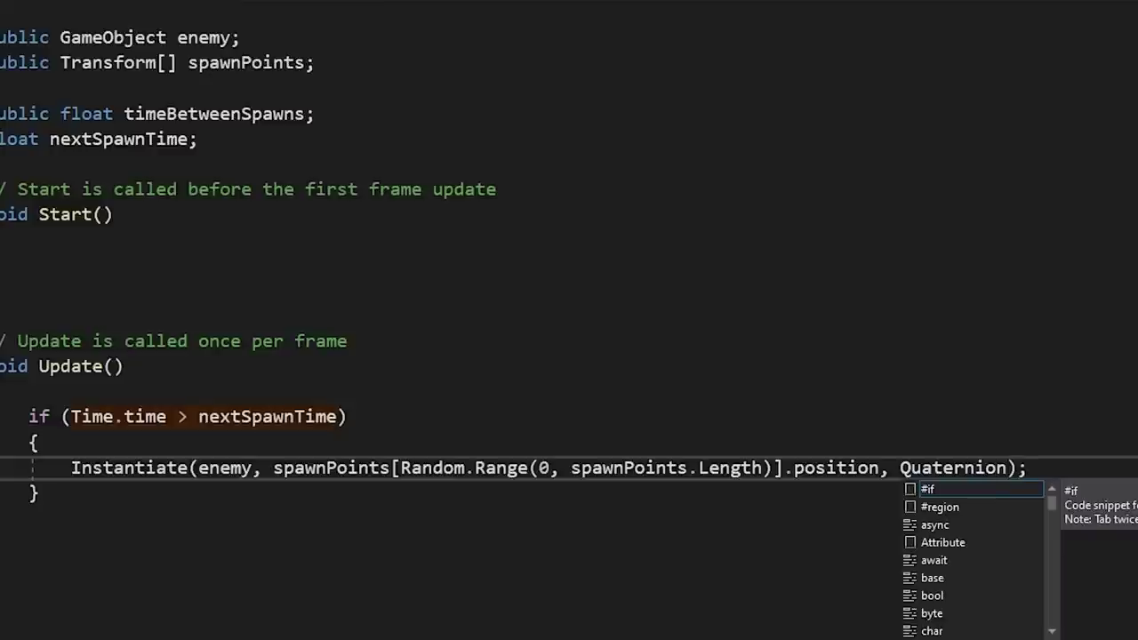
type(".identity")
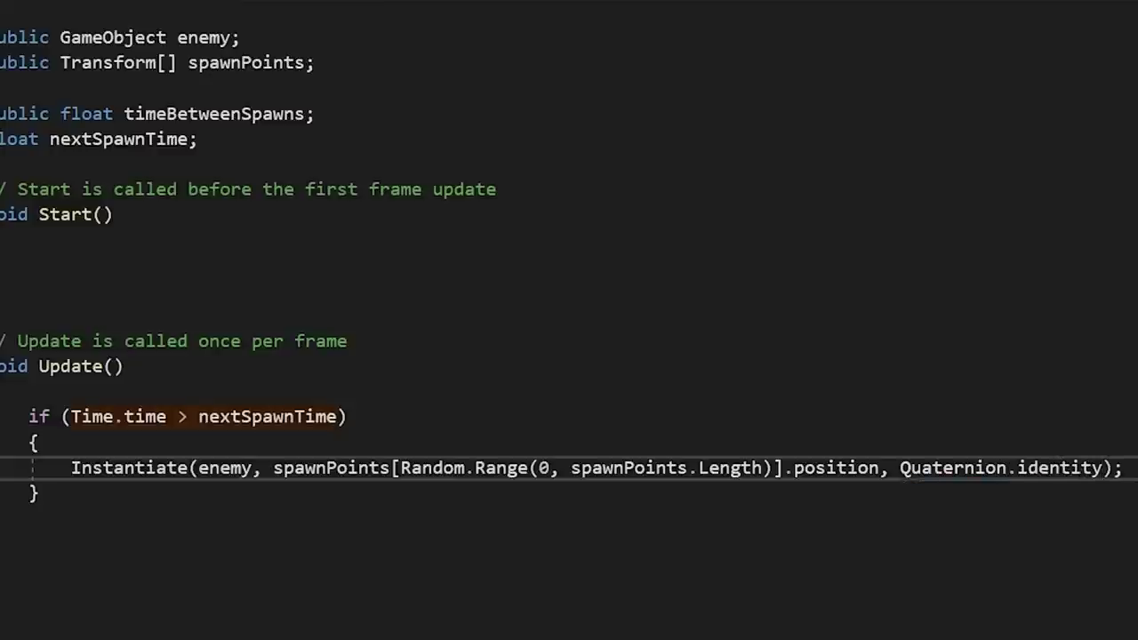
key("Right")
key("Right")
Set nextSpawnTime = Time.time + timeBetweenSpawns, and give Time Between Spawns 2 in the Inspector.
key("Return")
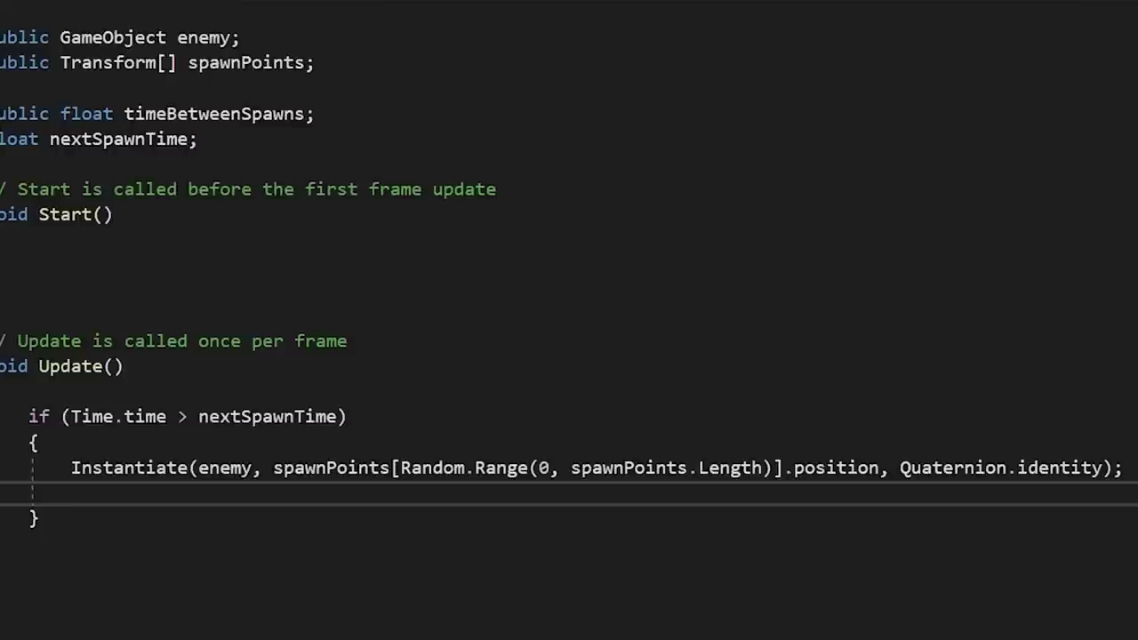
type("next")
key("Tab")
type("= Time.time ")
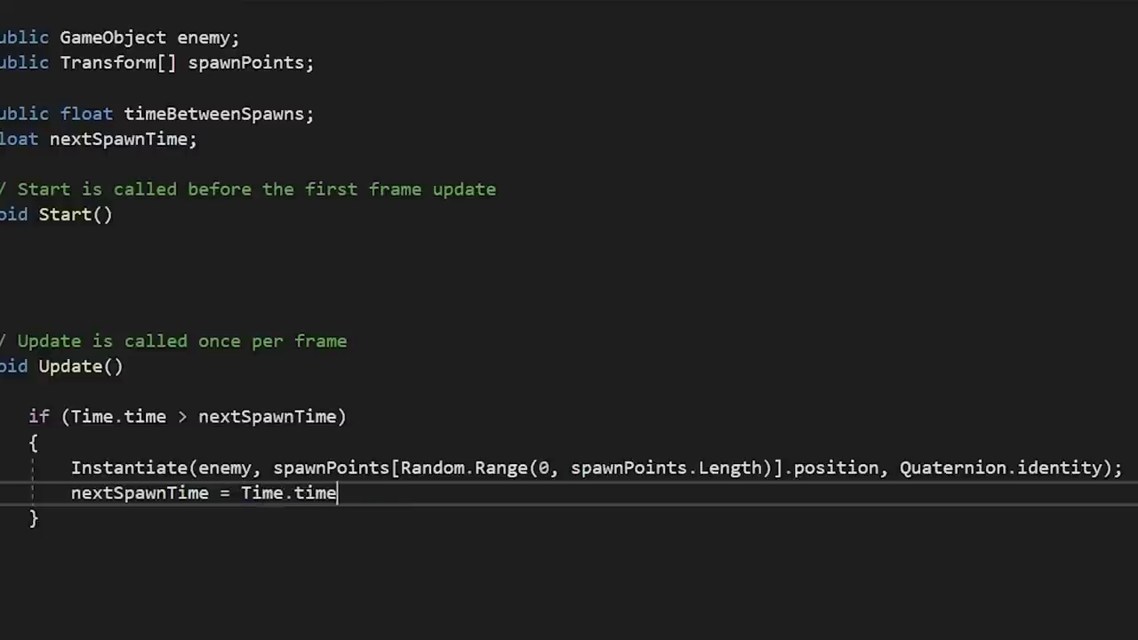
type("+ timeB")
key("Tab")
type(";")
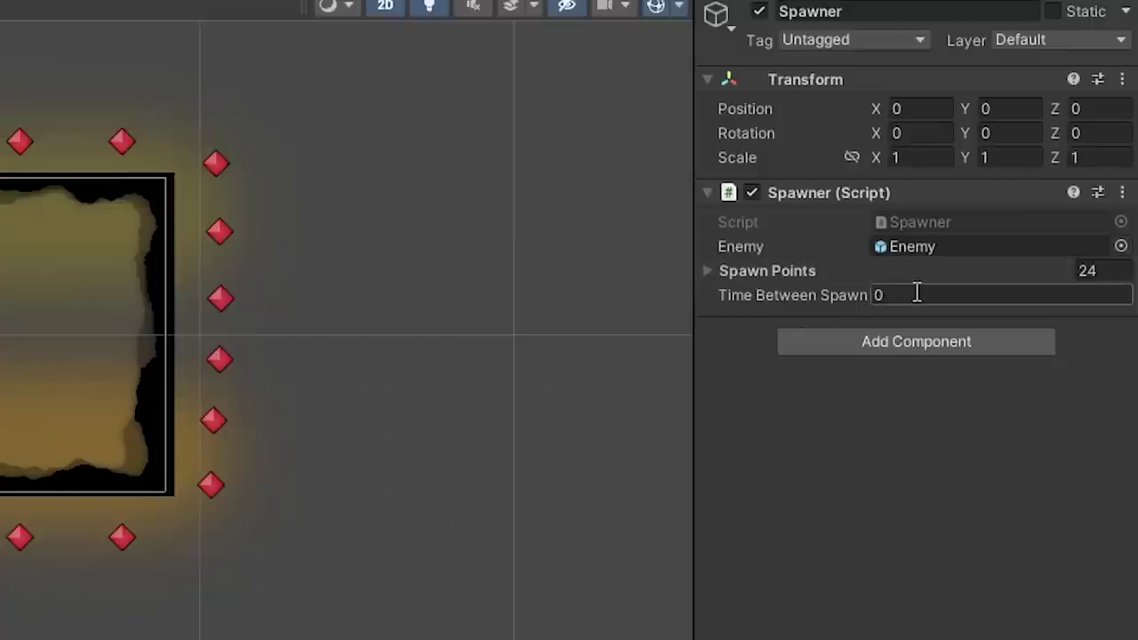
left_click(915, 292)
type("2")
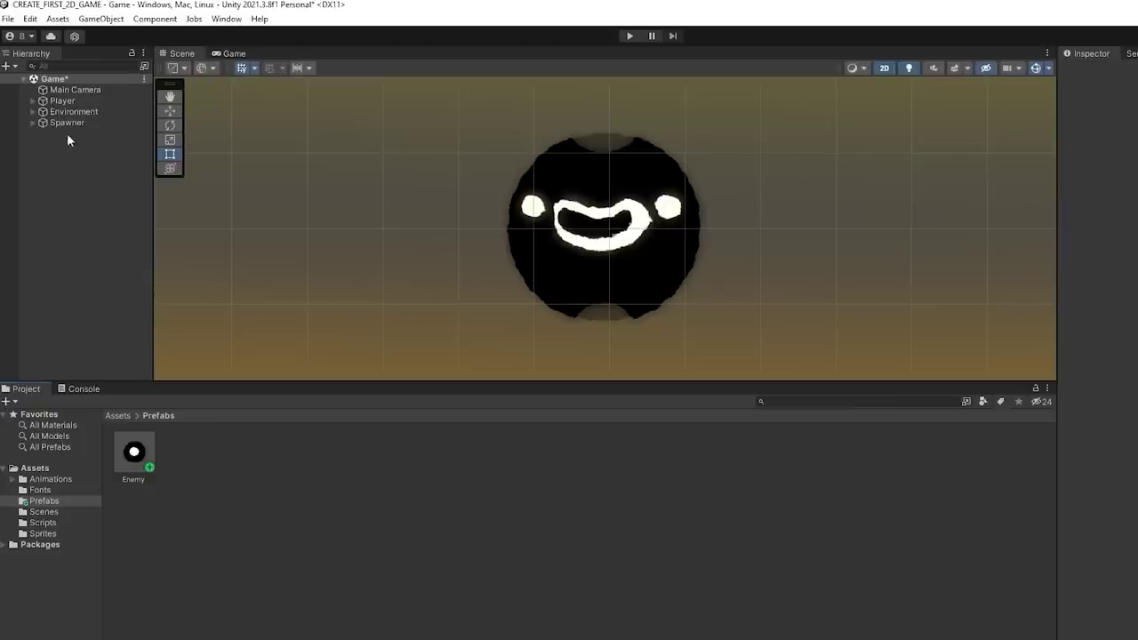
Add a Circle Collider 2D component to the Player object.
left_click(40, 469)
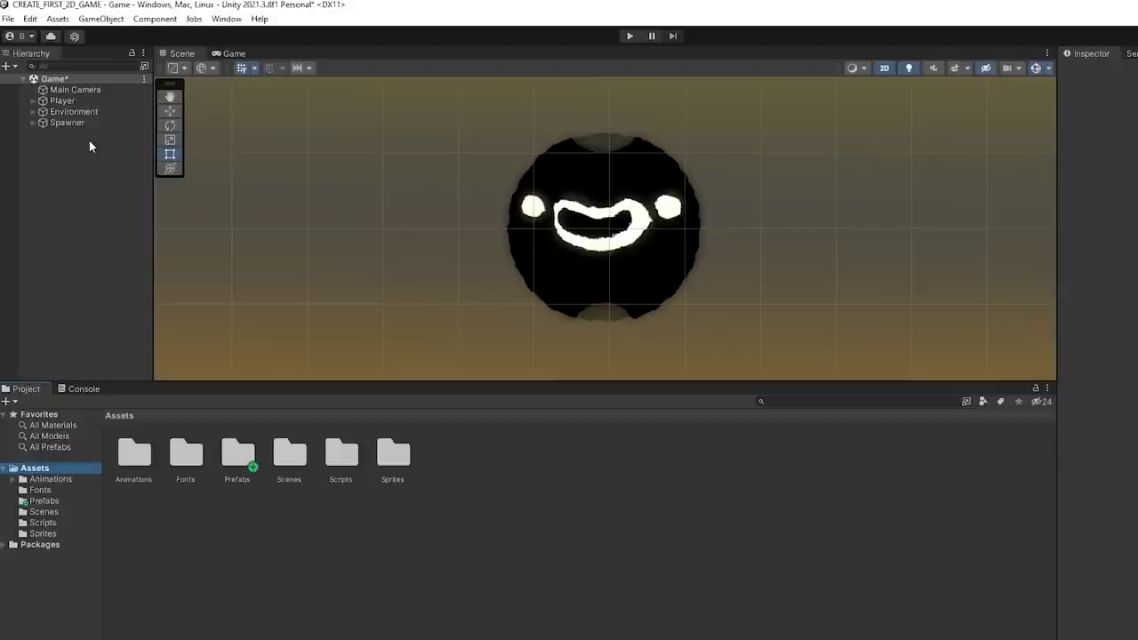
left_click(88, 103)
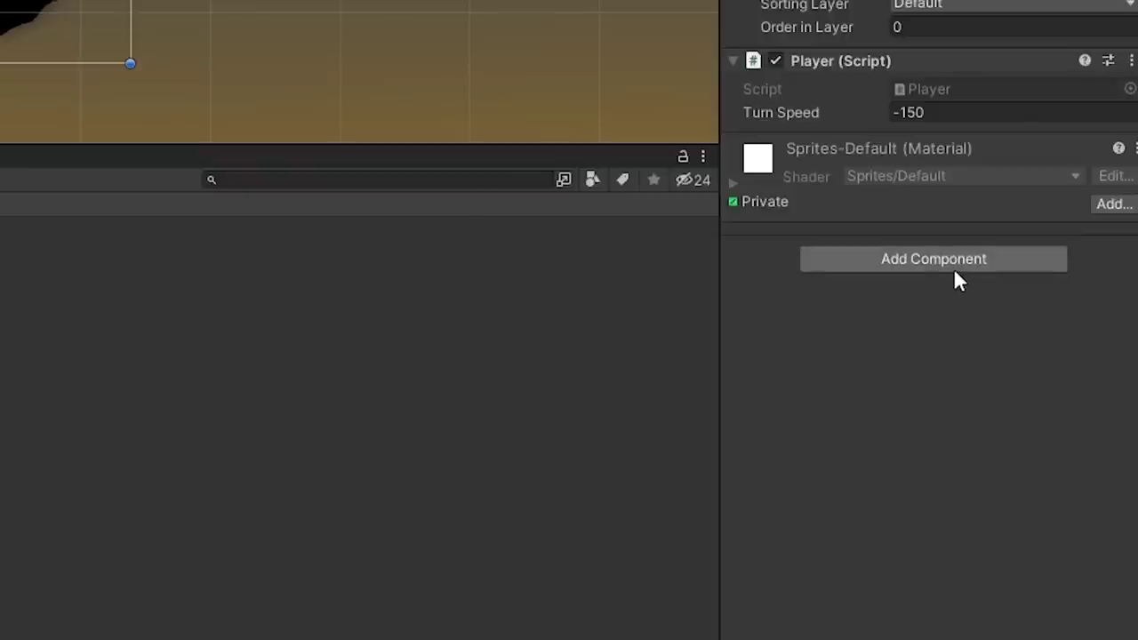
left_click(953, 267)
type("circl")
key("Up")
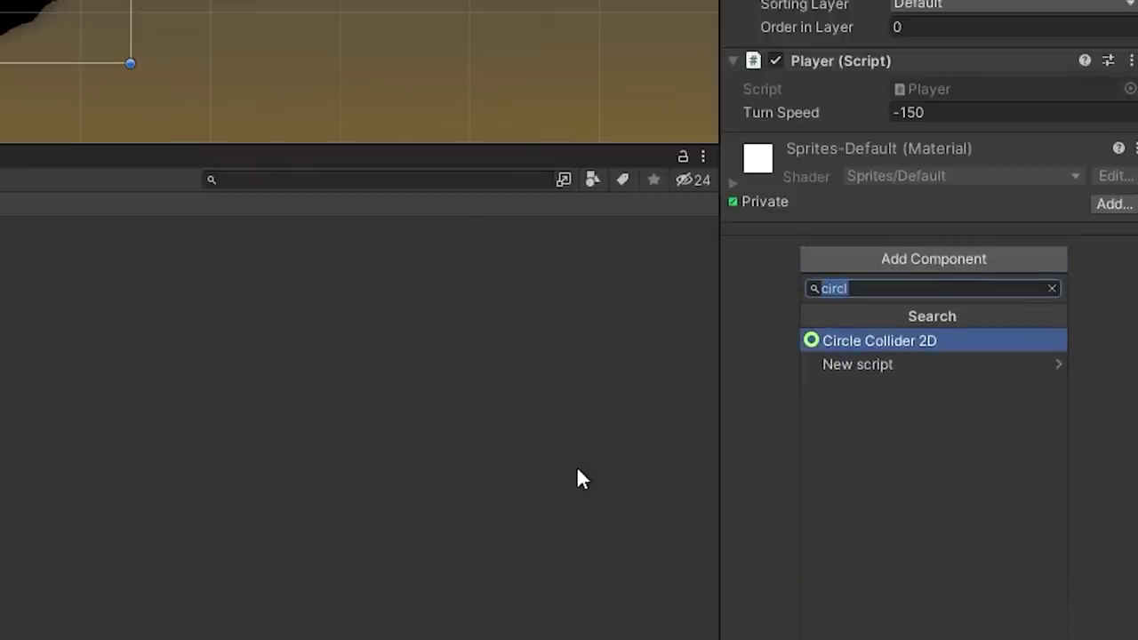
key("Return")
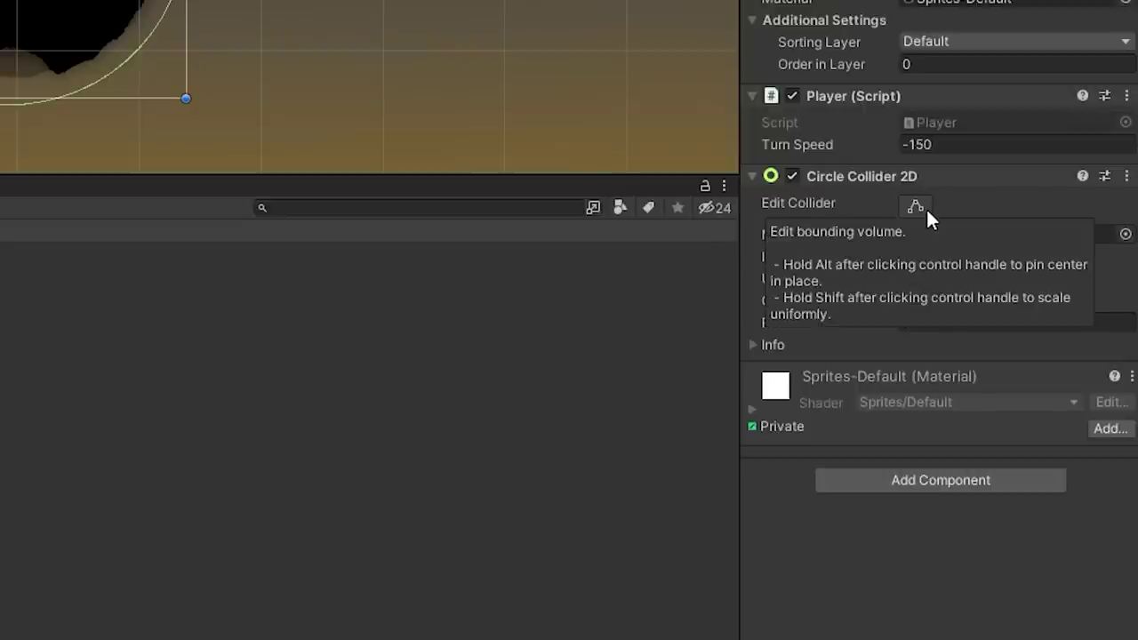
Shrink the Player's collider radius to fit its round sprite, then search Circle Collider for the Enemy prefab.
left_click(1137, 400)
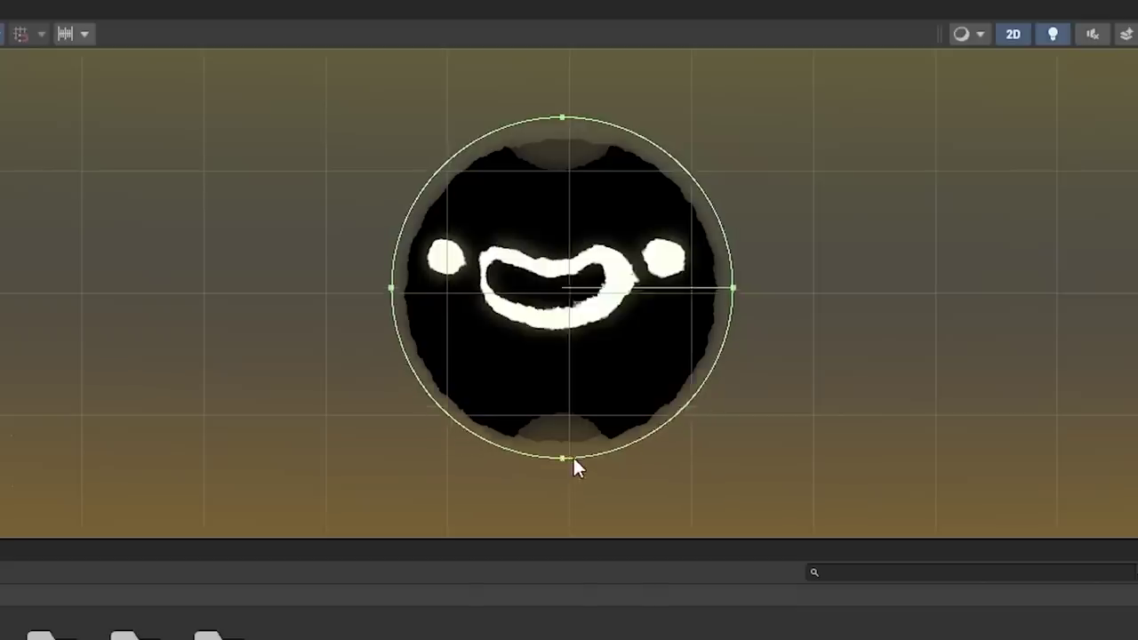
left_click_drag(574, 465, 558, 431)
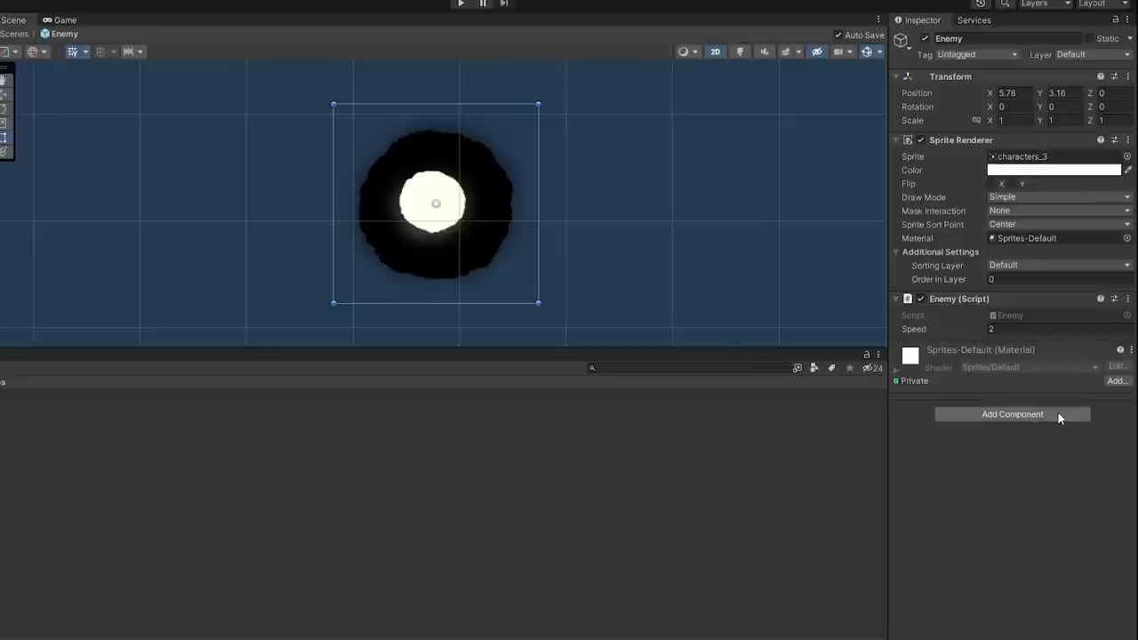
left_click(1057, 413)
type("circl")
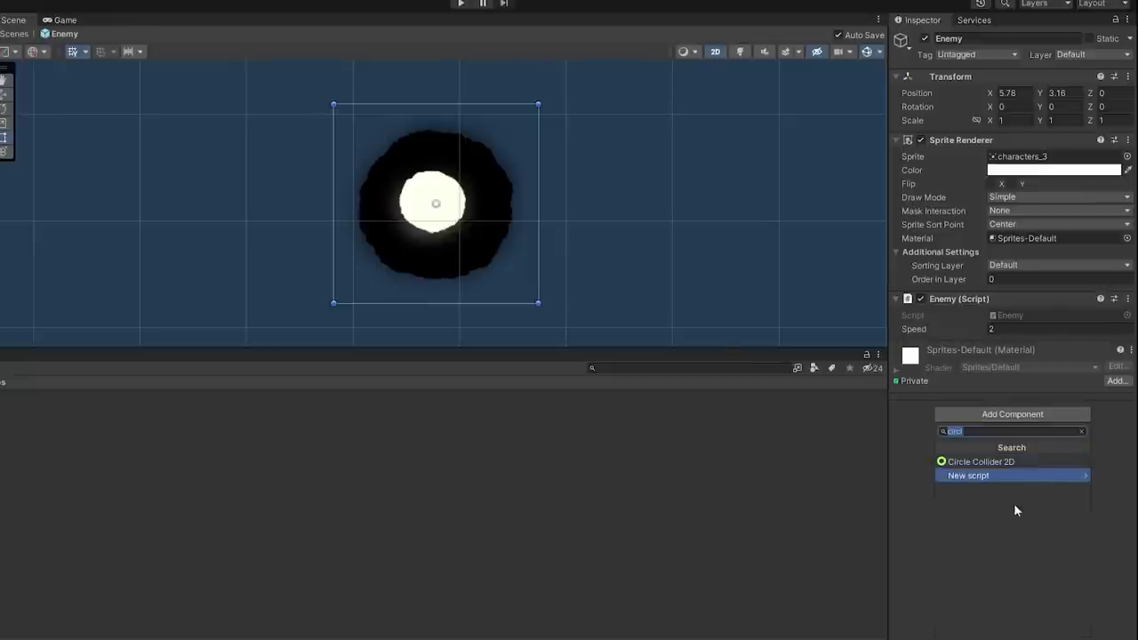
type("e")
Add a trigger Circle Collider 2D to the Enemy prefab and return to the Game scene.
key("Return")
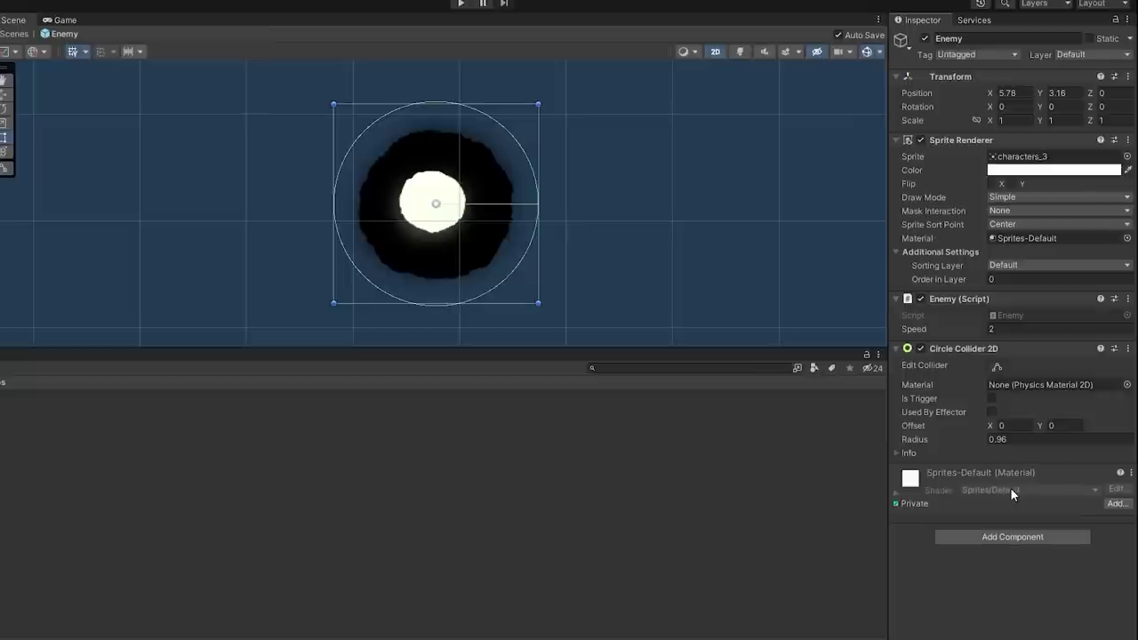
left_click(993, 398)
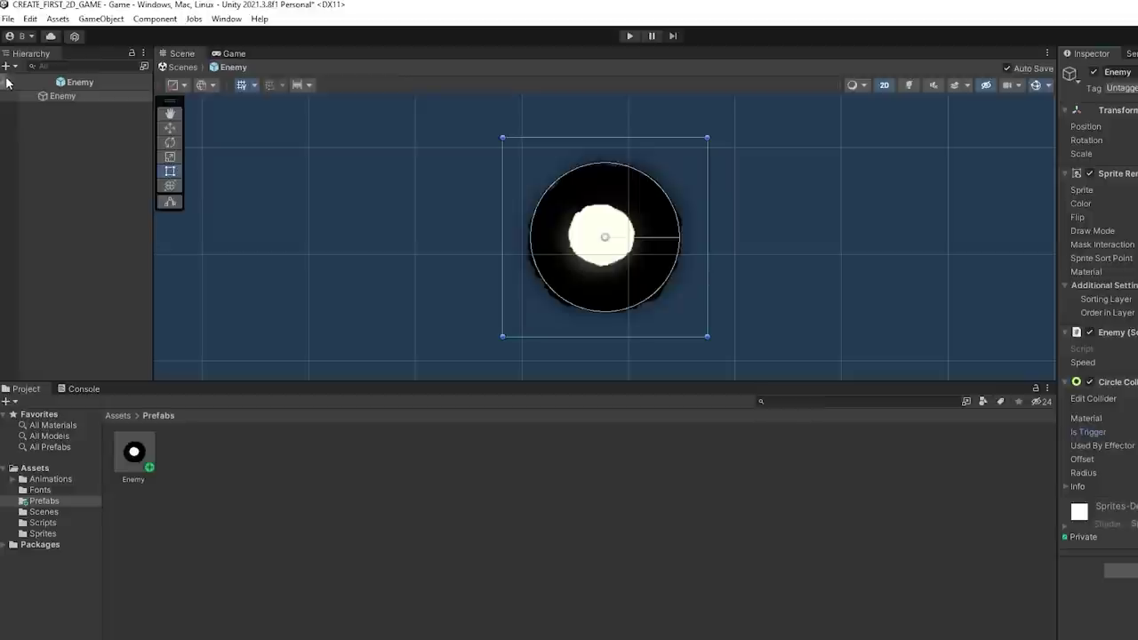
left_click(18, 80)
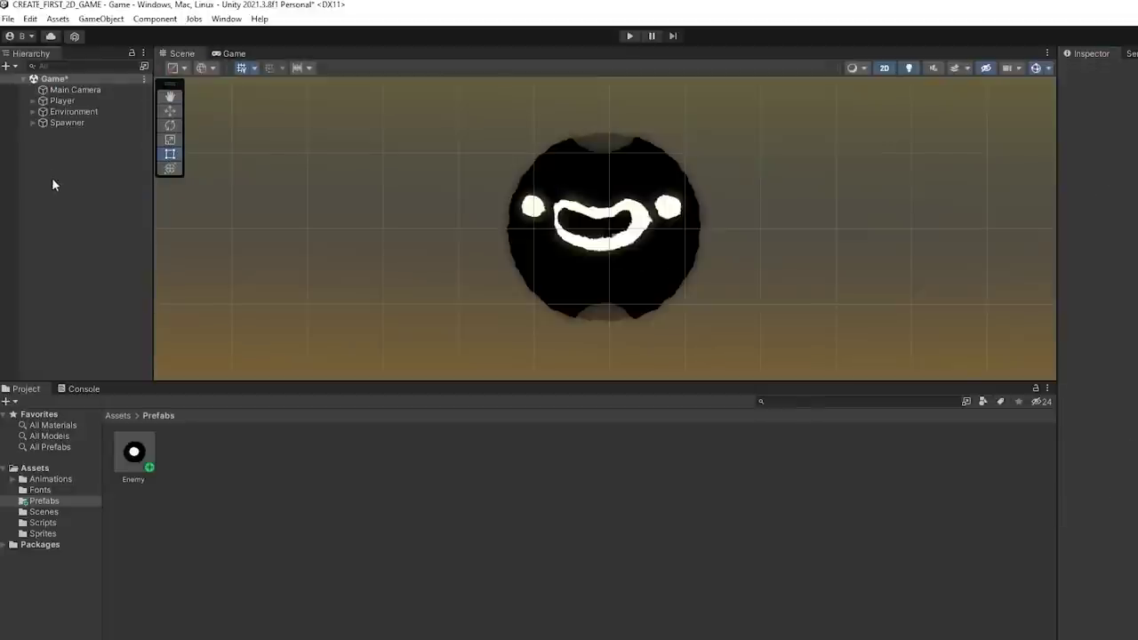
Add Circle Collider 2D components to Hole (1) and Hole (2) under Player.
left_click(33, 101)
left_click(65, 112)
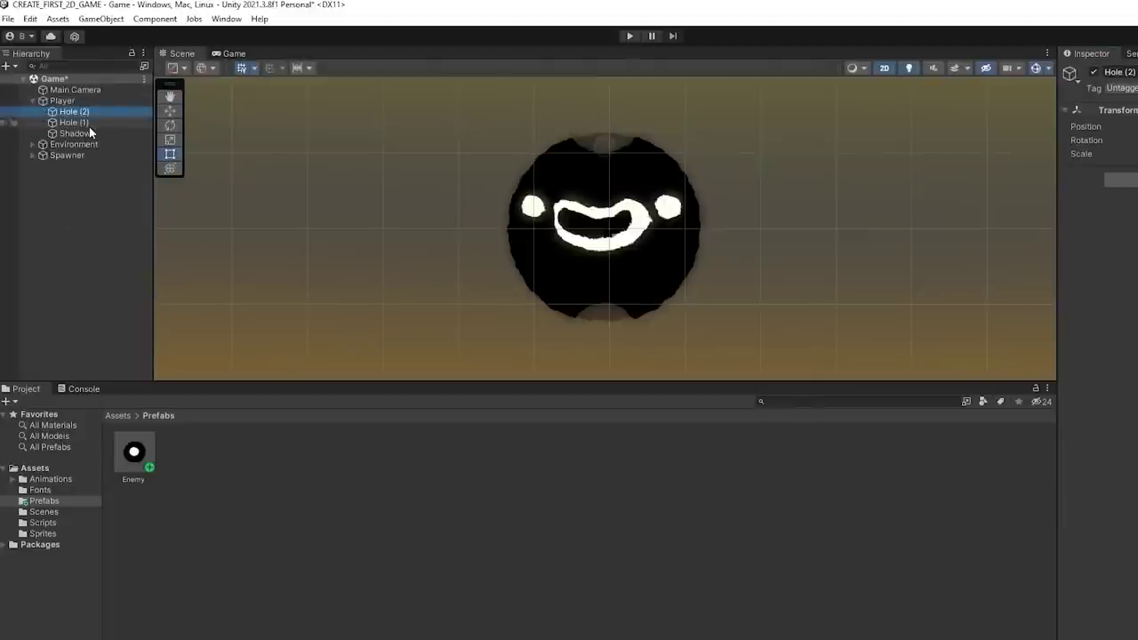
left_click(74, 123, "shift")
left_click(1120, 179)
type("cir")
key("Return")
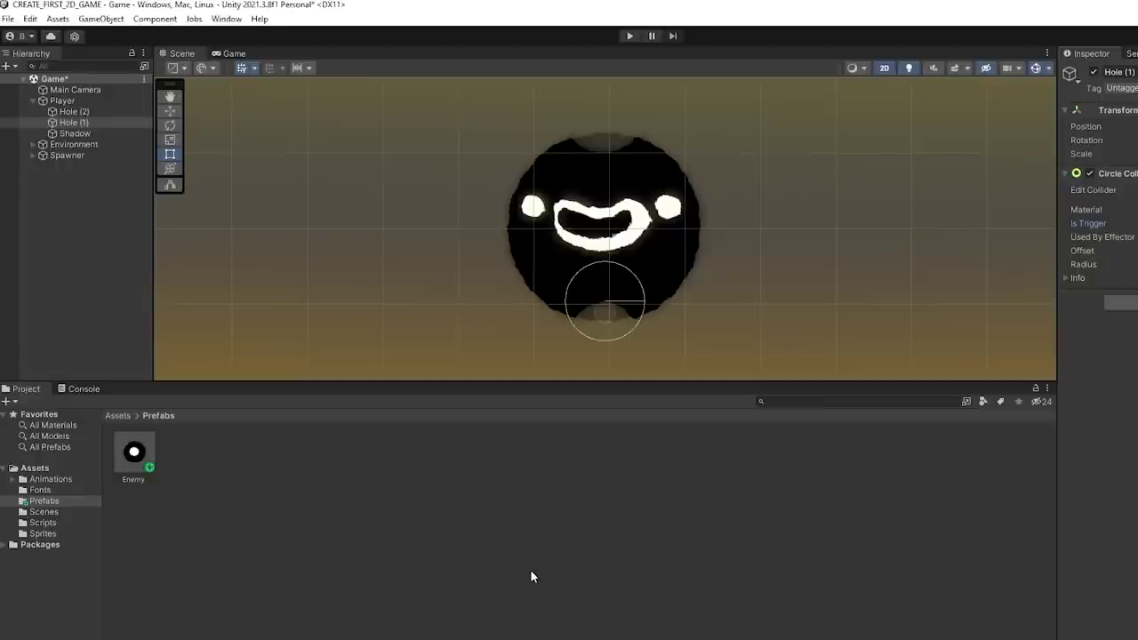
left_click(100, 110, "ctrl")
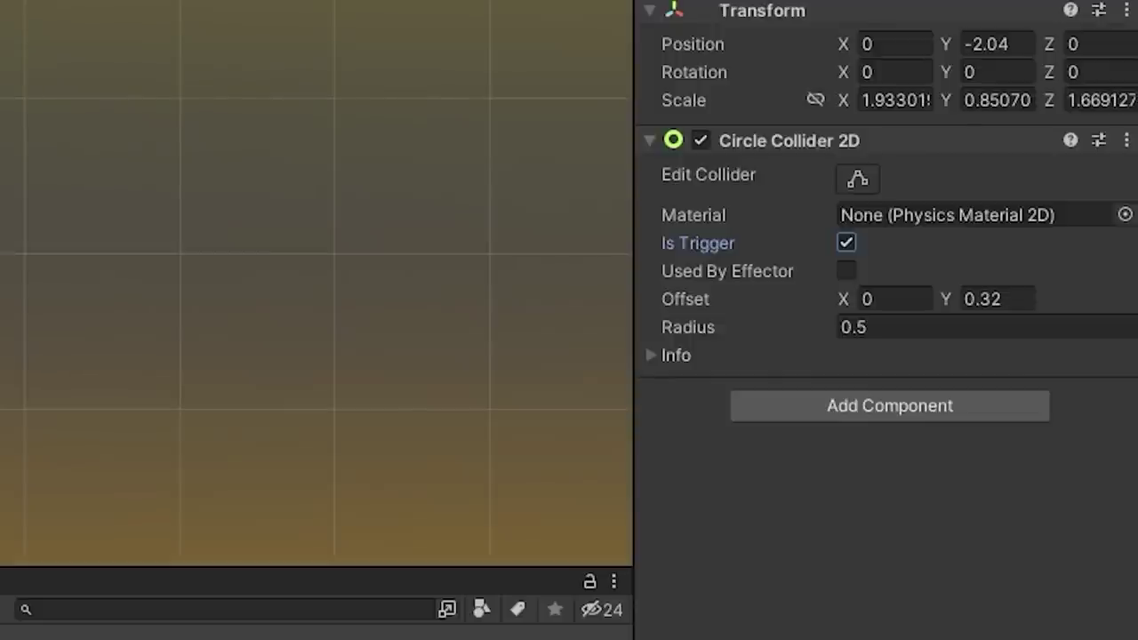
left_click(71, 104)
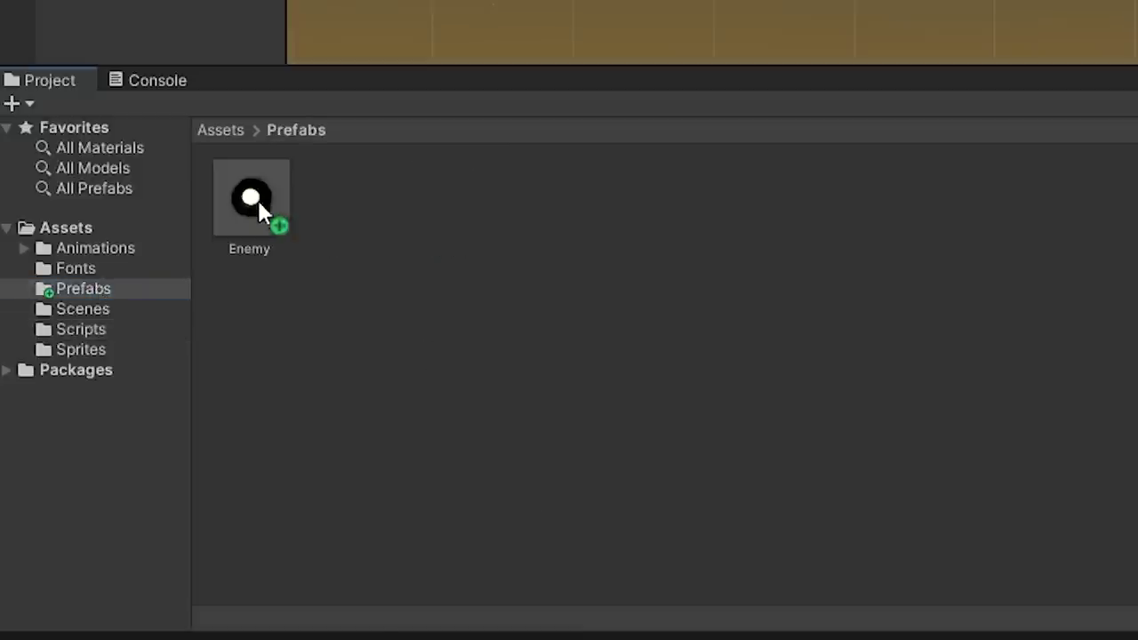
Give the Enemy prefab a Rigidbody 2D with Body Type set to Kinematic.
left_click(142, 461)
type("rigi")
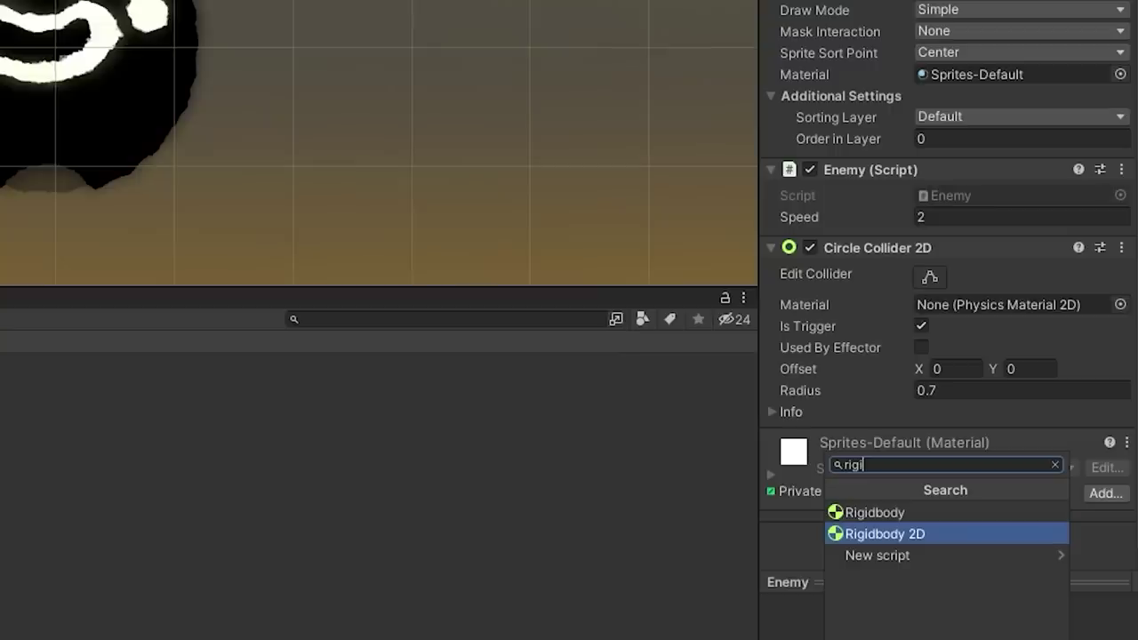
key("Return")
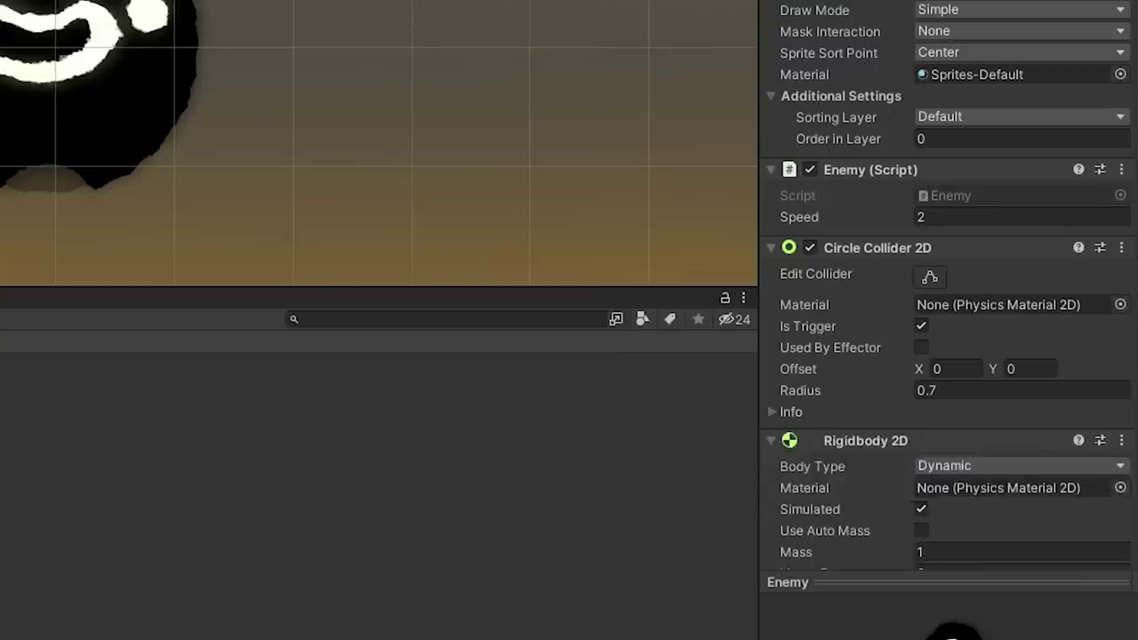
scroll(995, 222, "down", 5)
scroll(980, 252, "down", 1)
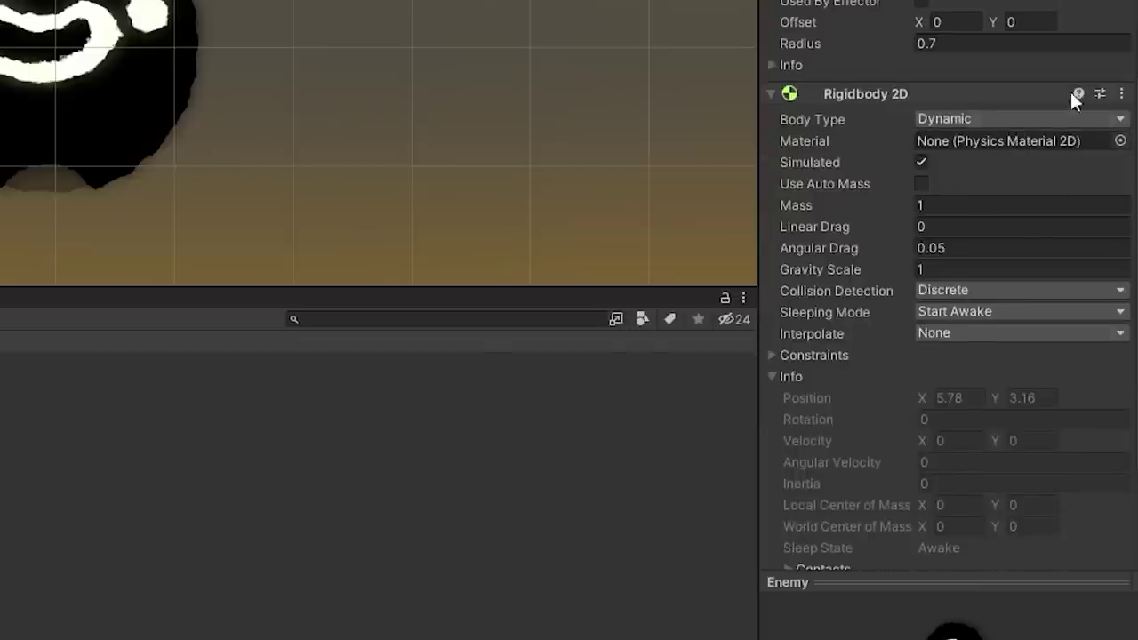
left_click(982, 119)
left_click(984, 166)
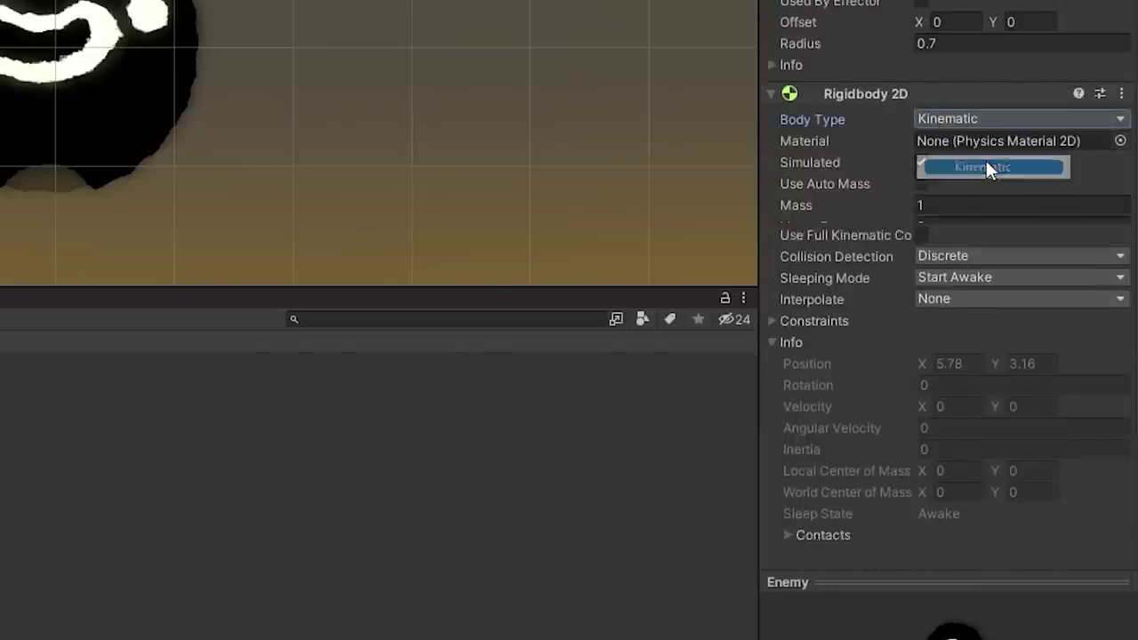
left_click(474, 511)
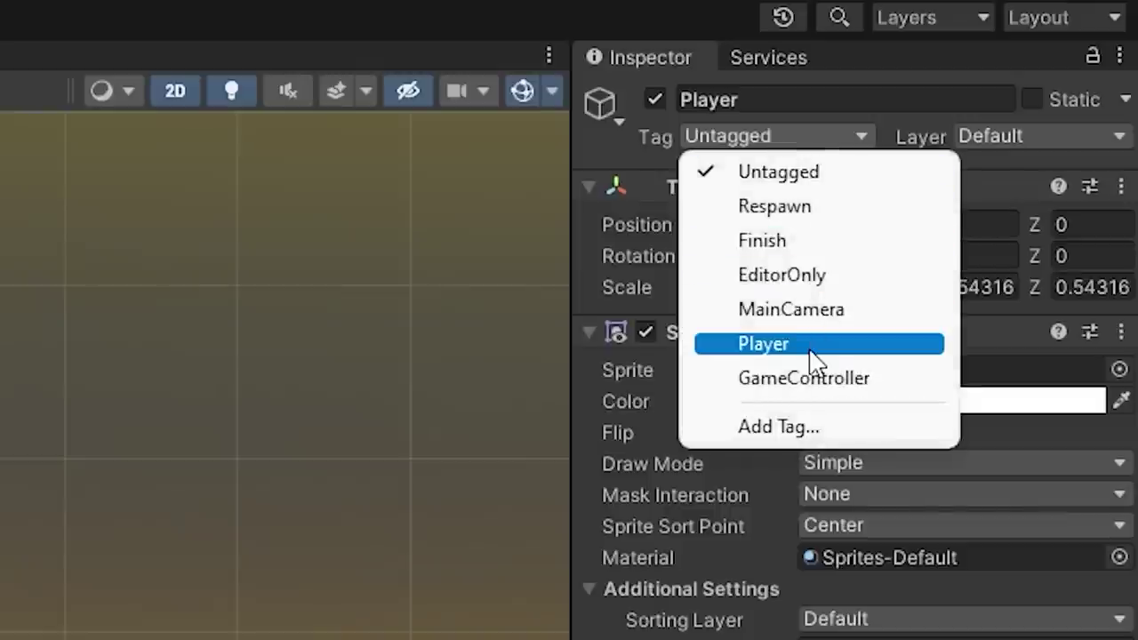
Tag the Player object as Player and select both Hole objects.
left_click(813, 345)
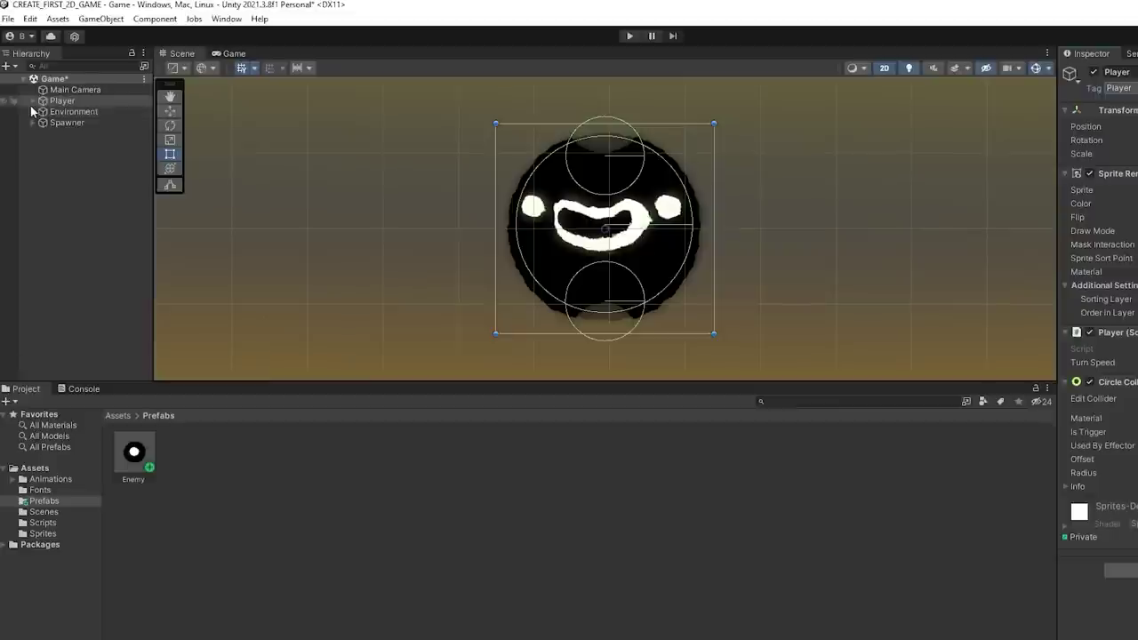
left_click(33, 101)
left_click(74, 111)
left_click(81, 124, "shift")
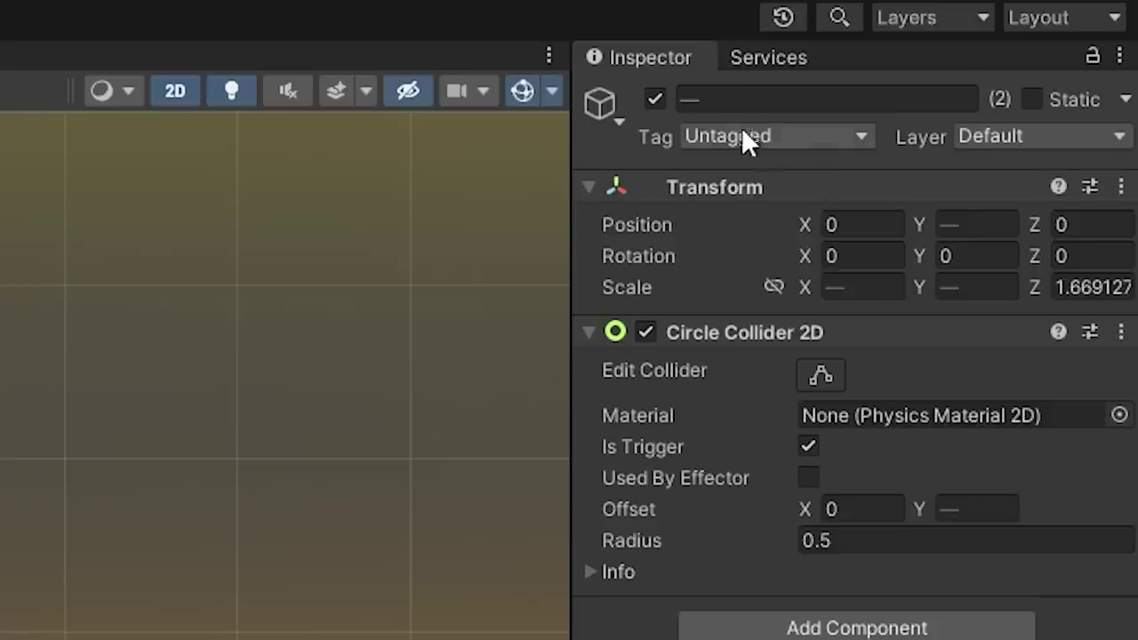
left_click(715, 135)
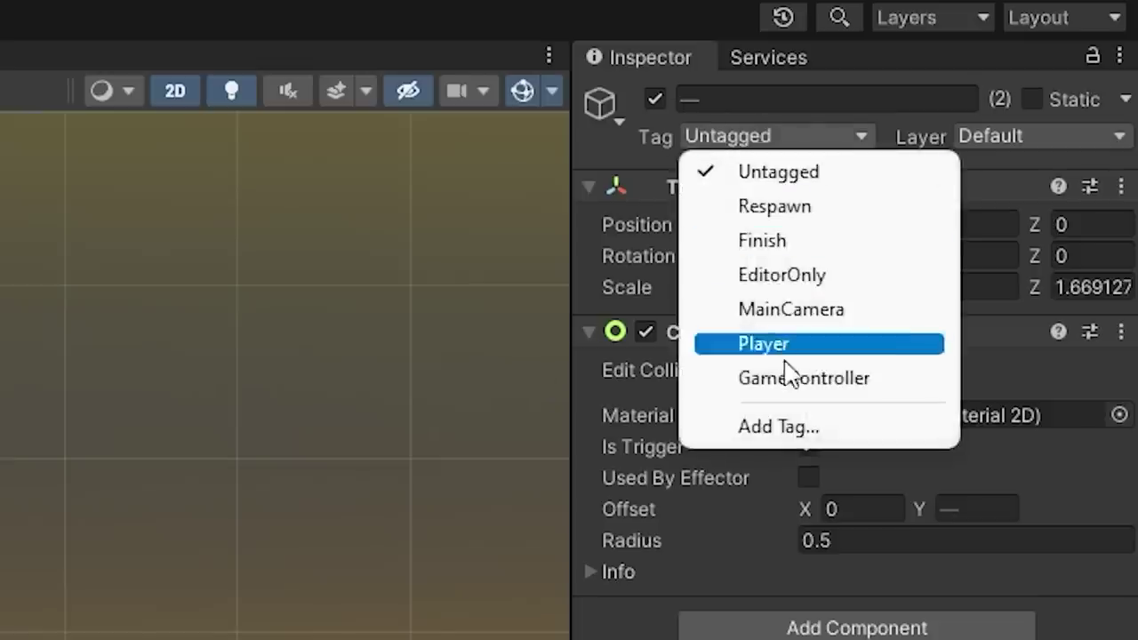
Create new Hole and Enemy tags in the tag list.
left_click(789, 428)
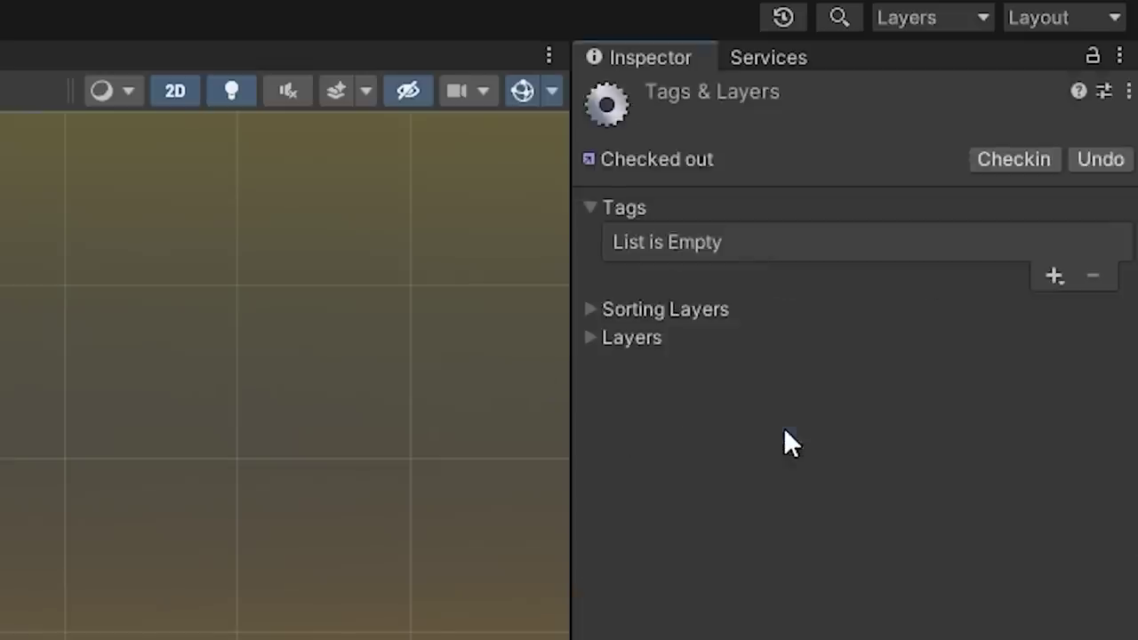
left_click(1052, 276)
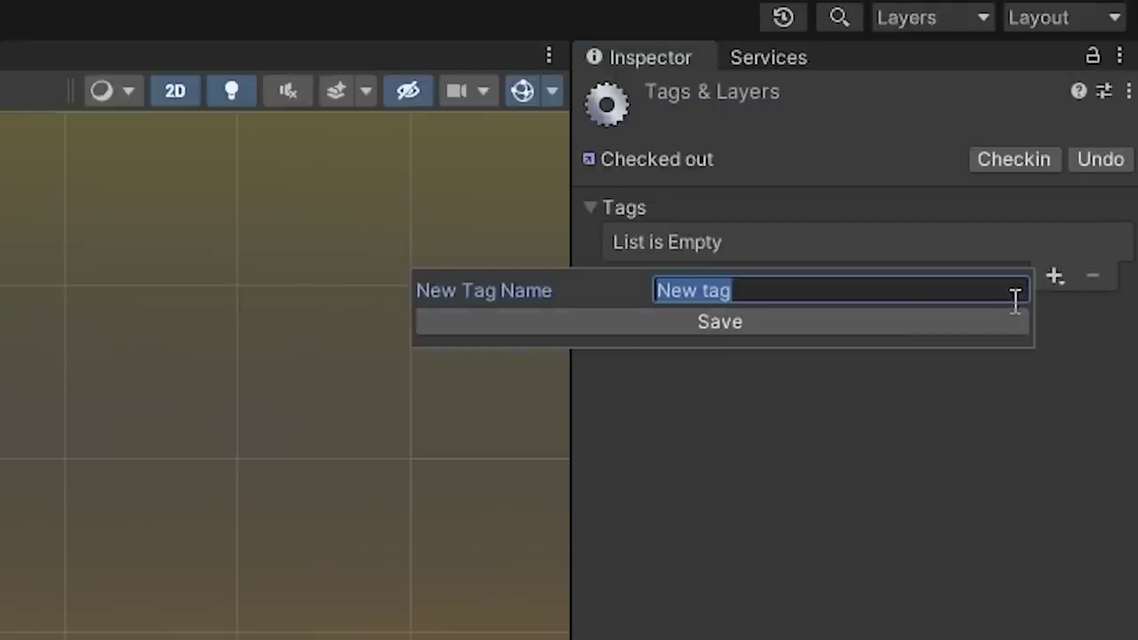
type("Hole")
key("Return")
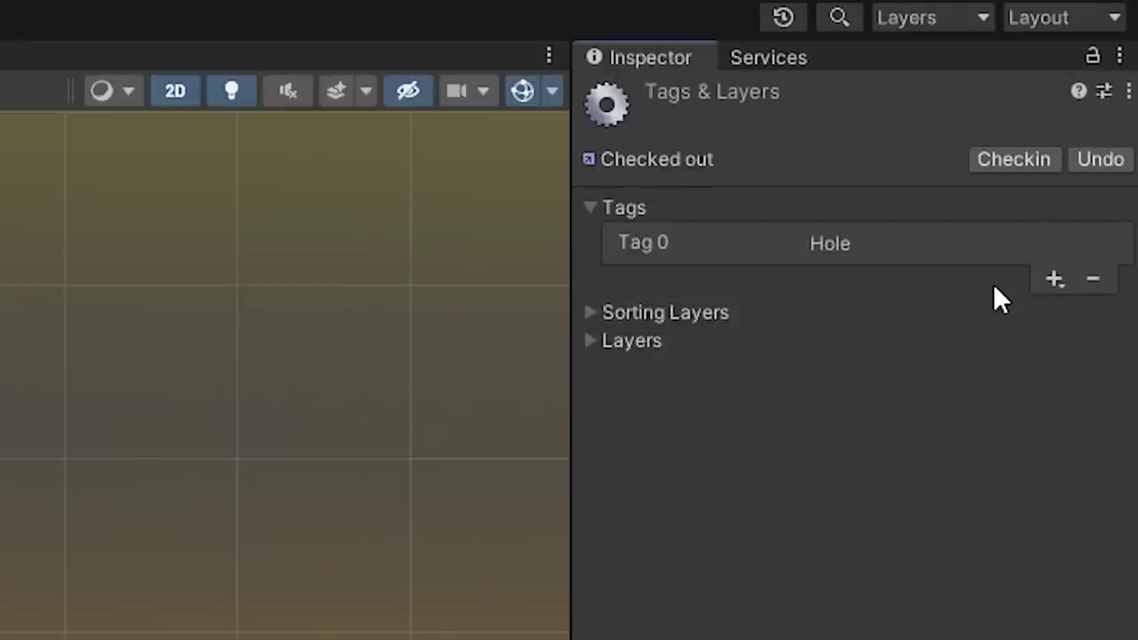
left_click(1053, 277)
type("Enemy")
key("Return")
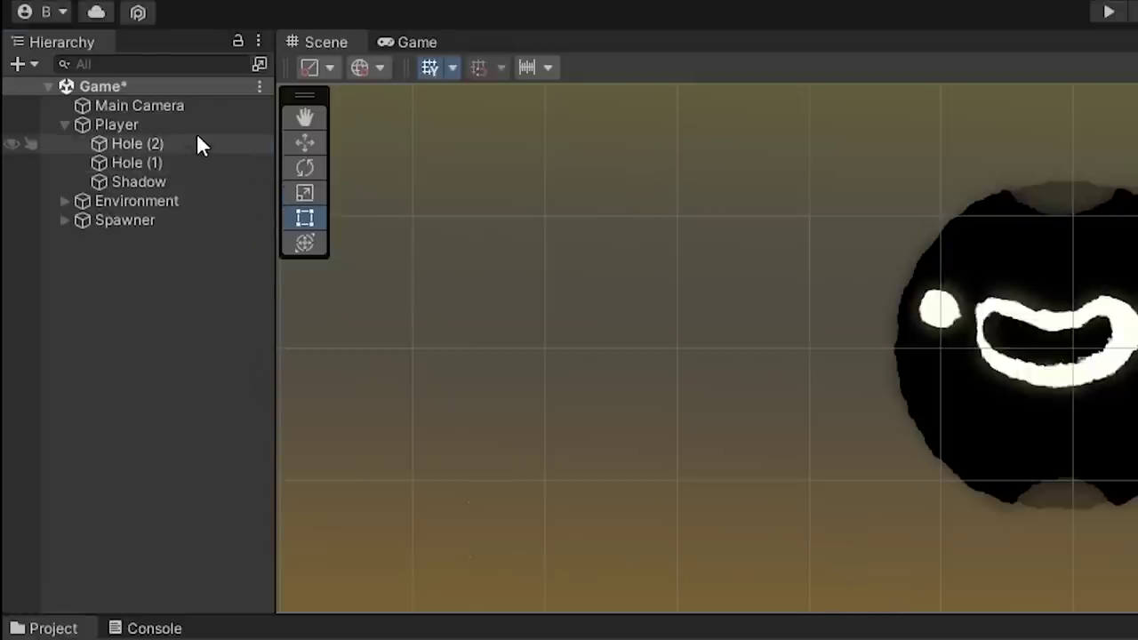
Tag Hole (1) and Hole (2) as Hole.
left_click(191, 142)
left_click(171, 165, "ctrl")
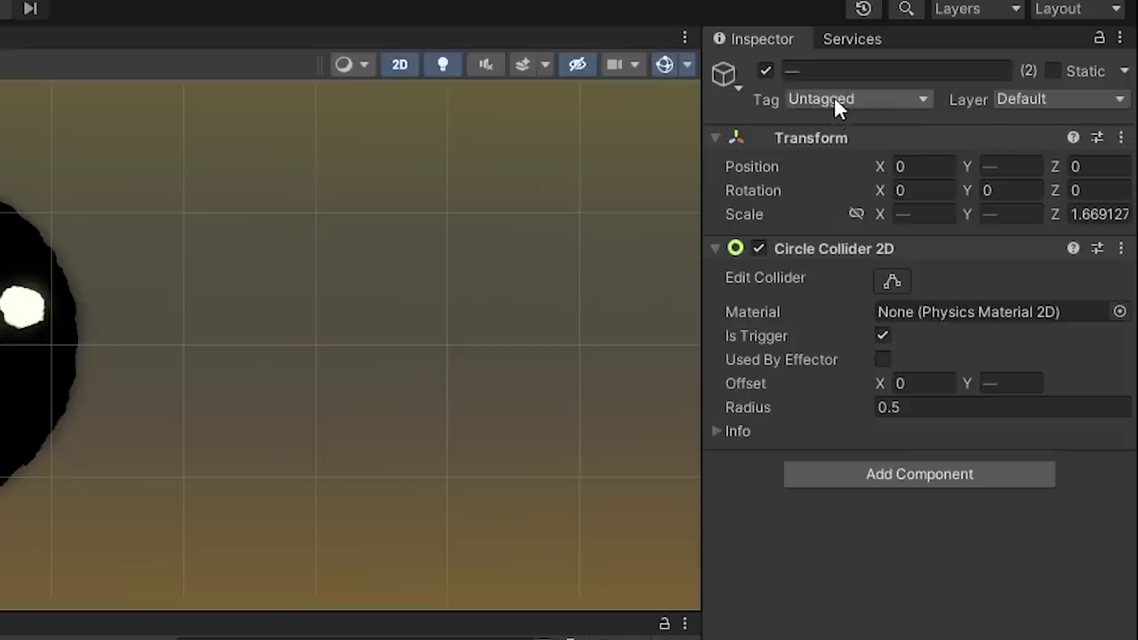
left_click(834, 98)
left_click(835, 310)
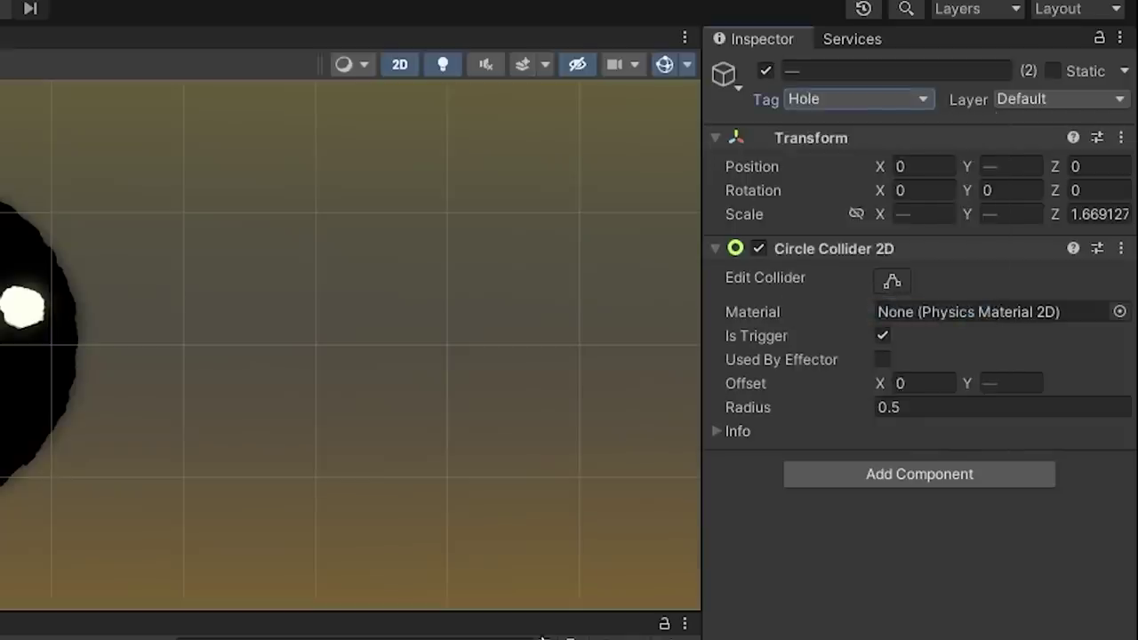
Tag the Enemy prefab as Enemy and open the Enemy script.
double_click(422, 237)
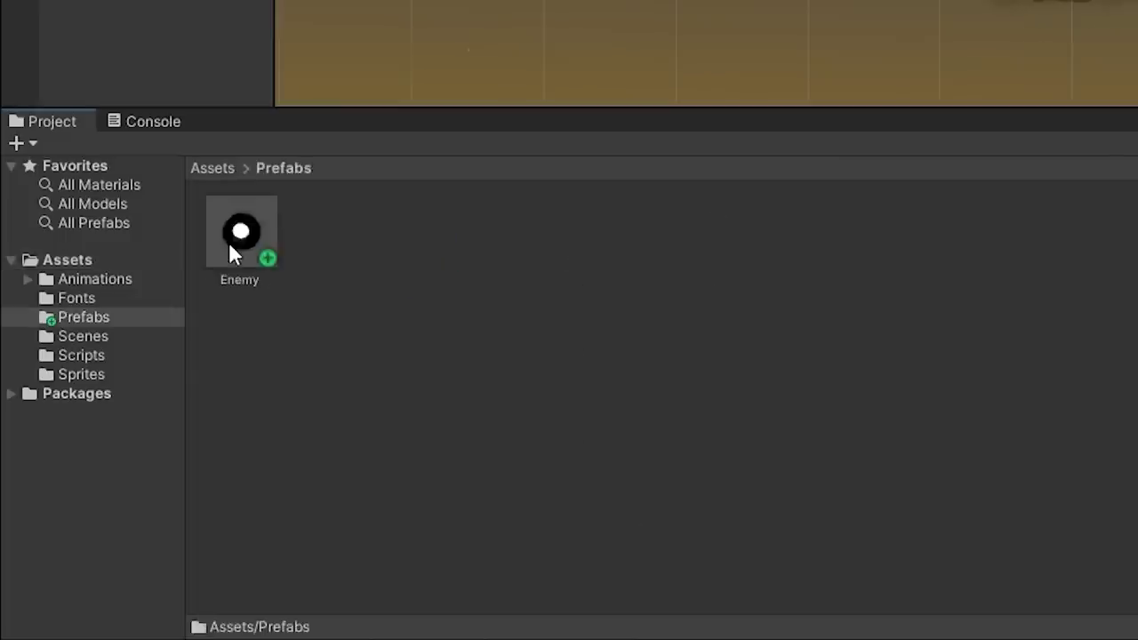
left_click(229, 242)
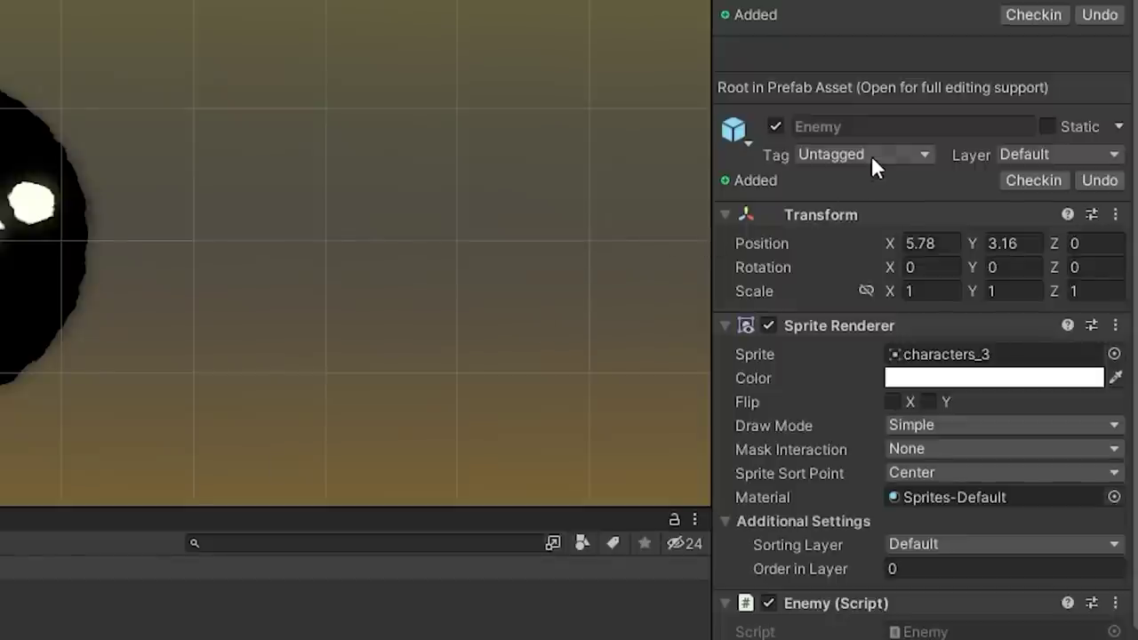
left_click(871, 156)
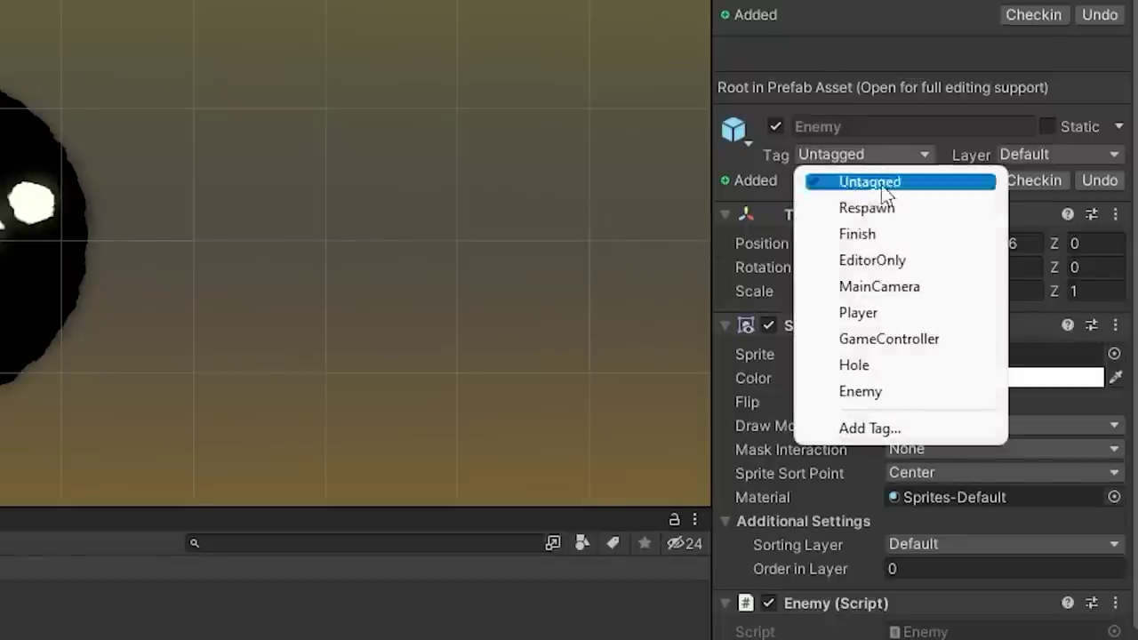
left_click(860, 391)
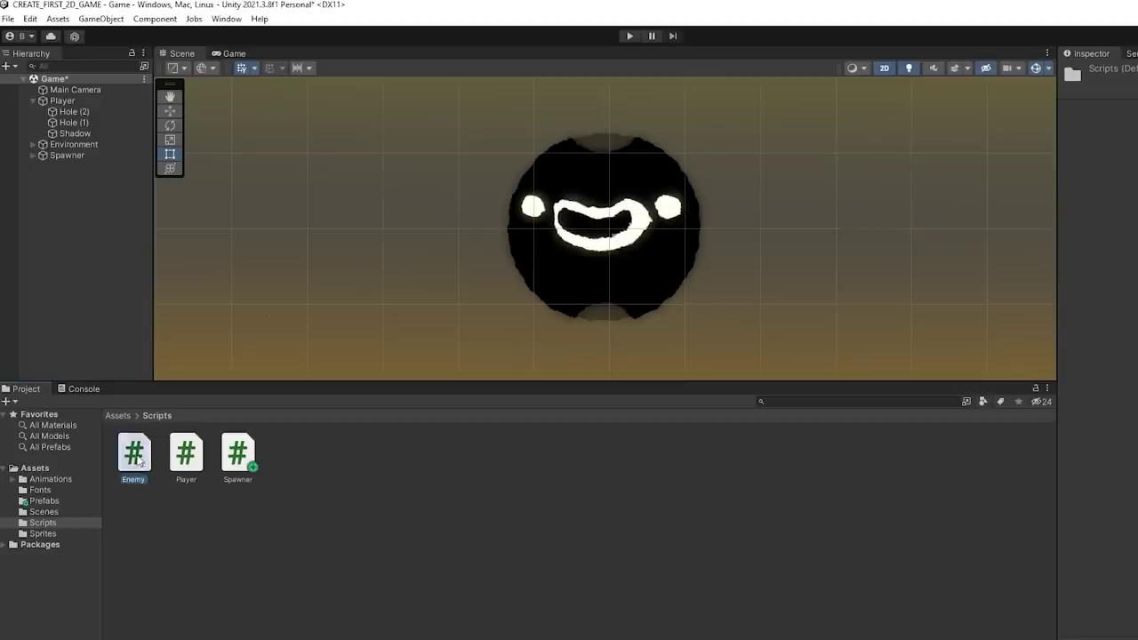
double_click(133, 451)
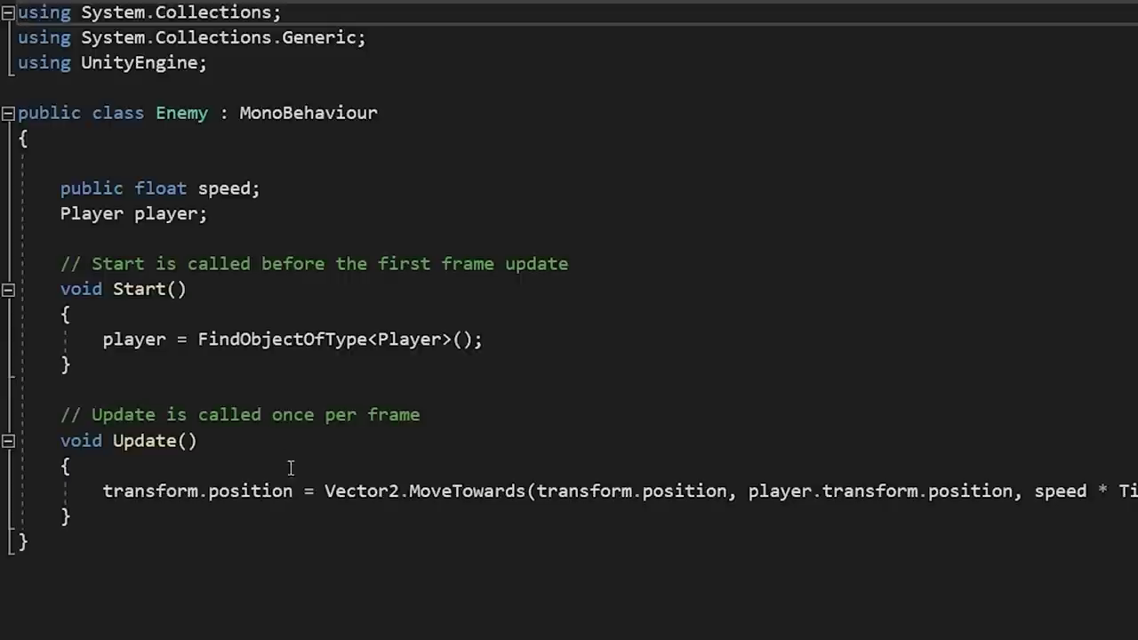
Add an empty OnTriggerEnter2D(Collider2D other) method below Update.
left_click(115, 513)
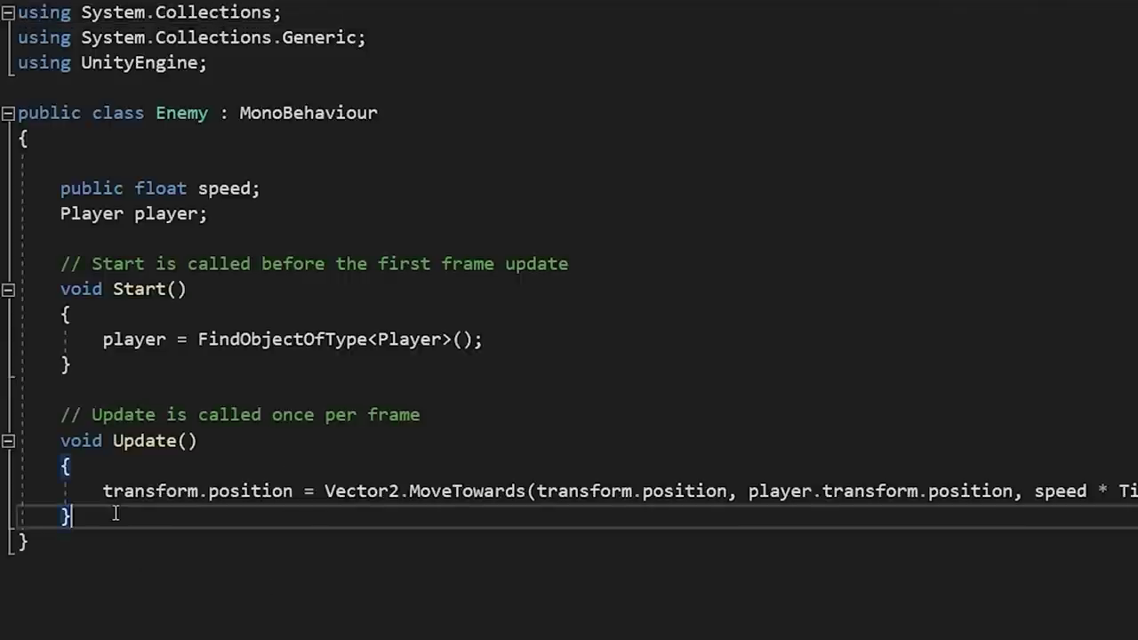
key("Return")
key("Return")
key("Return")
key("Up")
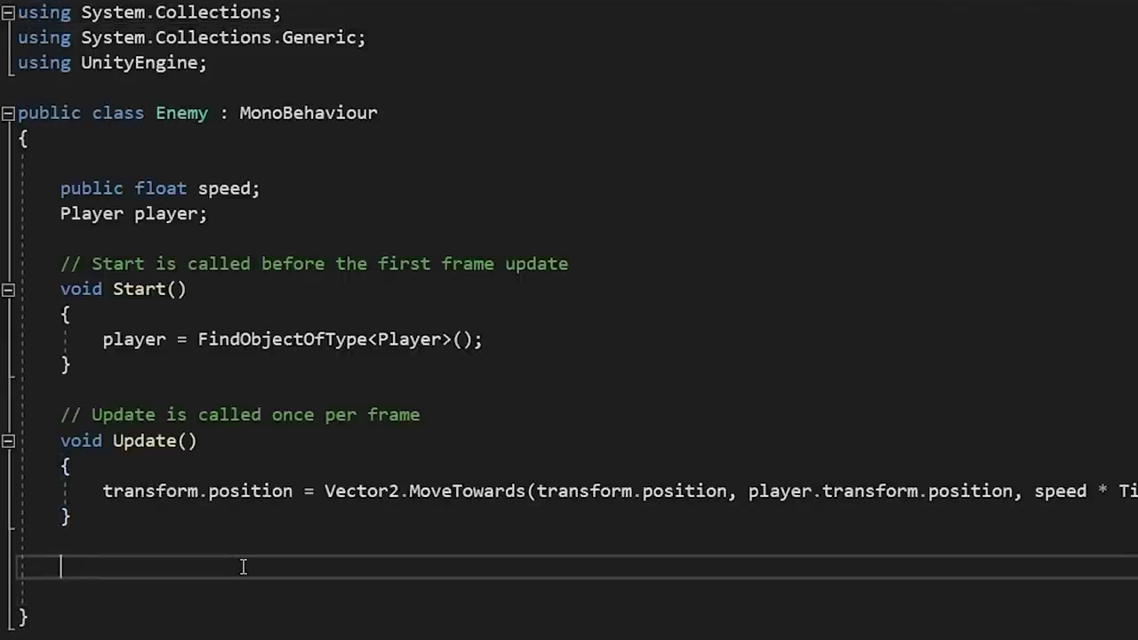
scroll(234, 602, "down", 2)
type("void ")
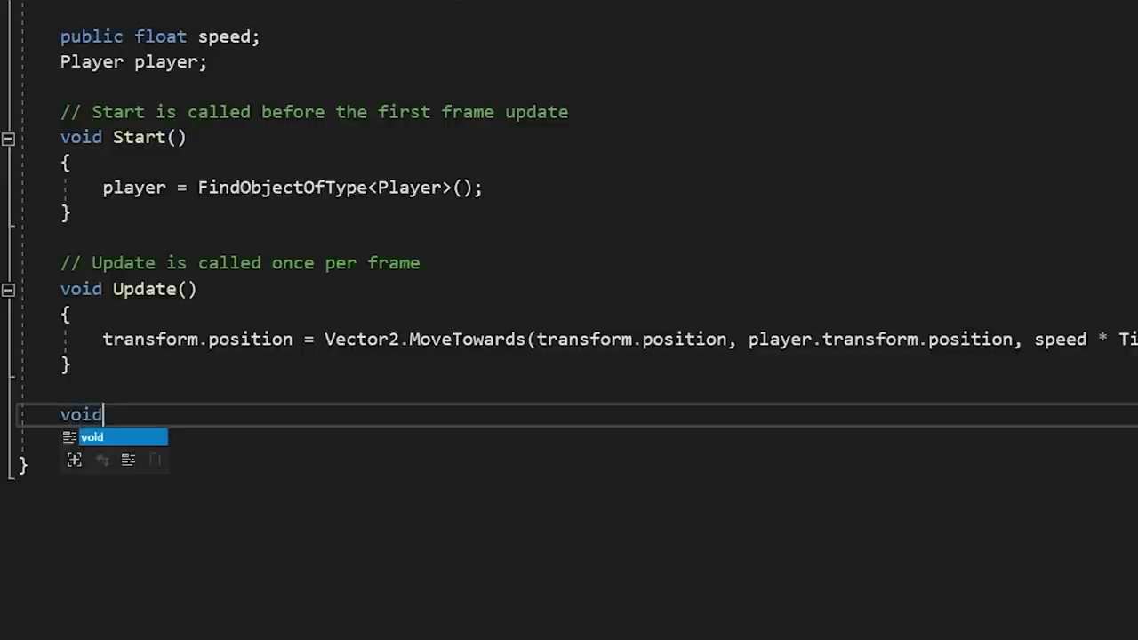
type("OnTriggerEnter2D(Collider2D othe")
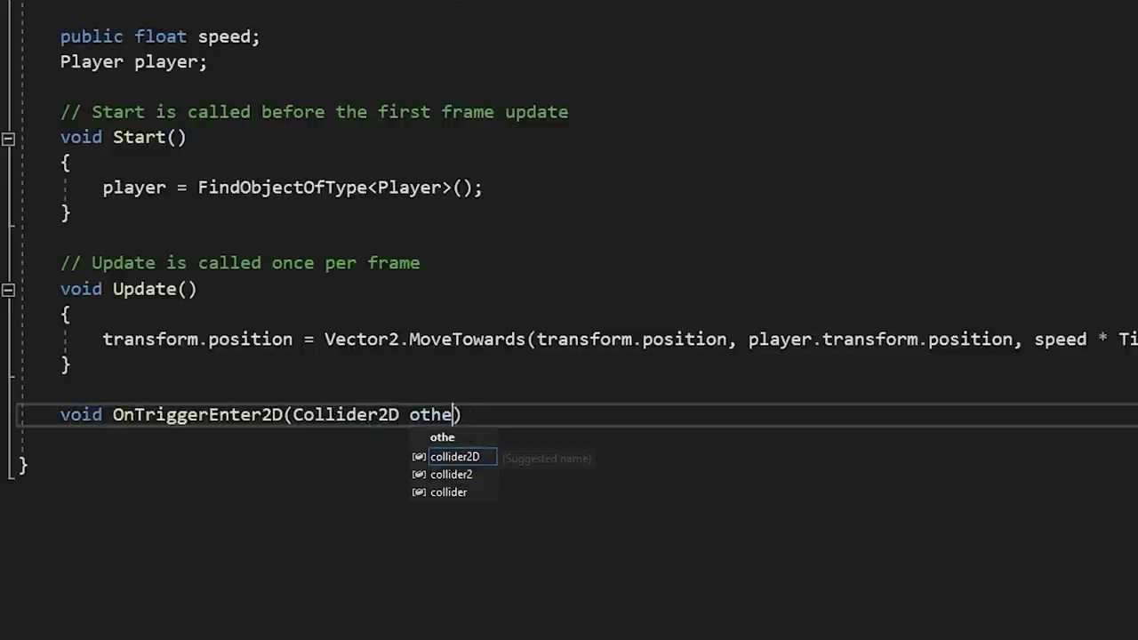
type("r) {")
key("Return")
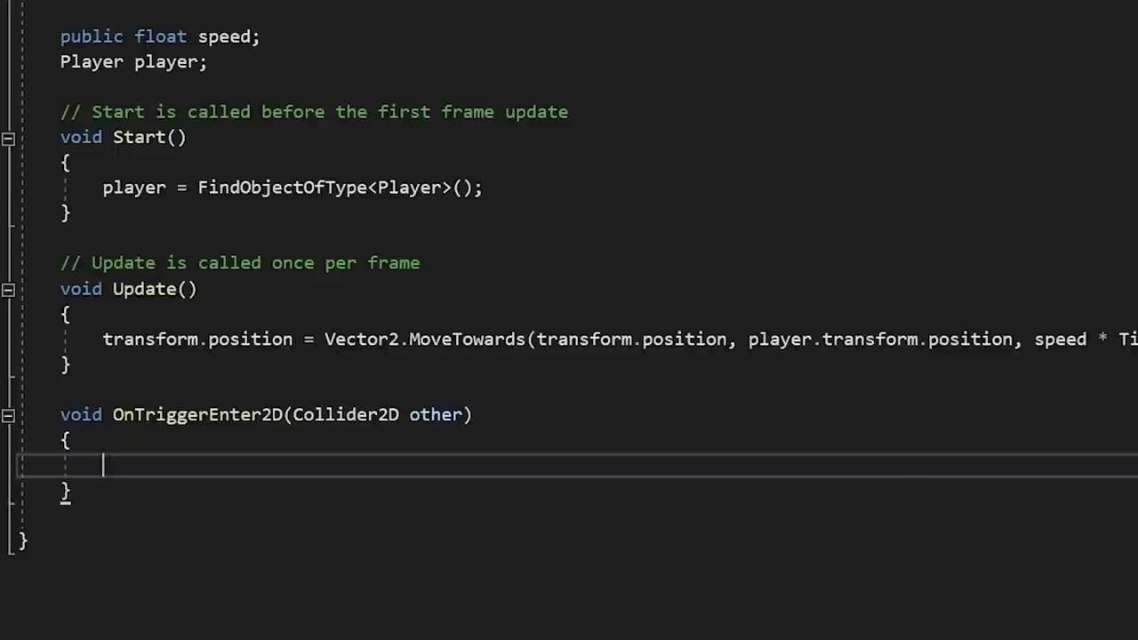
Inside it, call Destroy(gameObject) when other.tag == "Hole".
left_click_drag(463, 415, 296, 418)
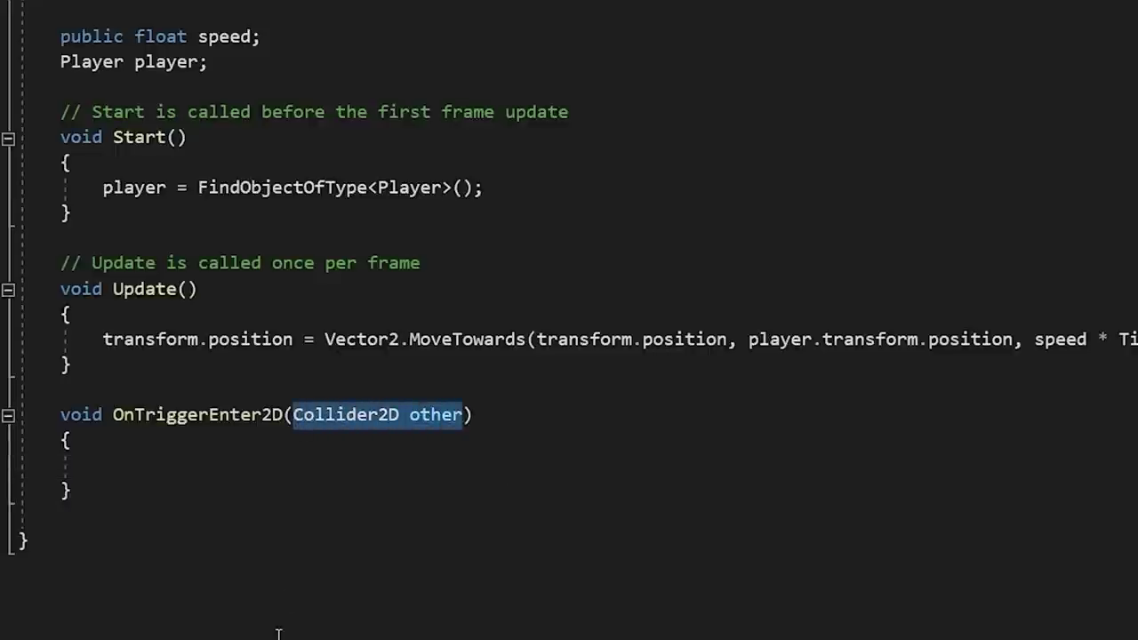
left_click(188, 567)
left_click(74, 448)
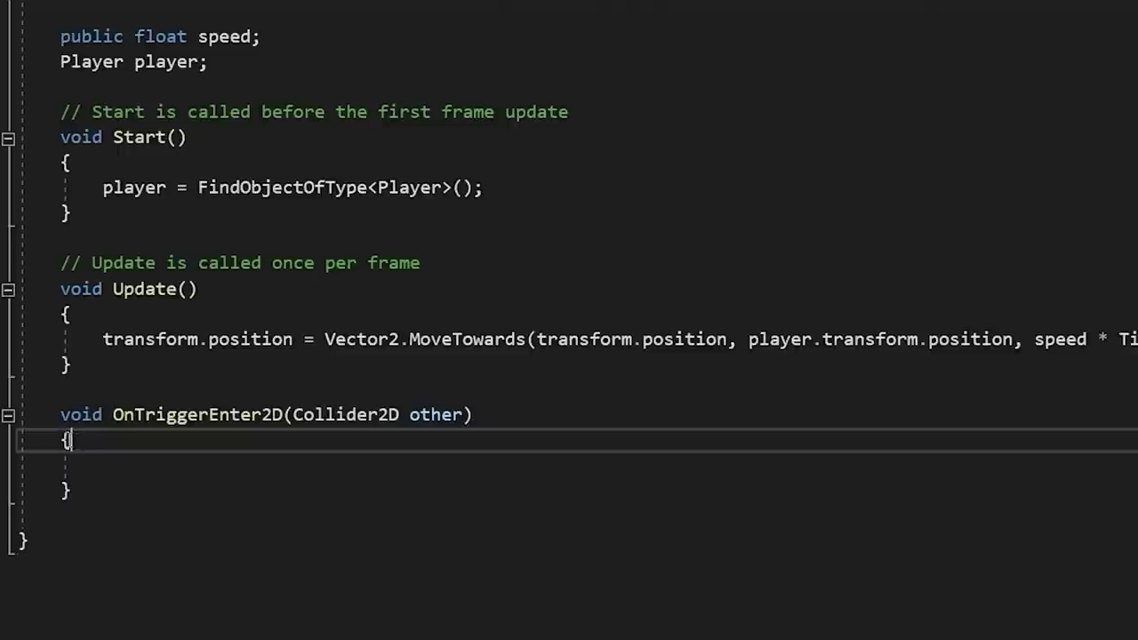
left_click(117, 460)
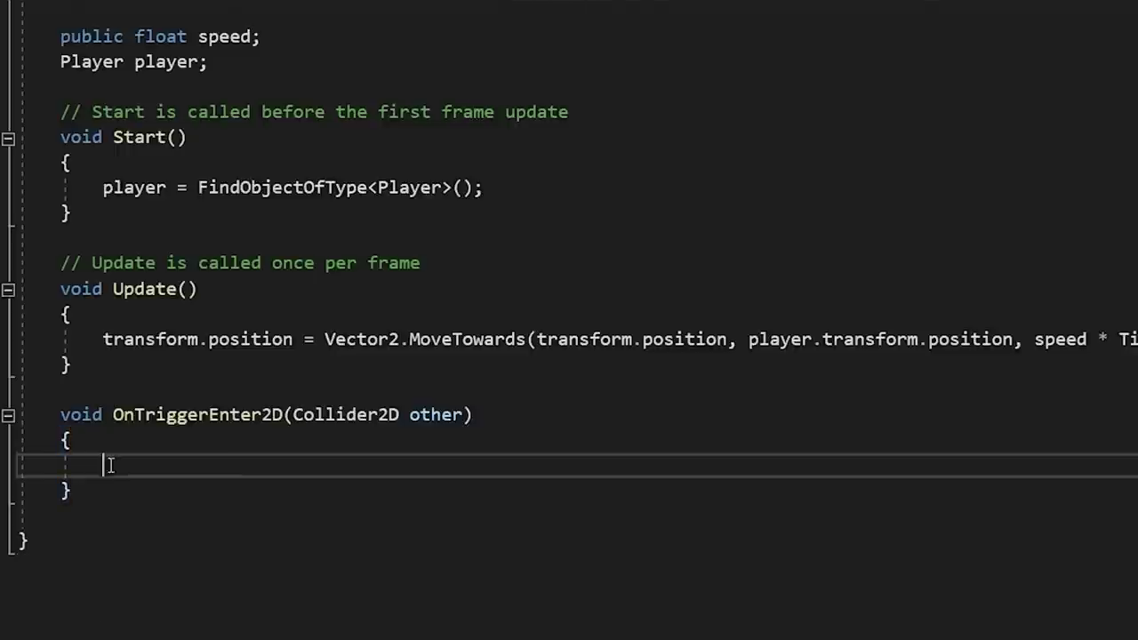
type("if")
key("Tab")
key("Tab")
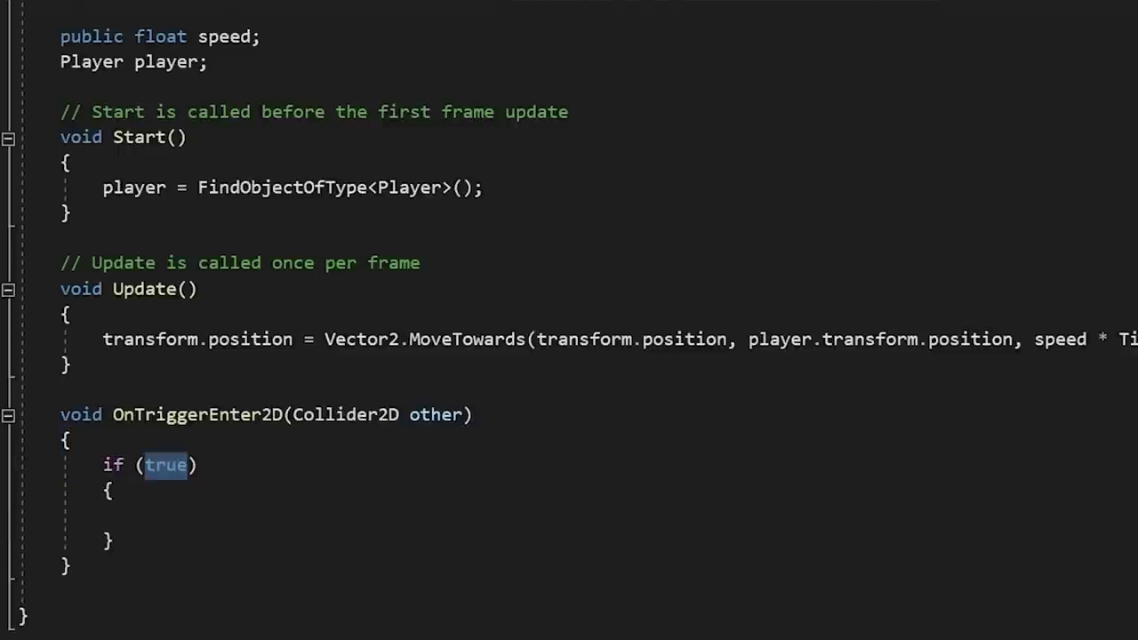
type("other")
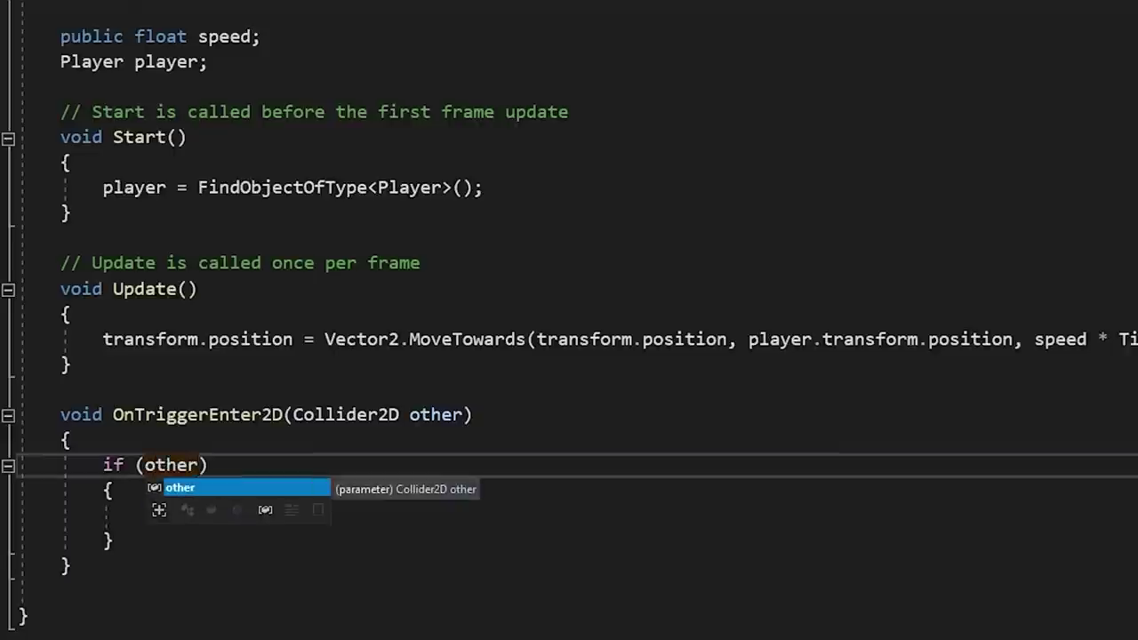
type(".tag == \"Hole")
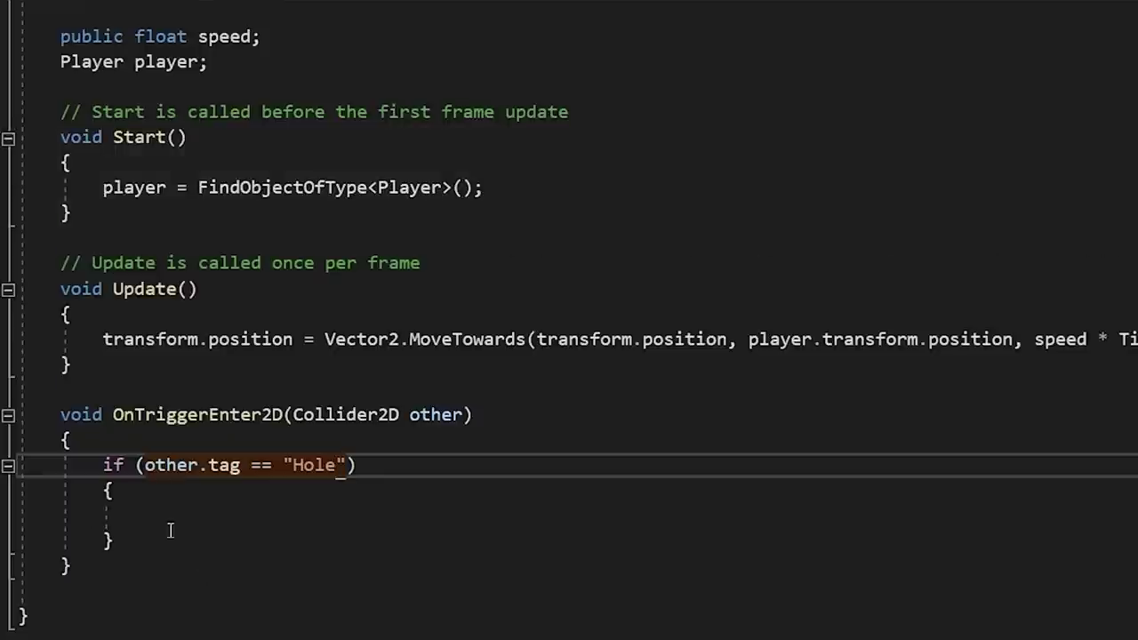
left_click(146, 516)
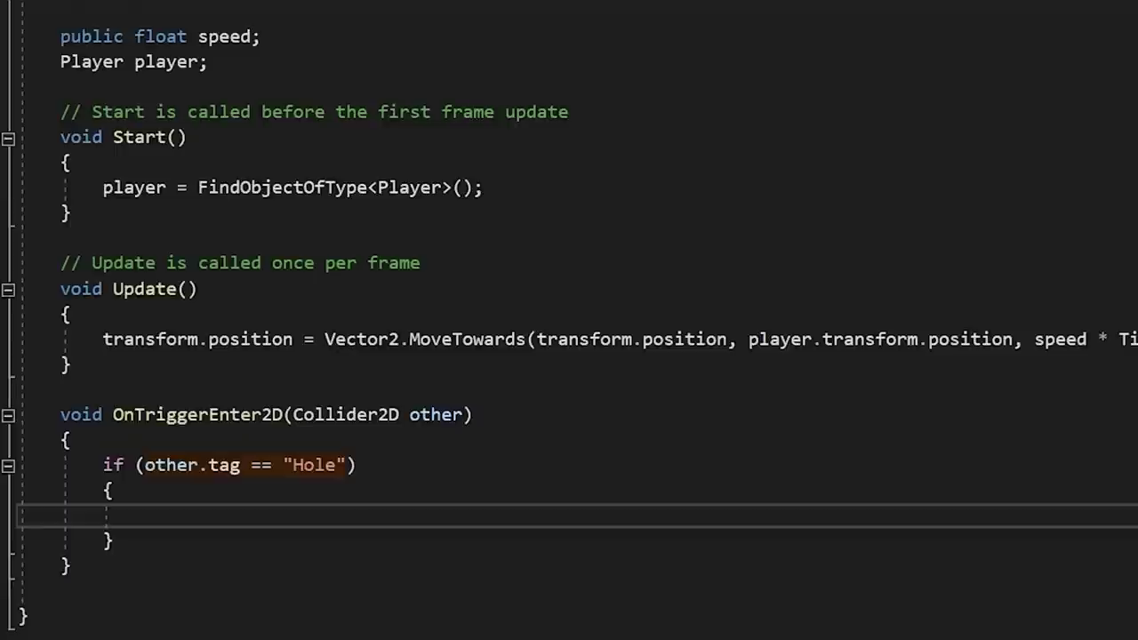
type("Destroy(")
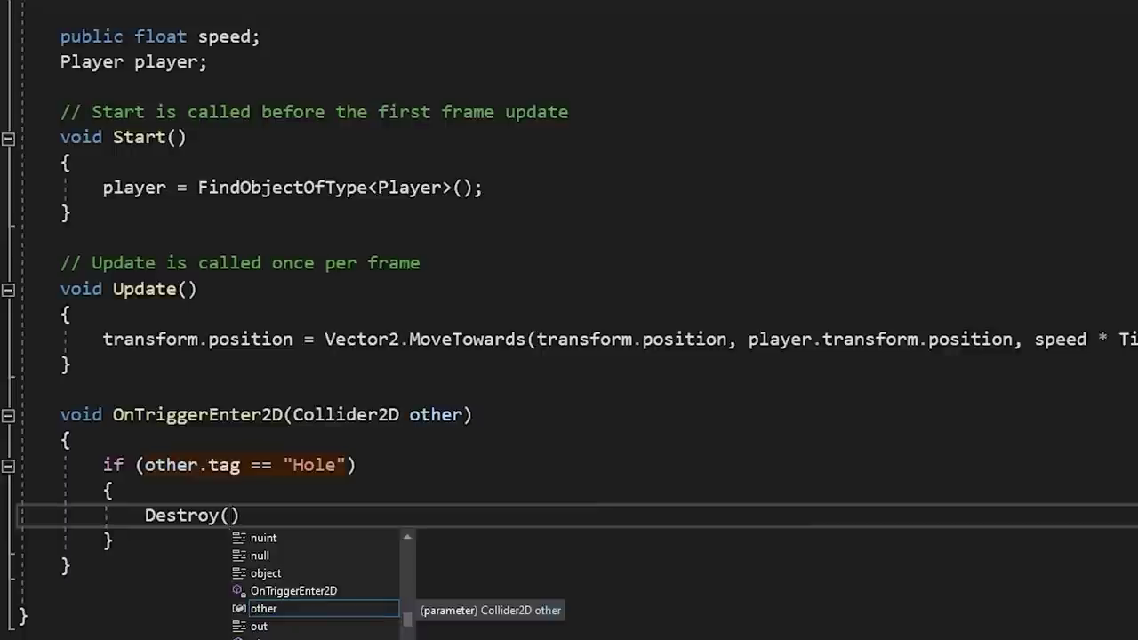
type("gameObject);")
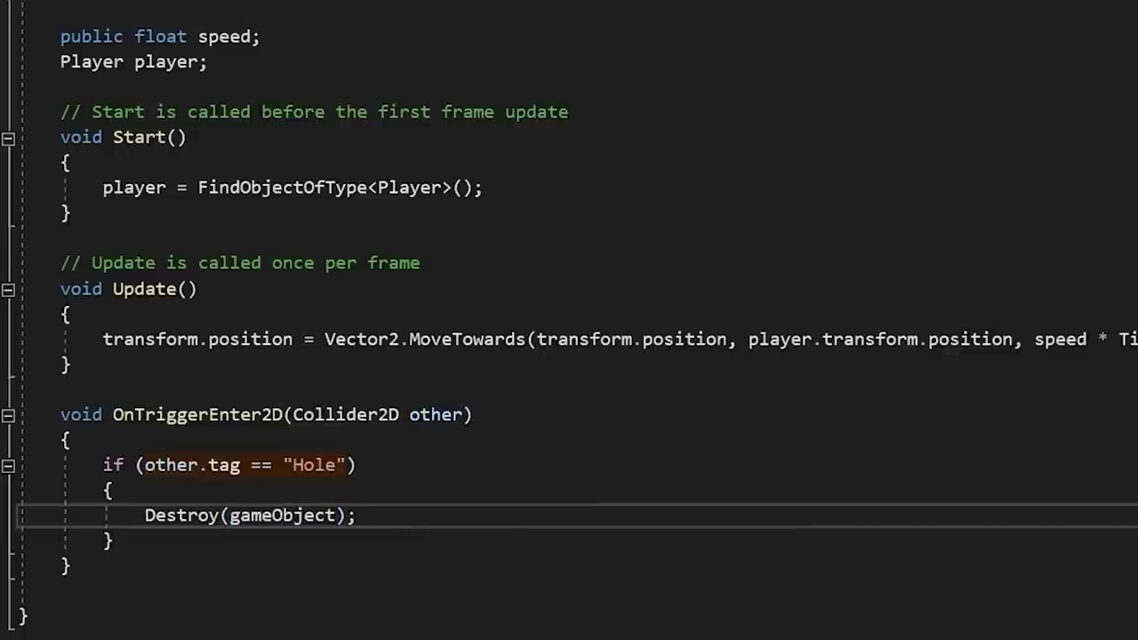
Start a second if block below the Hole check.
left_click(150, 542)
key("Return")
key("Return")
key("Return")
key("Up")
type("if")
key("Tab")
key("Tab")
scroll(154, 622, "down", 3)
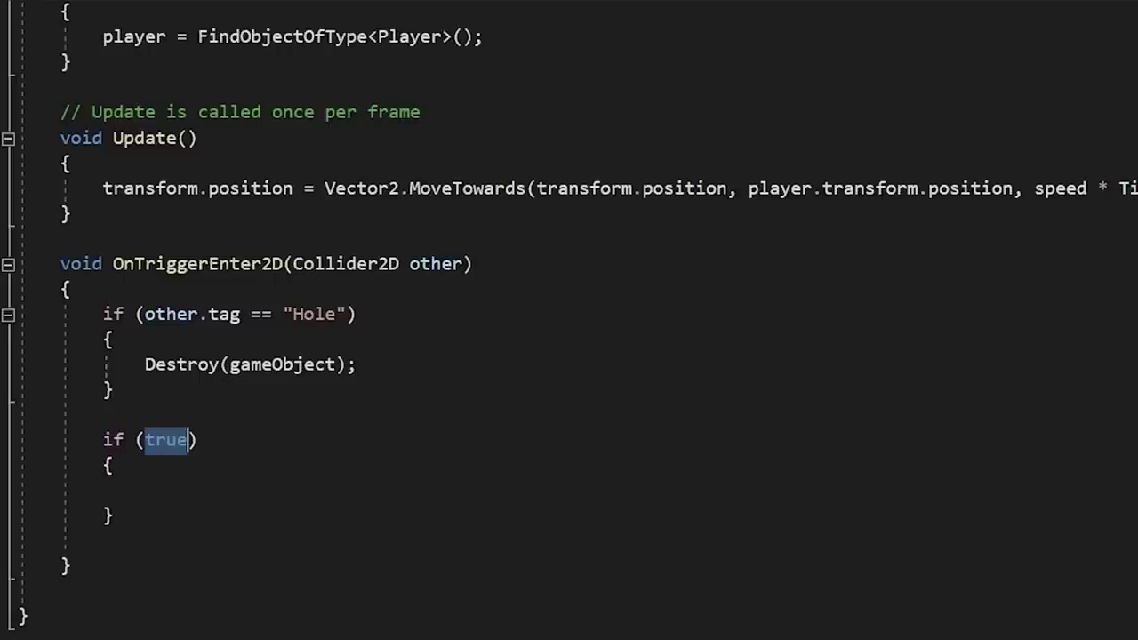
When other.tag == "Player", set speed = 0 and transform.parent = player.transform.
type("other.tag == \"Player")
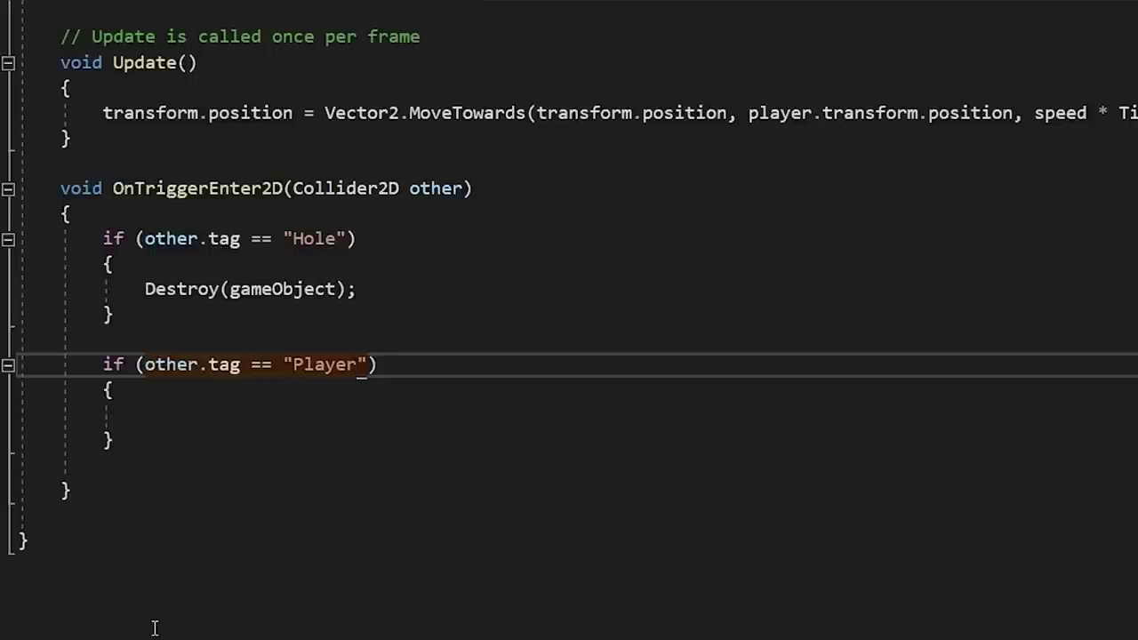
left_click(212, 415)
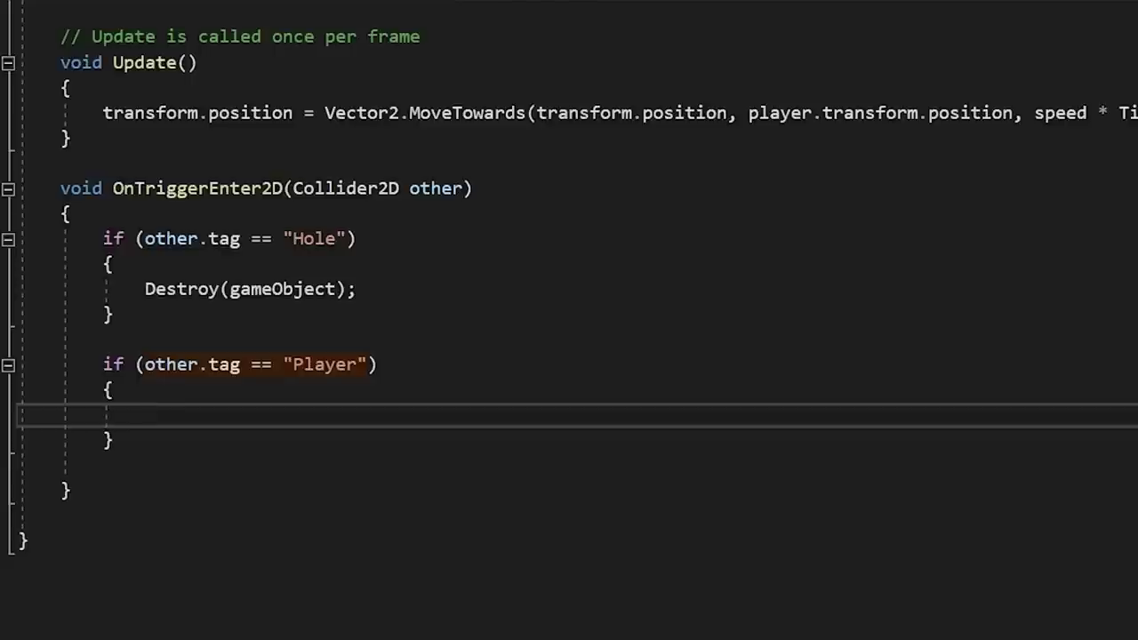
type("sp")
key("Tab")
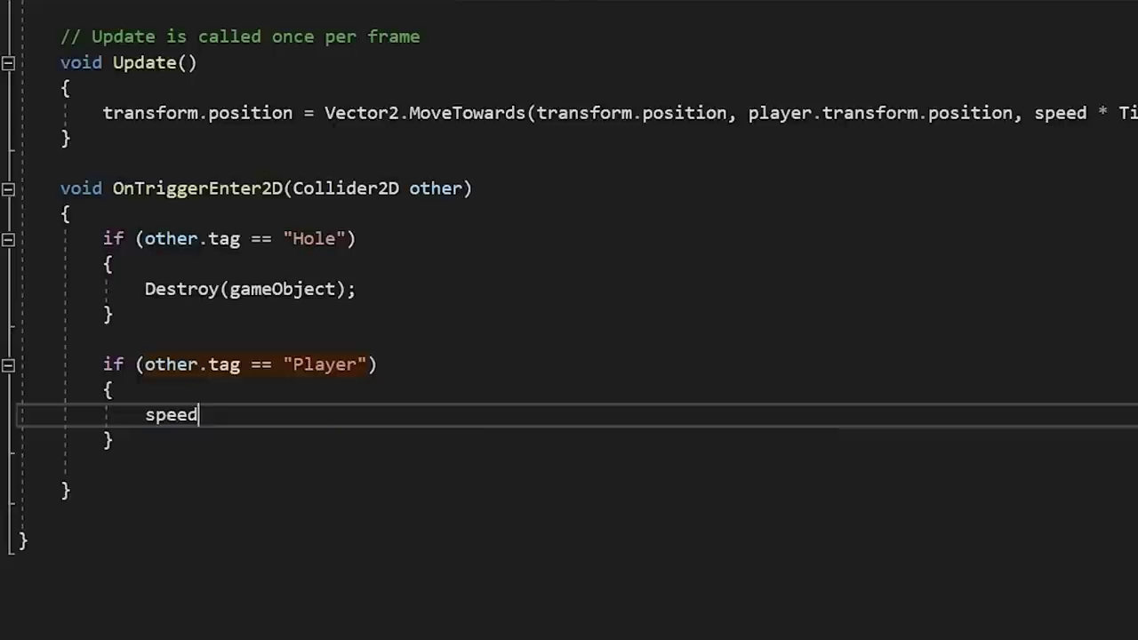
type("= 0;")
key("Return")
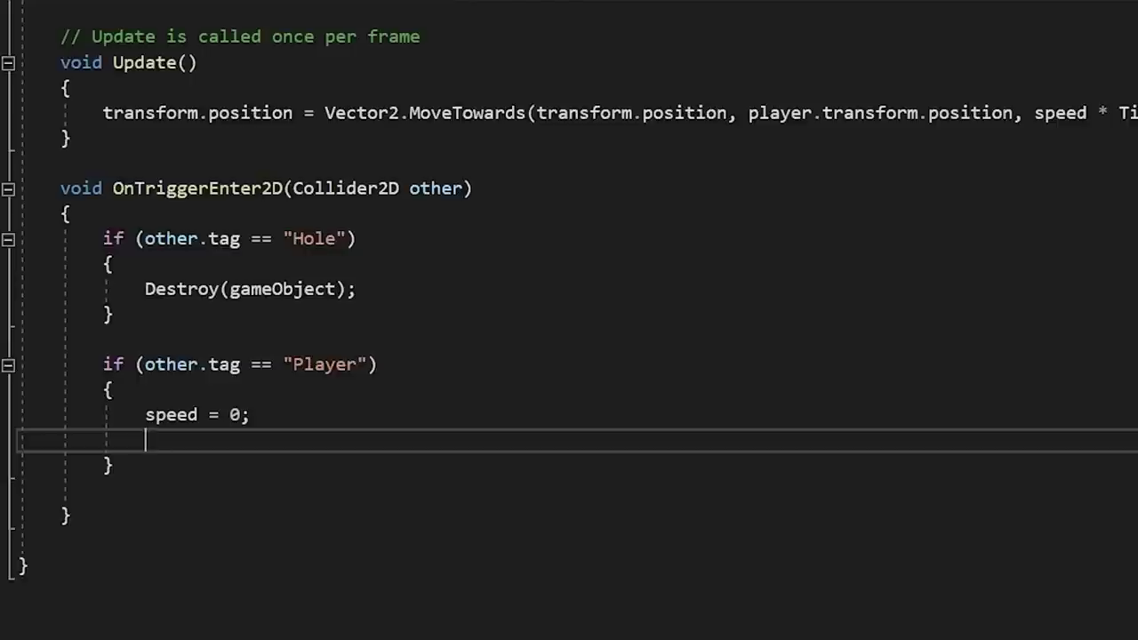
type("transform.parent = pla")
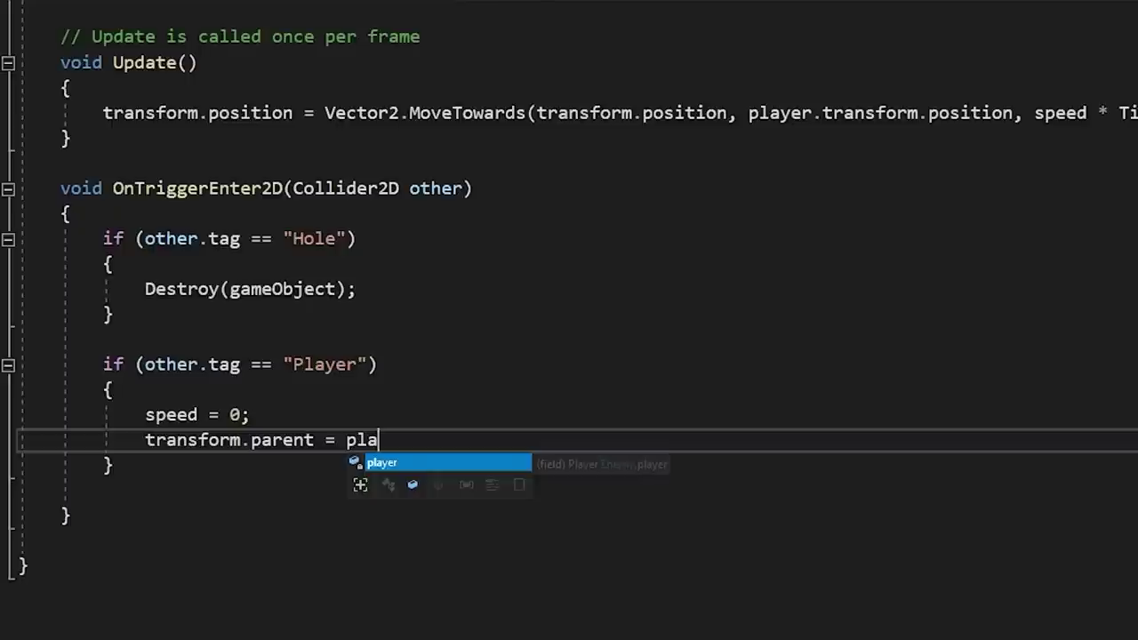
type("yer.transform;")
Extend that condition with || other.tag == "Enemy".
left_click(367, 365)
type("|| ")
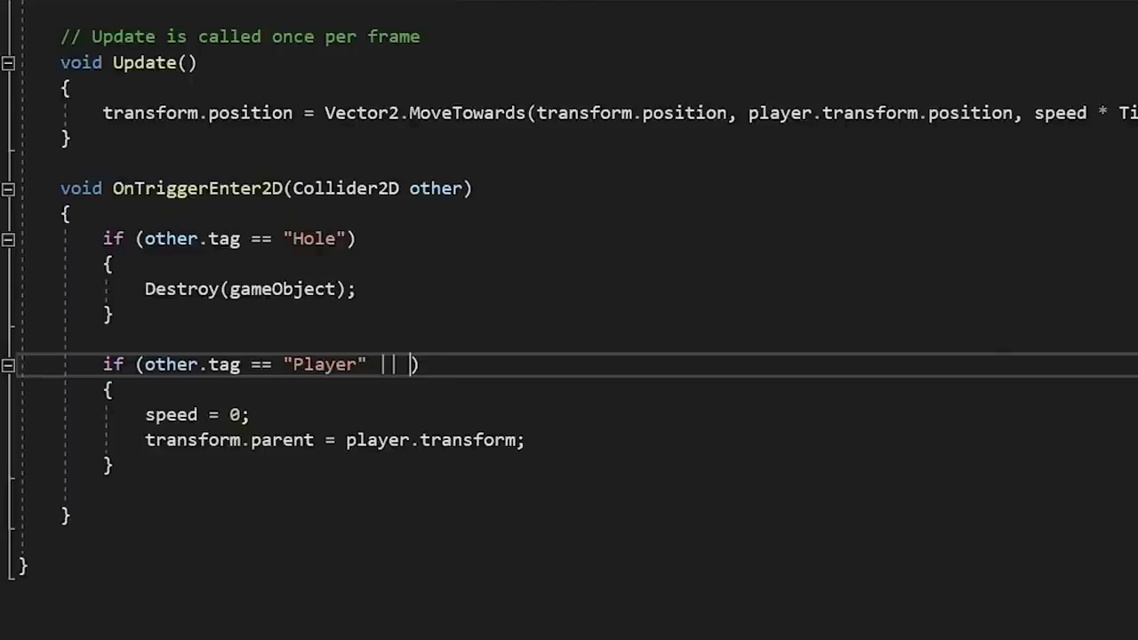
type("other.tag == \"Enemy")
left_click(18, 591)
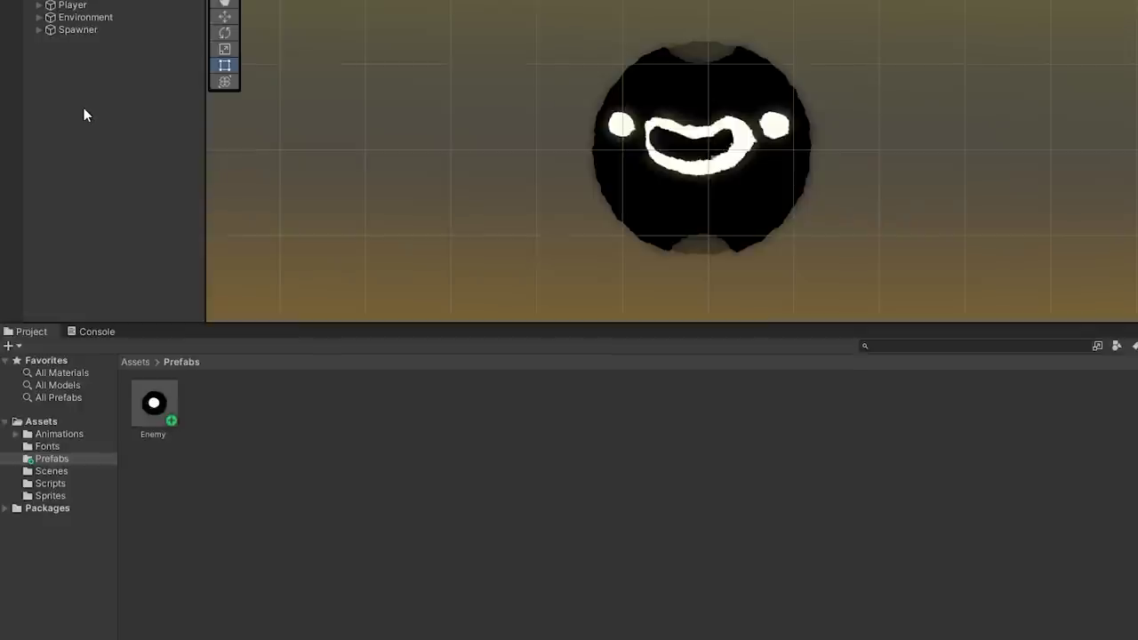
Create a Canvas whose scaler uses Scale With Screen Size at 1600 × 900.
right_click(73, 196)
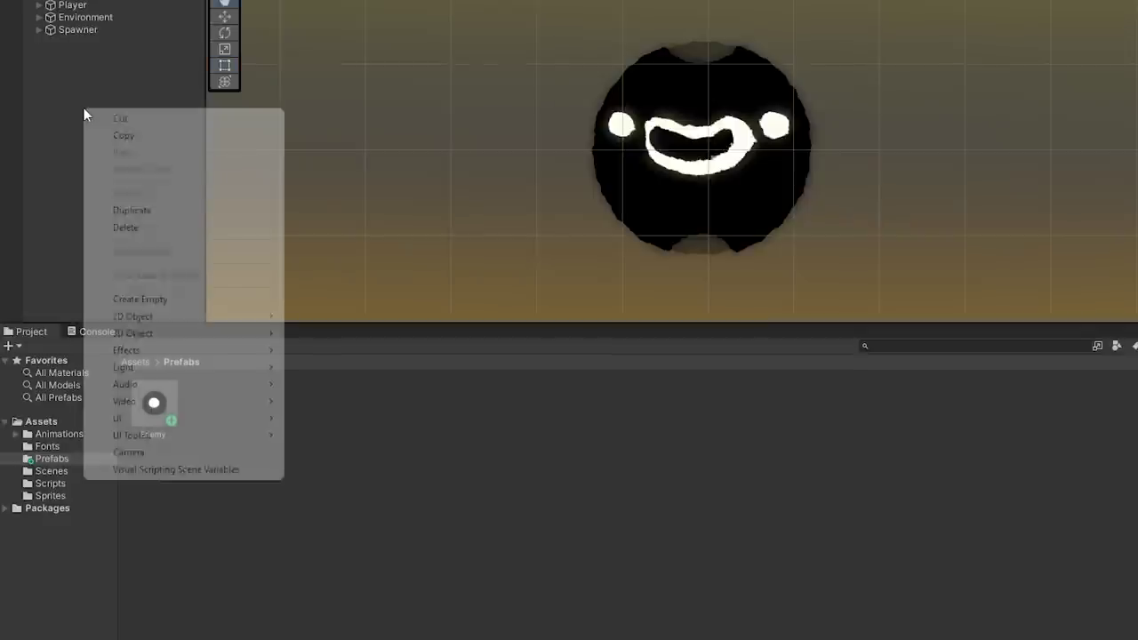
mouse_move(147, 419)
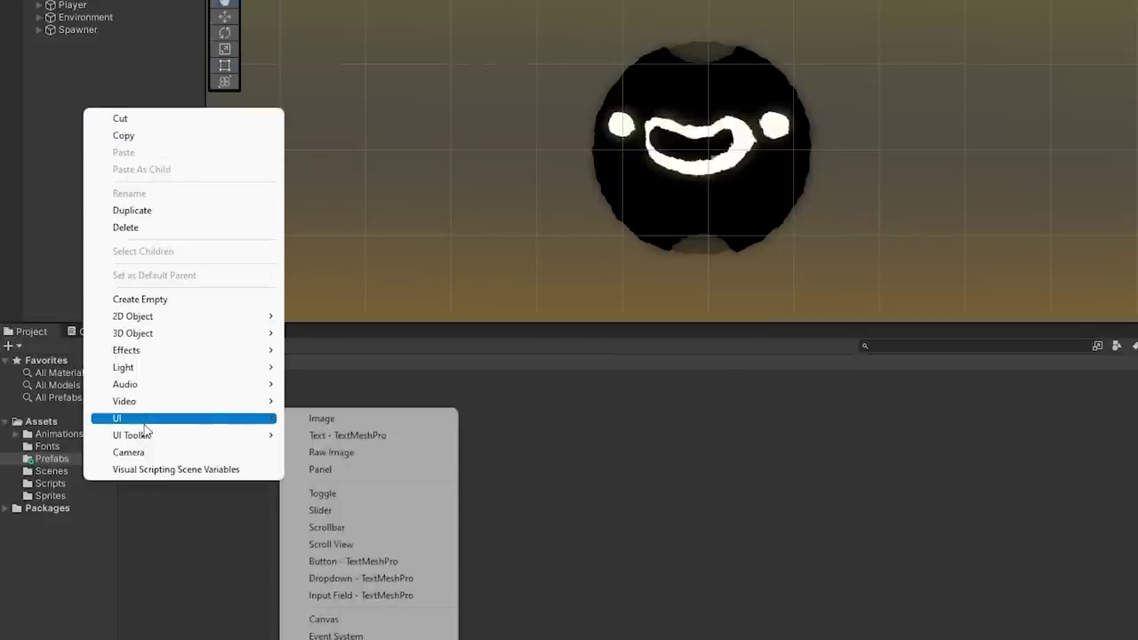
left_click(354, 619)
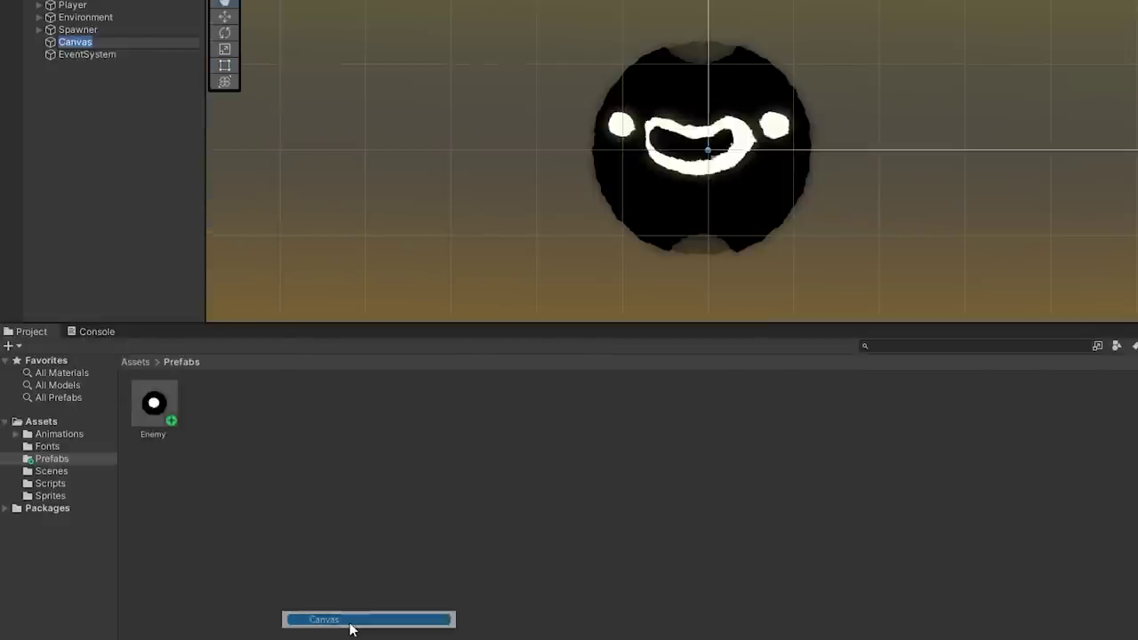
left_click(976, 368)
left_click(974, 422)
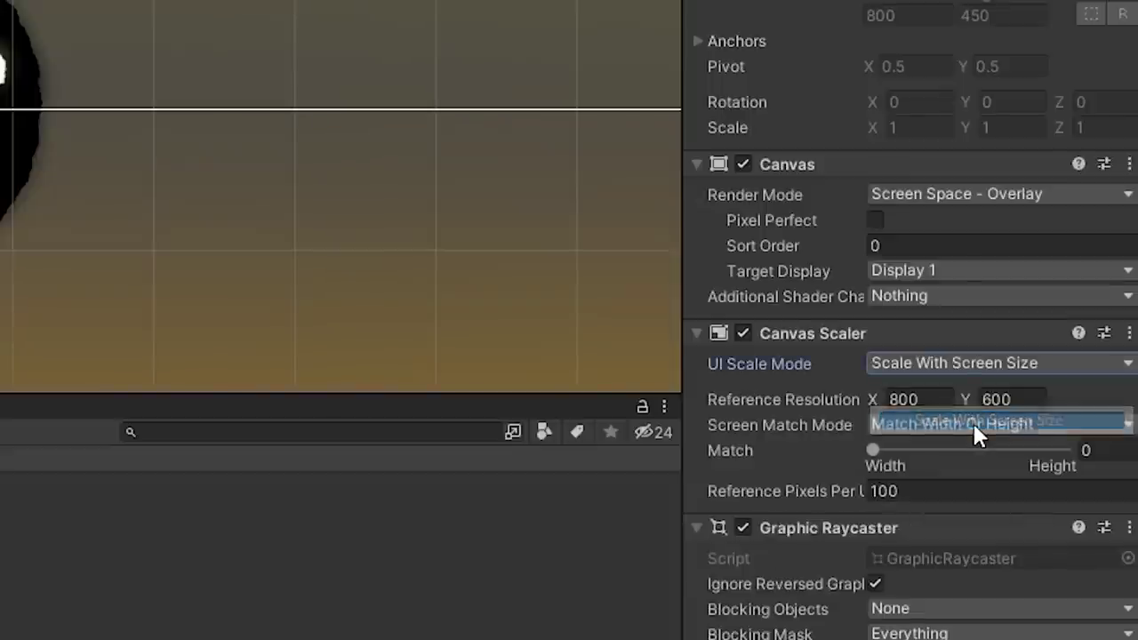
left_click(916, 399)
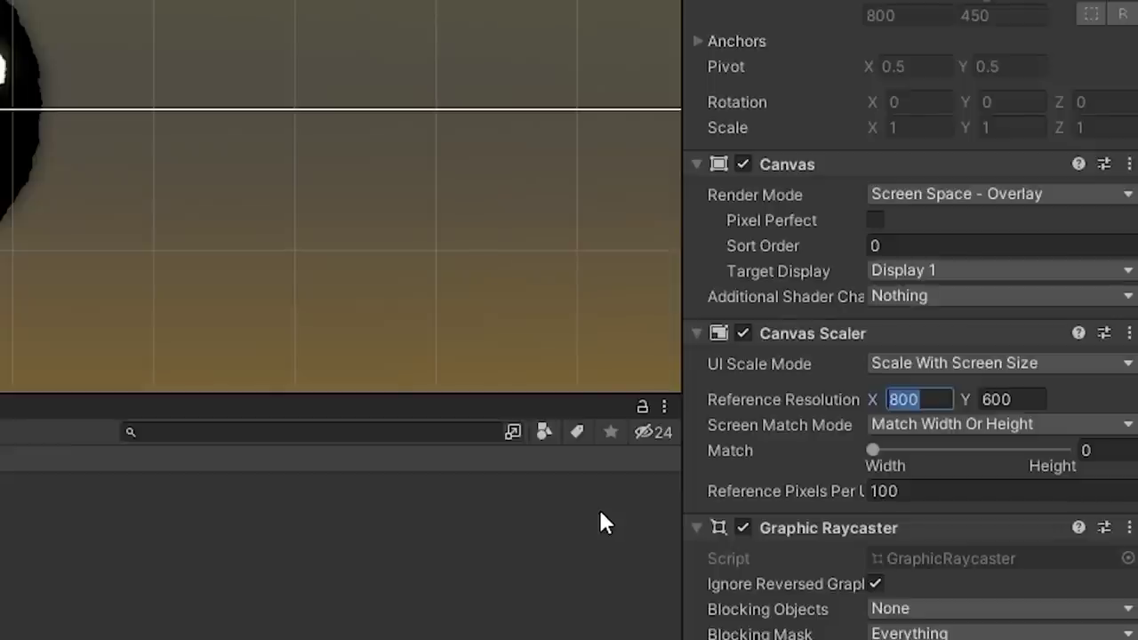
type("1600")
left_click(997, 399)
type("900")
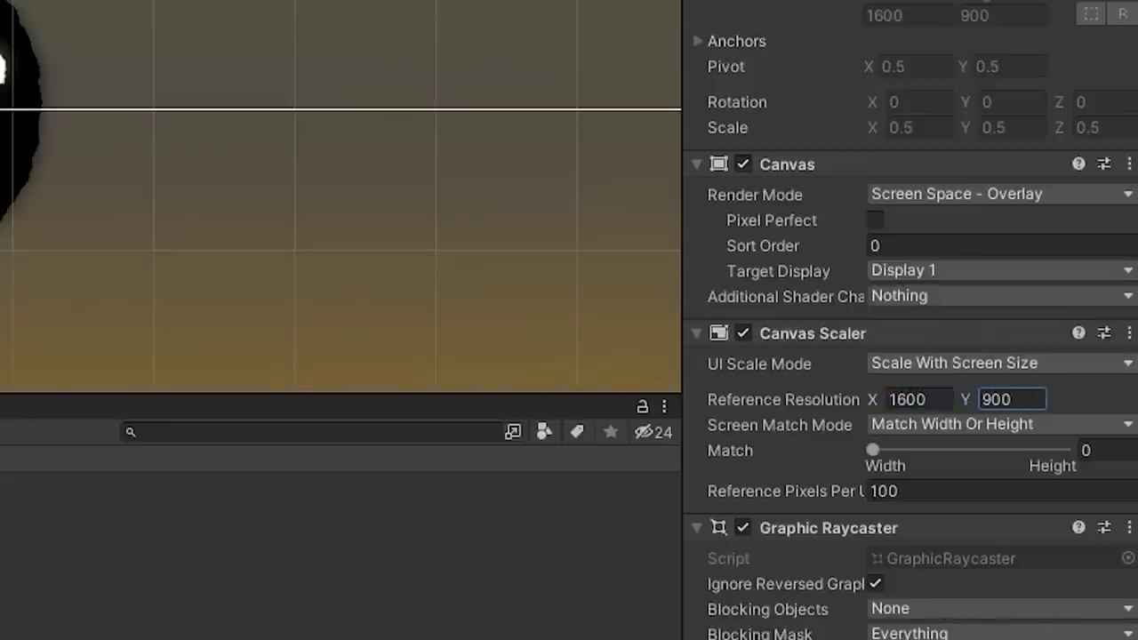
key("Return")
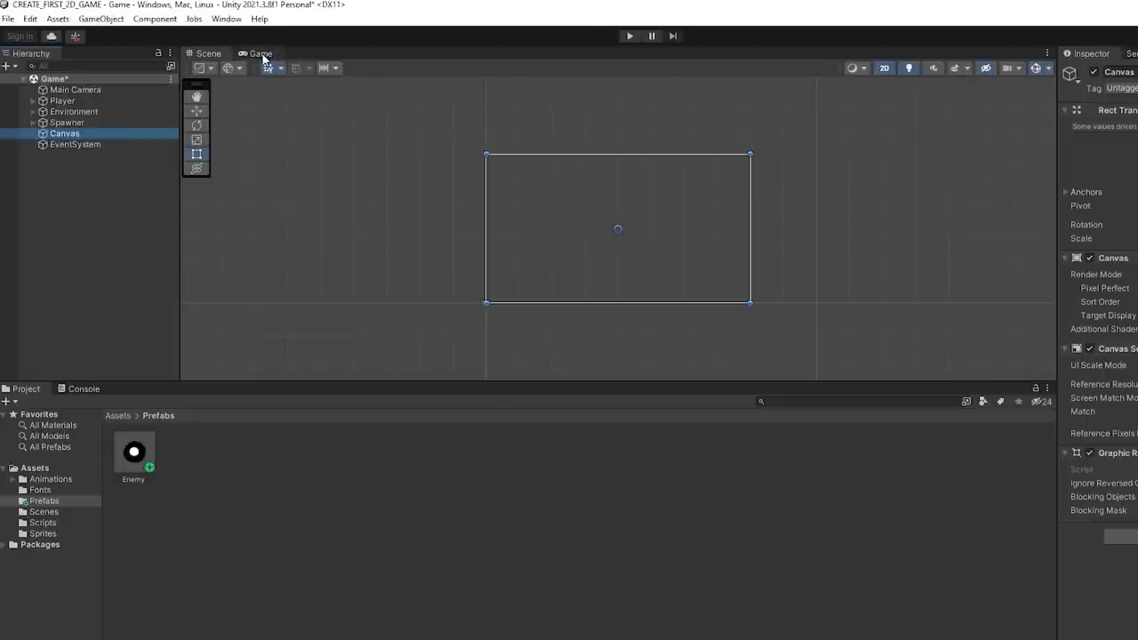
Confirm the Game view uses a 16:9 aspect, then reselect the Canvas.
left_click(261, 55)
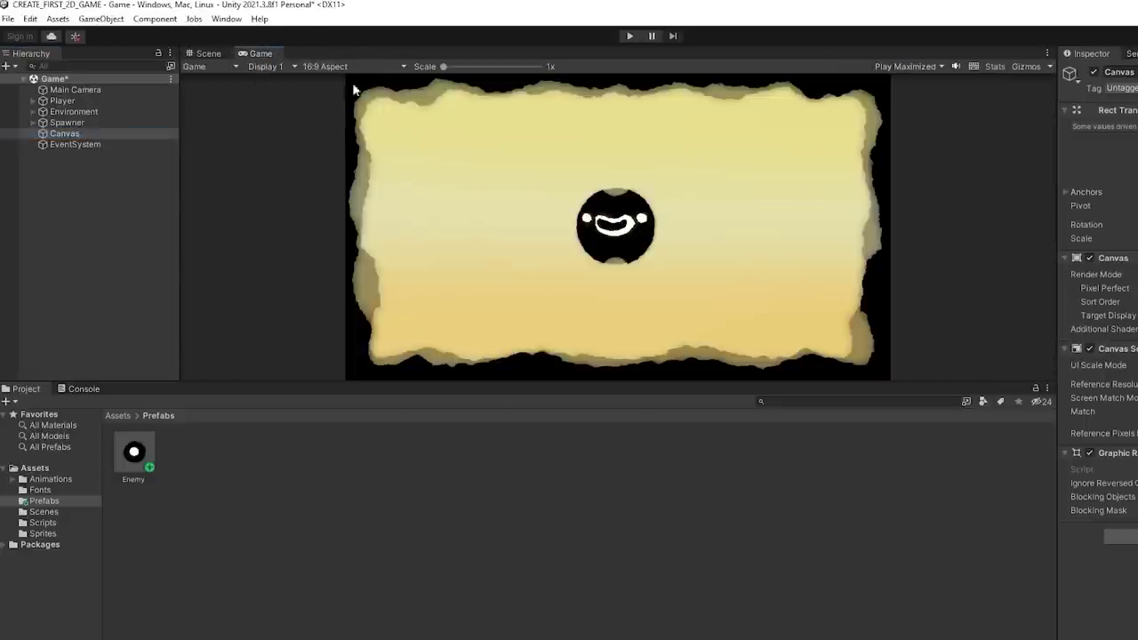
left_click(334, 64)
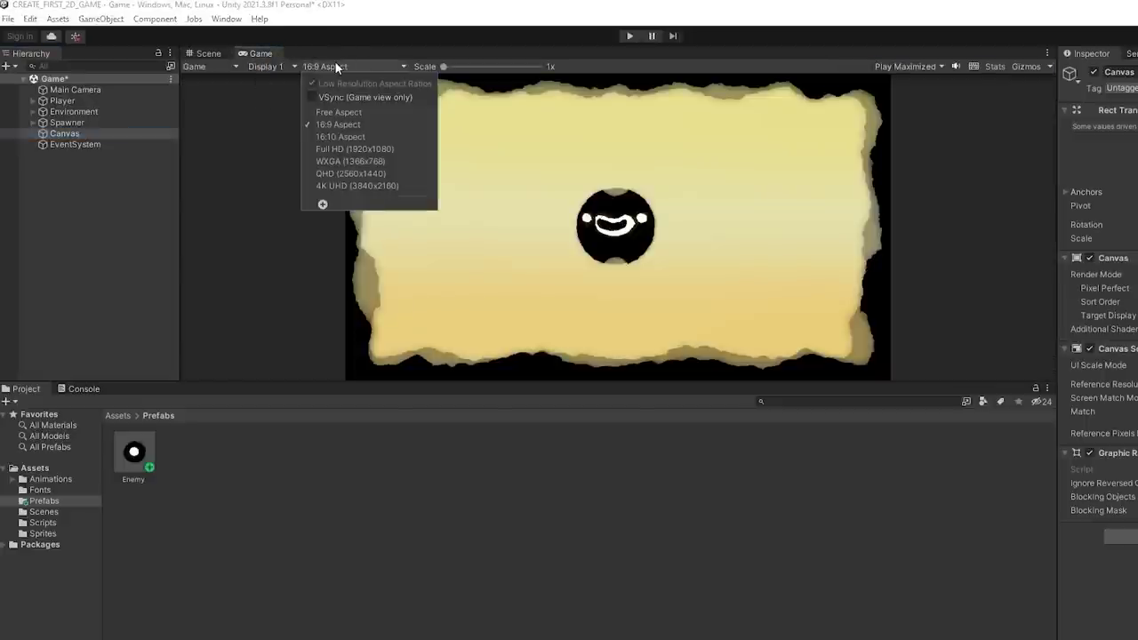
left_click(336, 125)
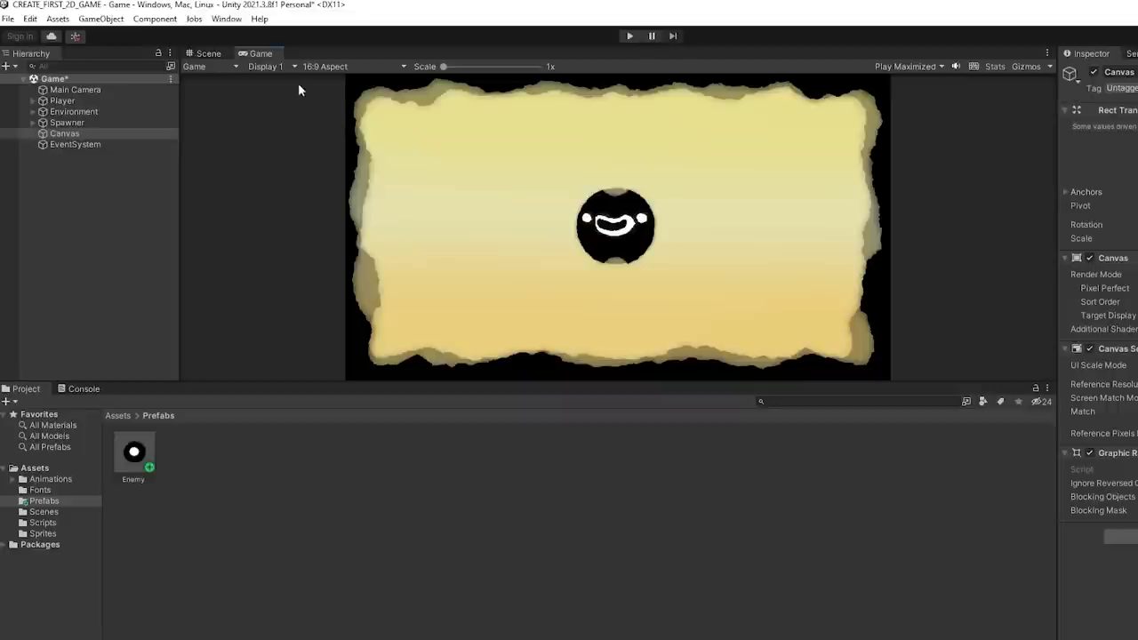
left_click(206, 54)
left_click(86, 140)
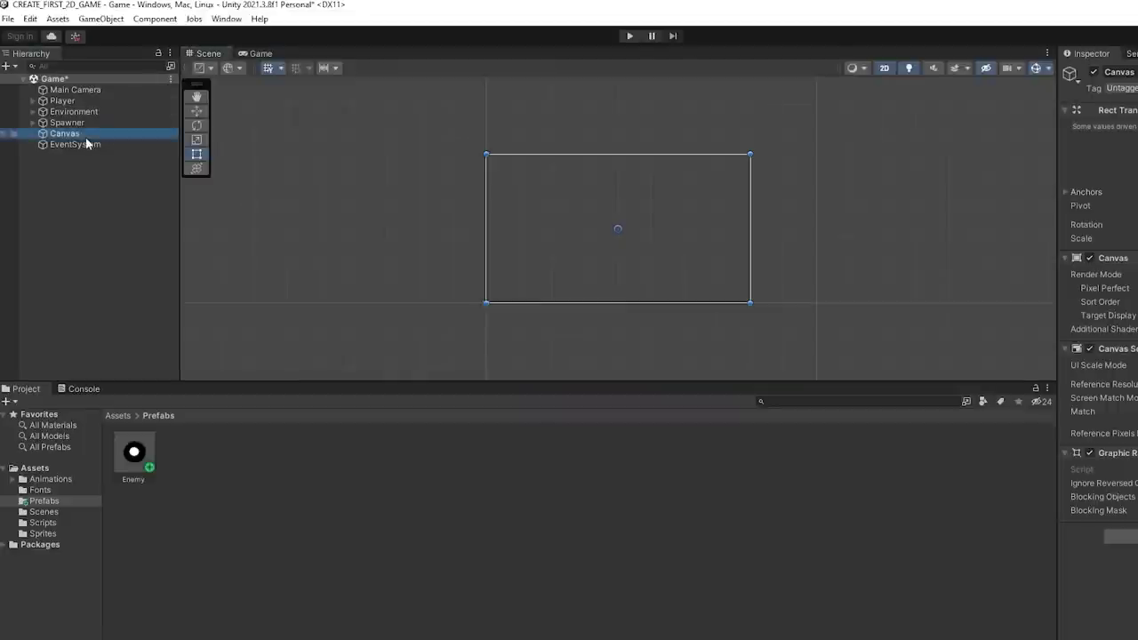
Add a TextMeshPro text under Canvas, importing TMP Essentials, named Health Display.
right_click(88, 142)
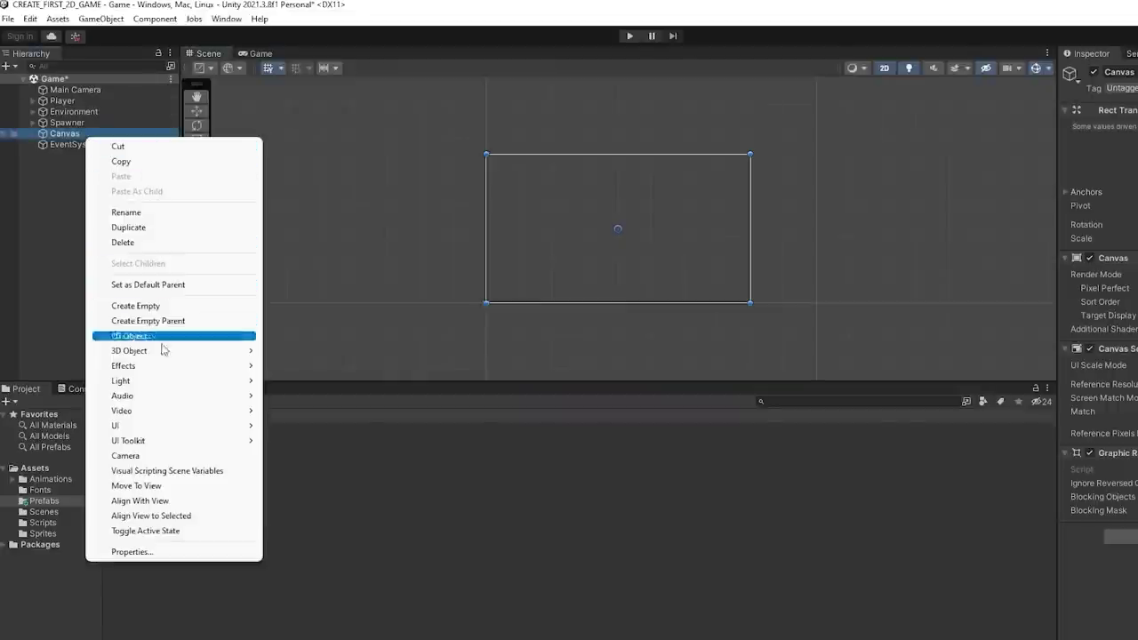
mouse_move(162, 437)
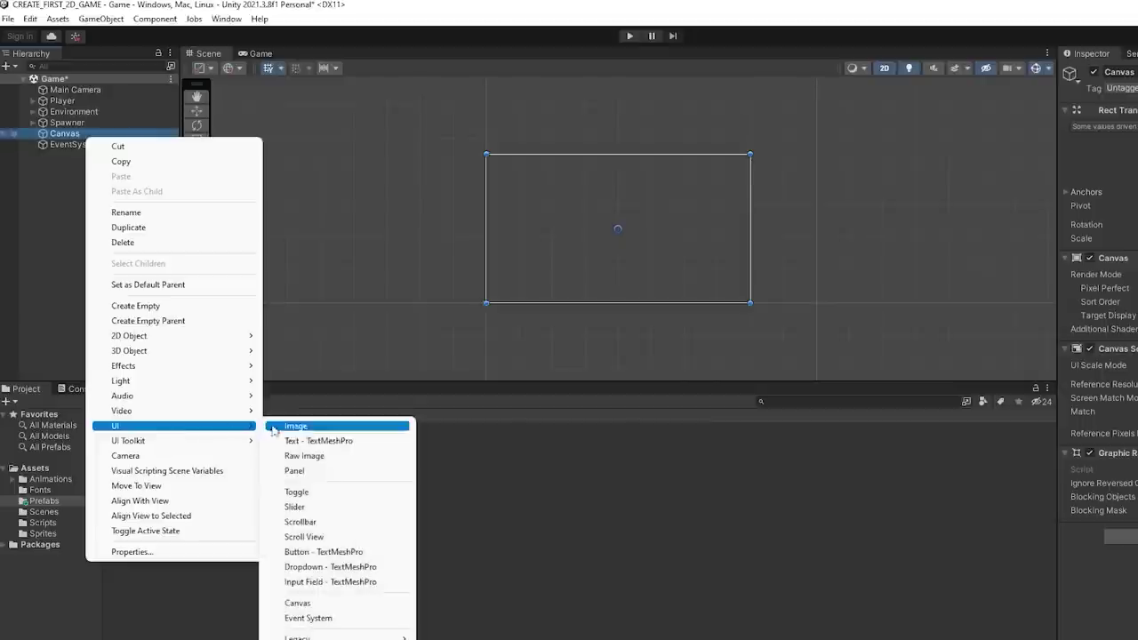
left_click(313, 442)
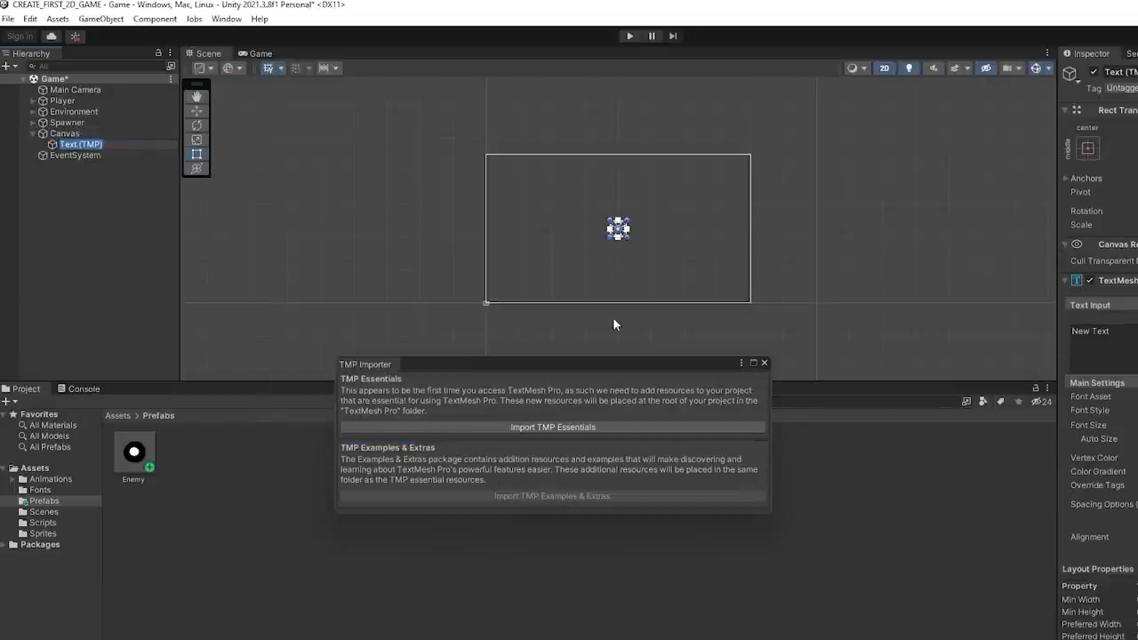
left_click(561, 431)
left_click(88, 144)
type("Health Display")
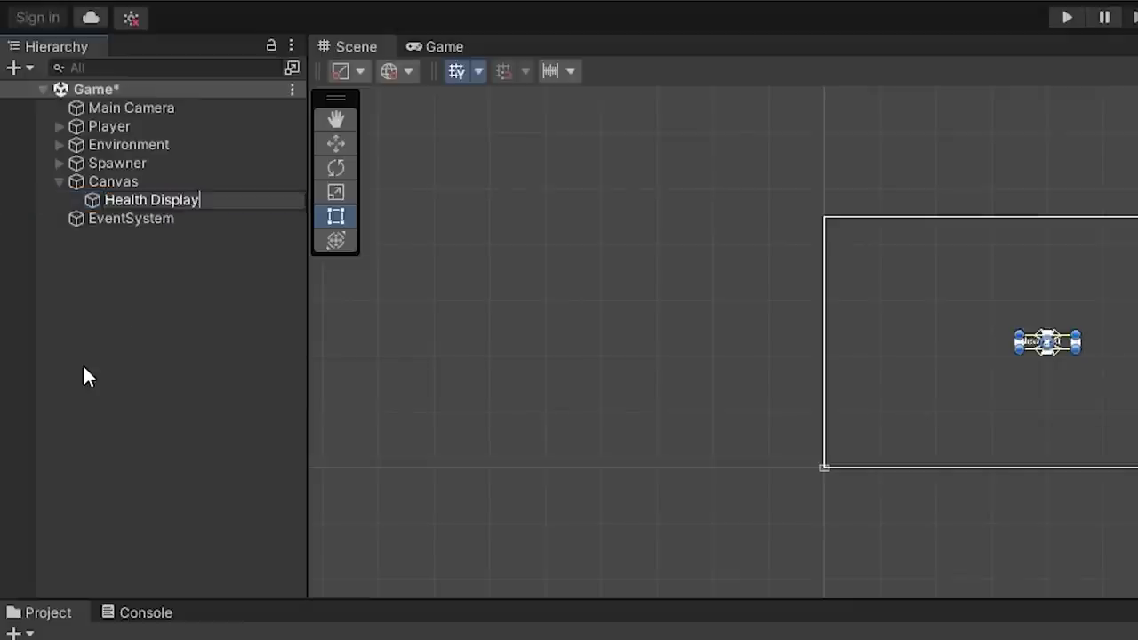
key("Return")
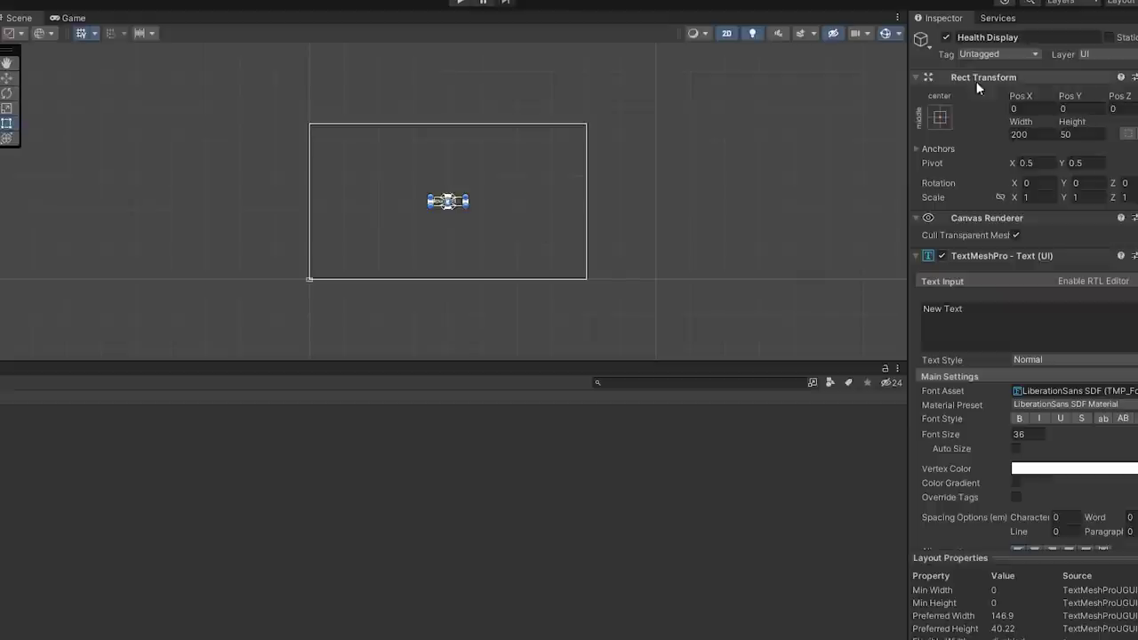
Anchor Health Display to the top-right corner, including pivot and position.
left_click(939, 116)
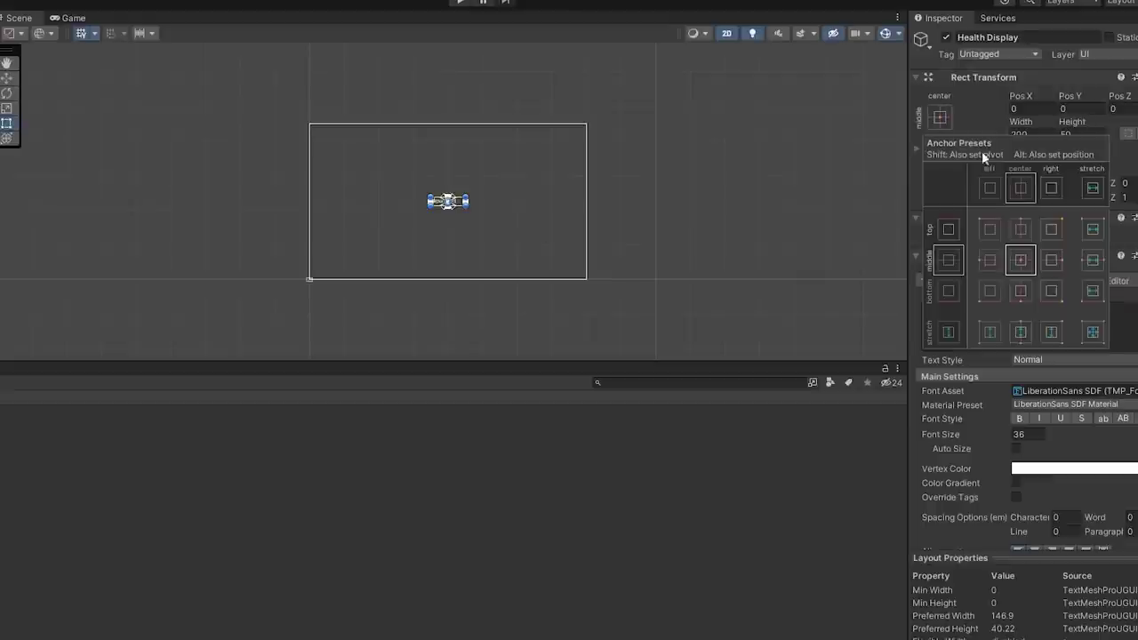
key("shift+alt")
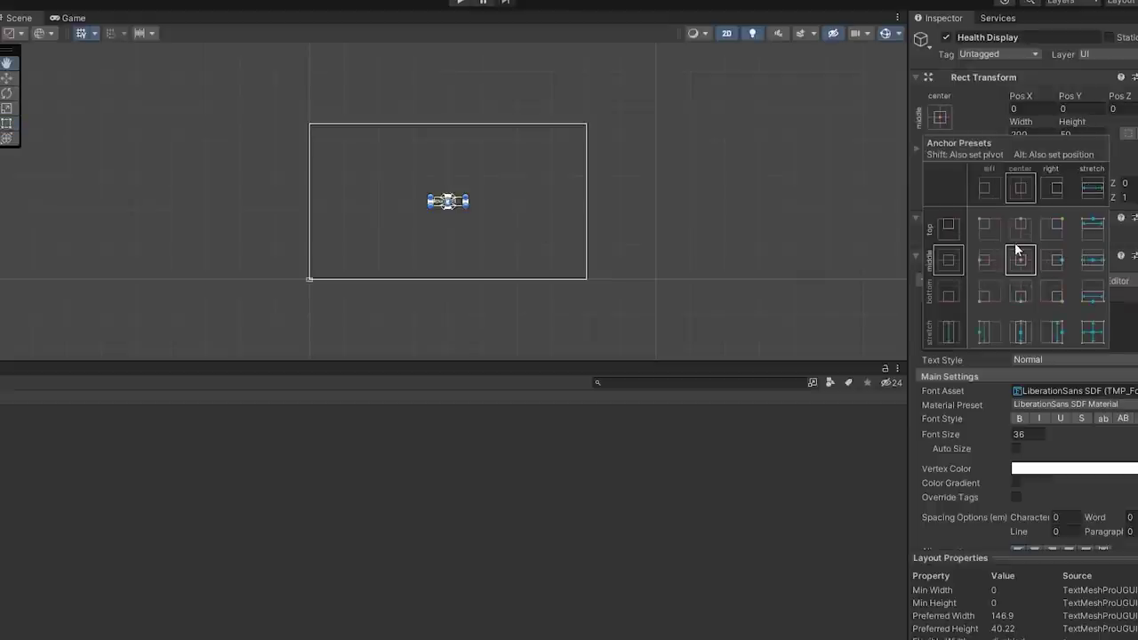
left_click(1056, 224, "alt+shift")
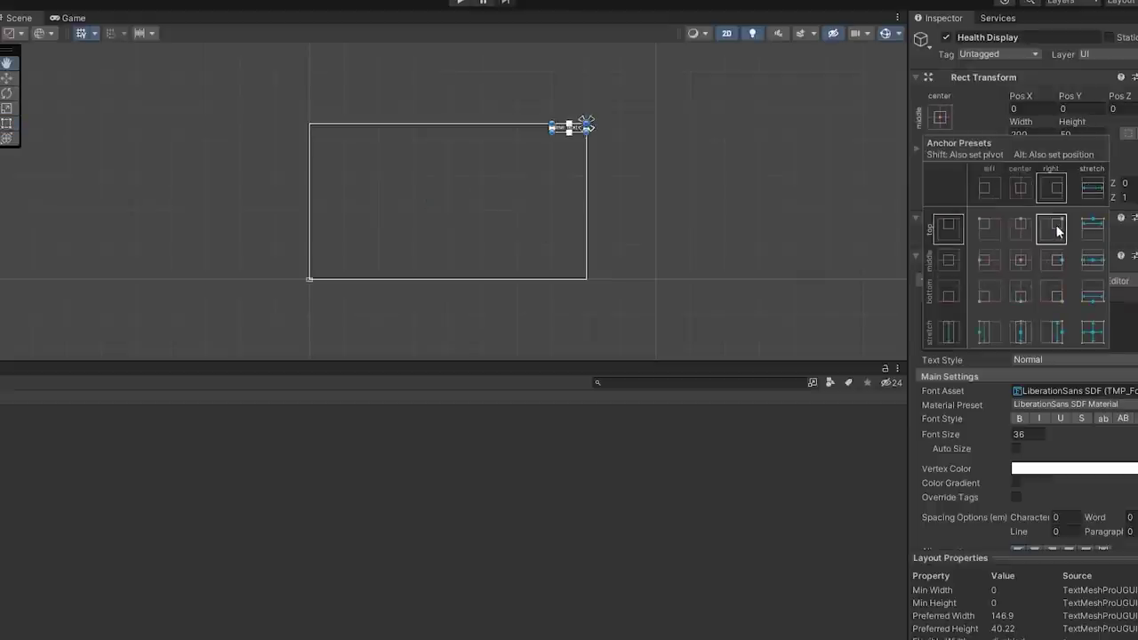
left_click(600, 184)
key("f")
Set the label text to "Health: 10", bold, with a larger font and wider box.
left_click(966, 316)
key("ctrl+a")
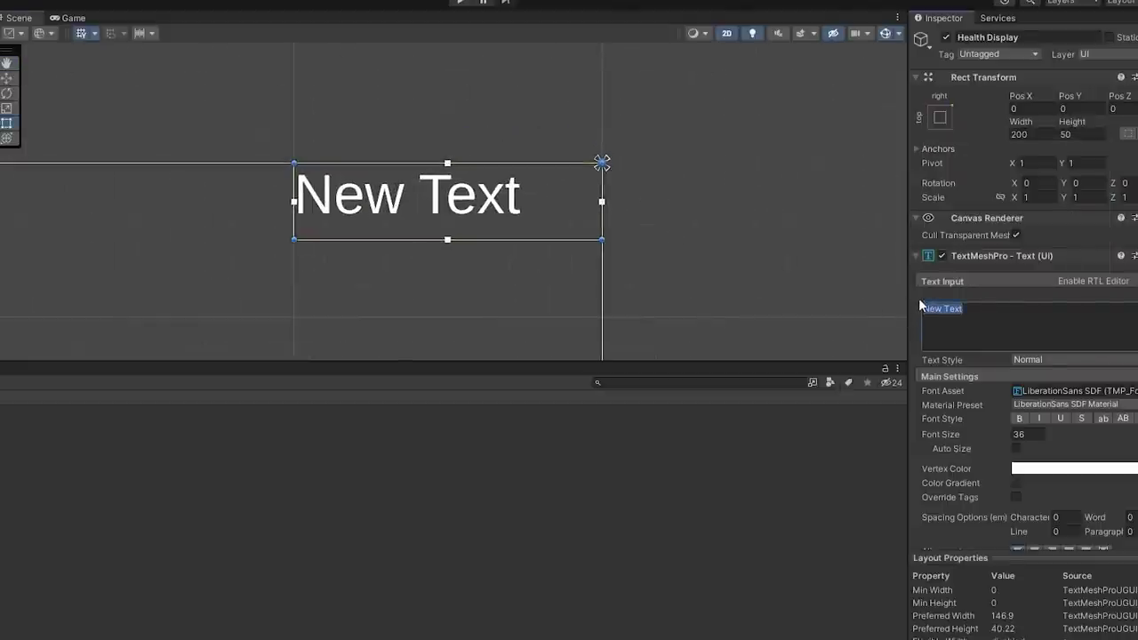
type("Heal")
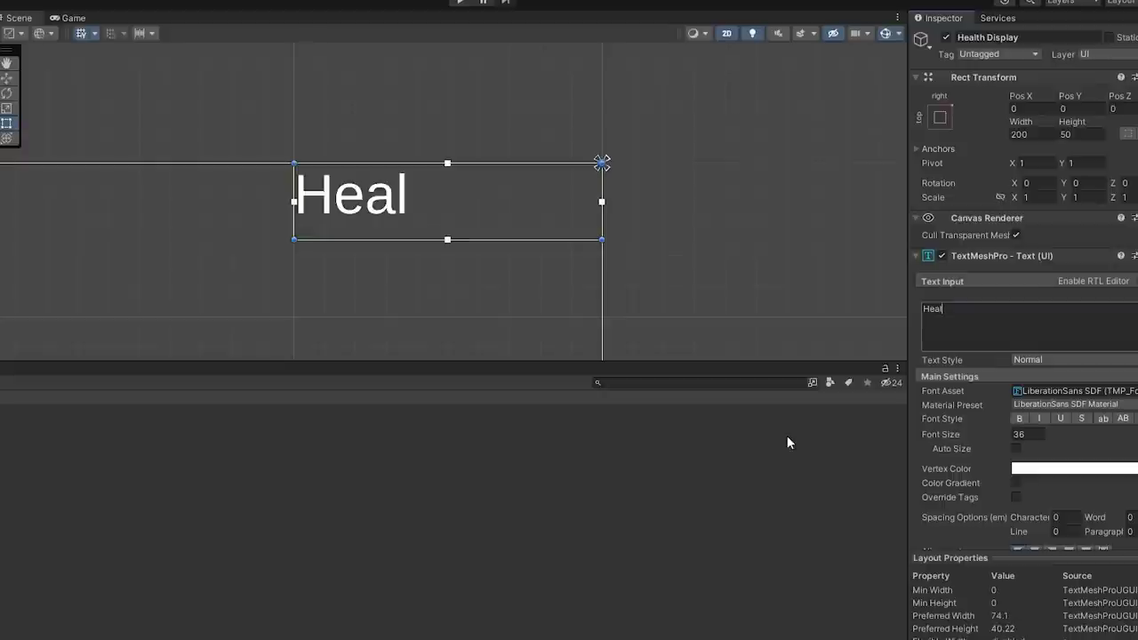
type("th: 10")
scroll(485, 226, "down", 3)
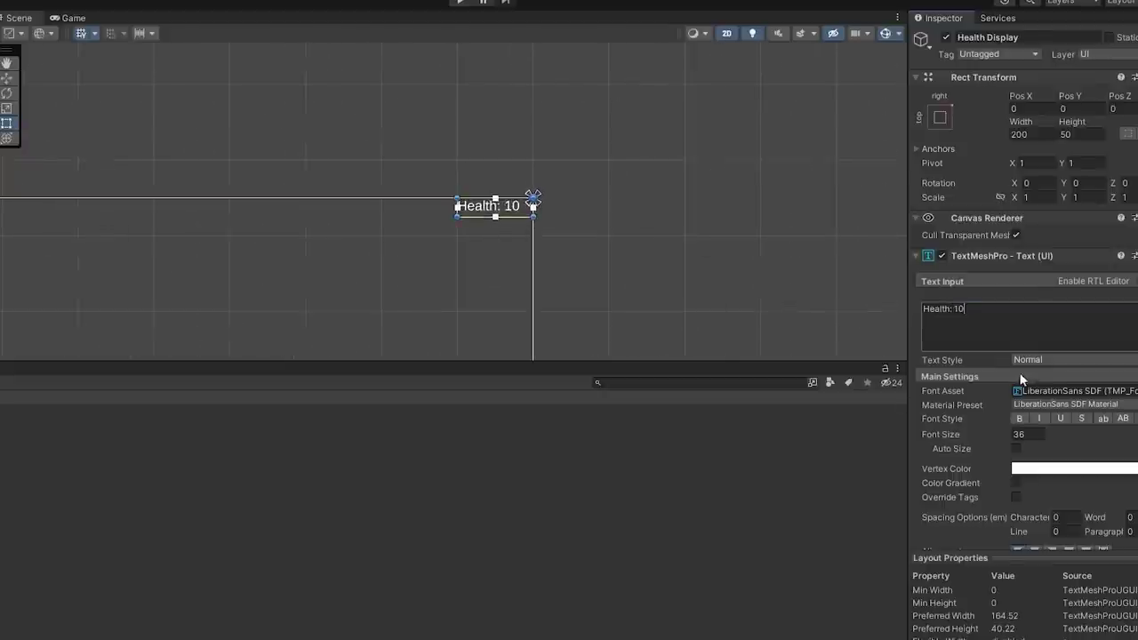
left_click(1041, 360)
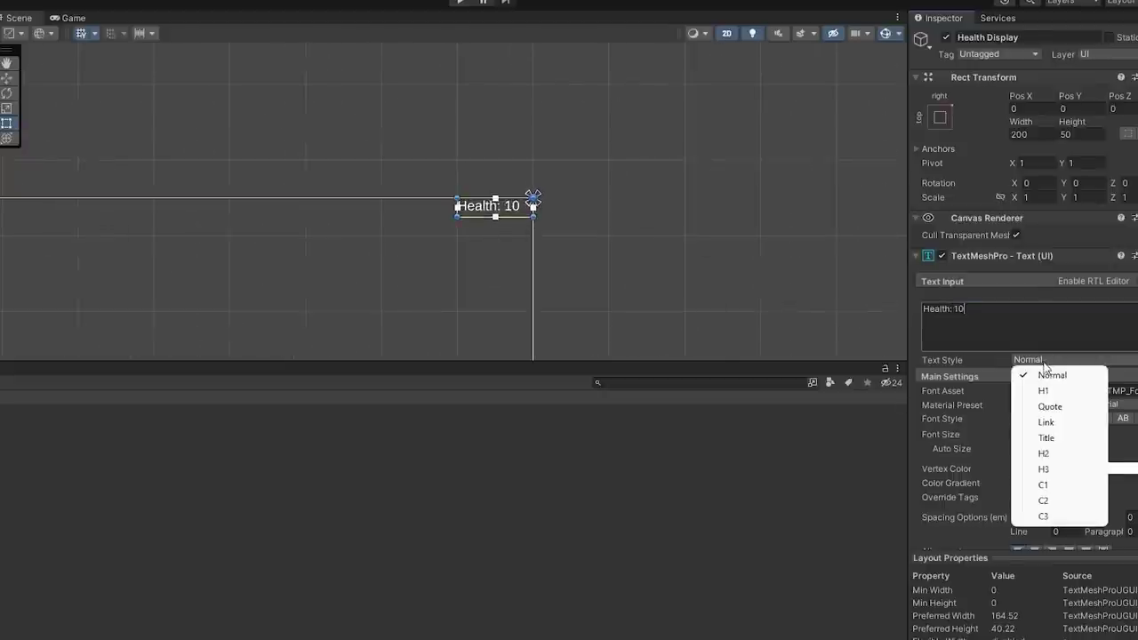
left_click(986, 369)
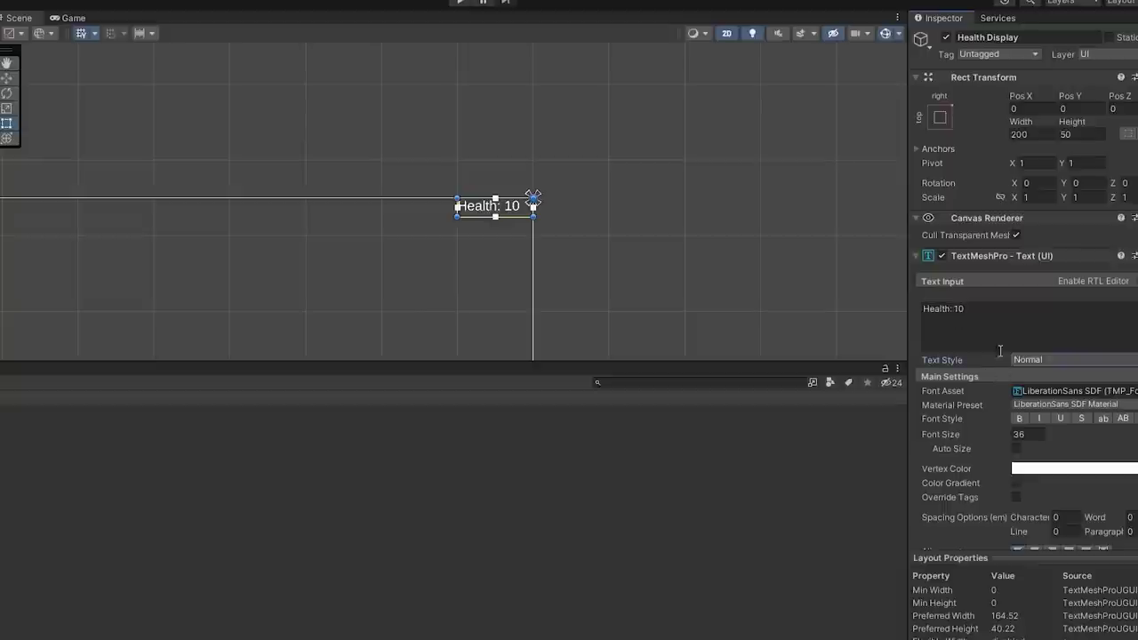
left_click(1021, 418)
left_click_drag(952, 437, 1137, 425)
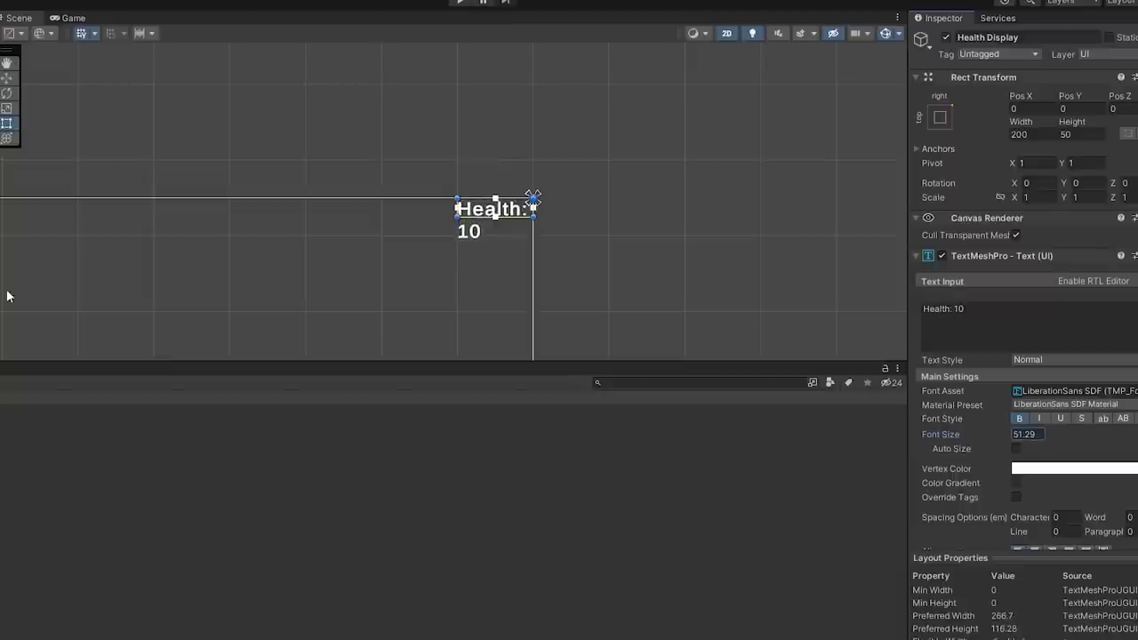
left_click_drag(456, 217, 379, 230)
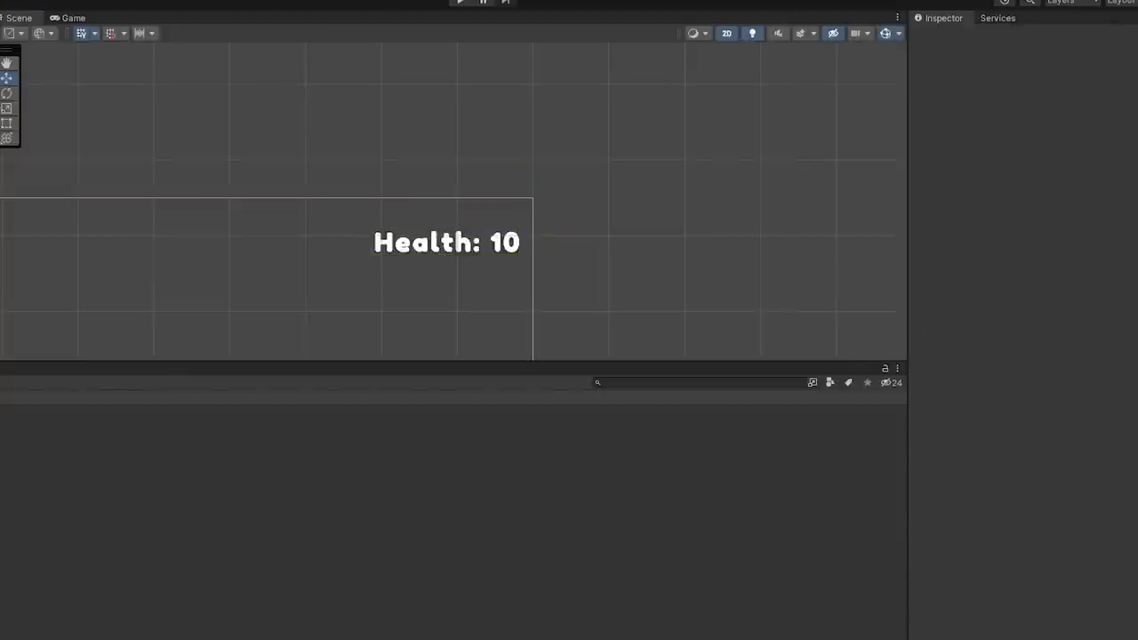
left_click(508, 239)
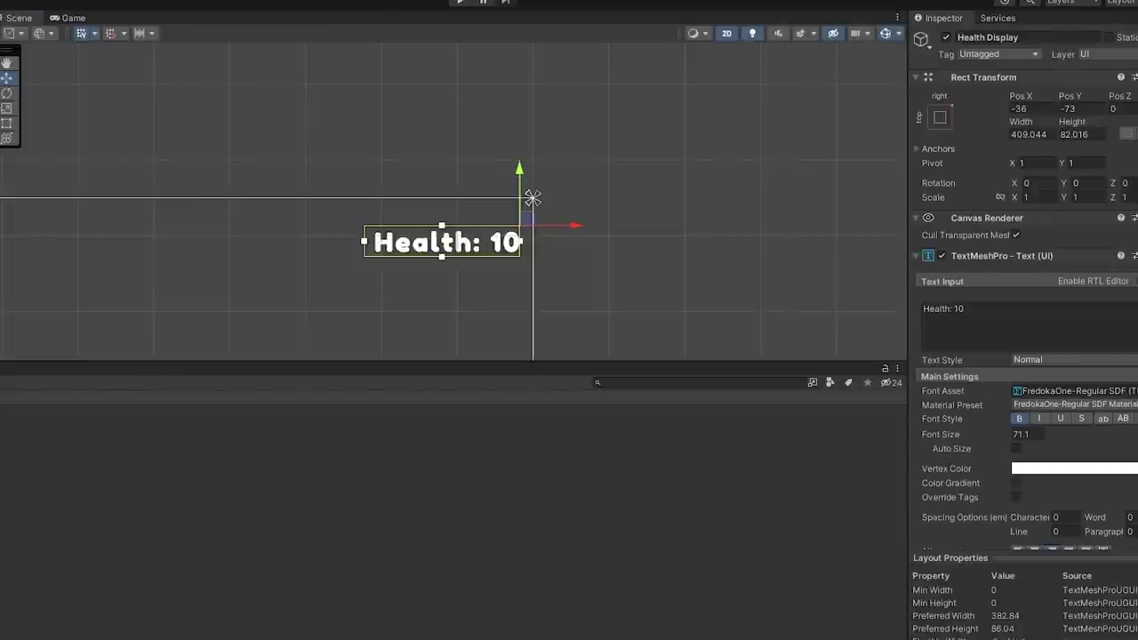
Duplicate Health Display and rename the copy Score Display.
key("ctrl+d")
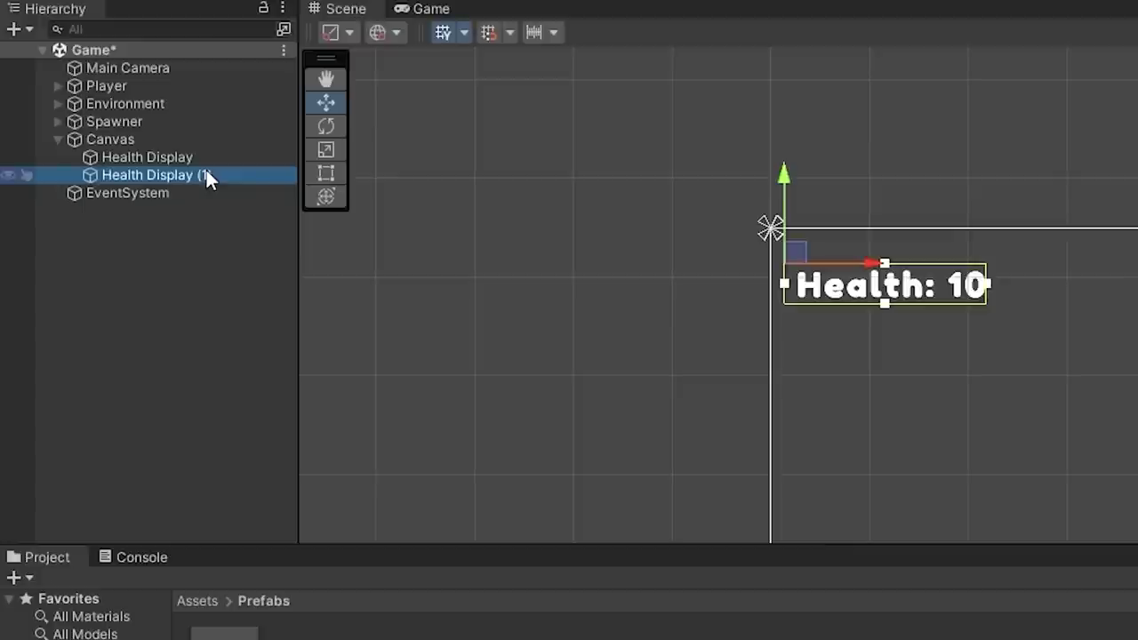
key("F2")
type("Score Display")
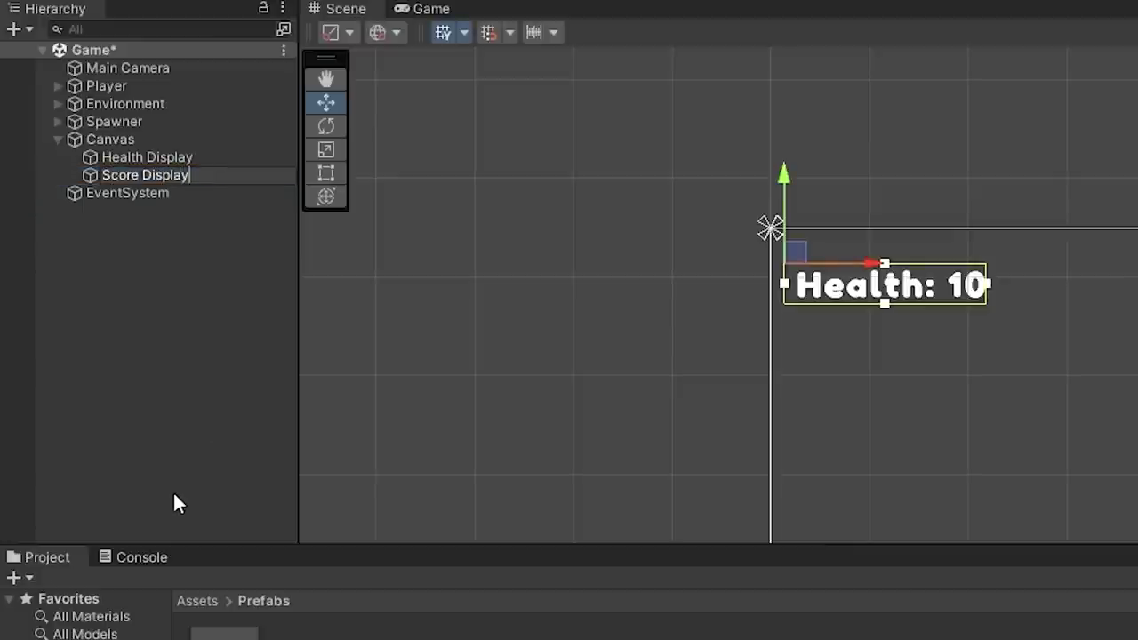
key("Return")
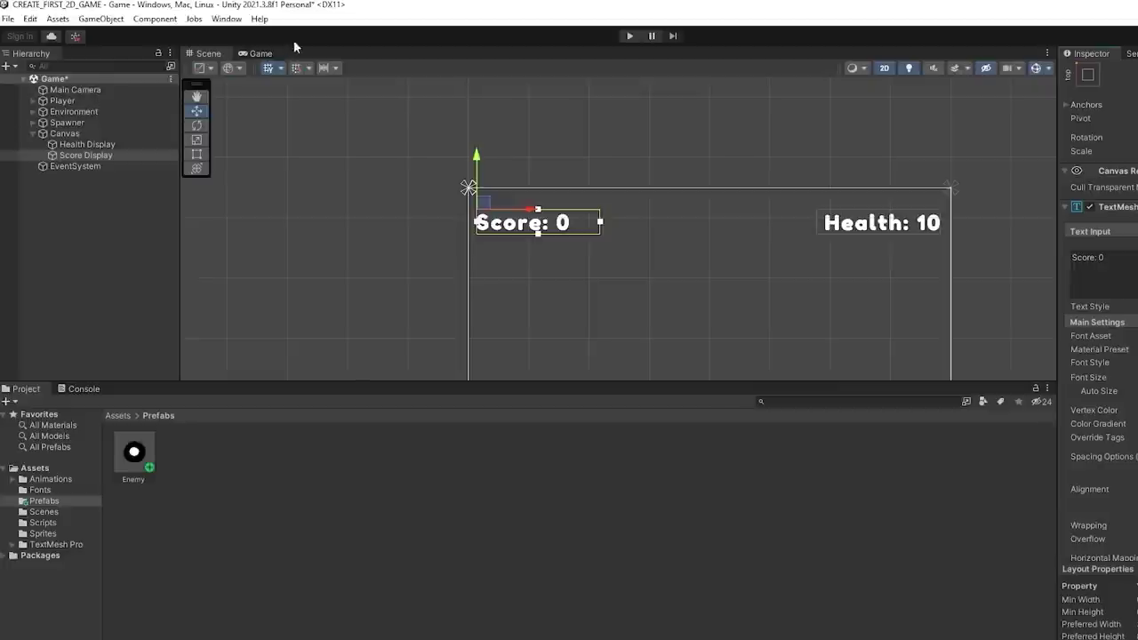
left_click(252, 53)
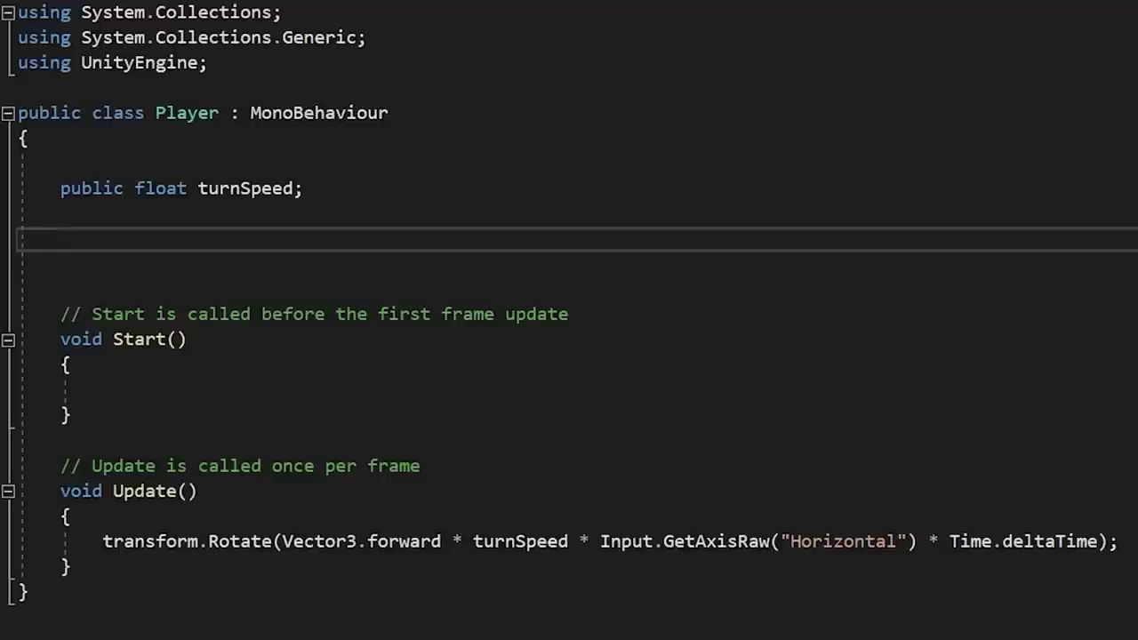
Add public int health and int score fields to the Player script.
type("publi")
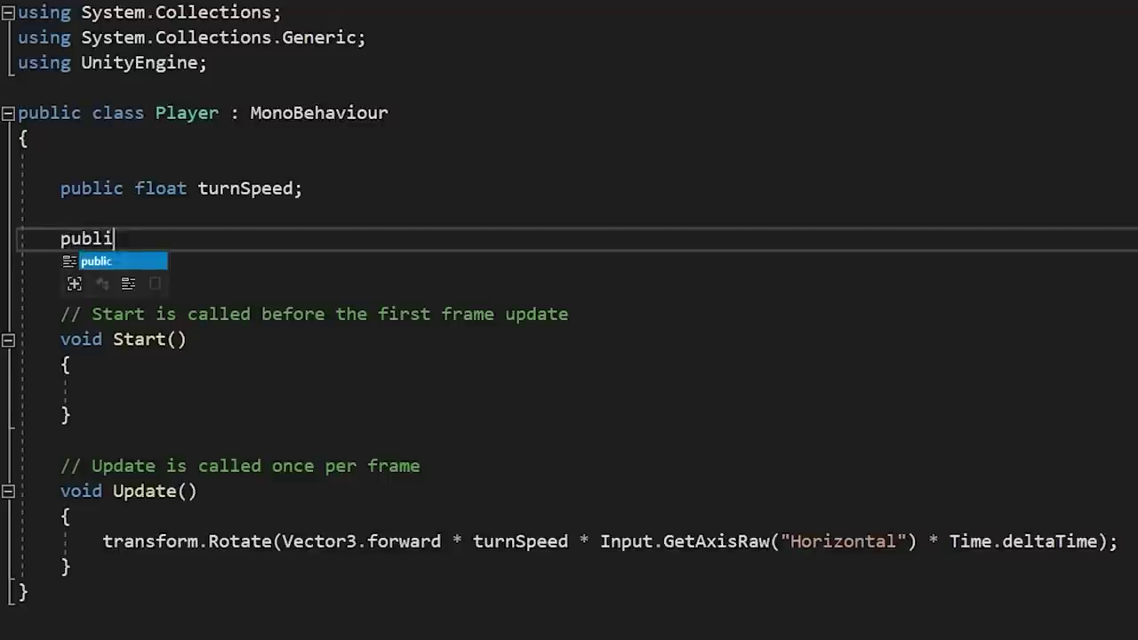
type("c int health;")
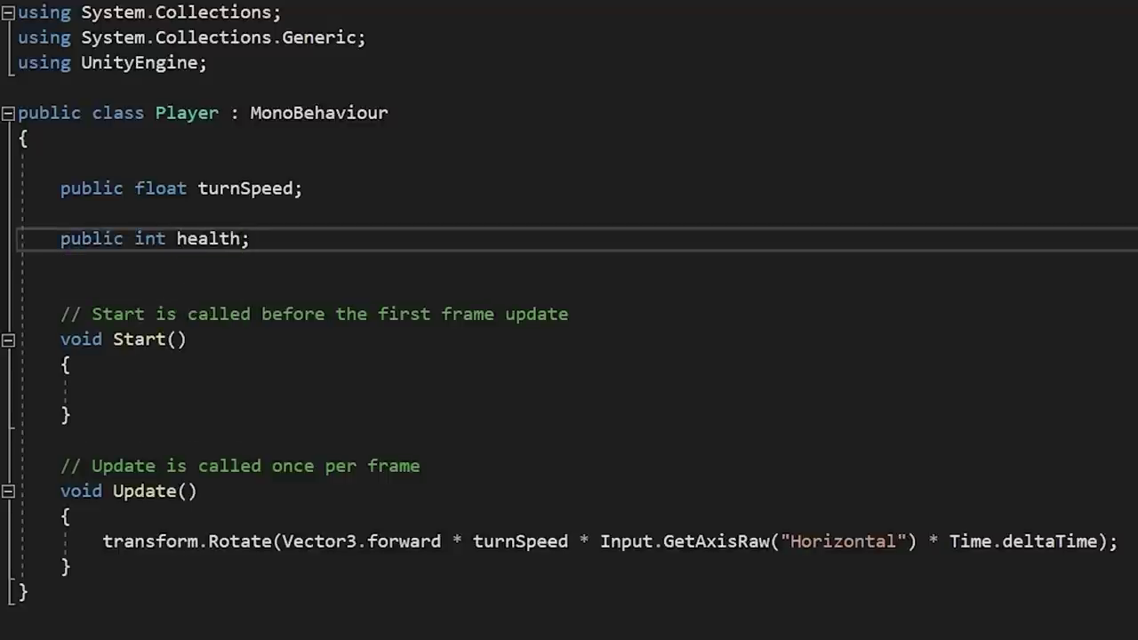
key("Return")
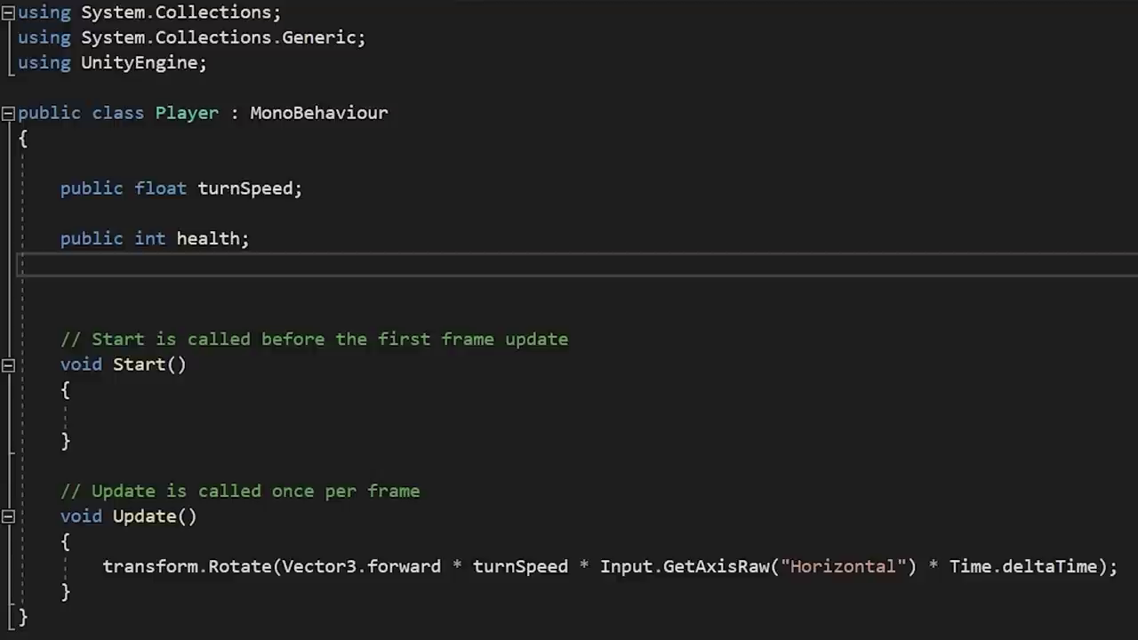
type("int score;")
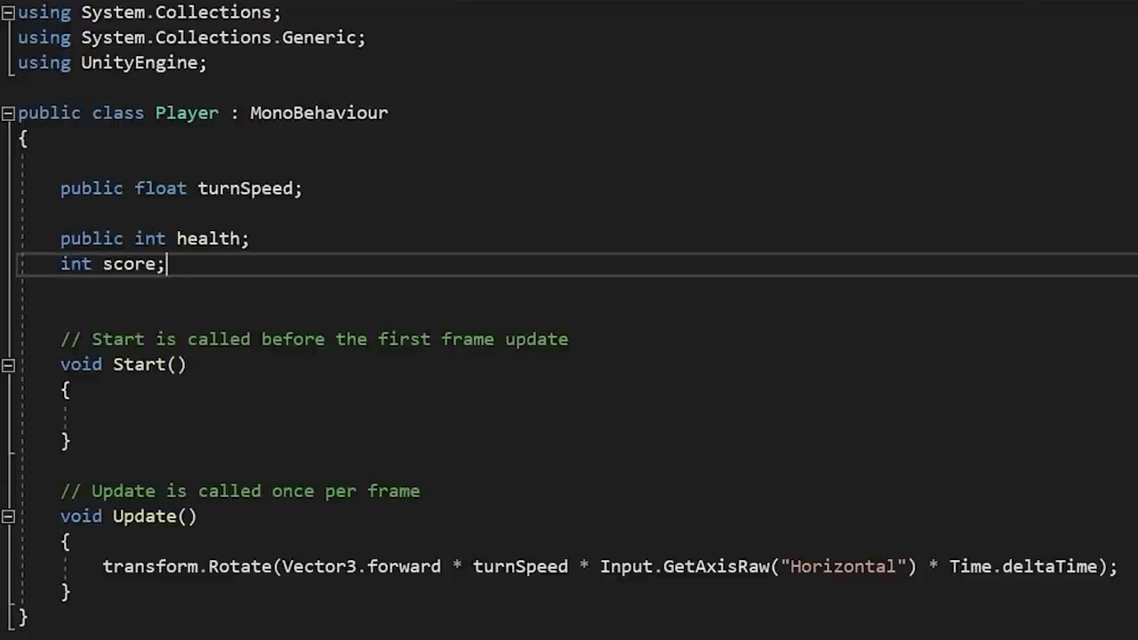
Add using TMPro and public TMP_Text fields healthDisplay and scoreDisplay.
left_click(236, 66)
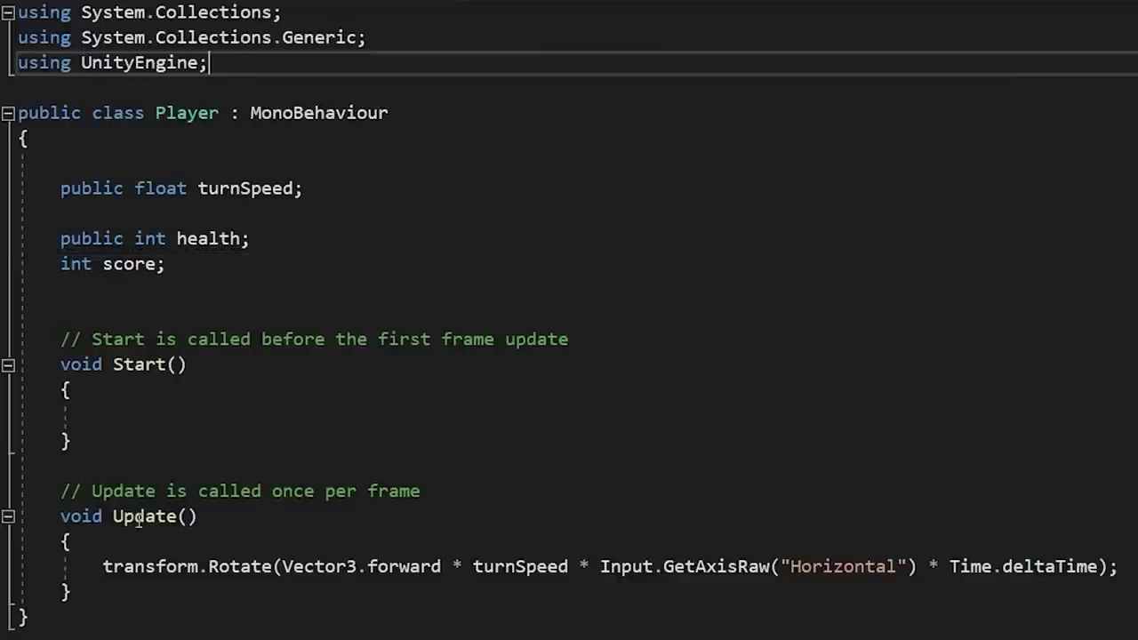
key("Return")
type("using ")
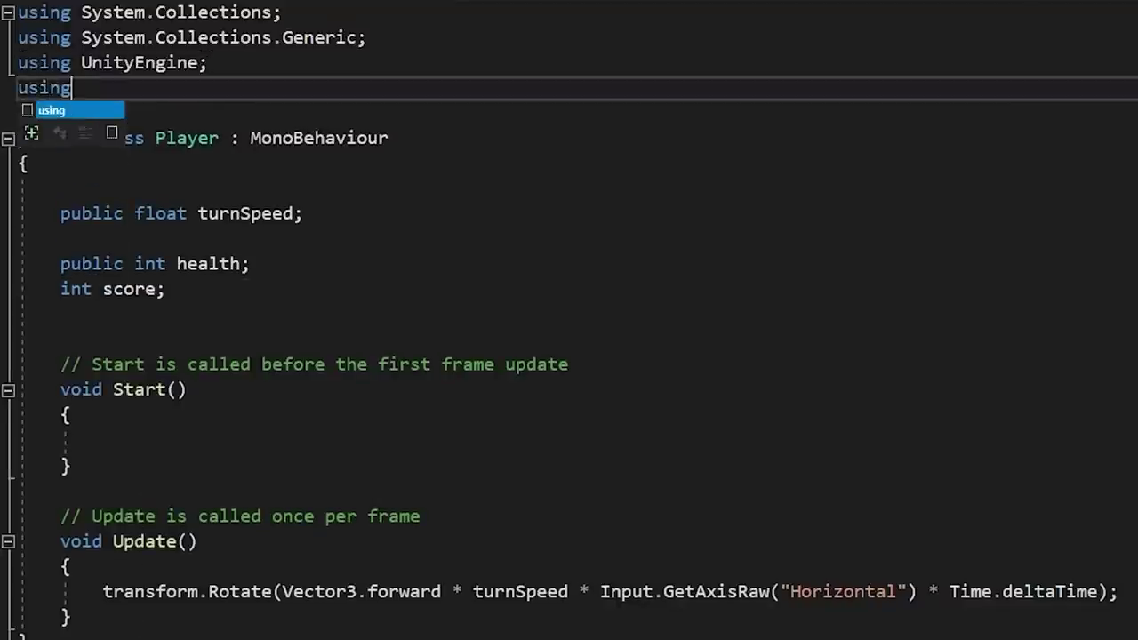
type("TMPr")
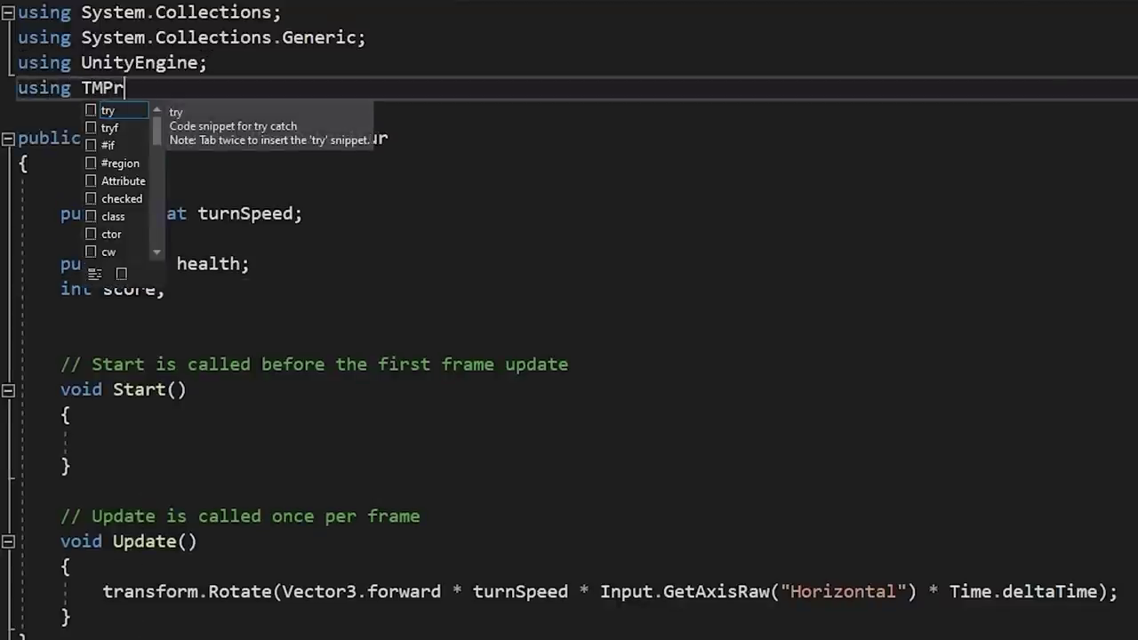
type("o;")
left_click(213, 287)
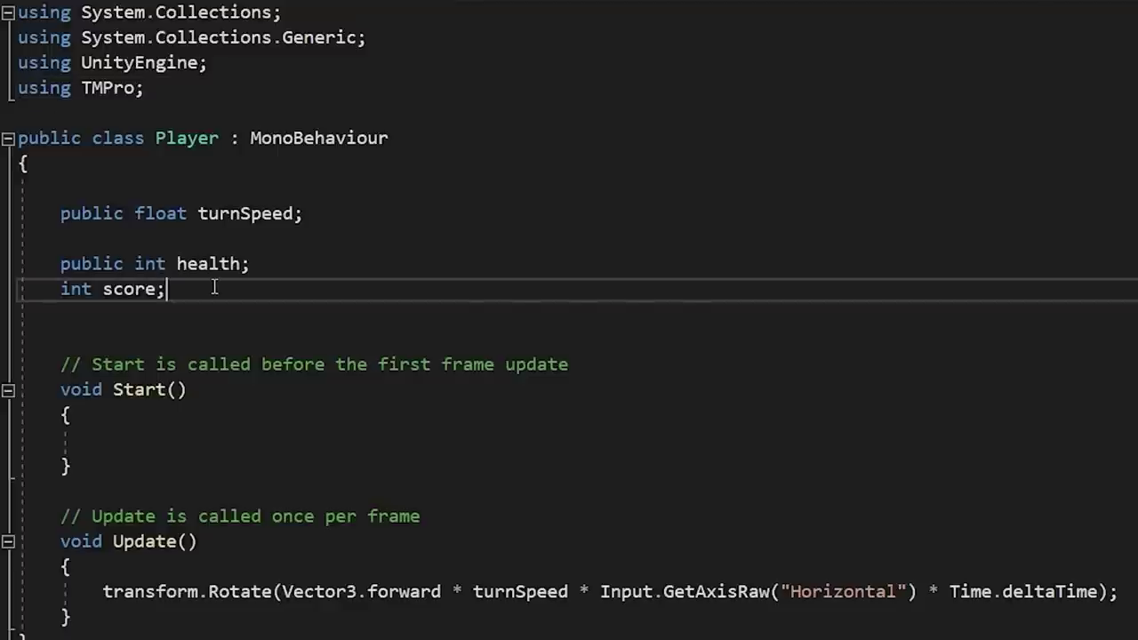
key("Return")
type("public TMP_Text ")
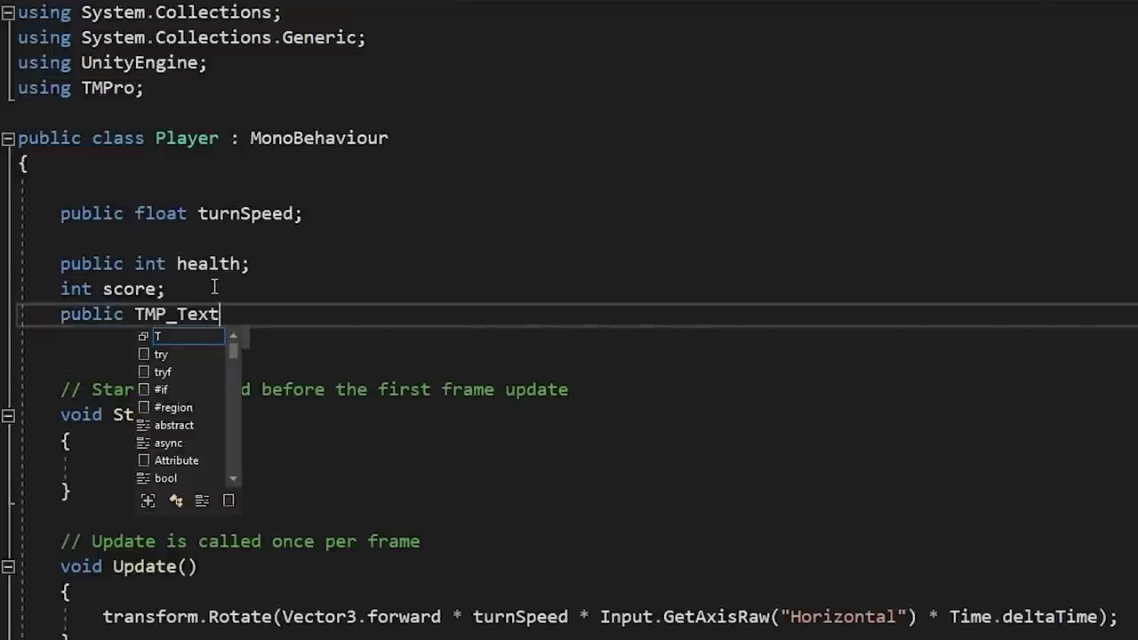
type("healthDisplay")
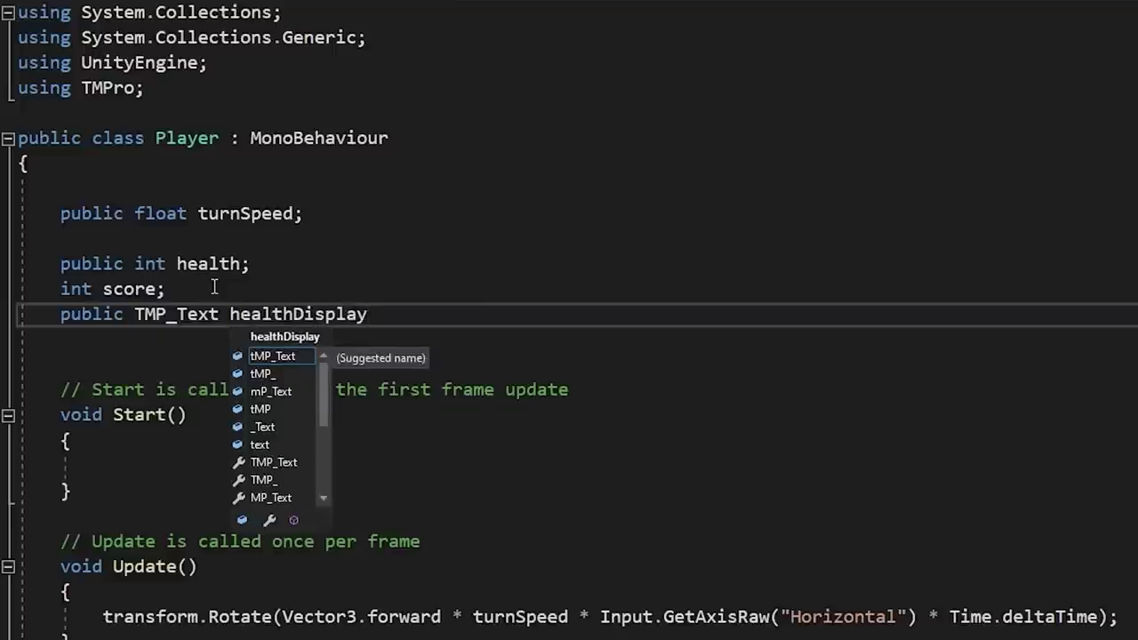
type(";")
key("Return")
type("public TMP_Text scoreDisplay")
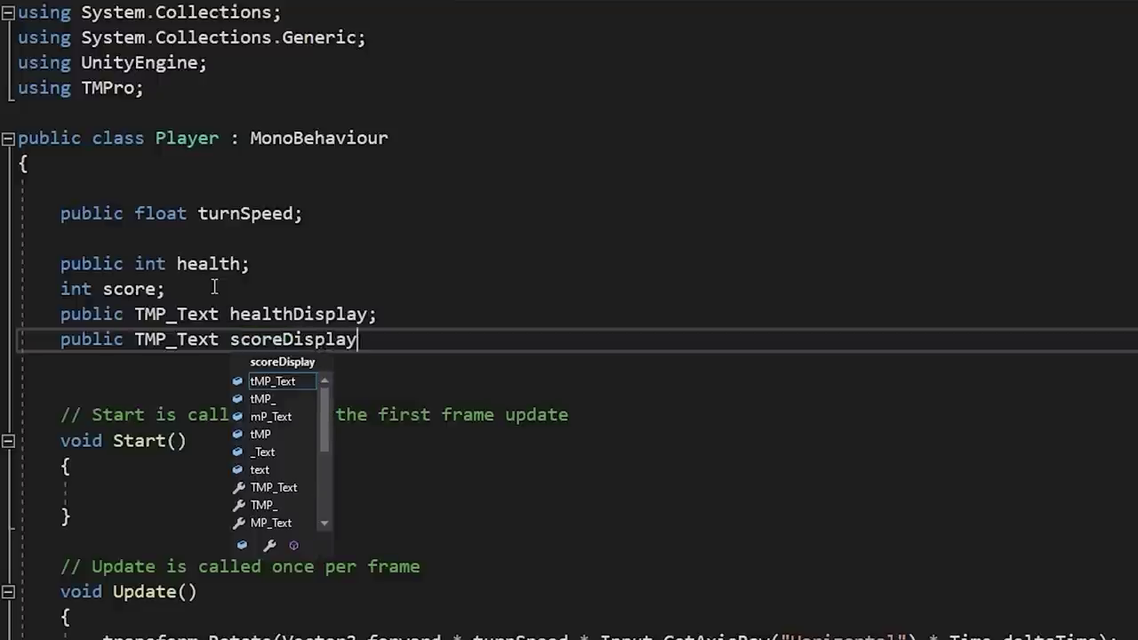
type(";")
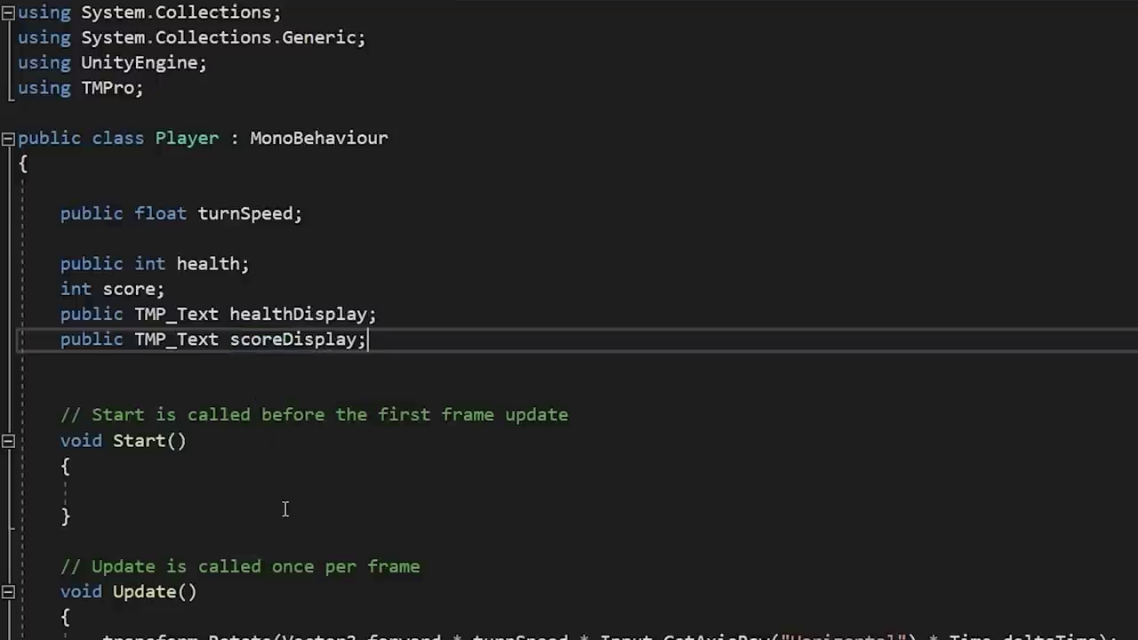
Open the body of the empty public void TakeDamage() method below Update.
scroll(284, 508, "down", 3)
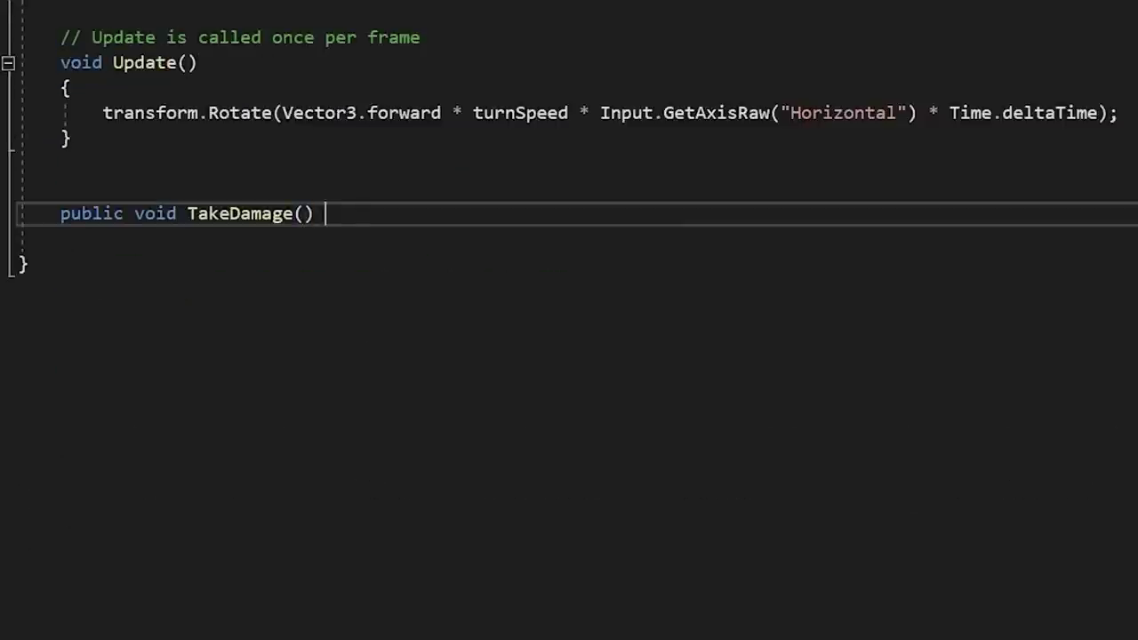
type("{")
key("Return")
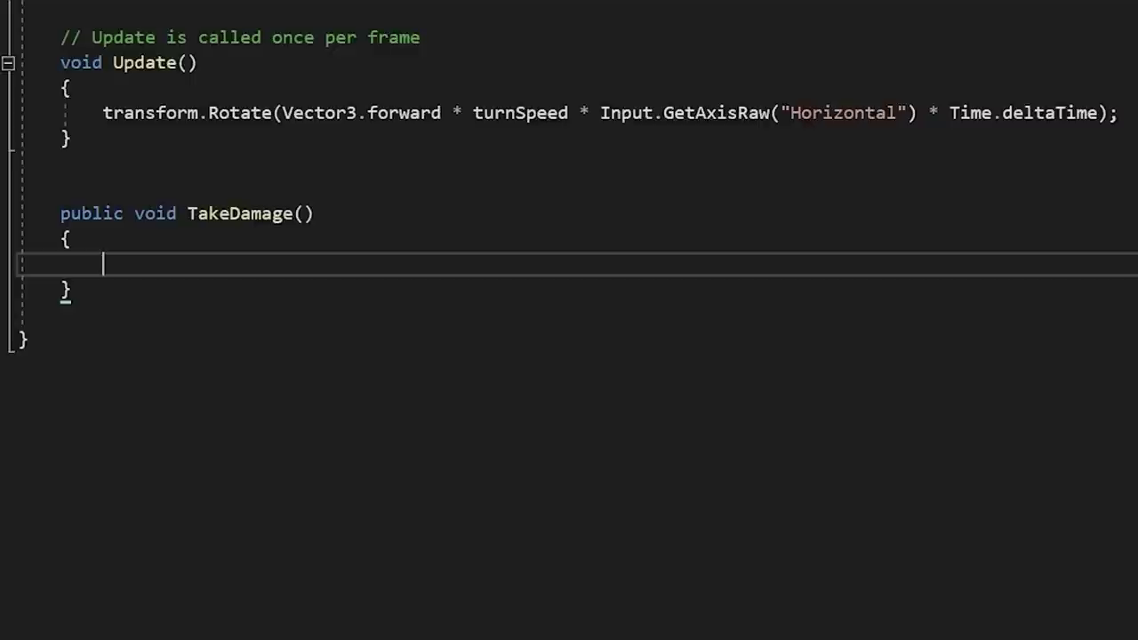
In TakeDamage, decrement health and set healthDisplay.text to "Health: " plus health.
type("health")
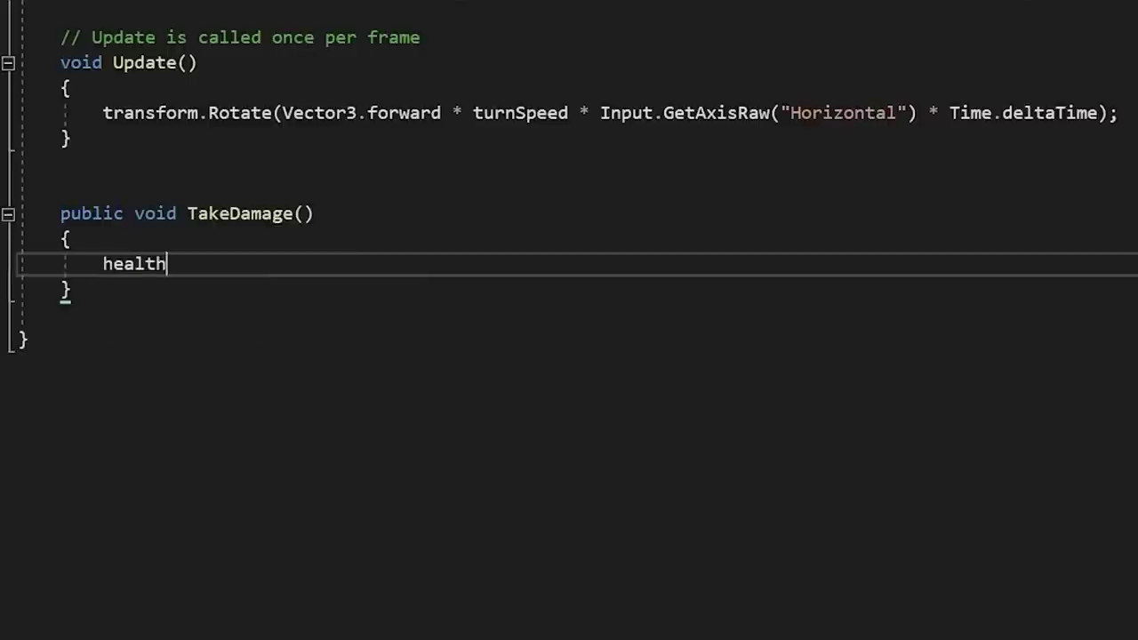
type("--;")
key("Return")
type("heal")
key("Down")
key("Tab")
type("text = \"Health:")
key("Left")
key("End")
type("heal")
key("Tab")
type(";")
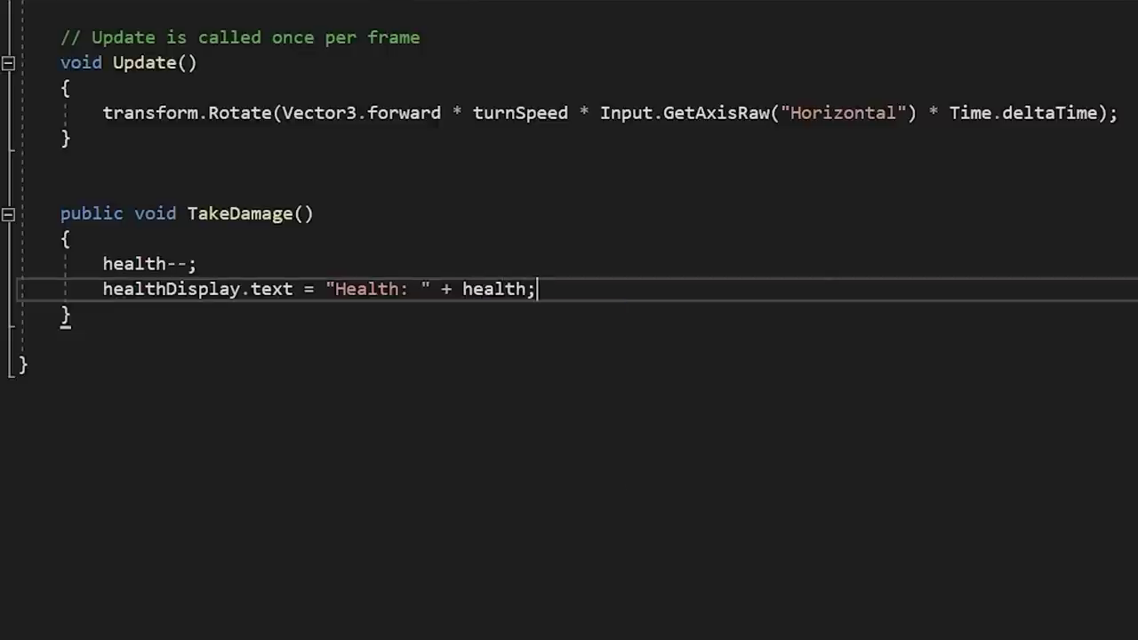
Add an if (health <= 0) check below the display update.
key("Return")
type("if")
key("Tab")
key("Tab")
type("he")
key("Tab")
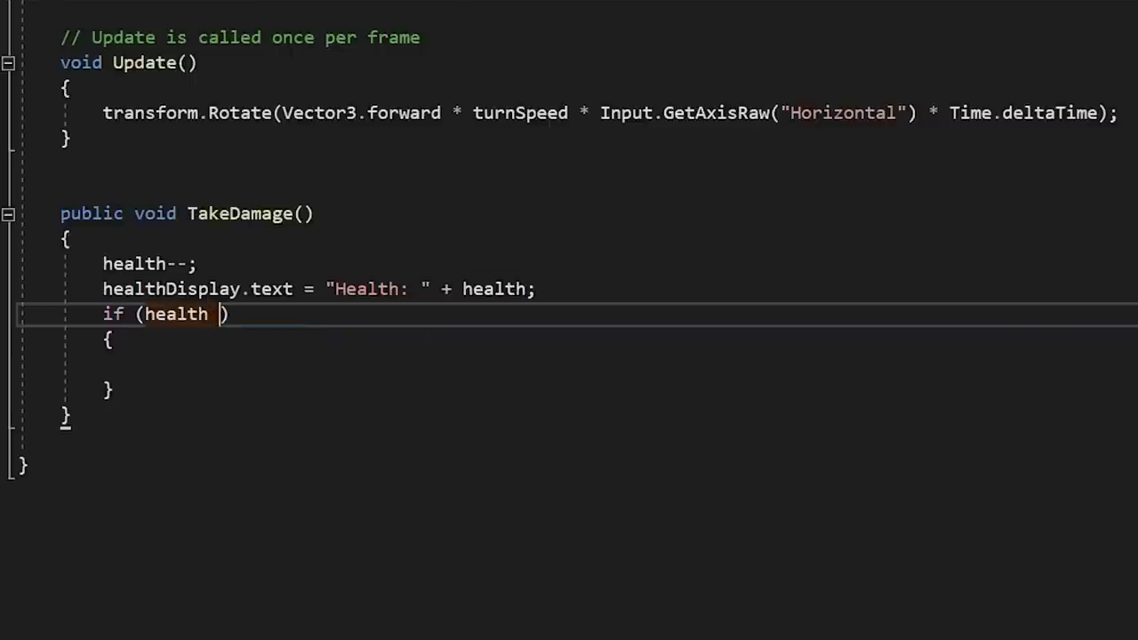
type("<= 0")
key("Down")
key("Down")
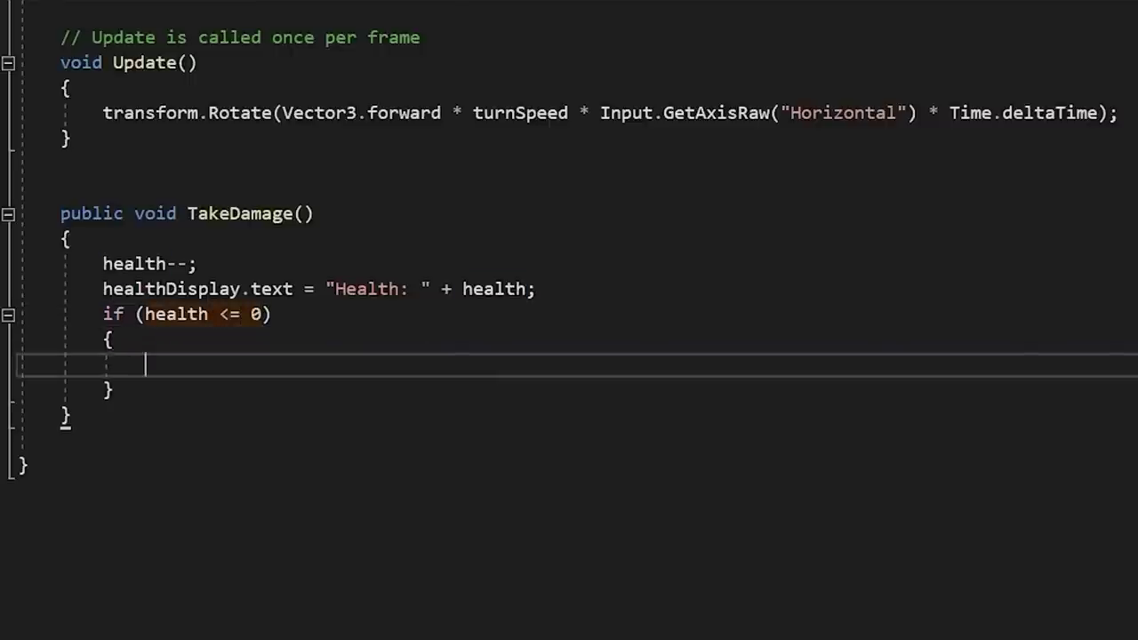
Add using UnityEngine.SceneManagement; below the TMPro using line.
scroll(140, 595, "up", 1)
scroll(123, 267, "up", 6)
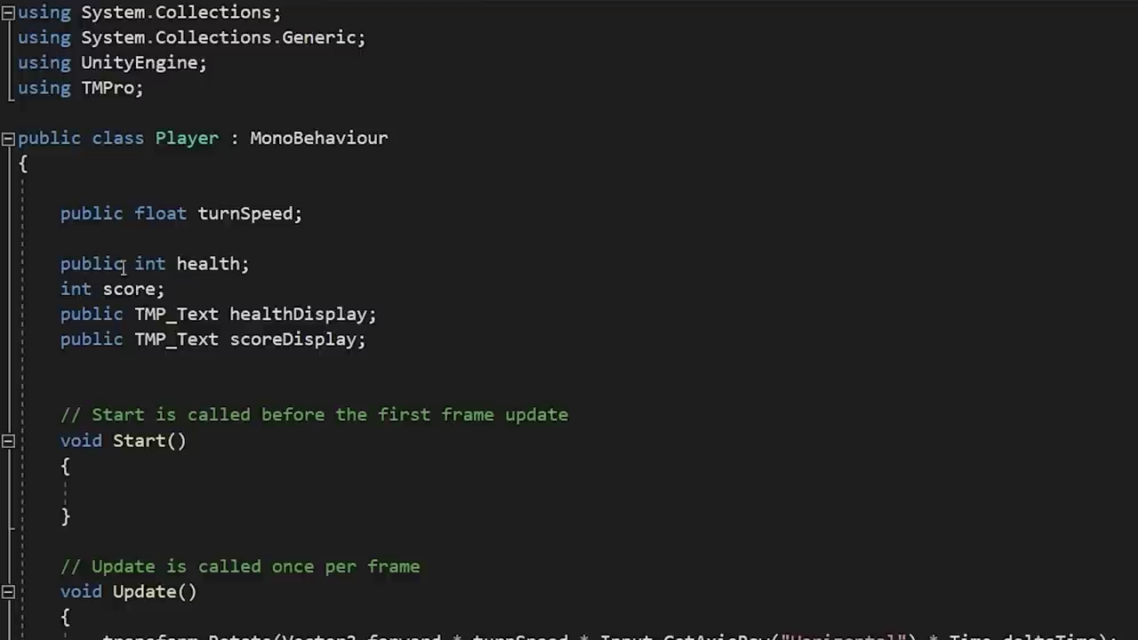
left_click(218, 84)
key("Return")
type("using UnityE")
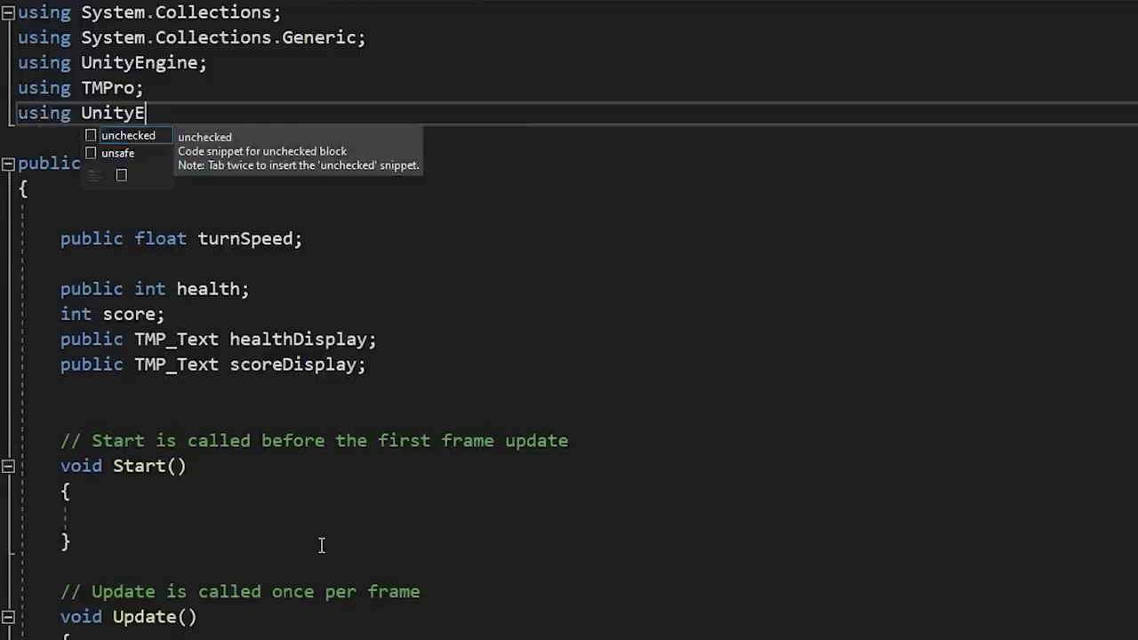
type("ngine.SceneManagement;")
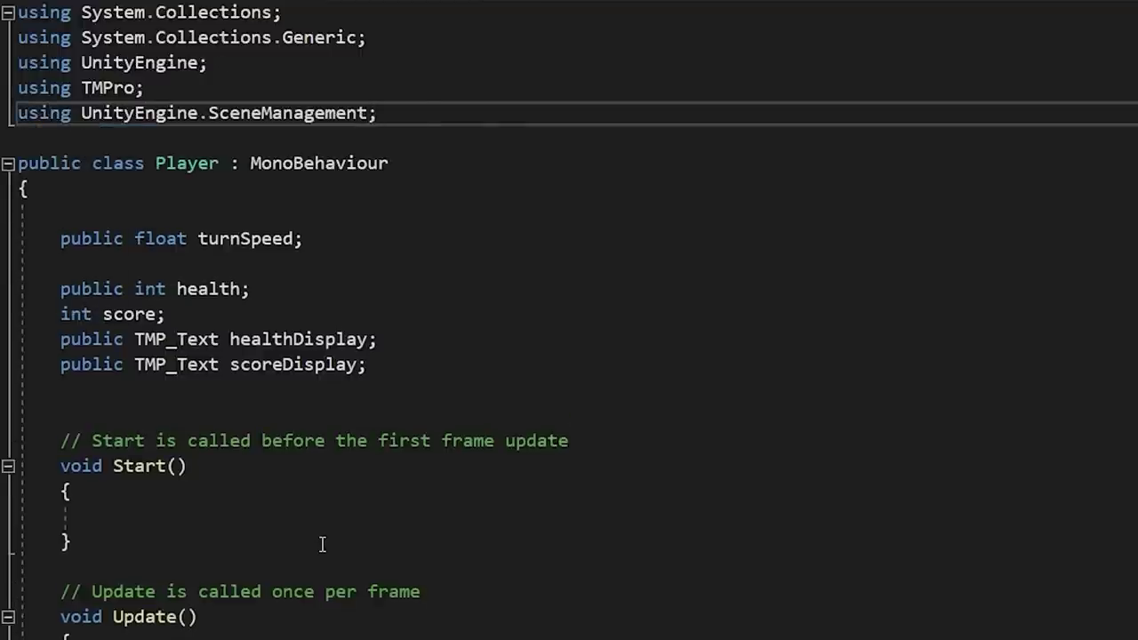
Call SceneManager.LoadScene("Game") inside the if block, then begin a public void Score() method.
scroll(322, 538, "down", 3)
scroll(267, 480, "down", 2)
scroll(205, 374, "down", 2)
left_click(175, 320)
type("Scene")
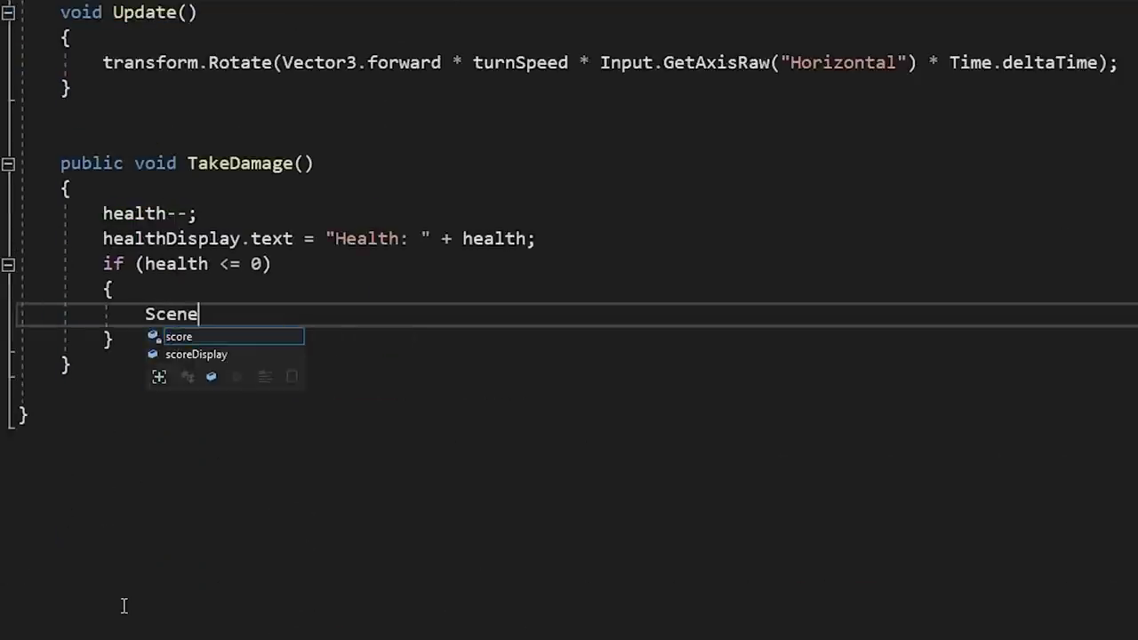
type("Manahe")
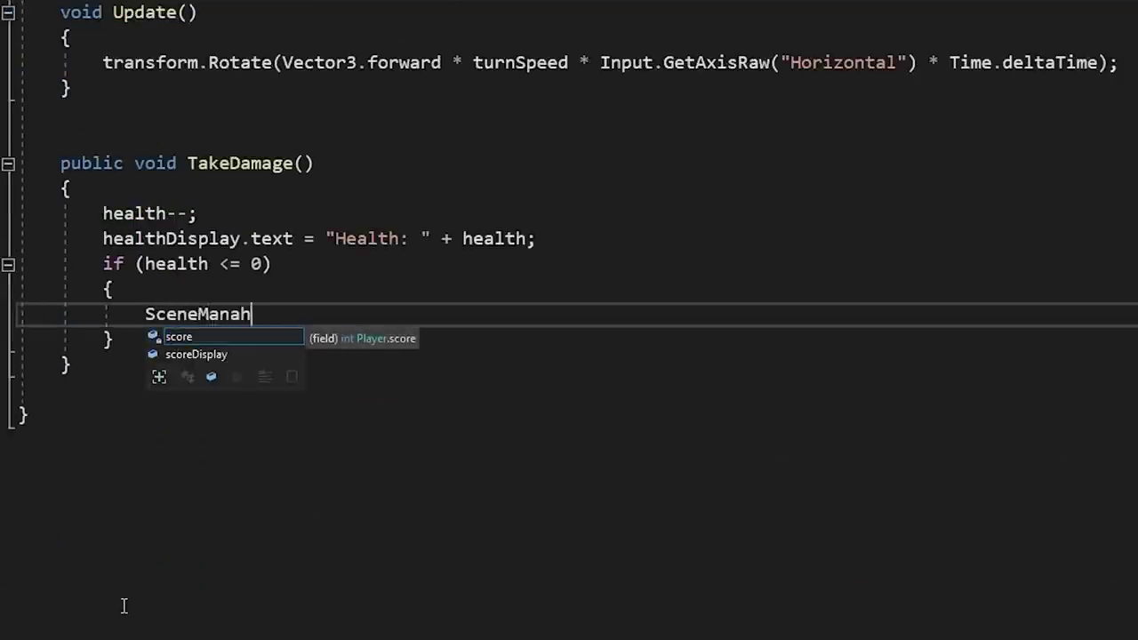
type("er.LoadScene();")
left_click(19, 441)
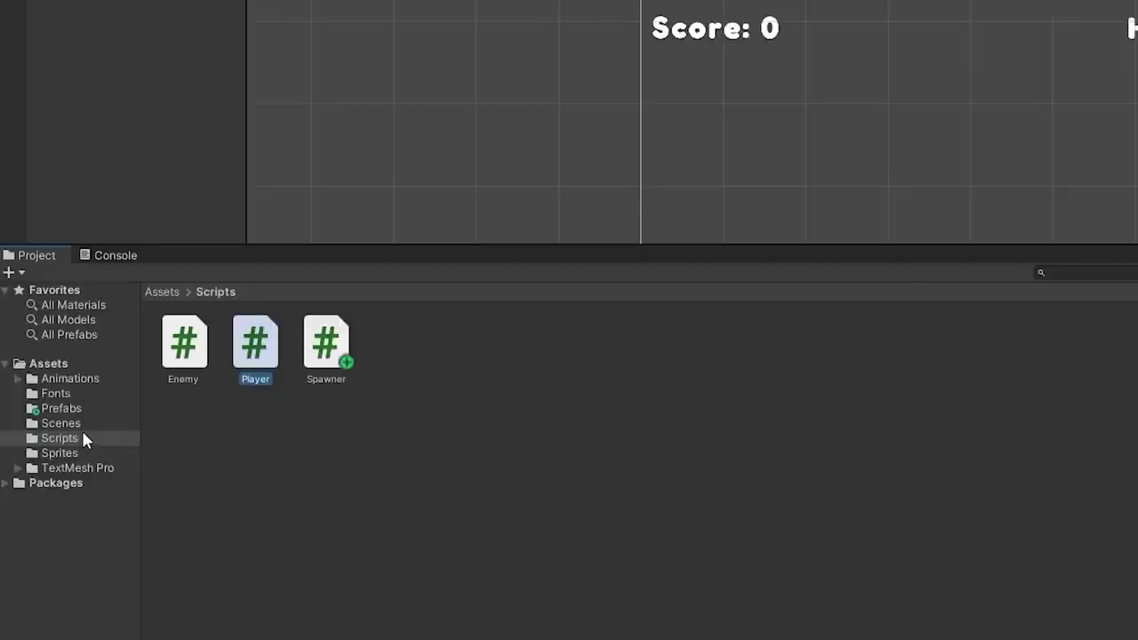
left_click(81, 438)
left_click(89, 423)
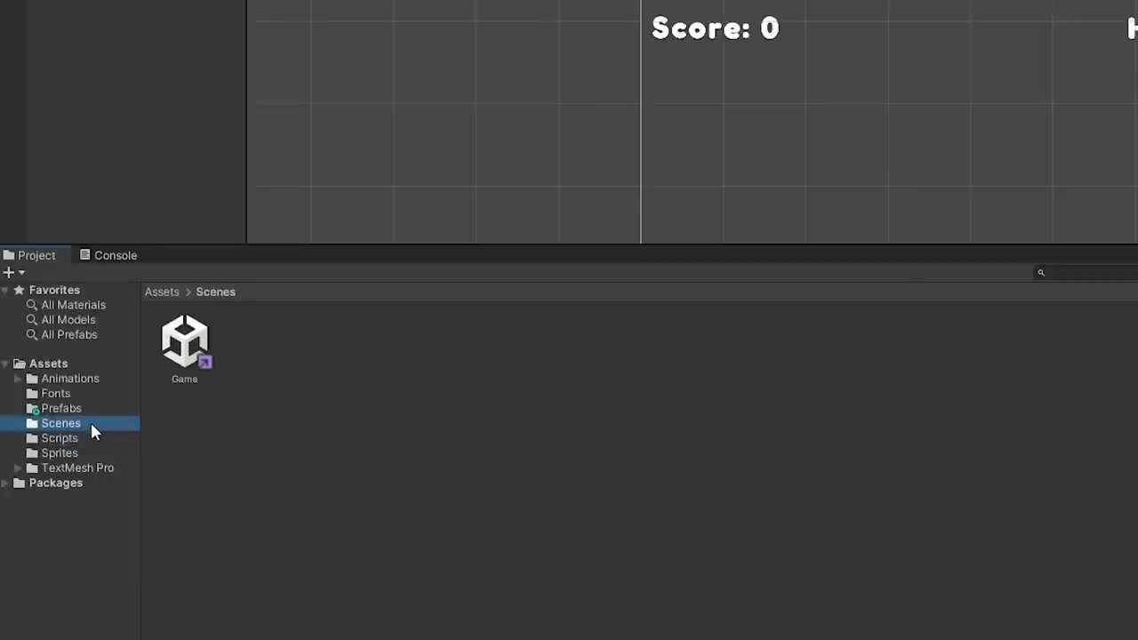
left_click(187, 351)
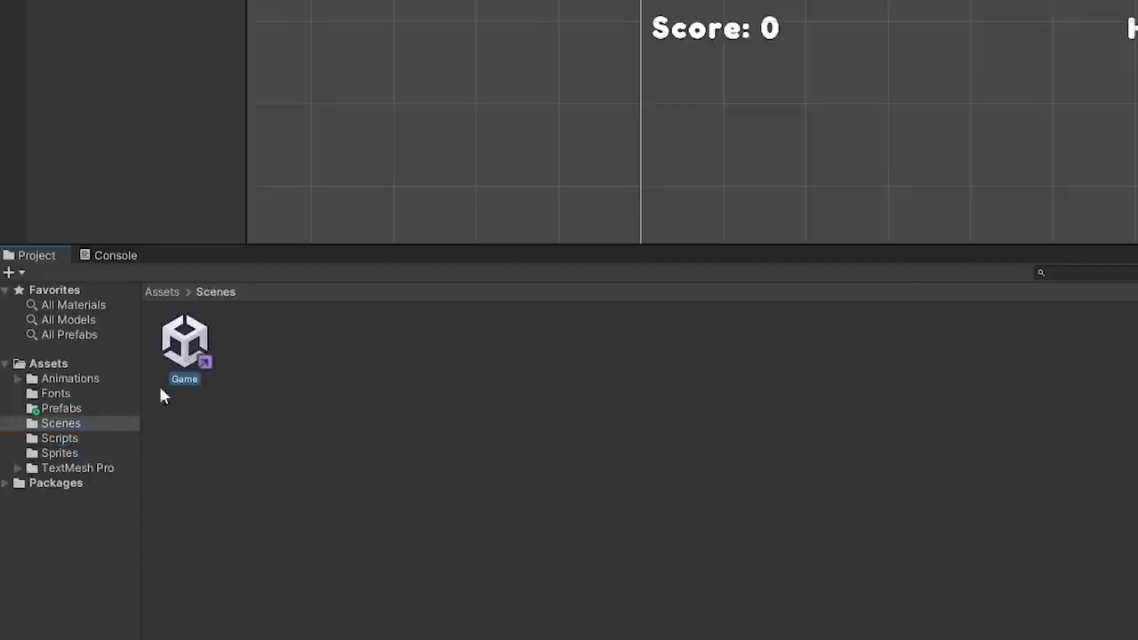
type("\"")
type("Game\");")
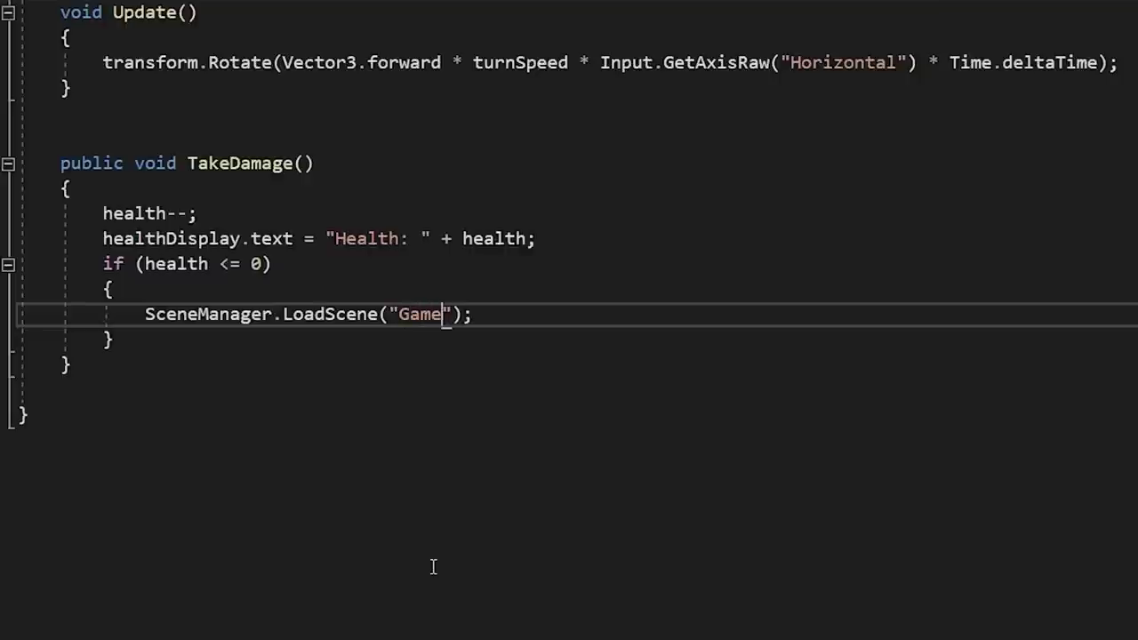
left_click(480, 551)
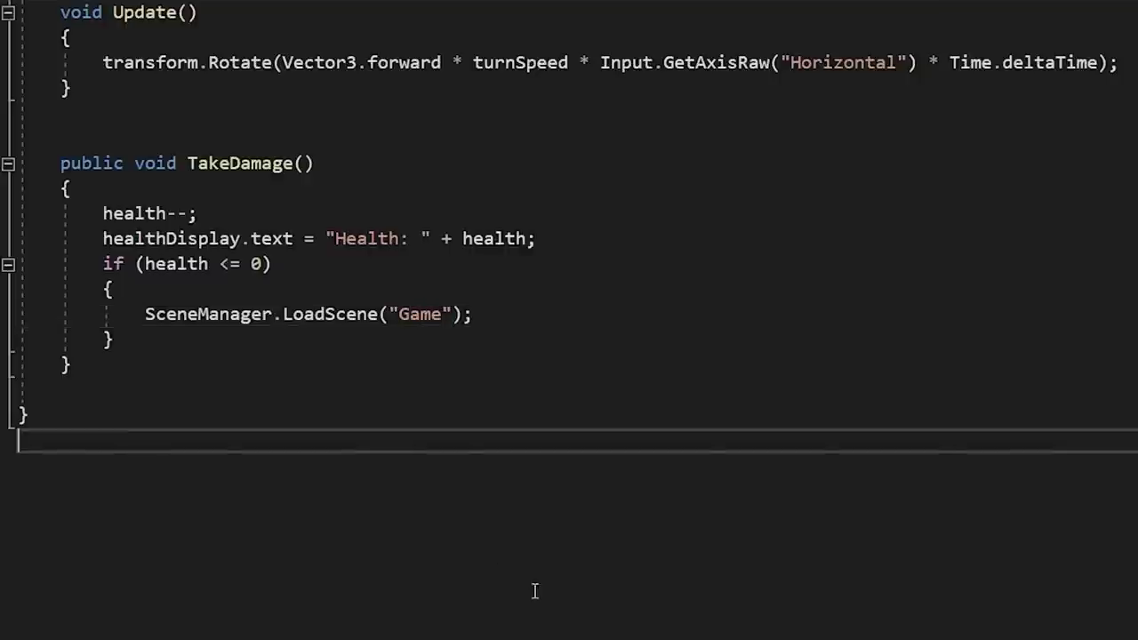
type("public void ")
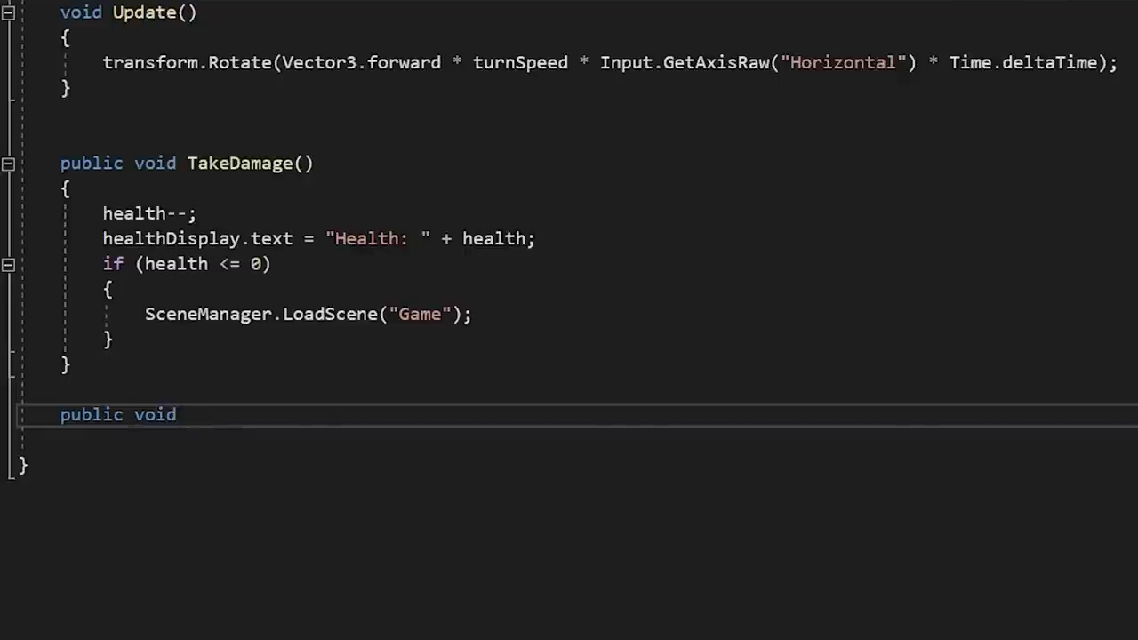
type("Score() {")
Fill the score method with score++; and scoreDisplay.text = "Score: " + score;.
key("Return")
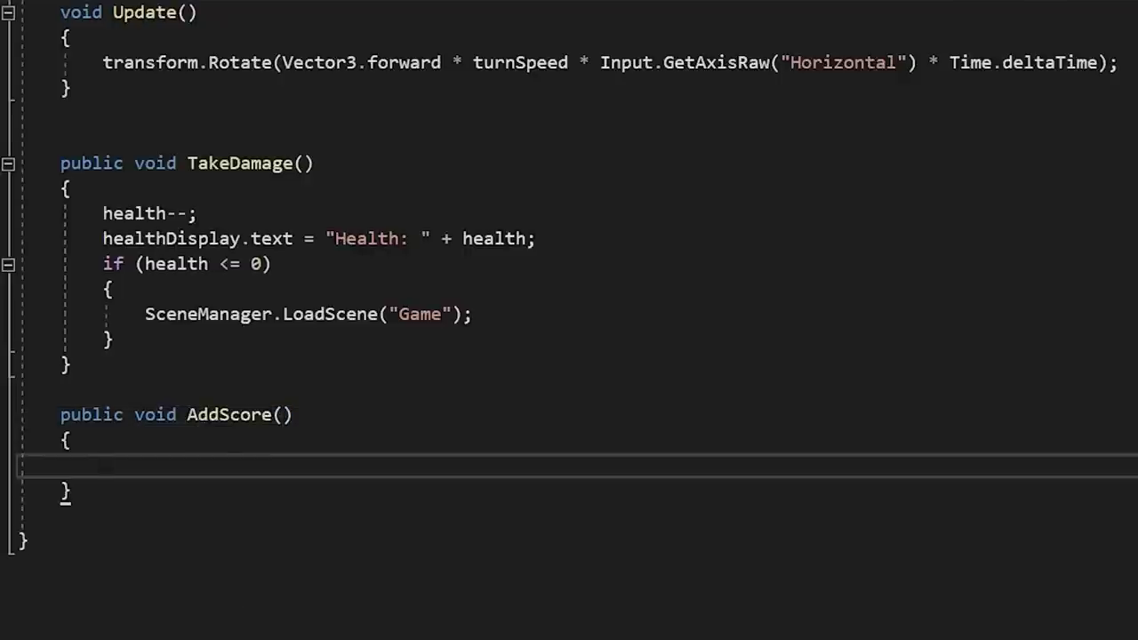
type("score")
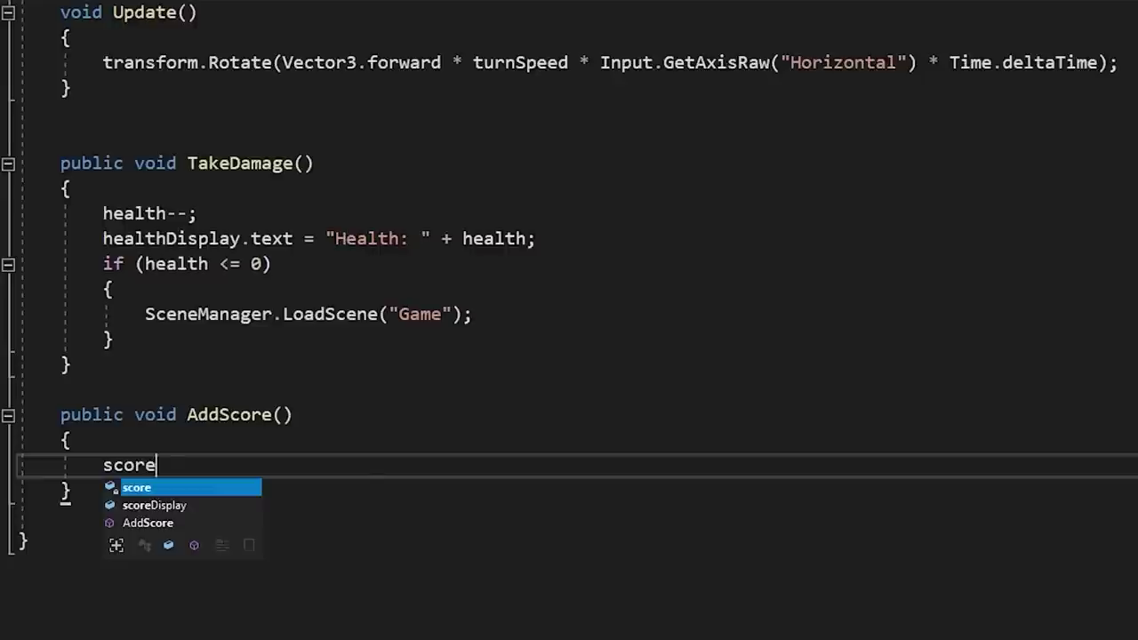
type("++;")
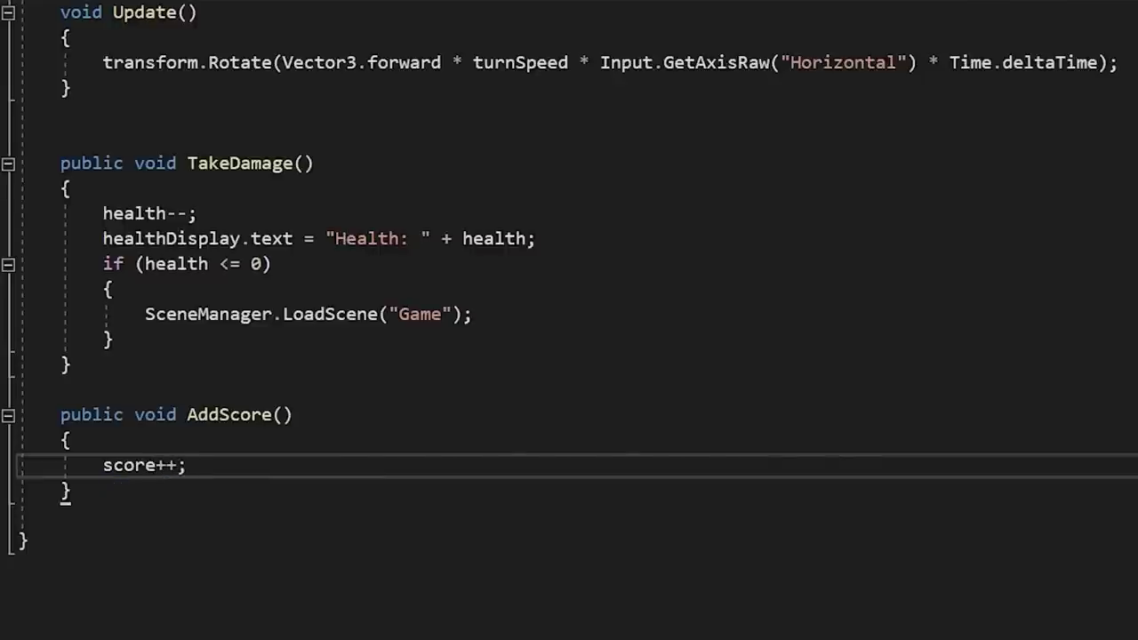
key("Return")
type("score")
key("Down")
key("Tab")
type("text = \"Score: \" + sc")
key("Tab")
type(";")
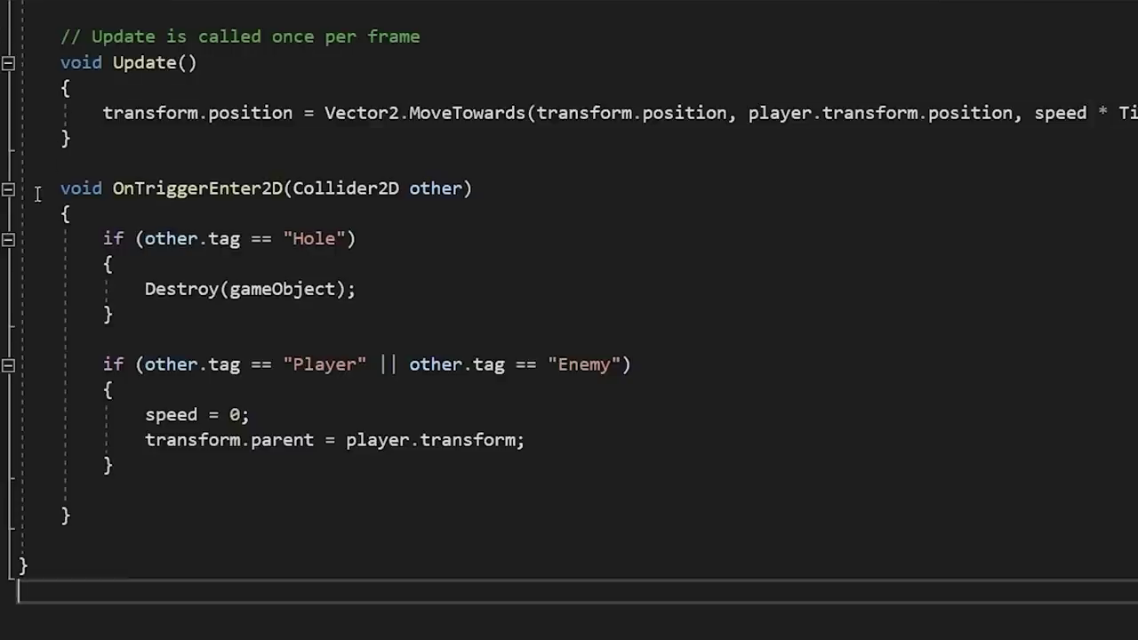
Insert player.AddScore(); above Destroy in the enemy's Hole collision block.
mouse_move(59, 188)
left_mouse_down()
mouse_move(145, 223)
mouse_move(354, 494)
mouse_move(360, 518)
left_mouse_up()
left_click(255, 601)
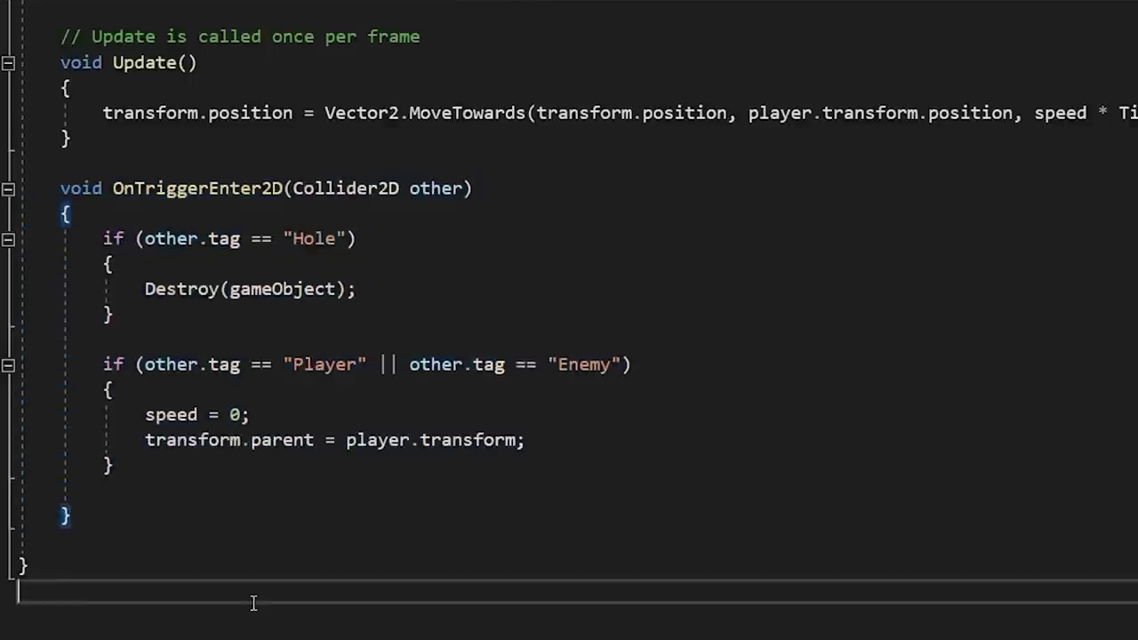
left_click_drag(103, 238, 184, 320)
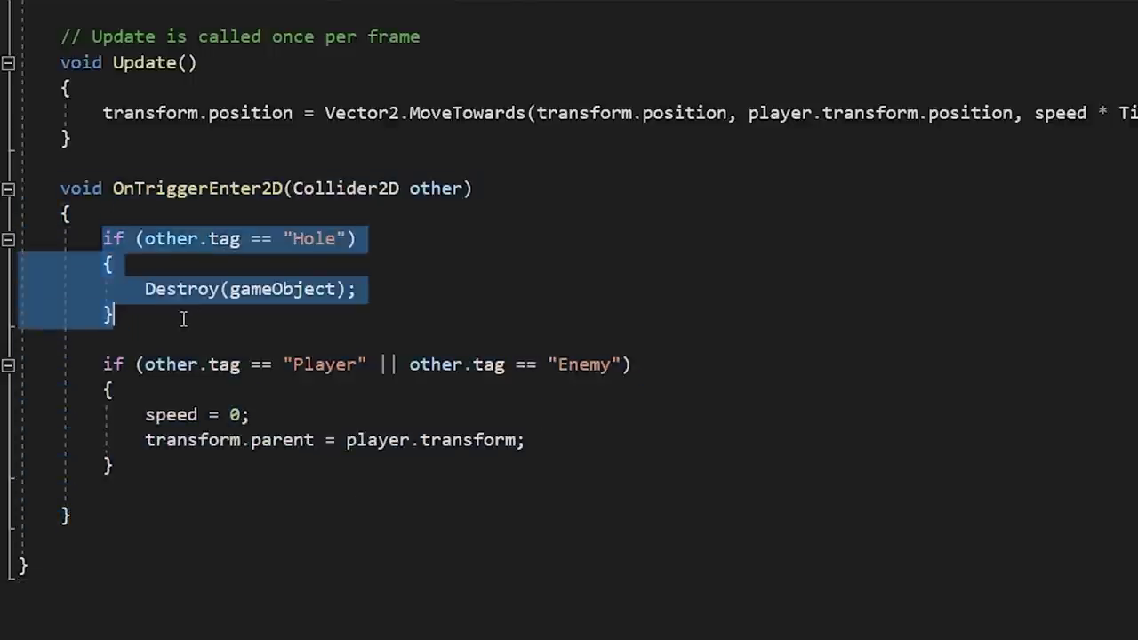
left_click(382, 272)
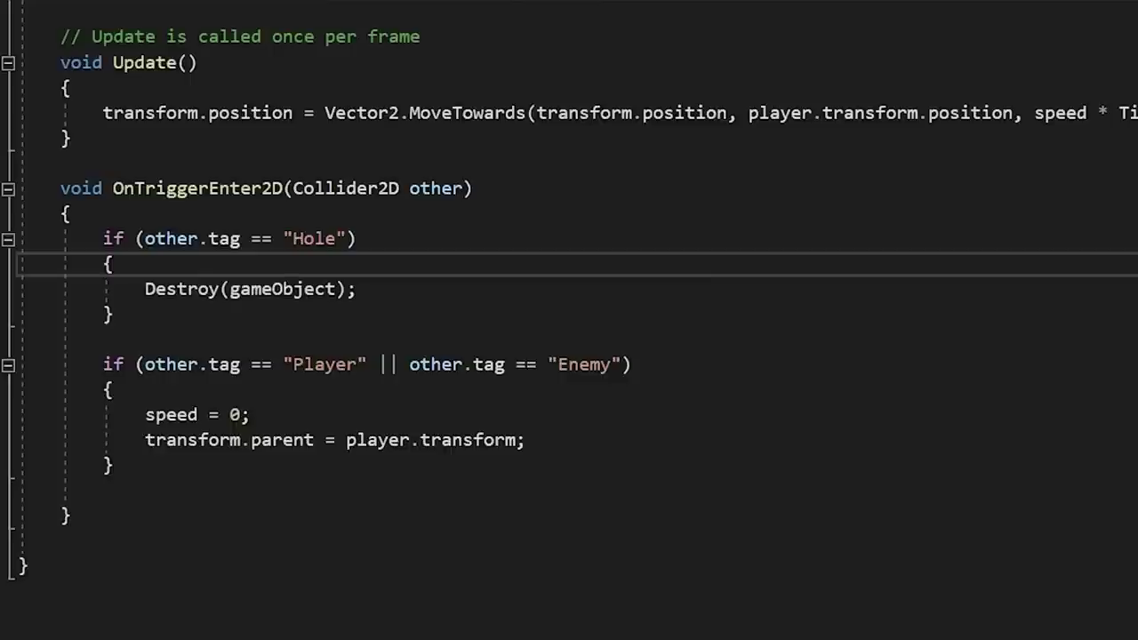
key("Return")
type("player.AddScore();")
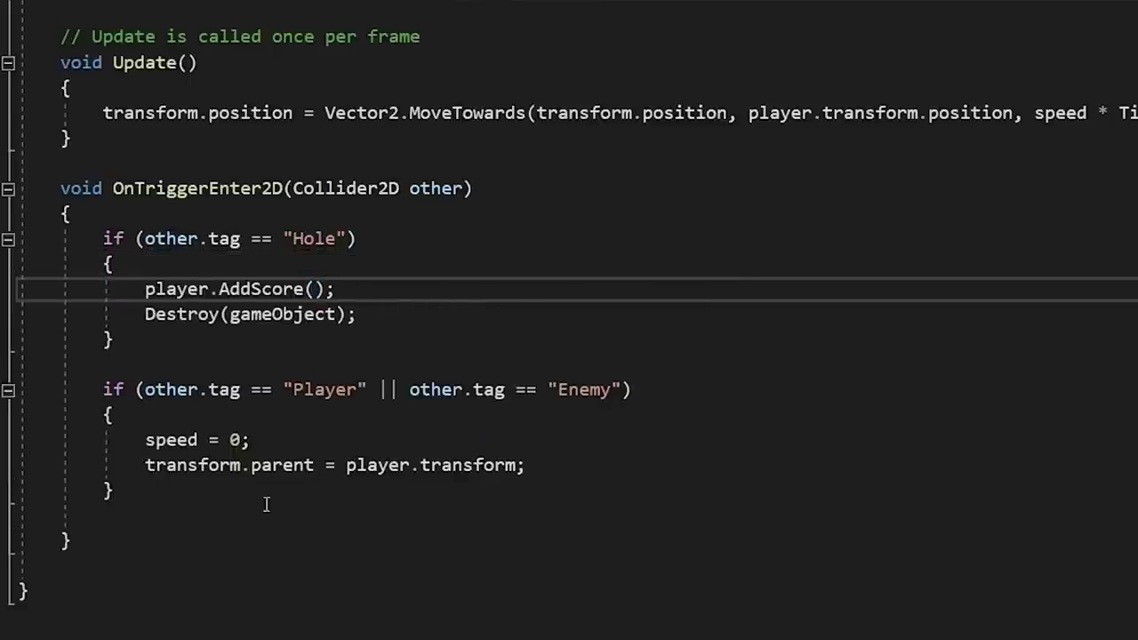
Insert player.TakeDamage(); in the Player/Enemy collision block.
left_click(300, 418)
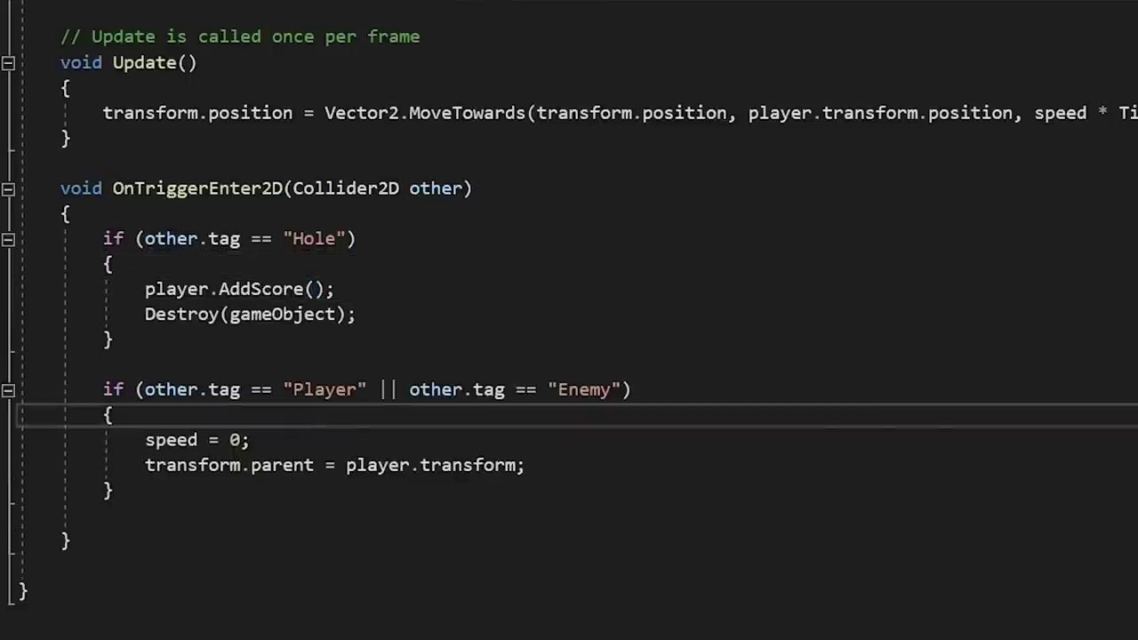
key("Return")
type("player.TakeDamage(")
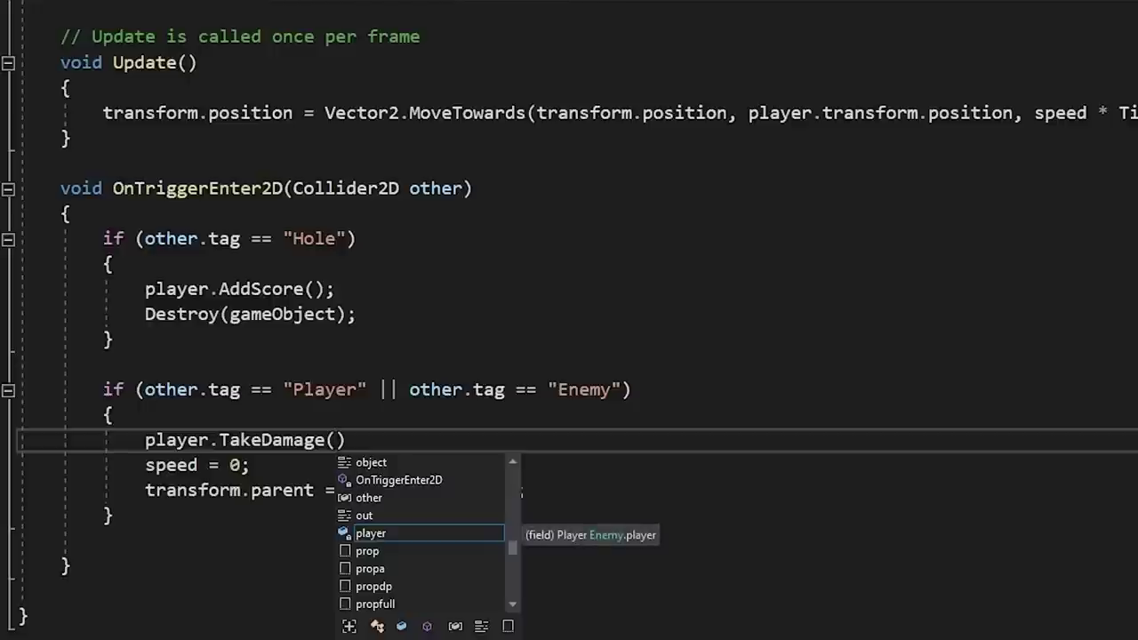
type(");")
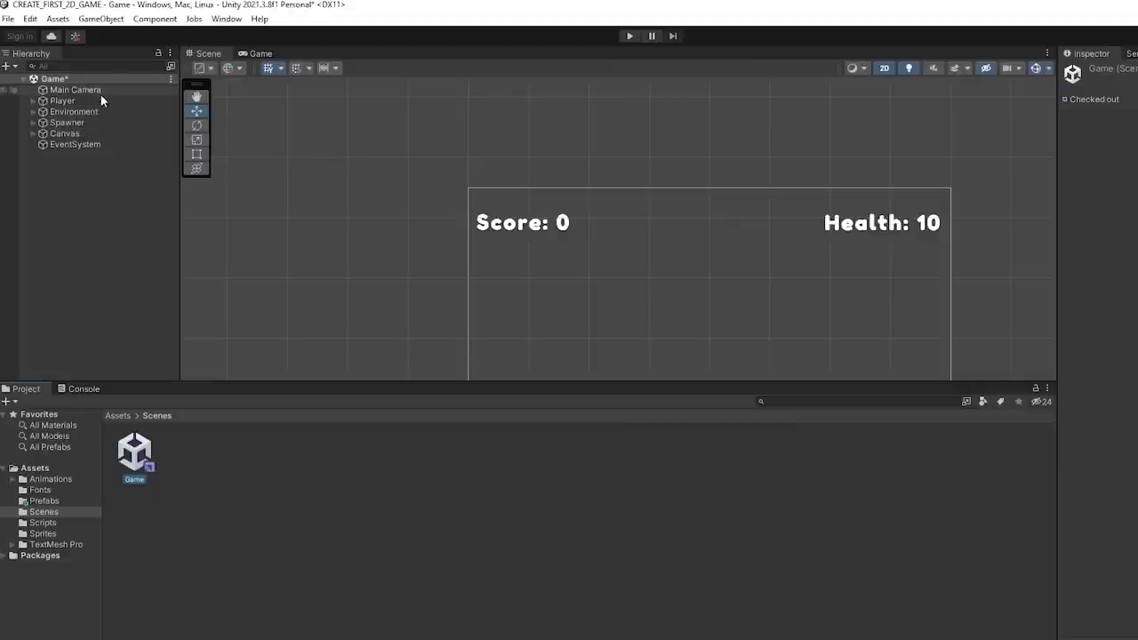
Assign Score Display to the Player's Score Display slot, set Health to 3, and play-test.
double_click(91, 101)
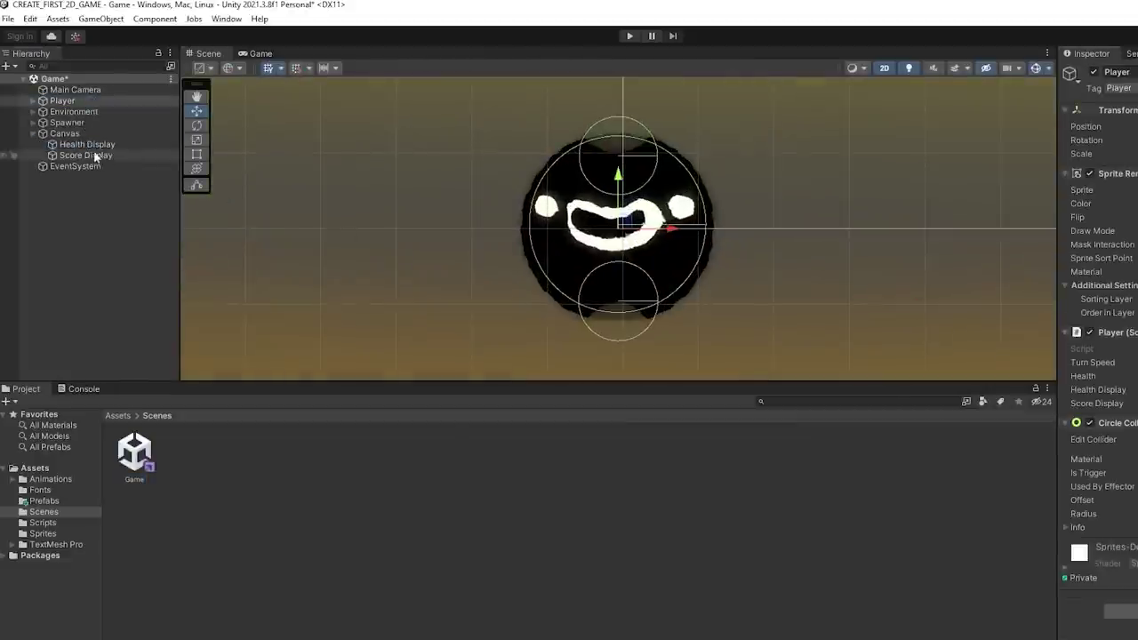
left_click_drag(85, 155, 969, 339)
left_click(904, 296)
type("3")
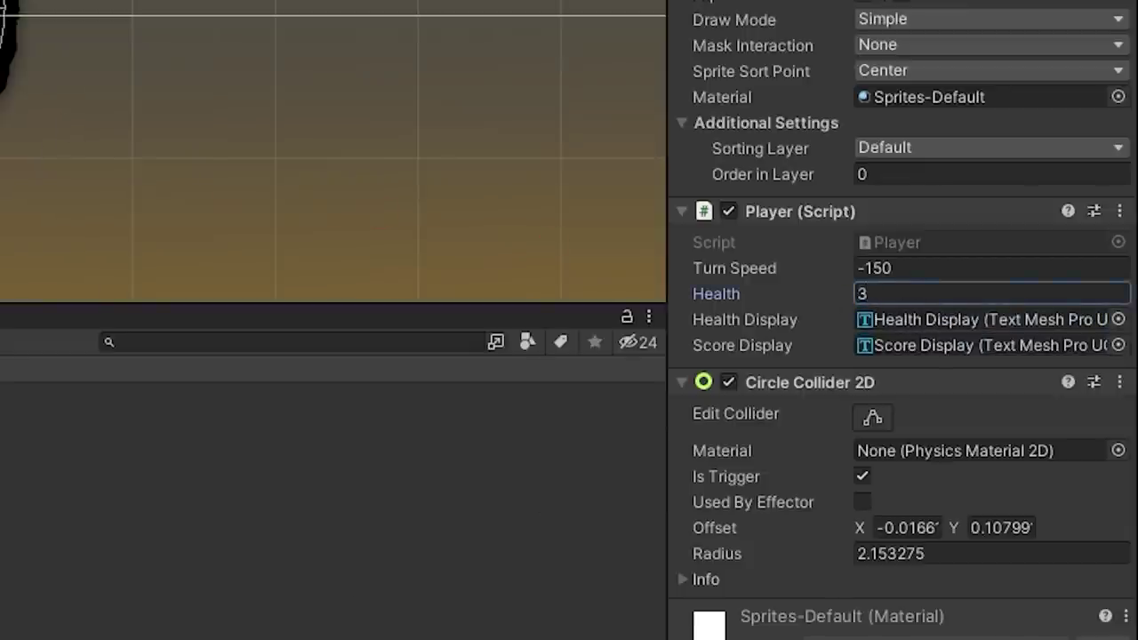
key("ctrl+p")
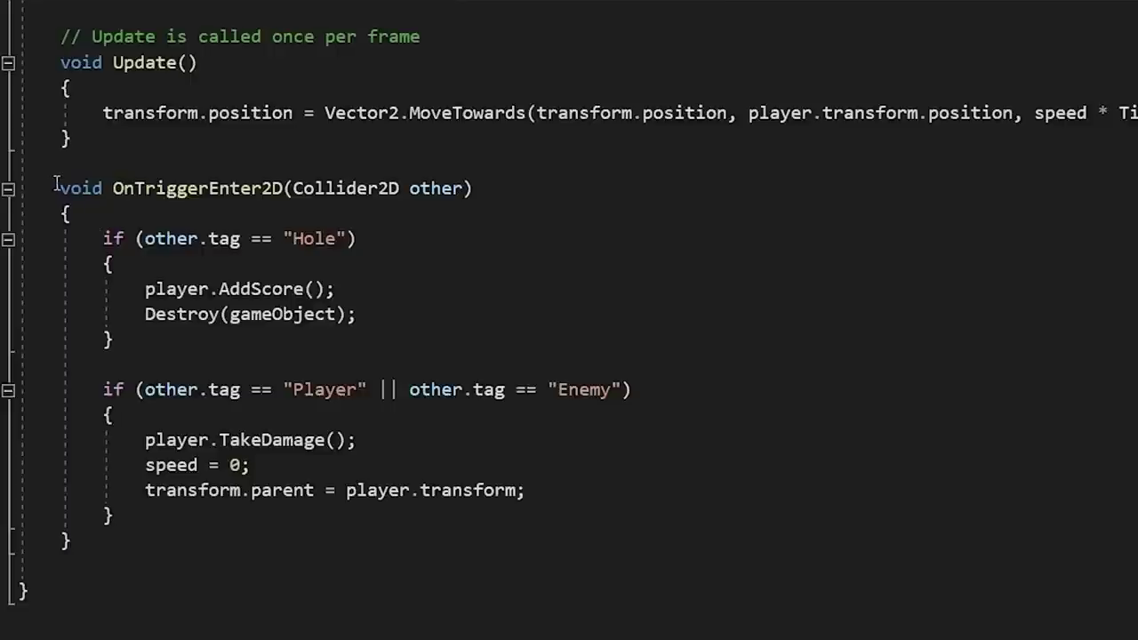
Add a bool inactive = false; field below the player field in the Enemy script.
left_click_drag(81, 225, 378, 511)
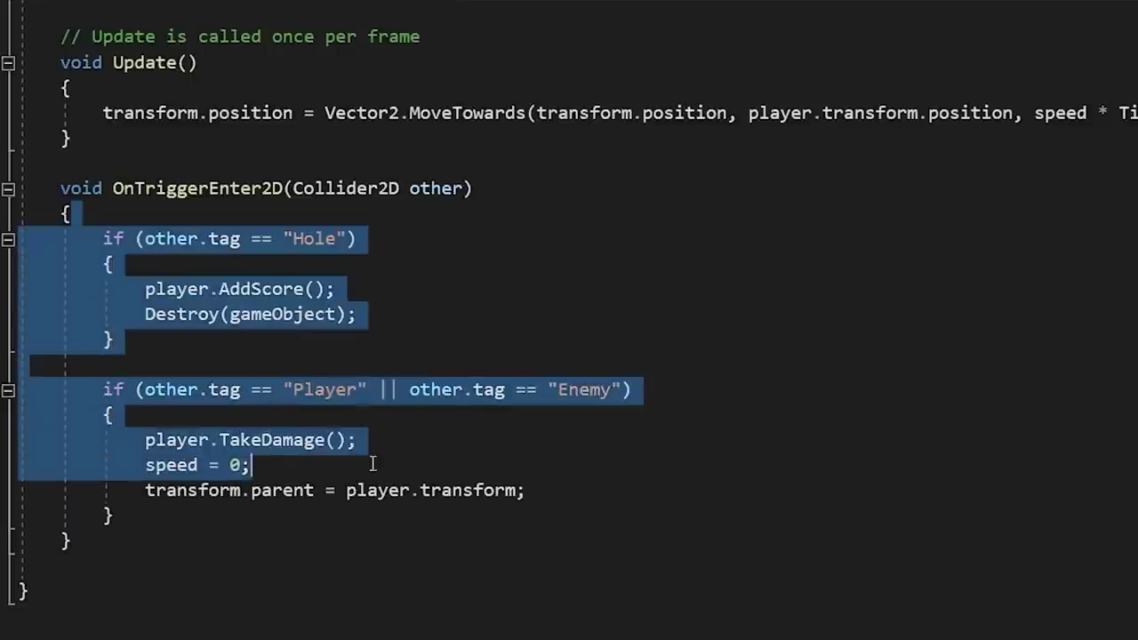
left_click(361, 590)
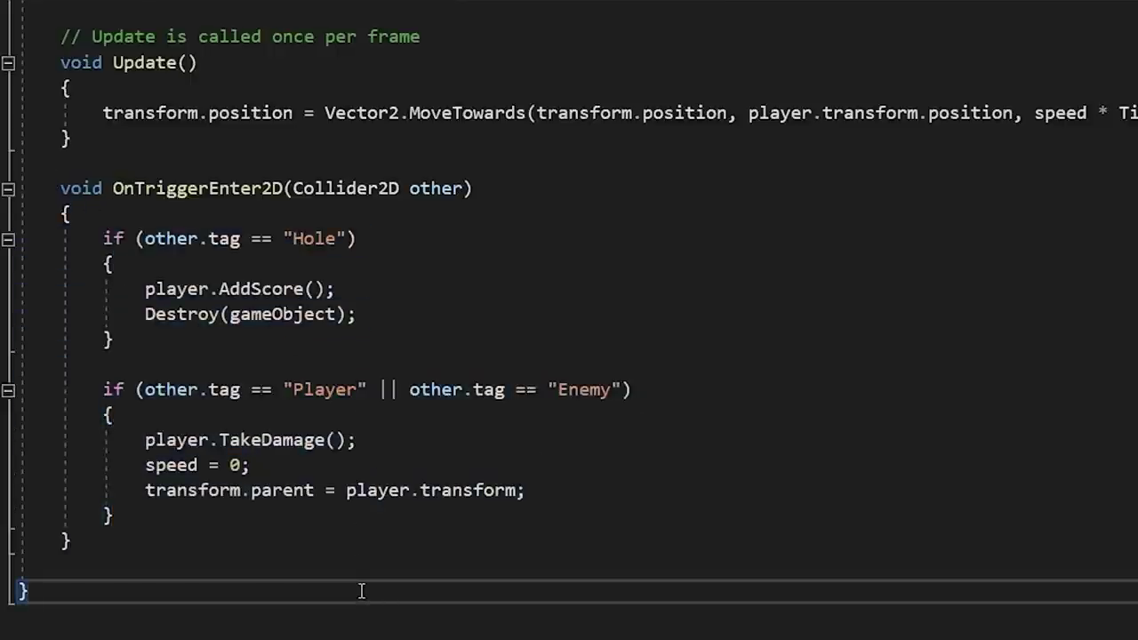
scroll(361, 590, "up", 2)
scroll(305, 504, "up", 3)
left_click(261, 217)
key("Return")
key("Return")
type("bool inactive = false;")
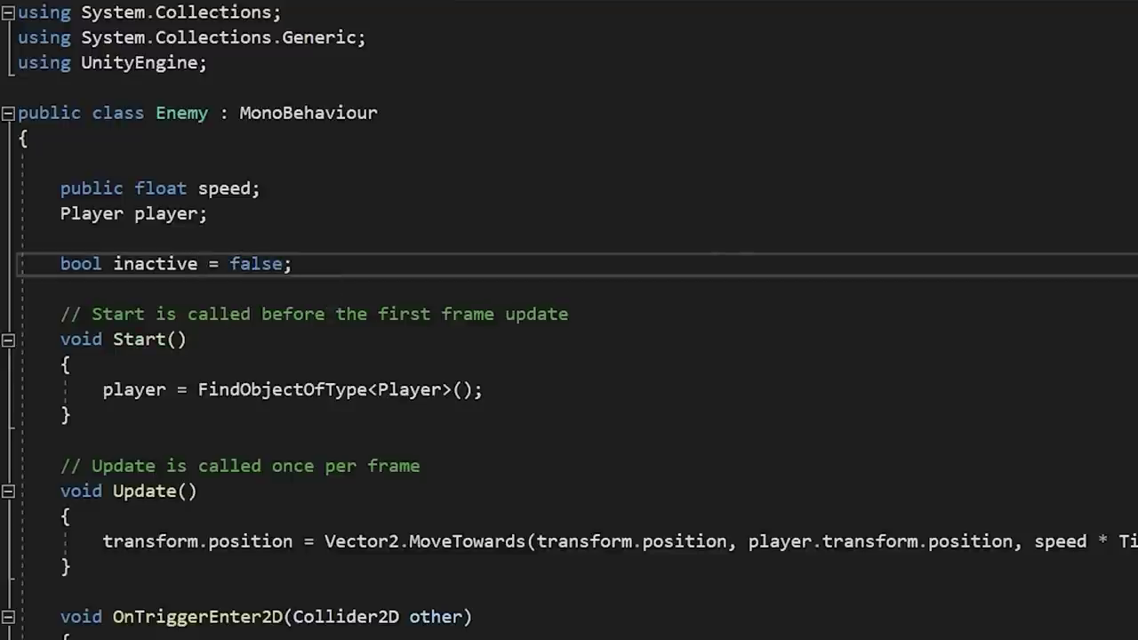
Wrap both collision if-blocks in OnTriggerEnter2D inside if (inactive == false).
scroll(325, 465, "down", 1)
scroll(325, 465, "down", 2)
scroll(325, 465, "down", 2)
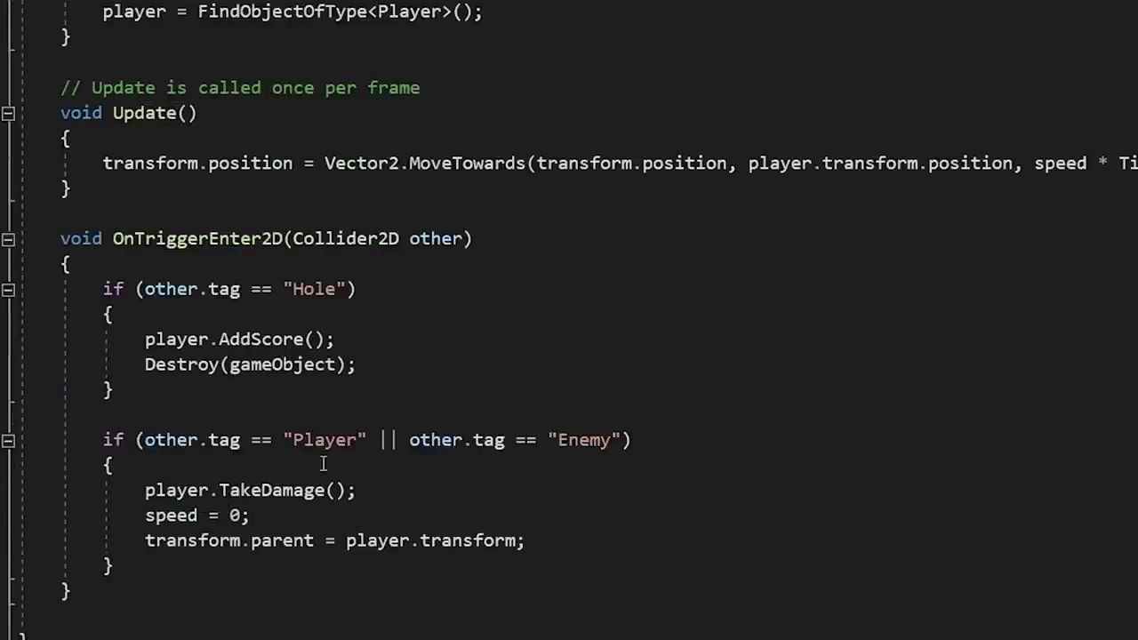
left_click(199, 270)
key("Return")
type("if")
key("Tab")
key("Tab")
type("inactive == ")
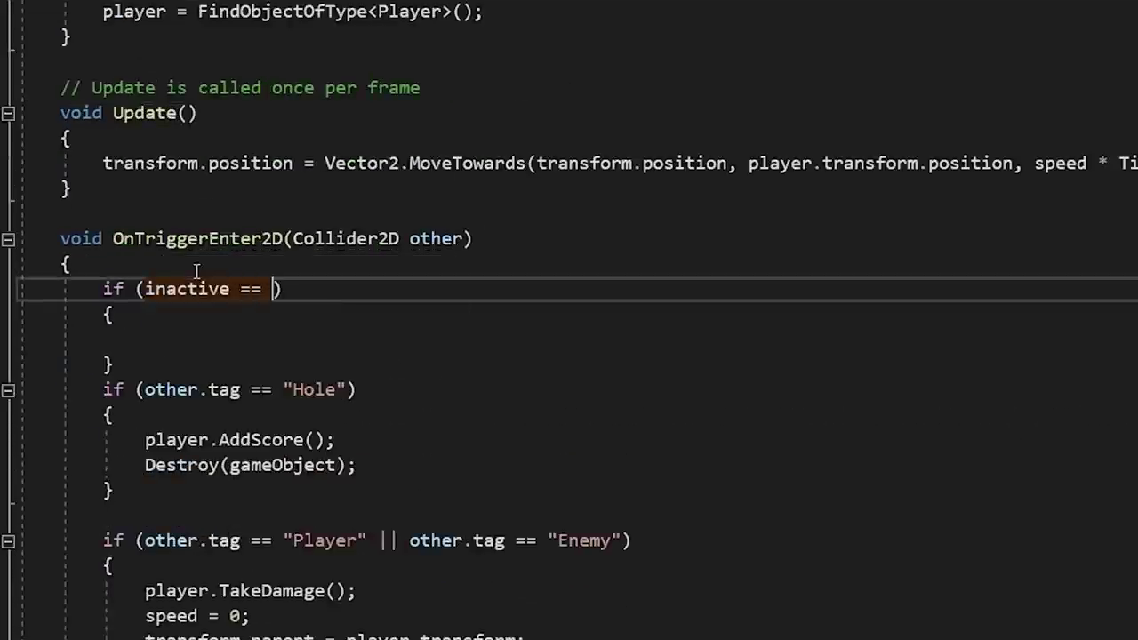
type("false")
scroll(196, 270, "down", 2)
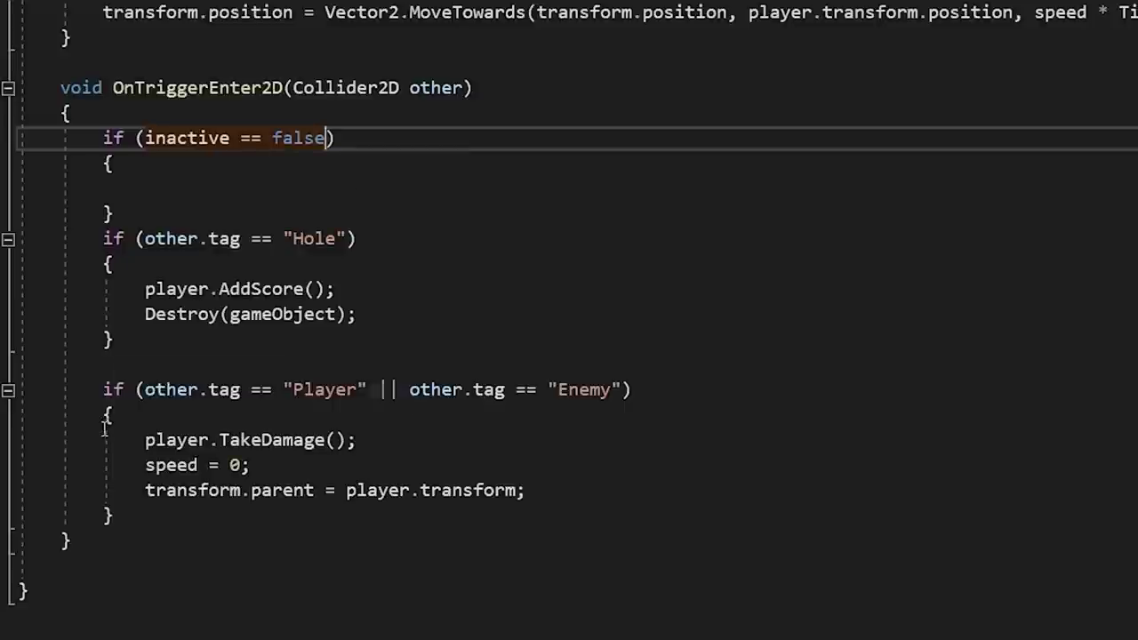
mouse_move(130, 516)
left_mouse_down()
mouse_move(36, 364)
mouse_move(36, 236)
left_mouse_up()
key("ctrl+x")
key("Up")
key("Up")
key("ctrl+v")
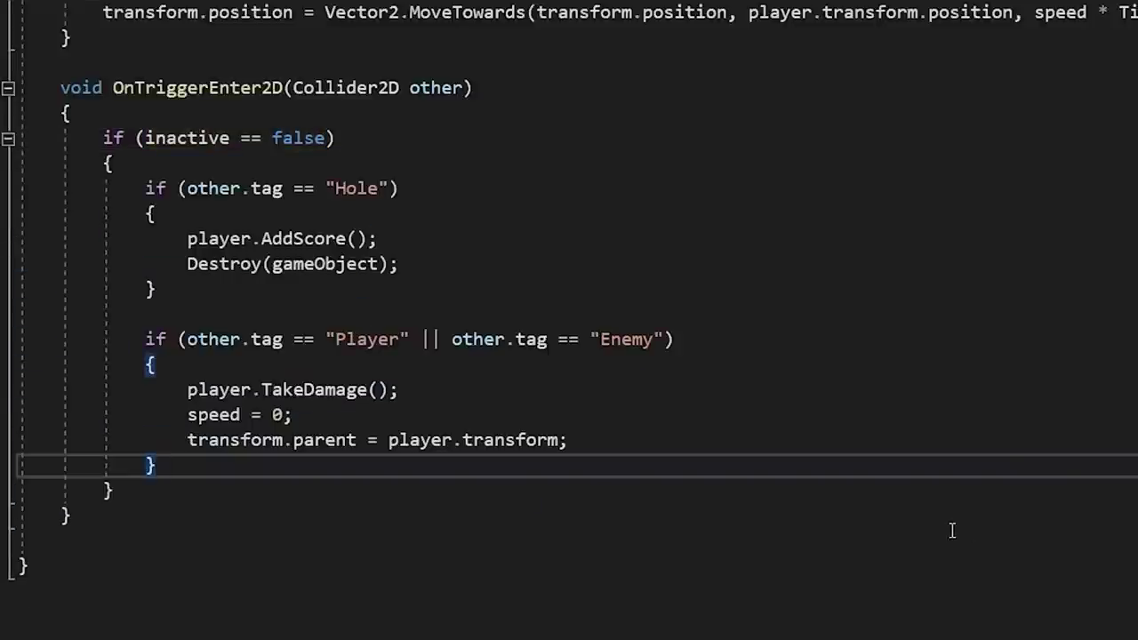
Set inactive = true; after the collision blocks.
key("Return")
type("inactive = true")
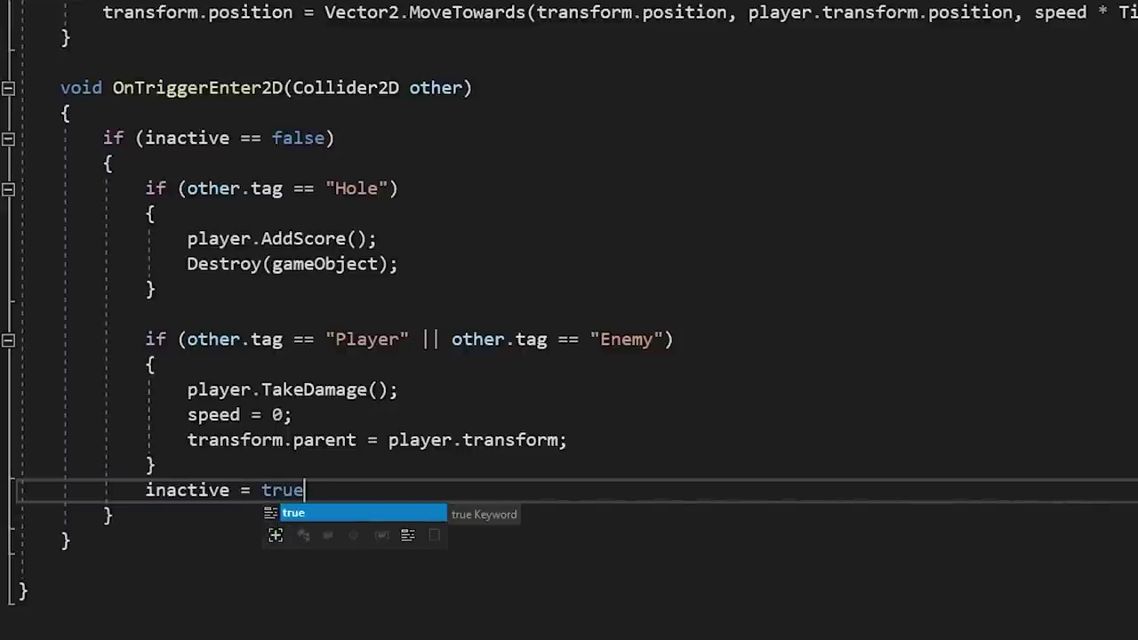
type(";")
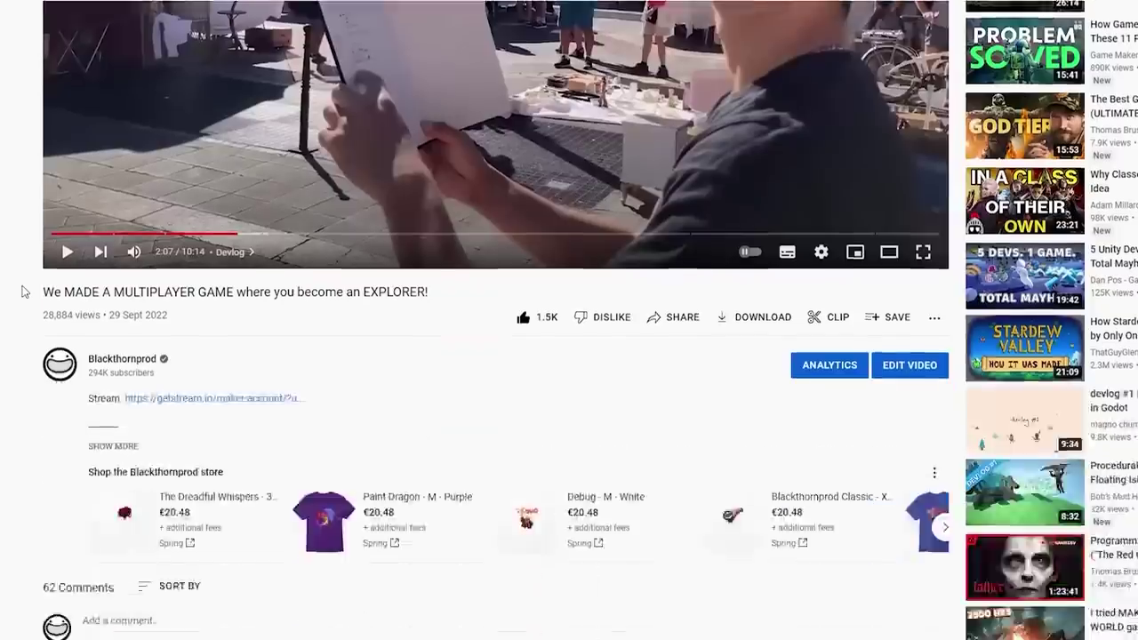
scroll(24, 292, "down", 4)
left_click(151, 265)
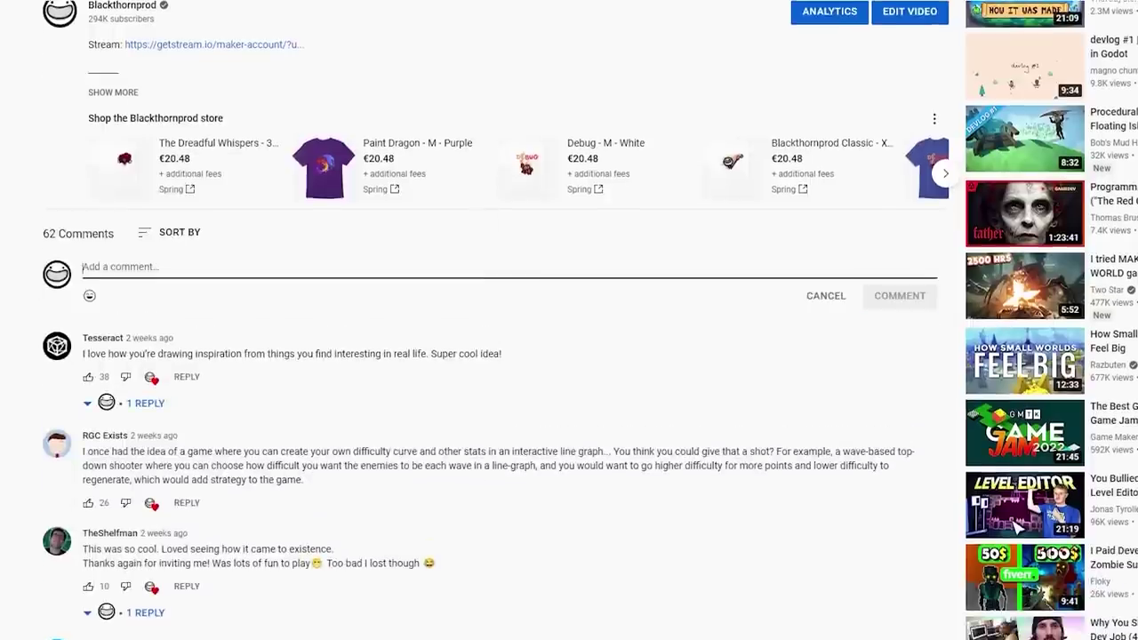
Type 'THIS IS A COMMENT' into the video's comment box.
type("THIS IS A COMMENT")
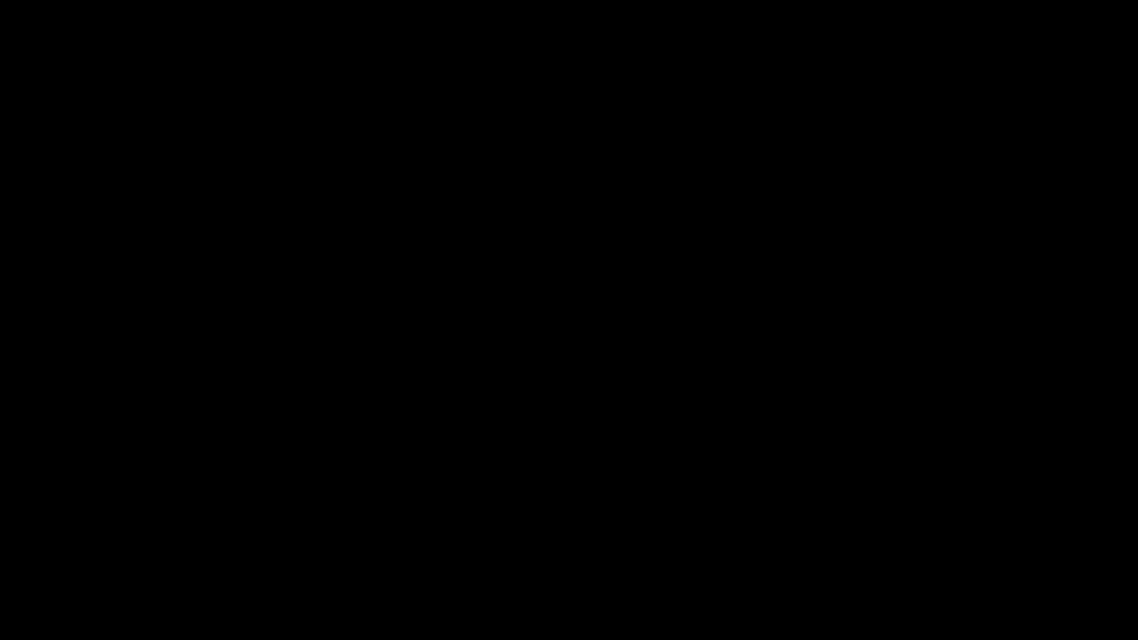